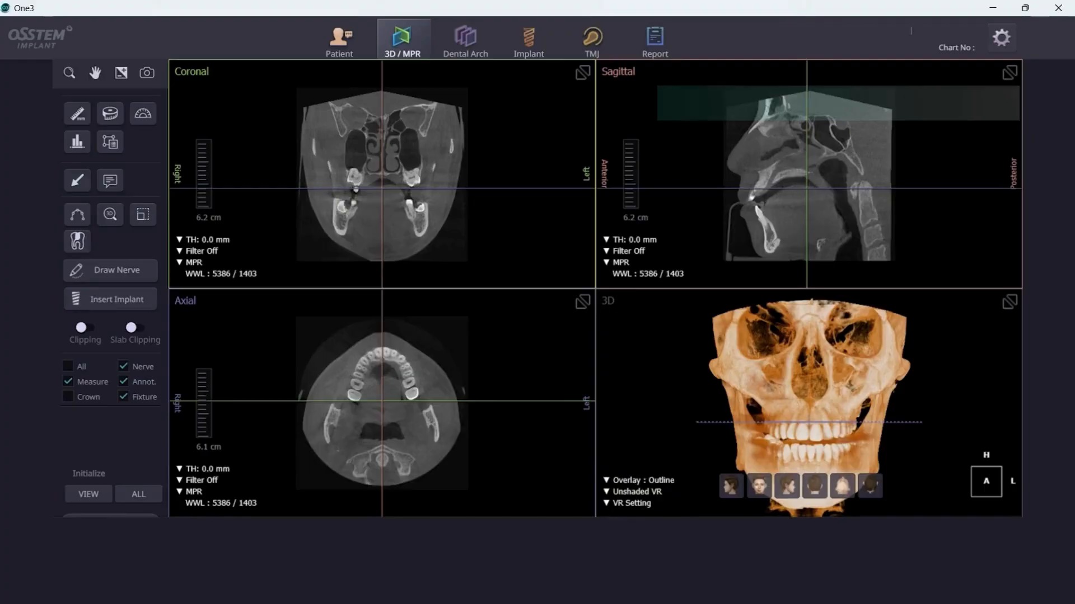
Step: Maximize the Coronal view and restore the four-view layout
{"action": "left_click", "coordinate": [580, 76]}
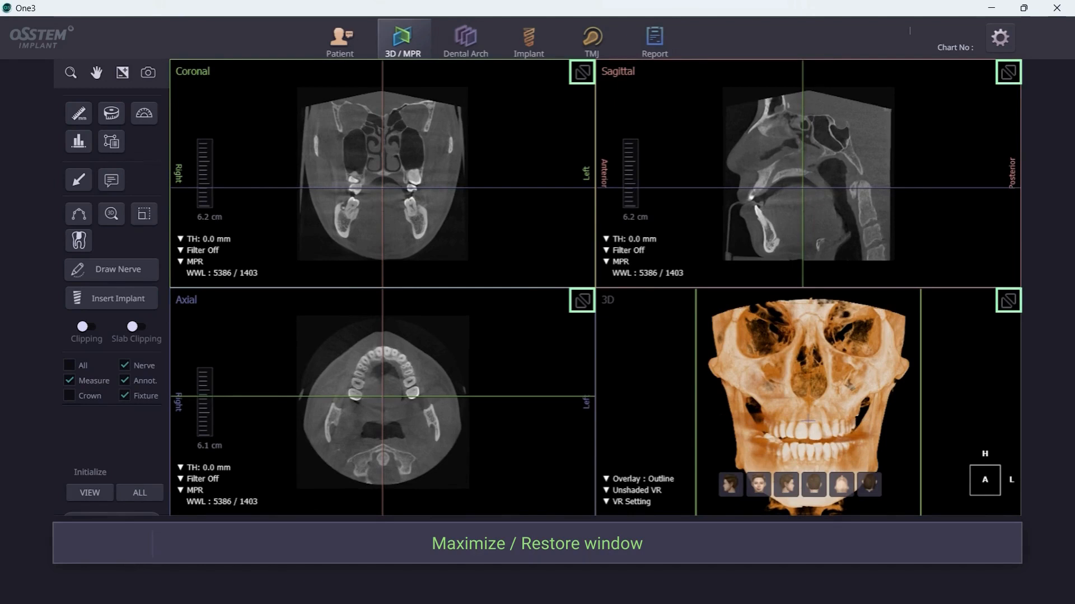
{"action": "left_click", "coordinate": [582, 75]}
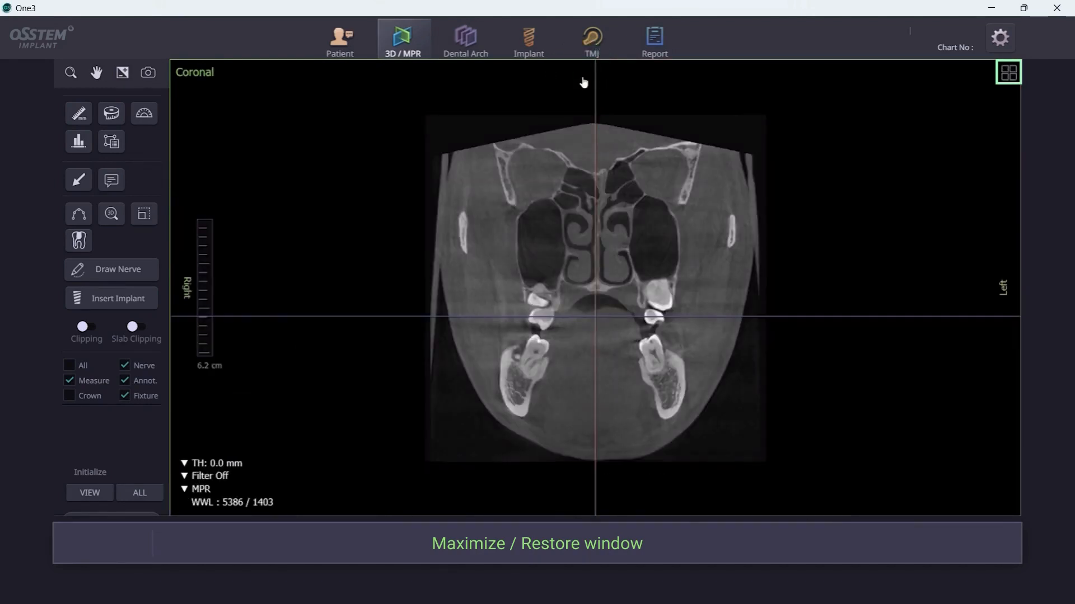
{"action": "left_click", "coordinate": [1002, 78]}
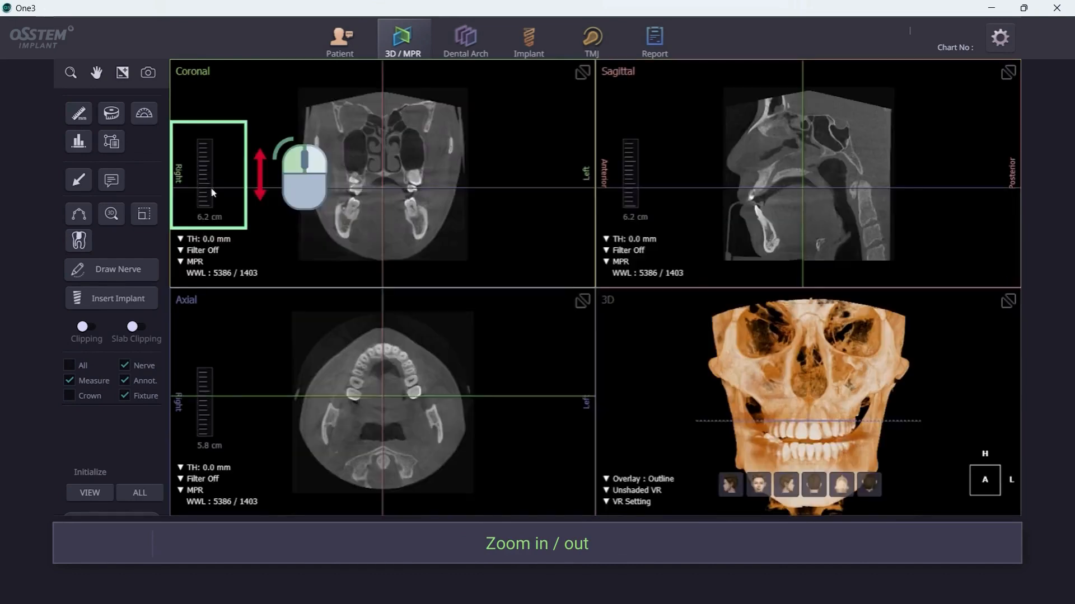
Step: Zoom the Coronal, Sagittal and Axial views in and out individually using their scale rulers
{"action": "scroll", "coordinate": [380, 184], "scroll_direction": "up", "scroll_amount": 5}
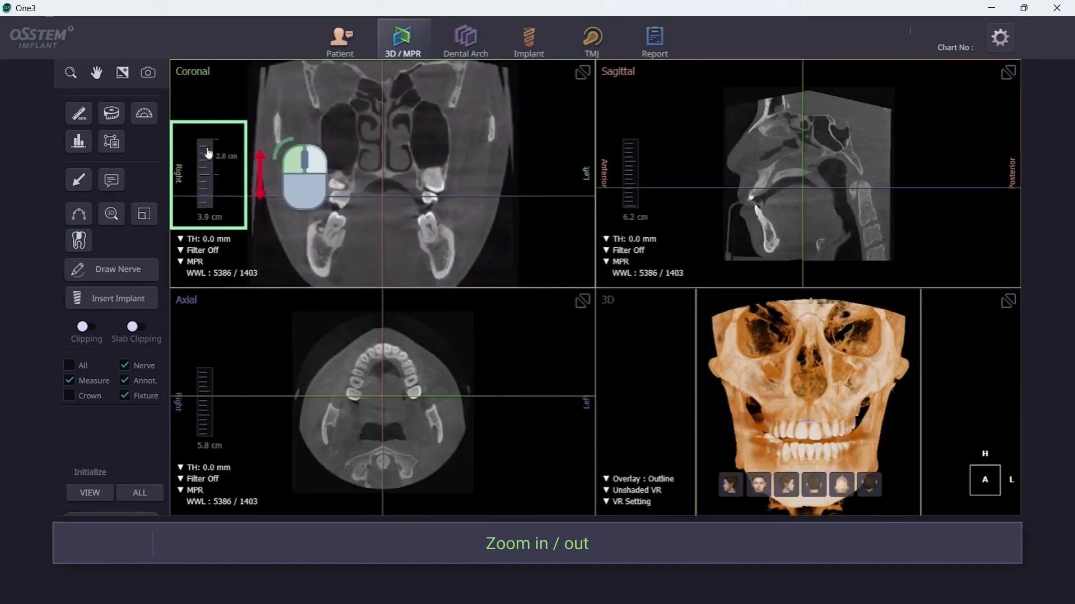
{"action": "scroll", "coordinate": [632, 189], "scroll_direction": "up", "scroll_amount": 4}
{"action": "scroll", "coordinate": [633, 188], "scroll_direction": "down", "scroll_amount": 5}
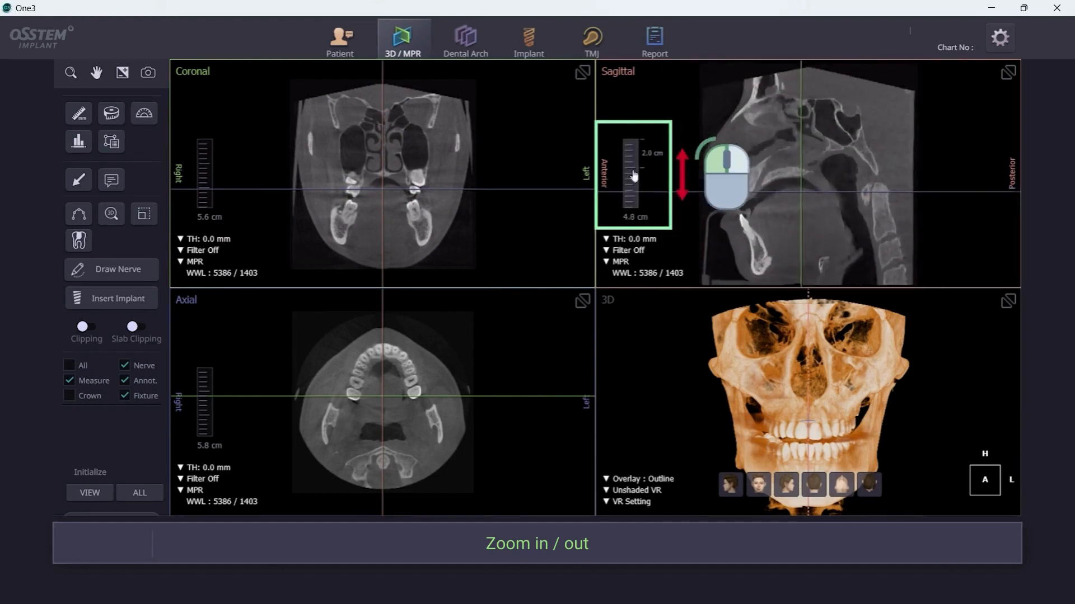
{"action": "scroll", "coordinate": [204, 365], "scroll_direction": "up", "scroll_amount": 5}
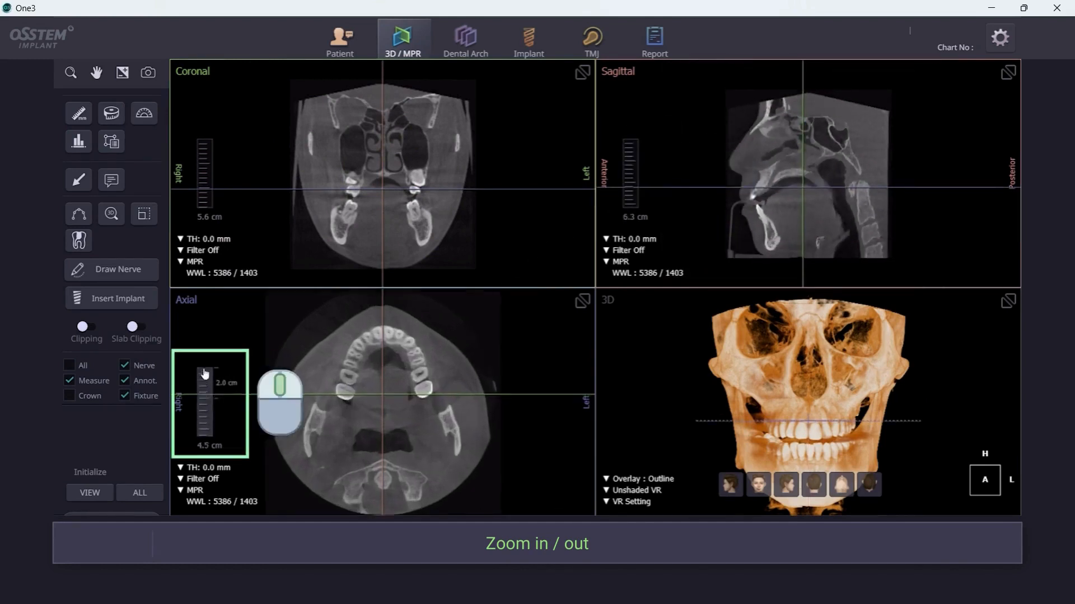
{"action": "scroll", "coordinate": [205, 365], "scroll_direction": "down", "scroll_amount": 5}
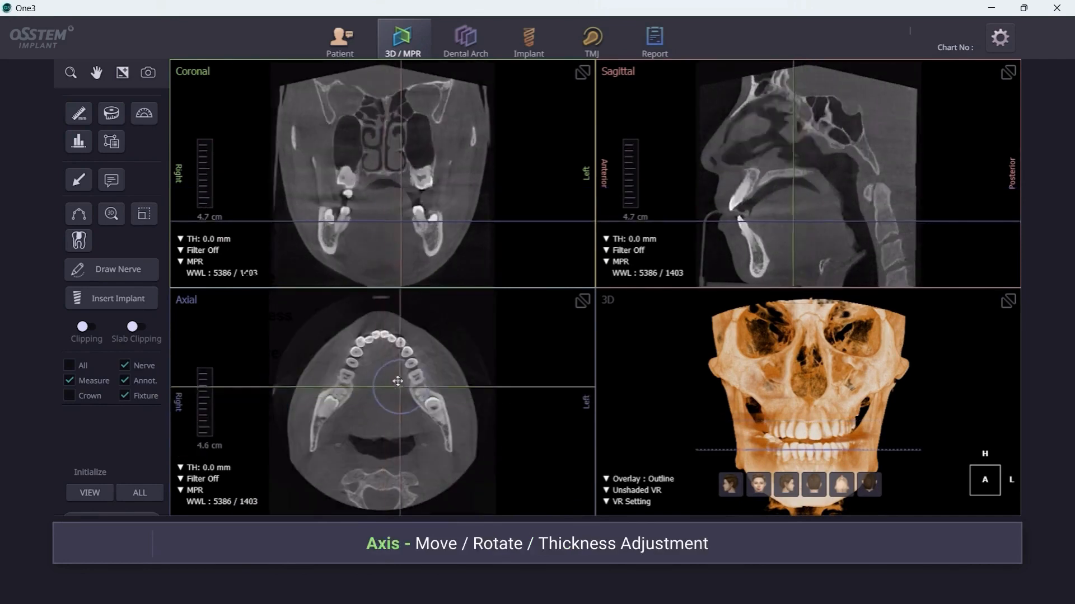
Step: Move the Axial crosshair onto the patient's left lower teeth, rotate it along the arch, and tilt the axes in the Sagittal view
{"action": "left_click_drag", "start_coordinate": [408, 367], "coordinate": [416, 374]}
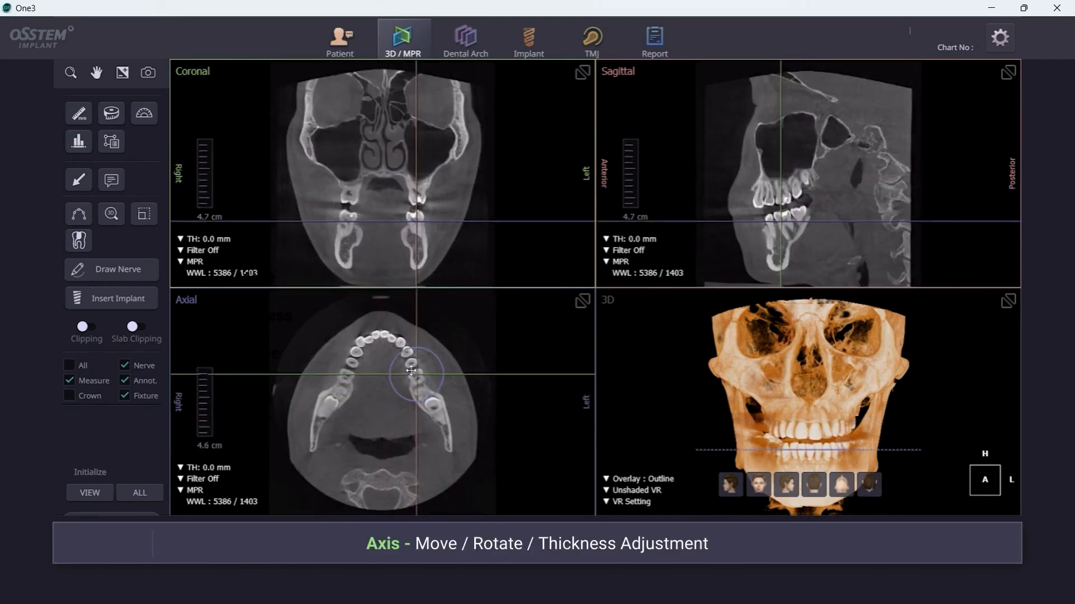
{"action": "left_click_drag", "start_coordinate": [419, 456], "coordinate": [455, 448]}
{"action": "left_click_drag", "start_coordinate": [799, 254], "coordinate": [802, 254]}
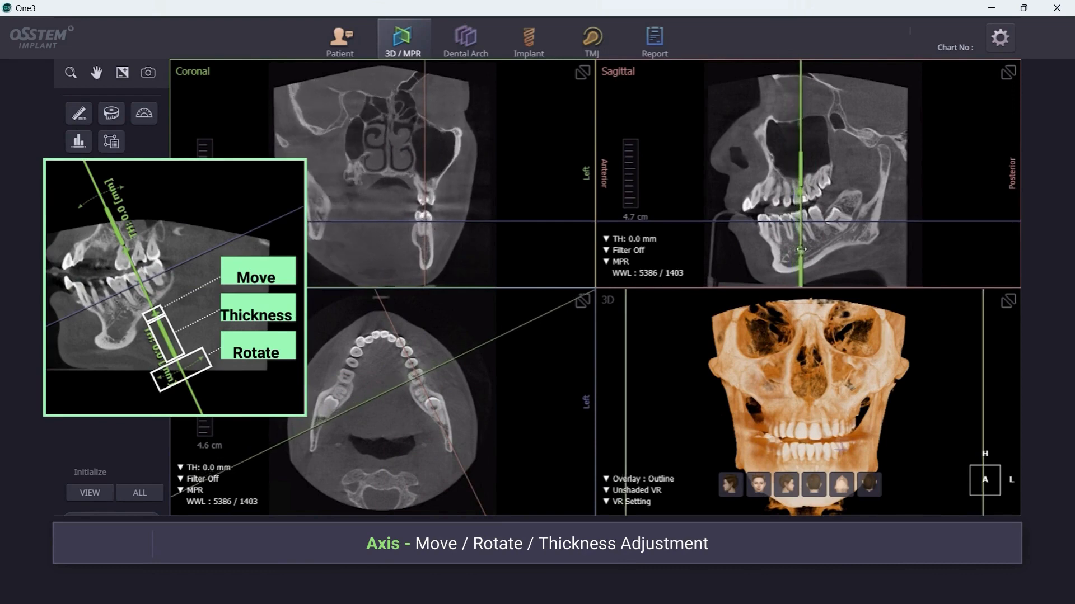
{"action": "left_click_drag", "start_coordinate": [803, 153], "coordinate": [774, 145]}
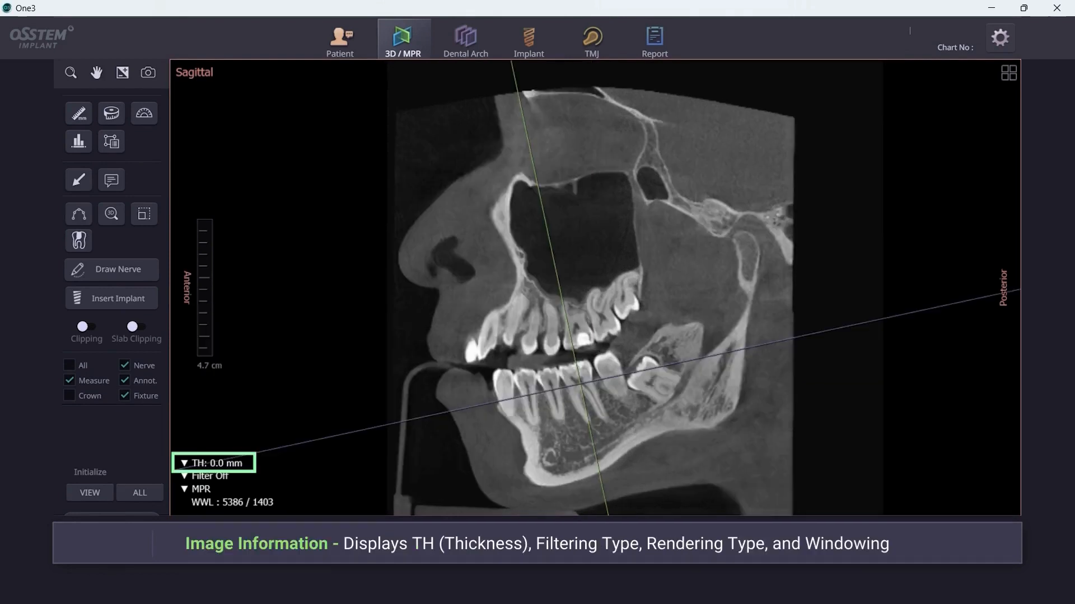
Step: Try increasing slice thicknesses on the maximized Sagittal view, including 3 mm, 5 mm, 30 mm and 50 mm
{"action": "left_click", "coordinate": [239, 465]}
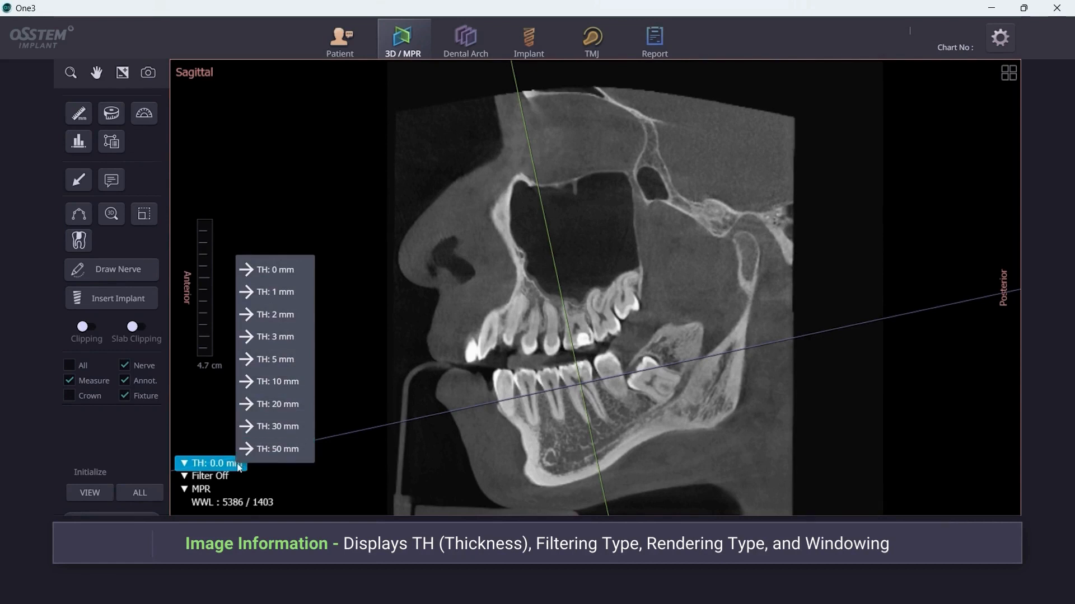
{"action": "left_click", "coordinate": [272, 291]}
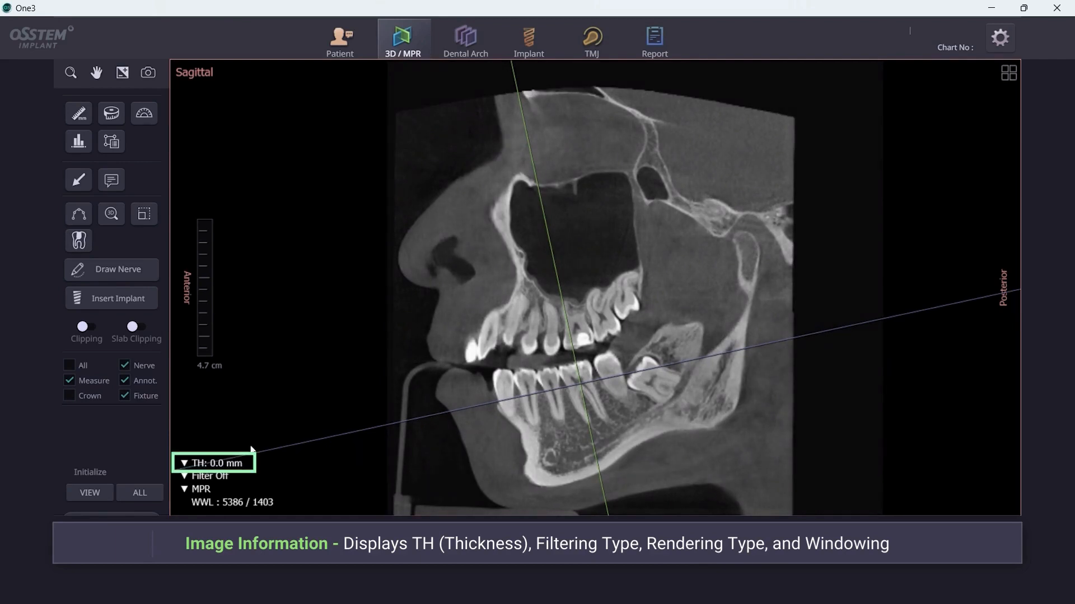
{"action": "left_click", "coordinate": [216, 463]}
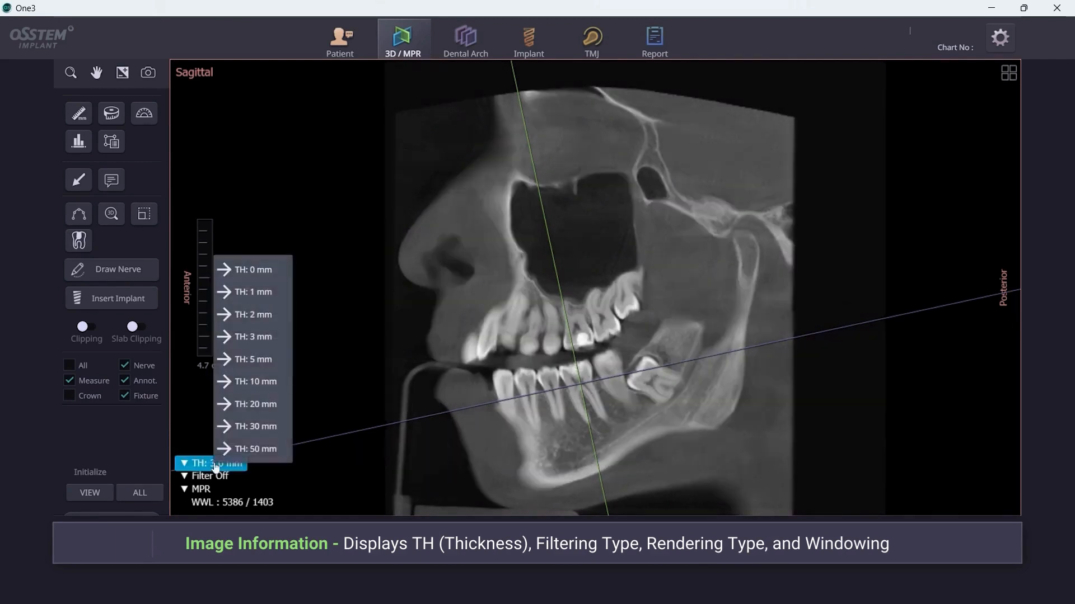
{"action": "left_click", "coordinate": [274, 363]}
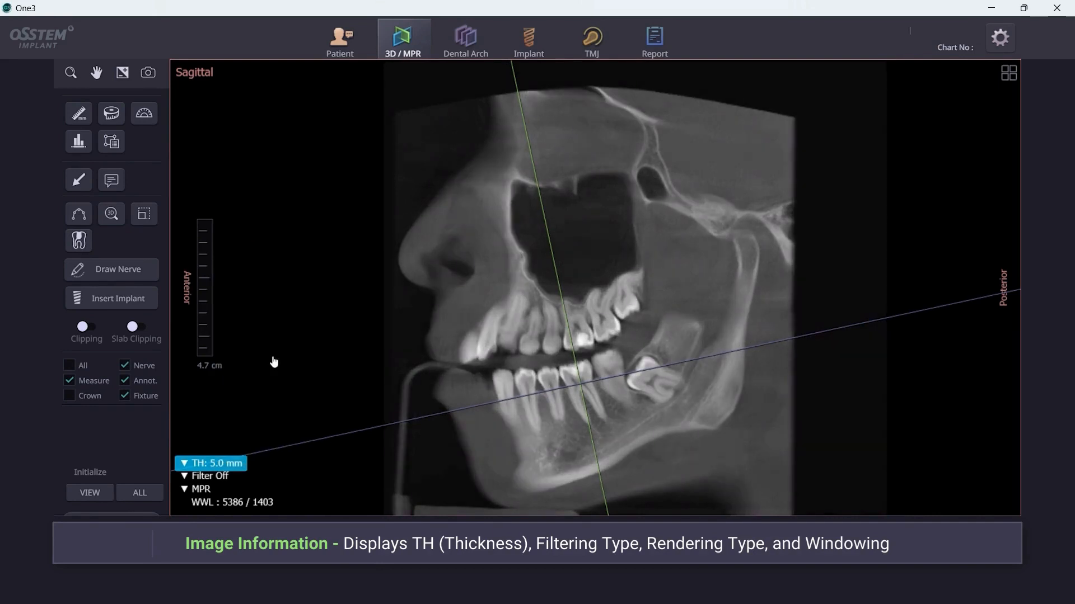
{"action": "left_click", "coordinate": [213, 463]}
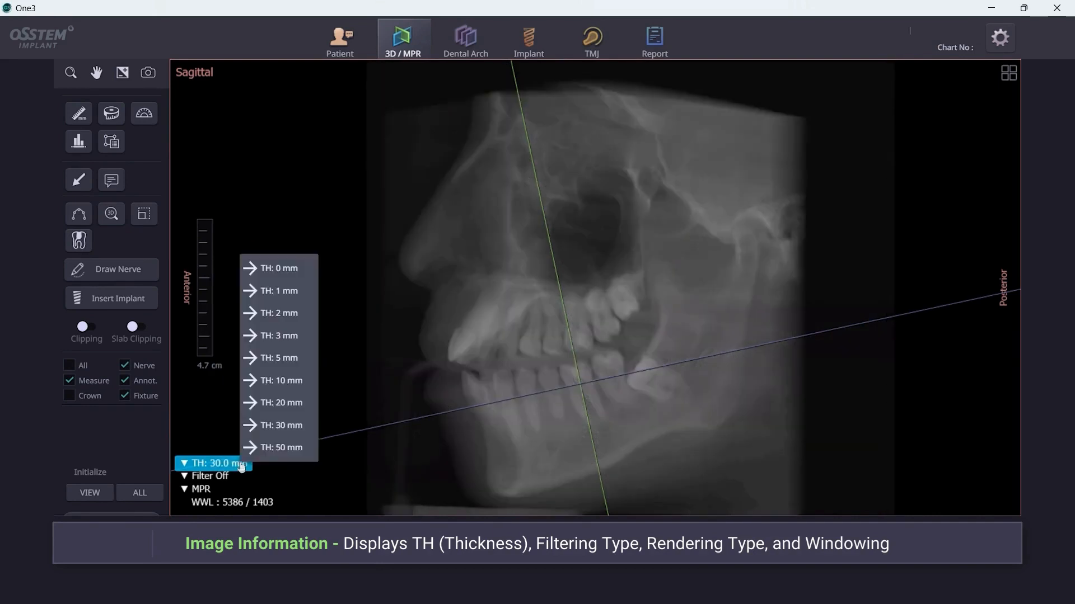
{"action": "left_click", "coordinate": [251, 448]}
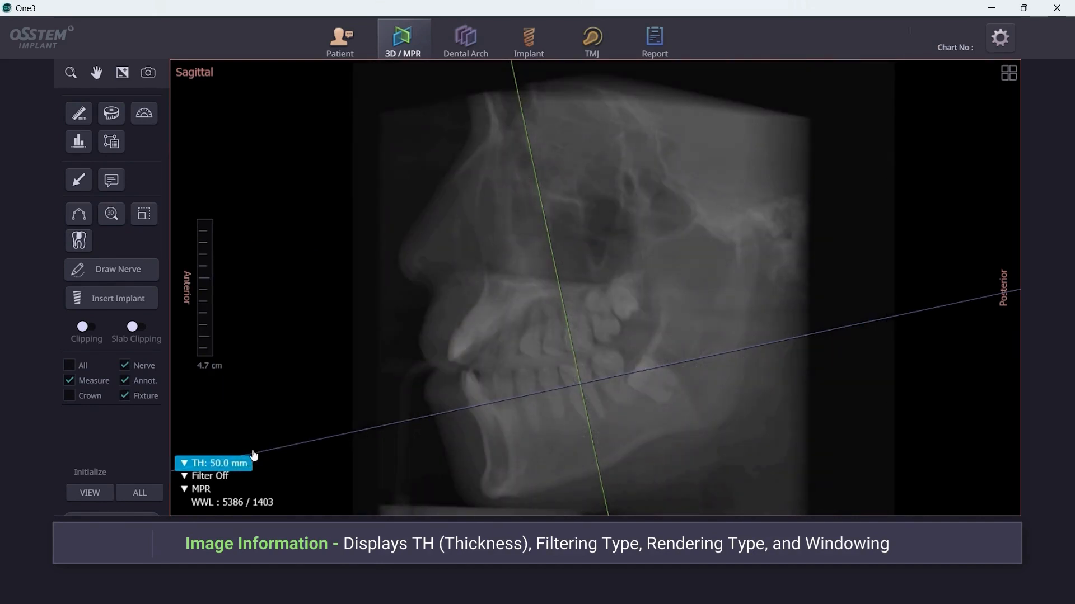
Step: Apply the Sharpen filter to the Sagittal view and set its slice thickness to 10 mm
{"action": "left_click", "coordinate": [215, 478]}
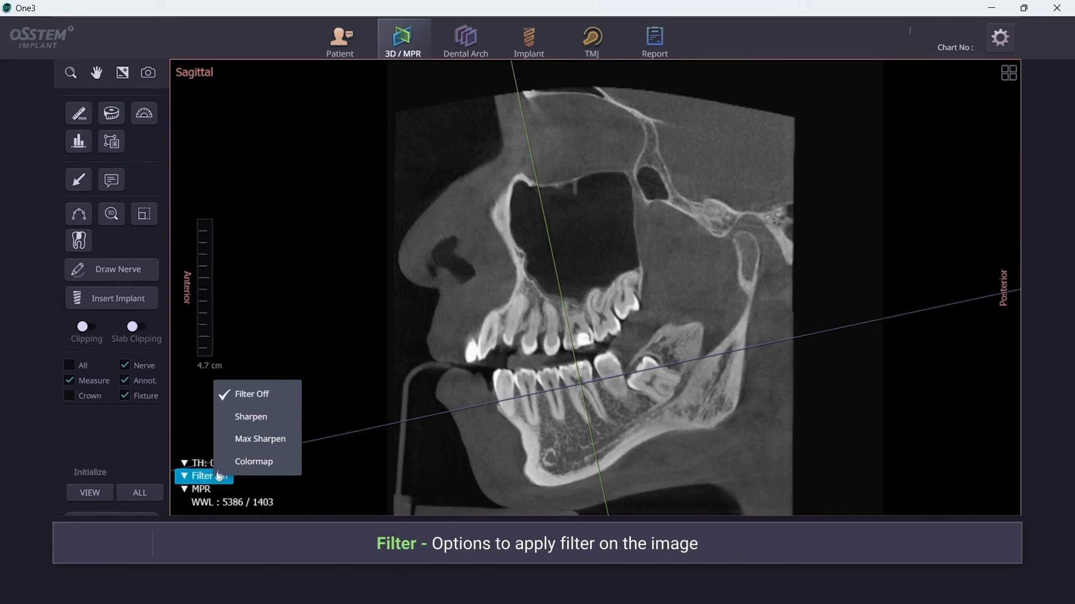
{"action": "left_click", "coordinate": [250, 424]}
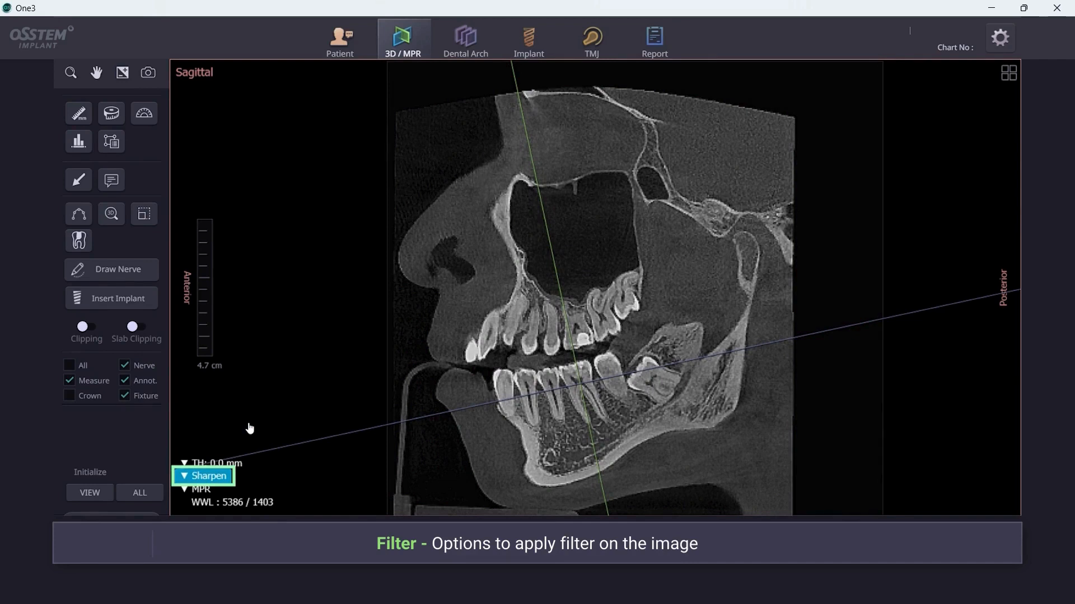
{"action": "left_click", "coordinate": [216, 465]}
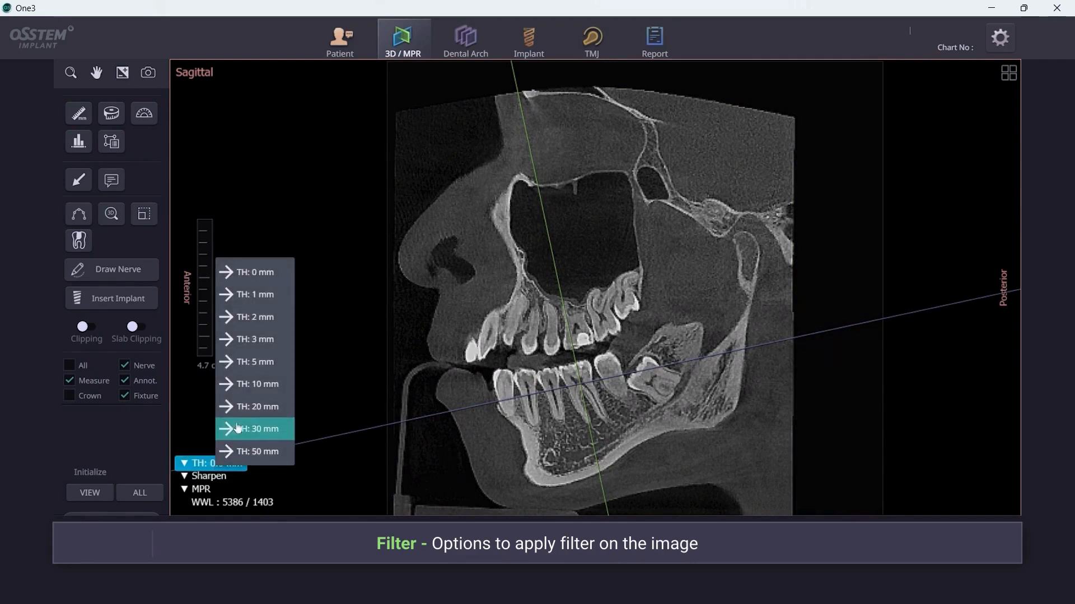
{"action": "left_click", "coordinate": [258, 385]}
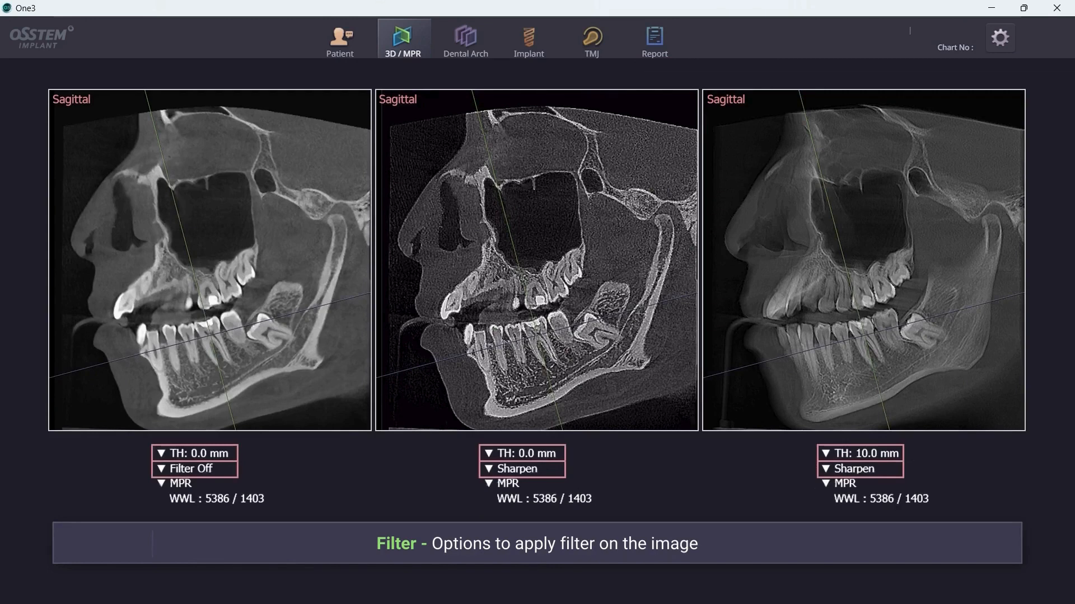
Step: Try the Colormap filter on the Sagittal view and choose MPR as its rendering type
{"action": "left_click", "coordinate": [237, 475]}
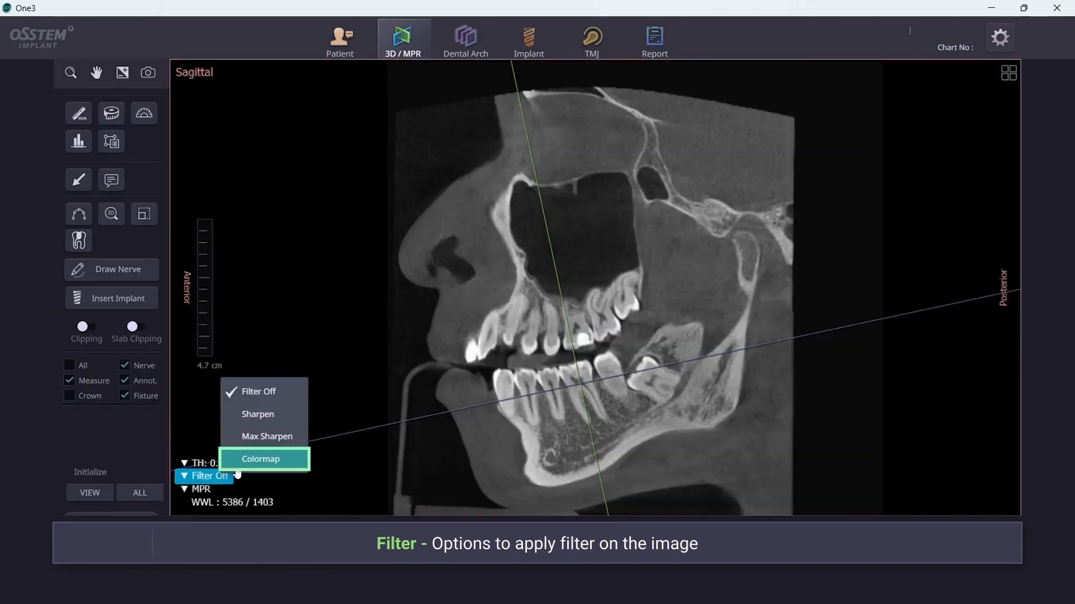
{"action": "left_click", "coordinate": [260, 459]}
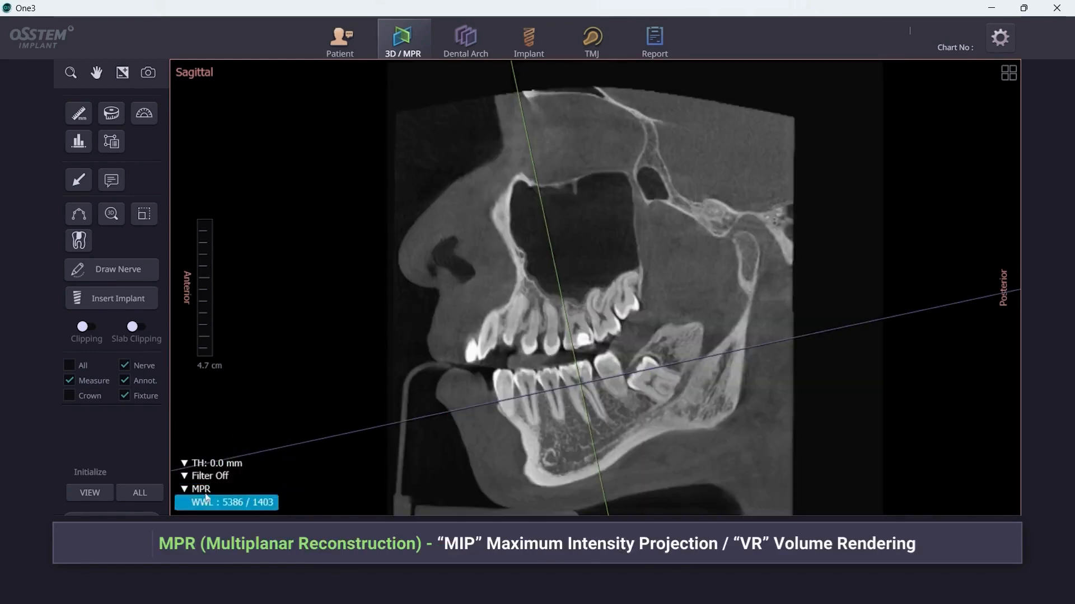
{"action": "left_click", "coordinate": [199, 490]}
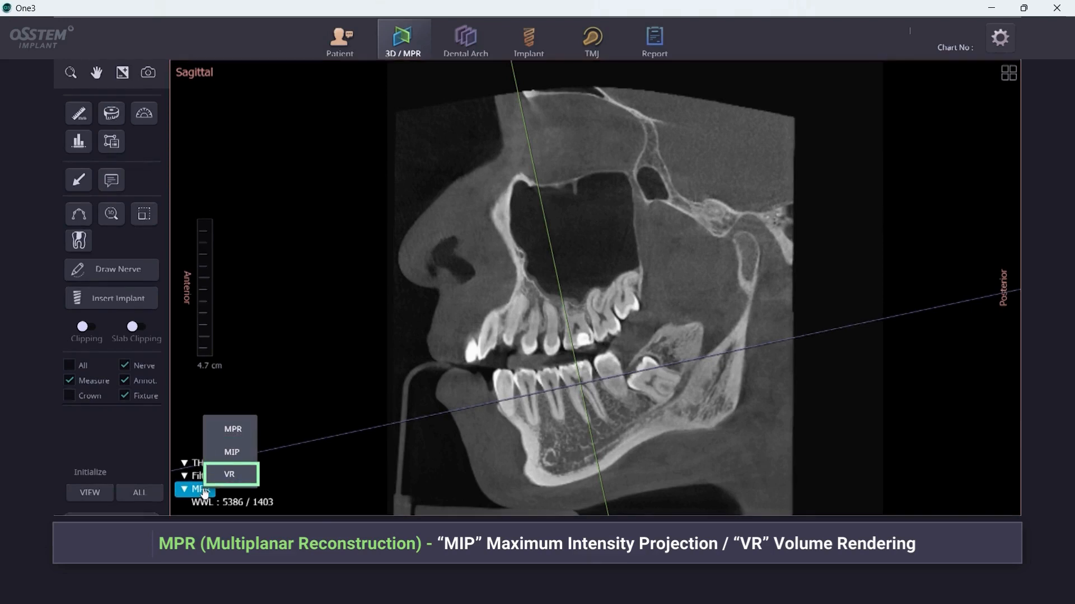
{"action": "left_click", "coordinate": [227, 431]}
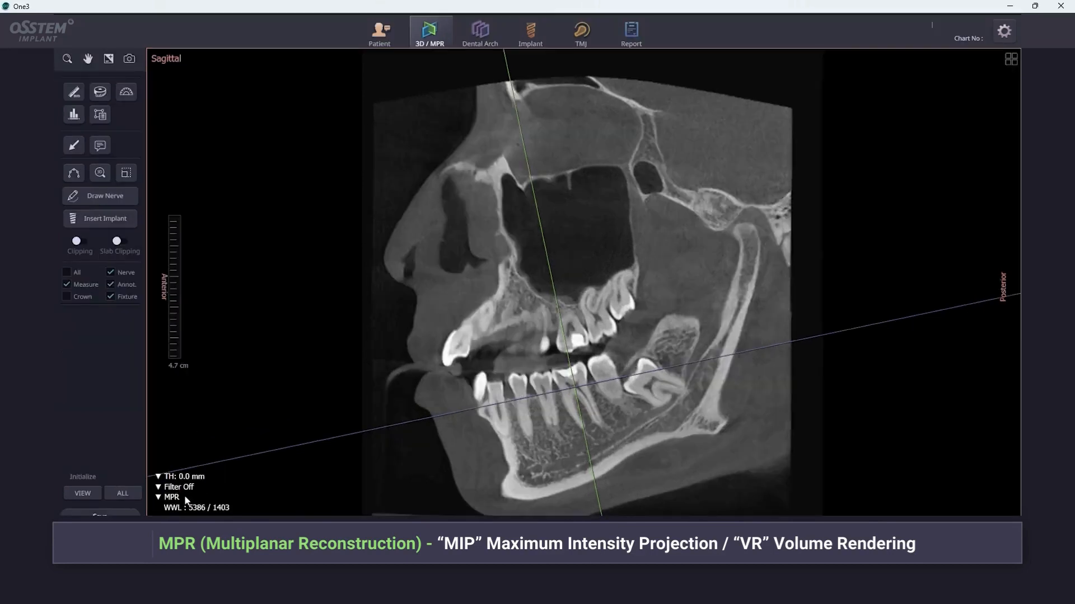
Step: Switch the Sagittal view's rendering type to MIP and set the slice thickness to 5 mm
{"action": "left_click", "coordinate": [178, 498]}
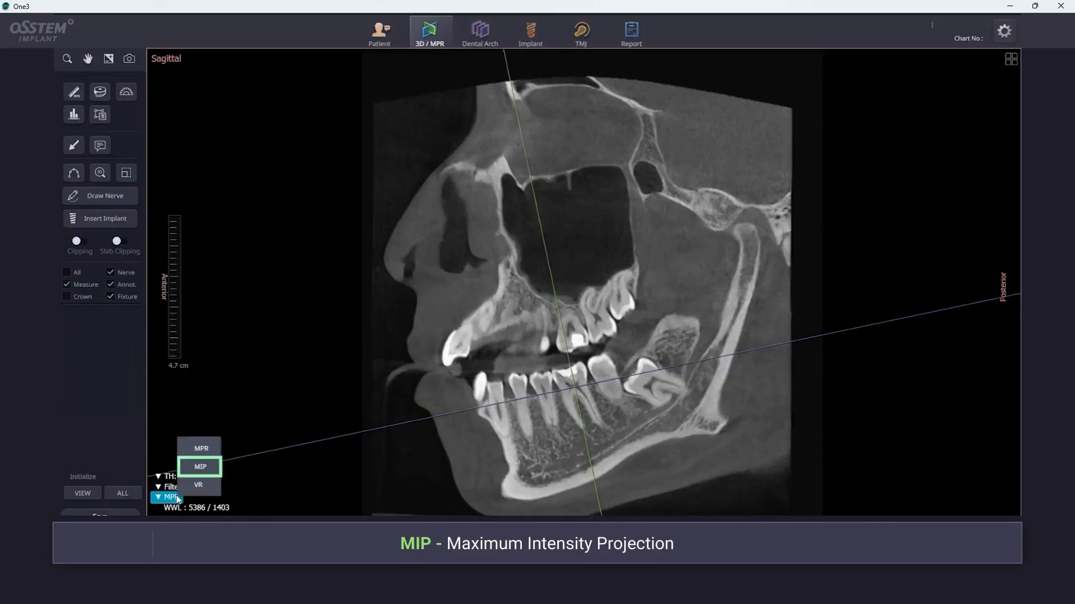
{"action": "left_click", "coordinate": [189, 470]}
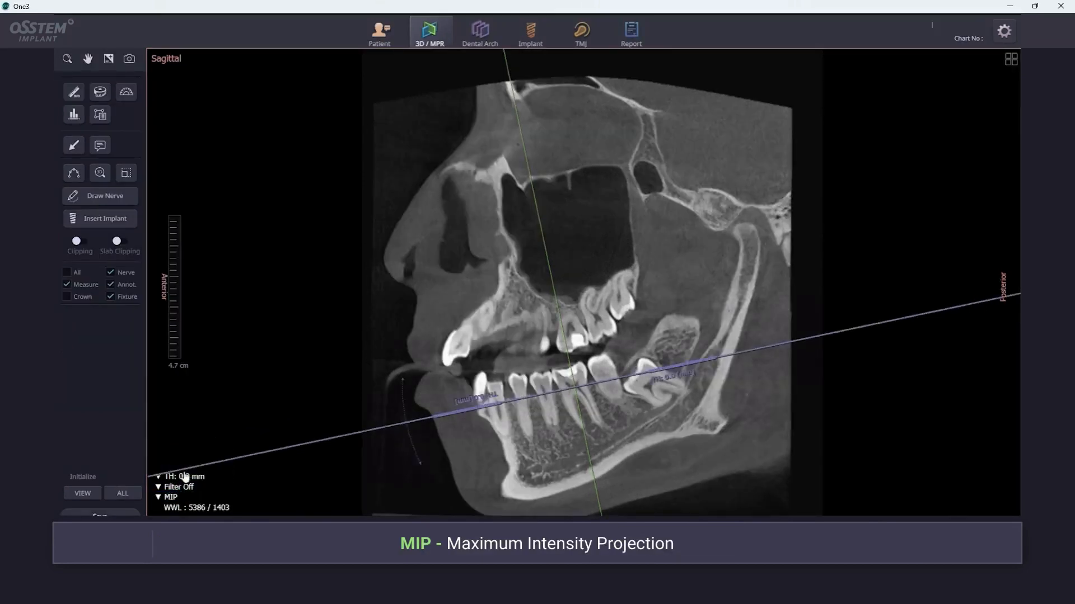
{"action": "left_click", "coordinate": [186, 477]}
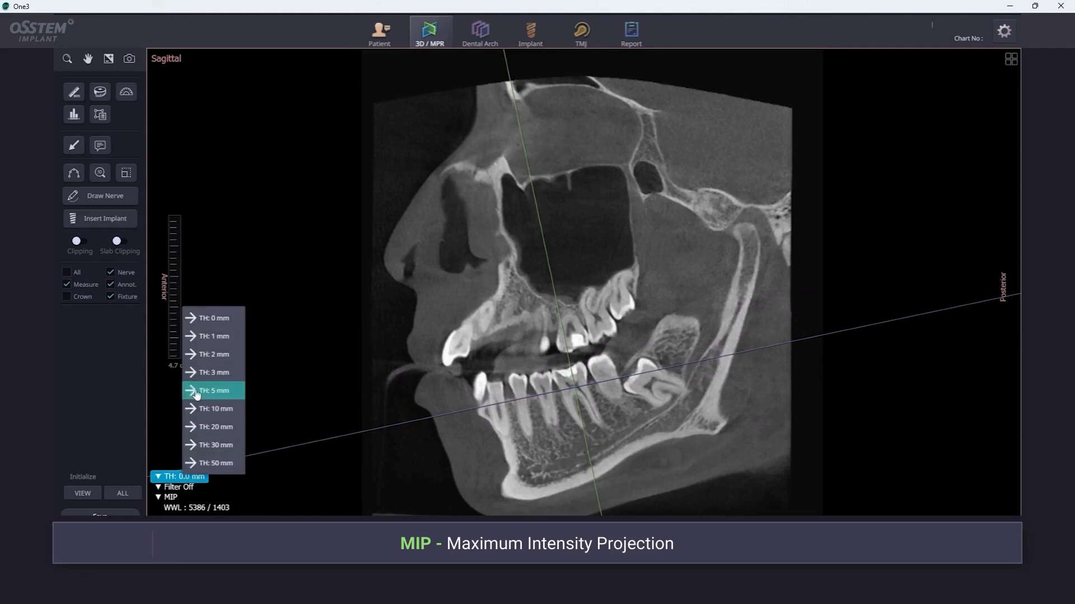
{"action": "left_click", "coordinate": [197, 391]}
{"action": "left_click", "coordinate": [166, 478]}
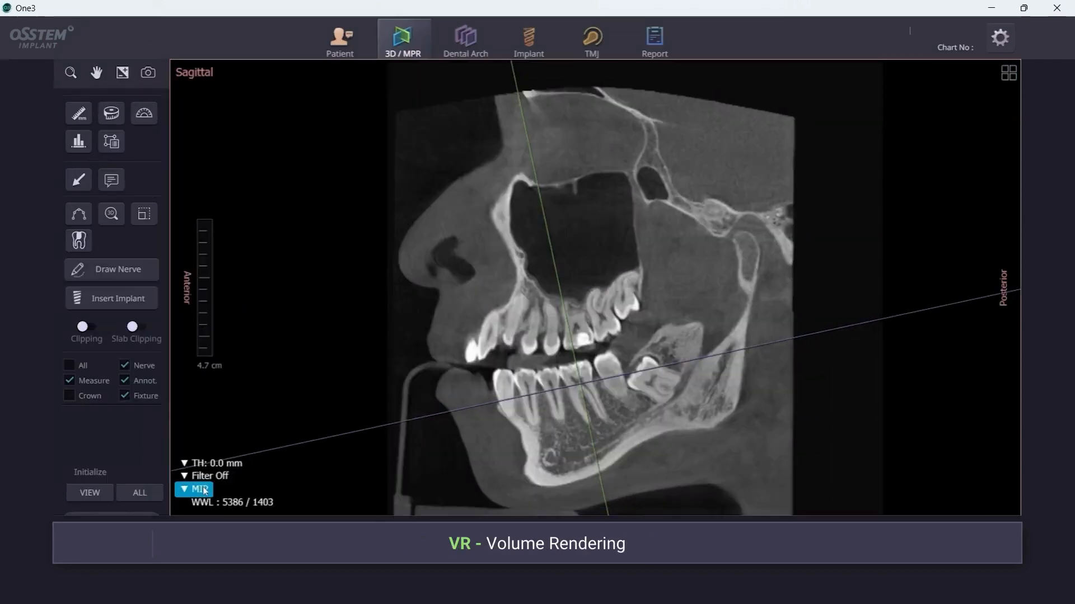
Step: Switch the Sagittal view's rendering type to VR and adjust the image's window width and level
{"action": "left_click", "coordinate": [212, 490]}
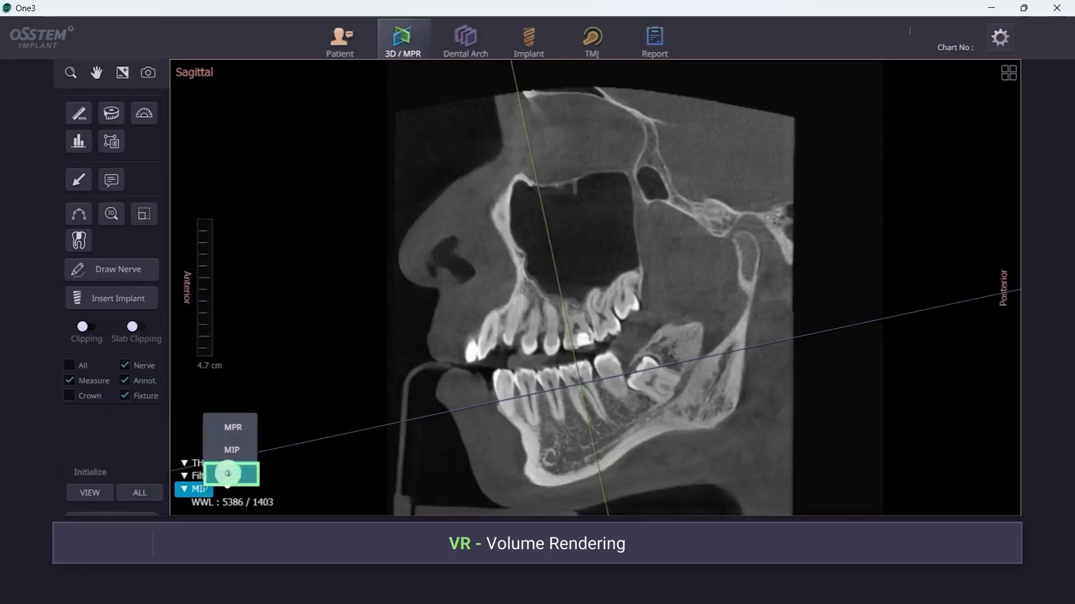
{"action": "left_click", "coordinate": [228, 473]}
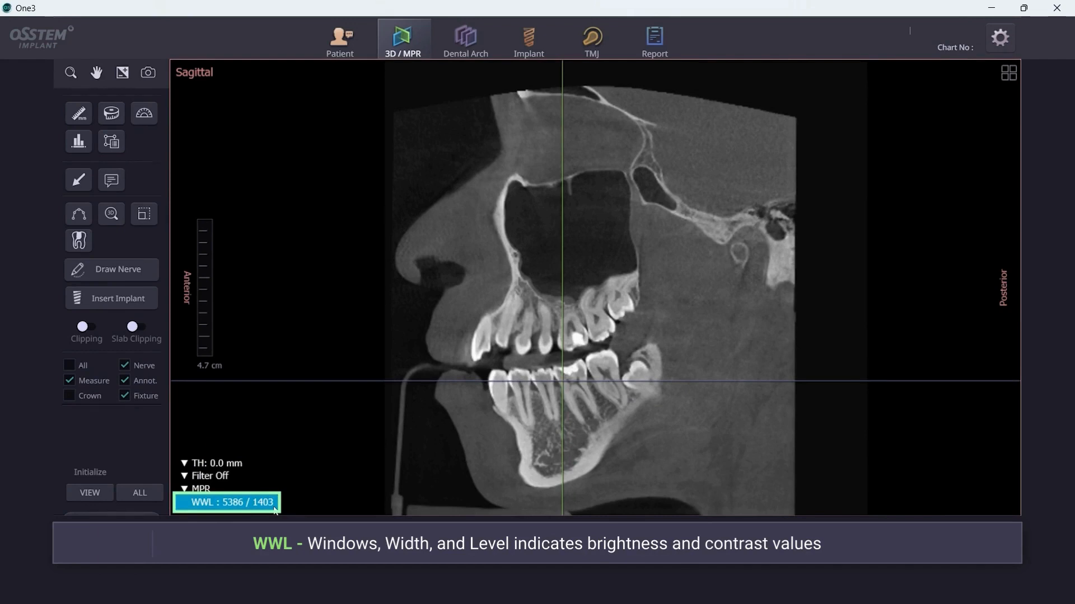
{"action": "right_click_drag", "start_coordinate": [661, 253], "coordinate": [307, 489]}
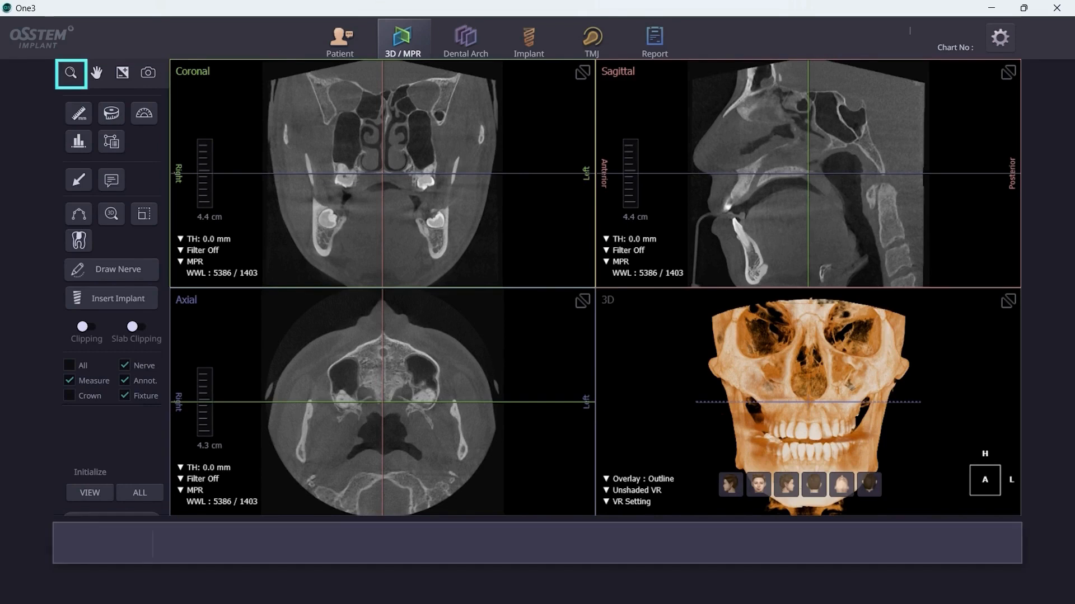
Step: Zoom the Coronal, Sagittal and Axial images out and back in together with the Zoom tool
{"action": "left_click_drag", "start_coordinate": [411, 115], "coordinate": [415, 181]}
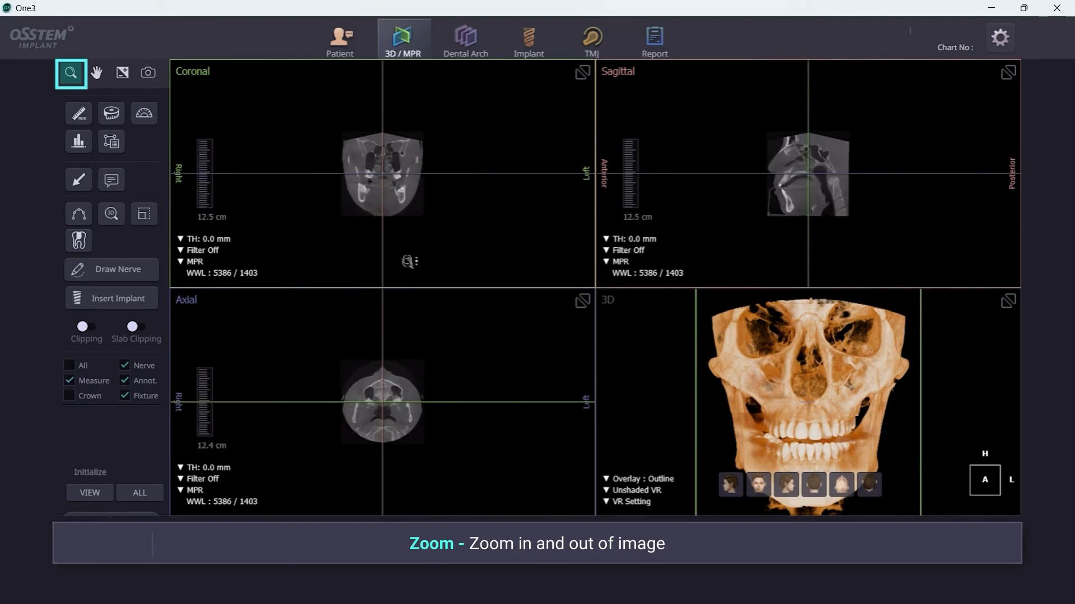
{"action": "left_click_drag", "start_coordinate": [411, 259], "coordinate": [433, 117]}
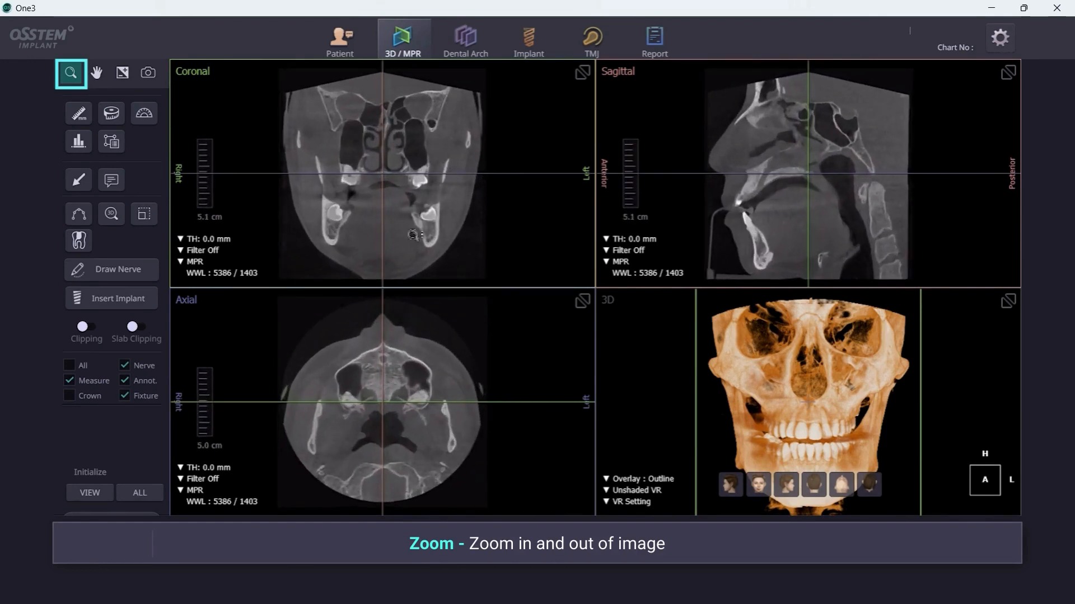
{"action": "left_click_drag", "start_coordinate": [415, 231], "coordinate": [440, 162]}
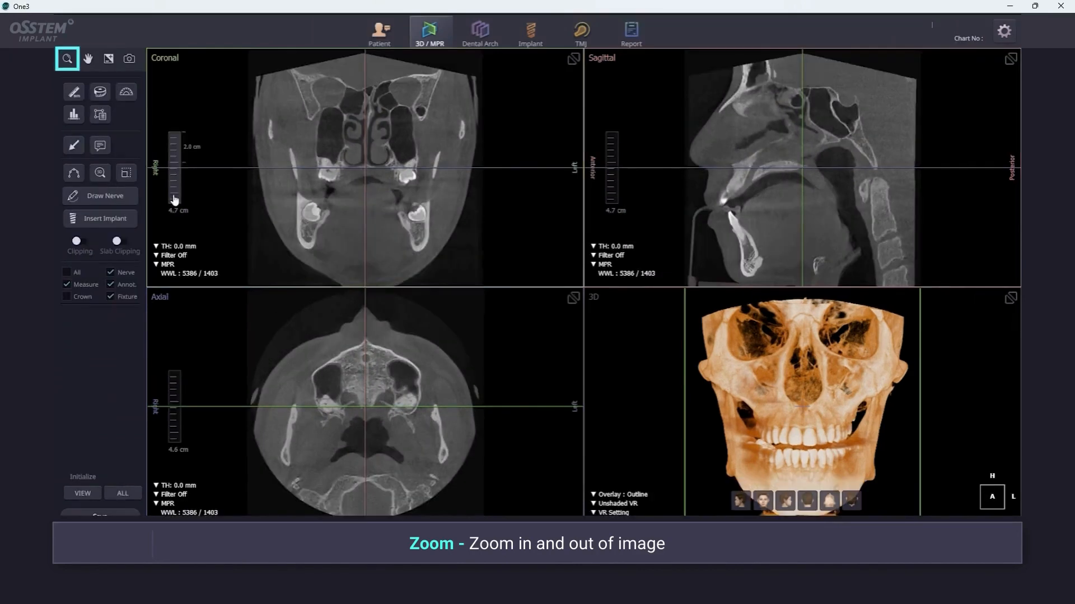
Step: Adjust the magnification of the Coronal, Sagittal and Axial images using each view's scale ruler
{"action": "mouse_move", "coordinate": [173, 202]}
{"action": "left_mouse_down"}
{"action": "mouse_move", "coordinate": [175, 162]}
{"action": "mouse_move", "coordinate": [174, 200]}
{"action": "left_mouse_up"}
{"action": "mouse_move", "coordinate": [612, 182]}
{"action": "left_mouse_down"}
{"action": "mouse_move", "coordinate": [610, 150]}
{"action": "mouse_move", "coordinate": [611, 195]}
{"action": "left_mouse_up"}
{"action": "mouse_move", "coordinate": [171, 417]}
{"action": "left_mouse_down"}
{"action": "mouse_move", "coordinate": [173, 384]}
{"action": "mouse_move", "coordinate": [174, 432]}
{"action": "left_mouse_up"}
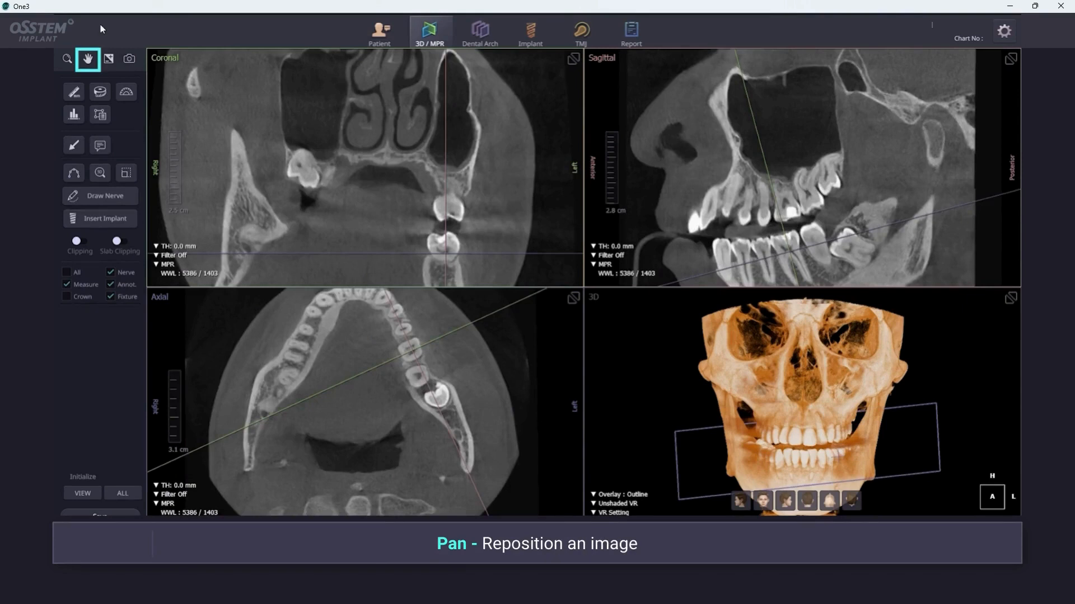
Step: Reposition the Coronal, Sagittal and Axial images within their views with the Pan tool
{"action": "left_click", "coordinate": [90, 61]}
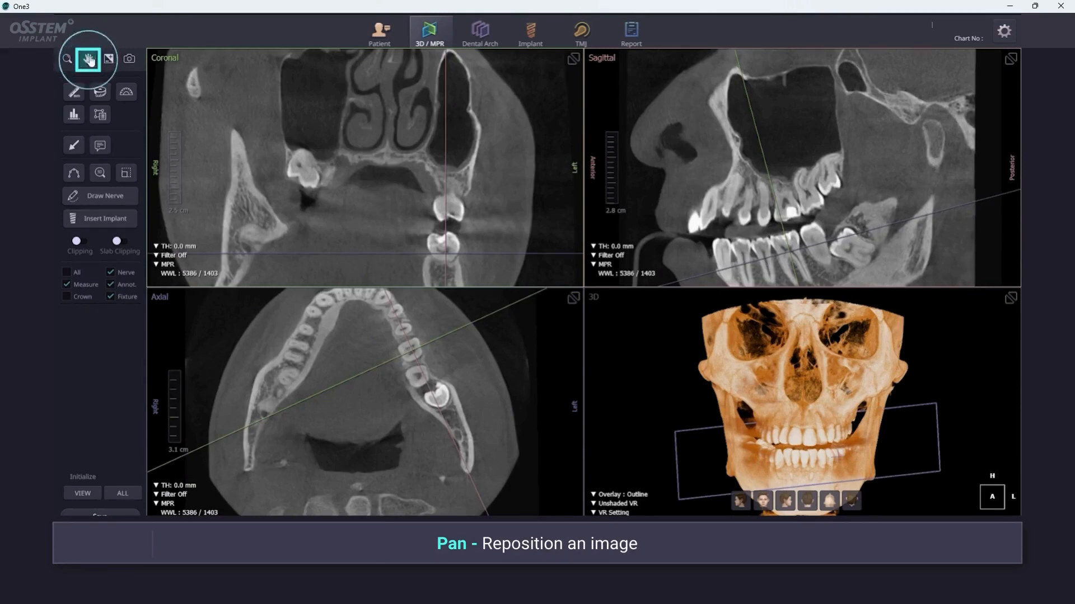
{"action": "left_click_drag", "start_coordinate": [391, 202], "coordinate": [339, 168]}
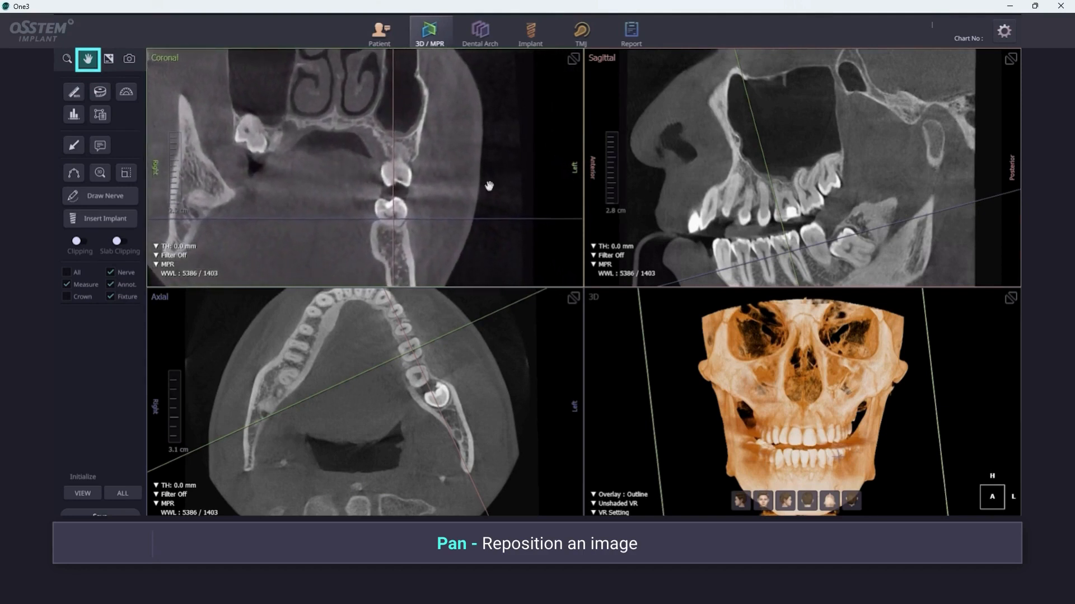
{"action": "left_click_drag", "start_coordinate": [751, 224], "coordinate": [752, 176]}
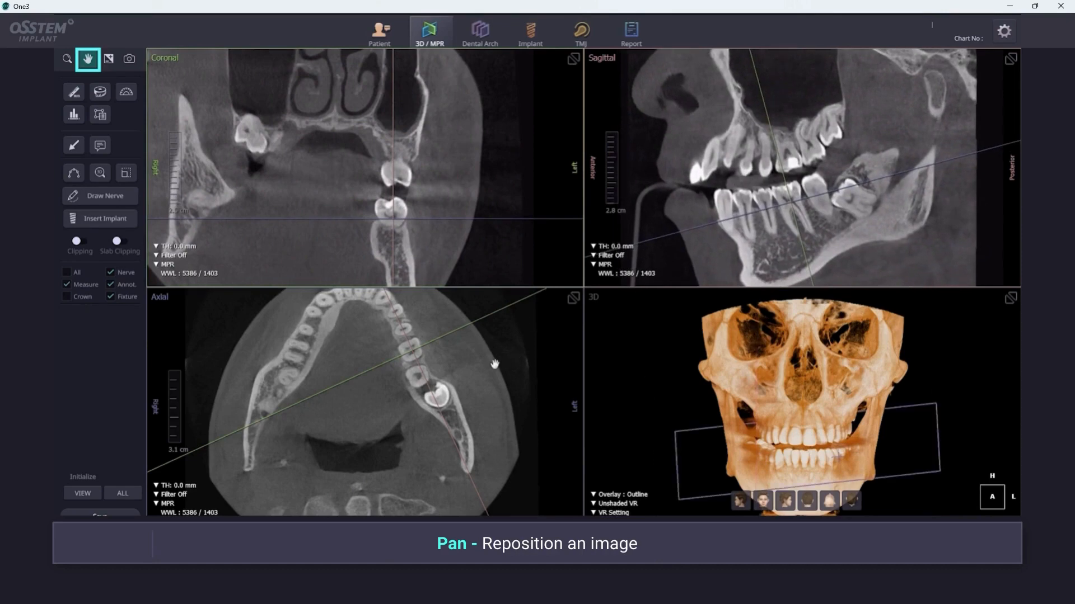
{"action": "left_click_drag", "start_coordinate": [495, 364], "coordinate": [454, 405]}
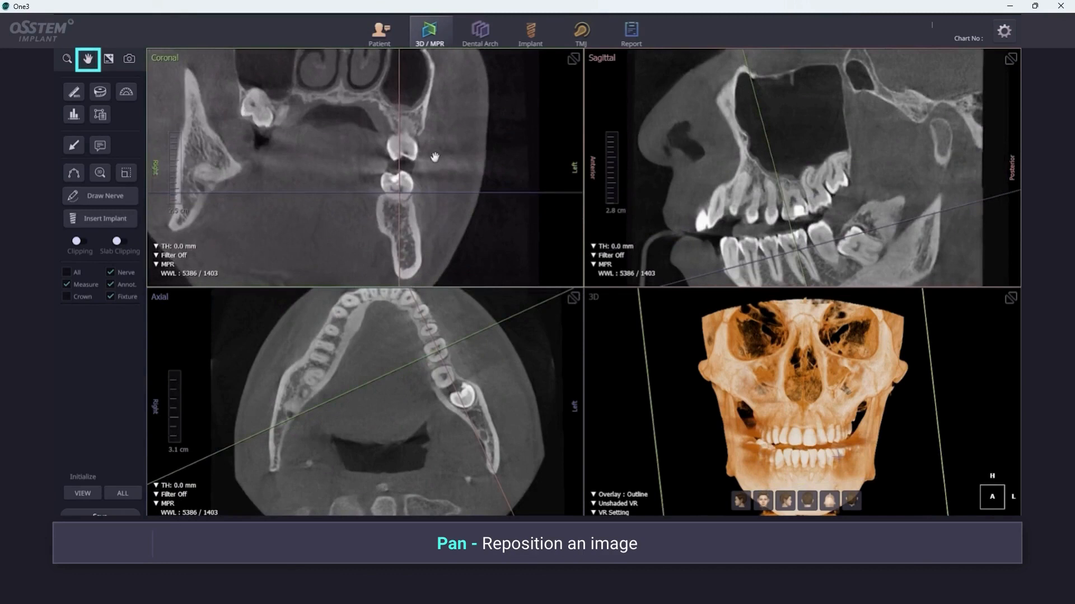
{"action": "left_click_drag", "start_coordinate": [439, 161], "coordinate": [459, 157]}
{"action": "left_click_drag", "start_coordinate": [845, 263], "coordinate": [828, 212]}
{"action": "left_click_drag", "start_coordinate": [482, 369], "coordinate": [441, 391]}
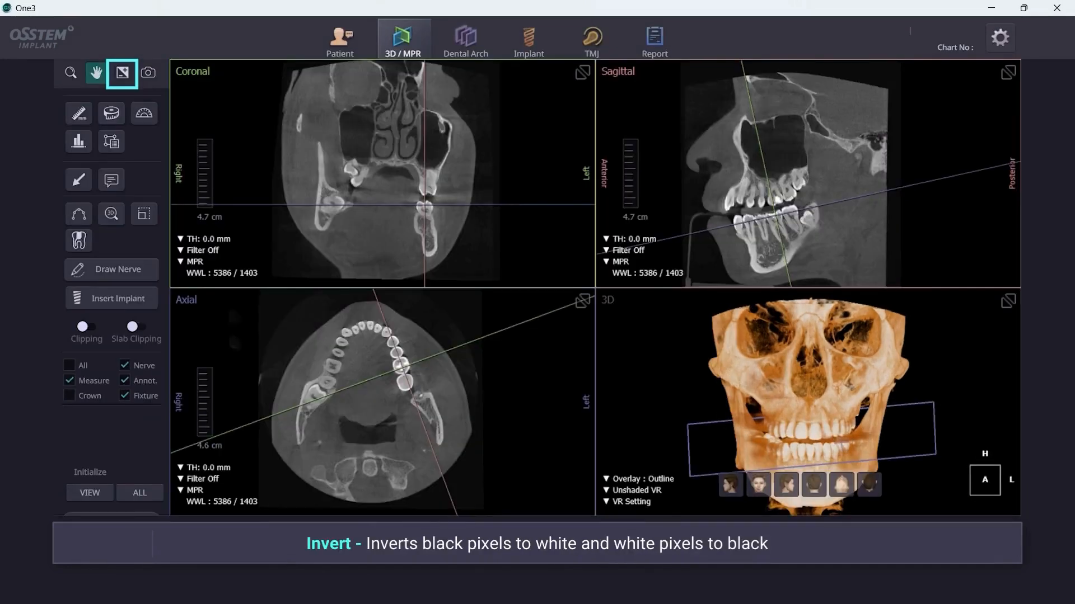
Step: Invert the black and white pixels of the CT images
{"action": "left_click", "coordinate": [122, 73]}
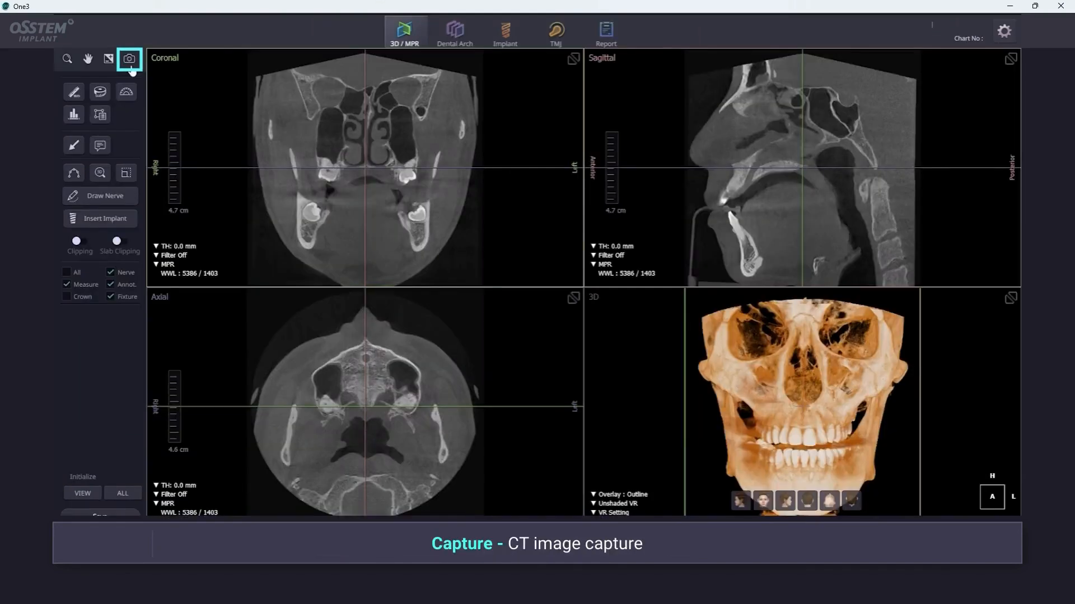
Step: Capture the Coronal view with Select Image Capture to send it to the 2D Viewer
{"action": "left_click", "coordinate": [132, 69]}
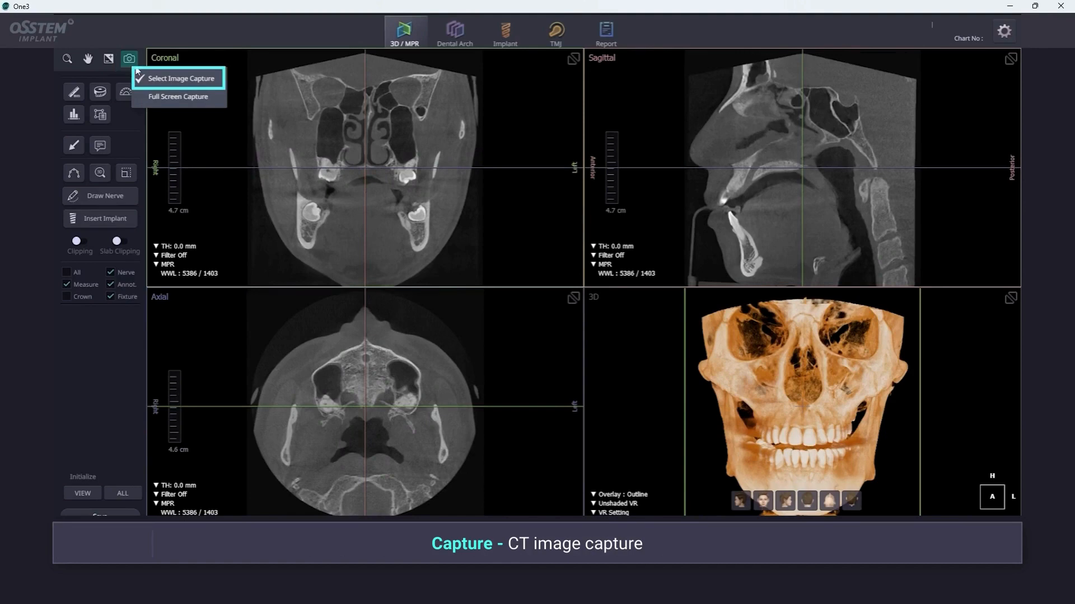
{"action": "left_click", "coordinate": [153, 87]}
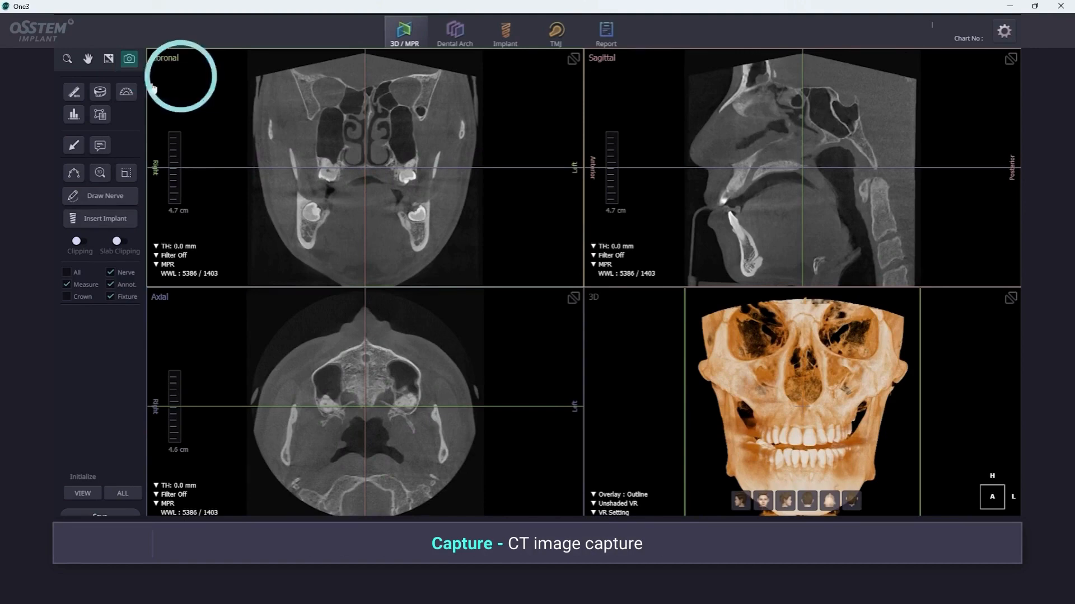
{"action": "left_click", "coordinate": [244, 129]}
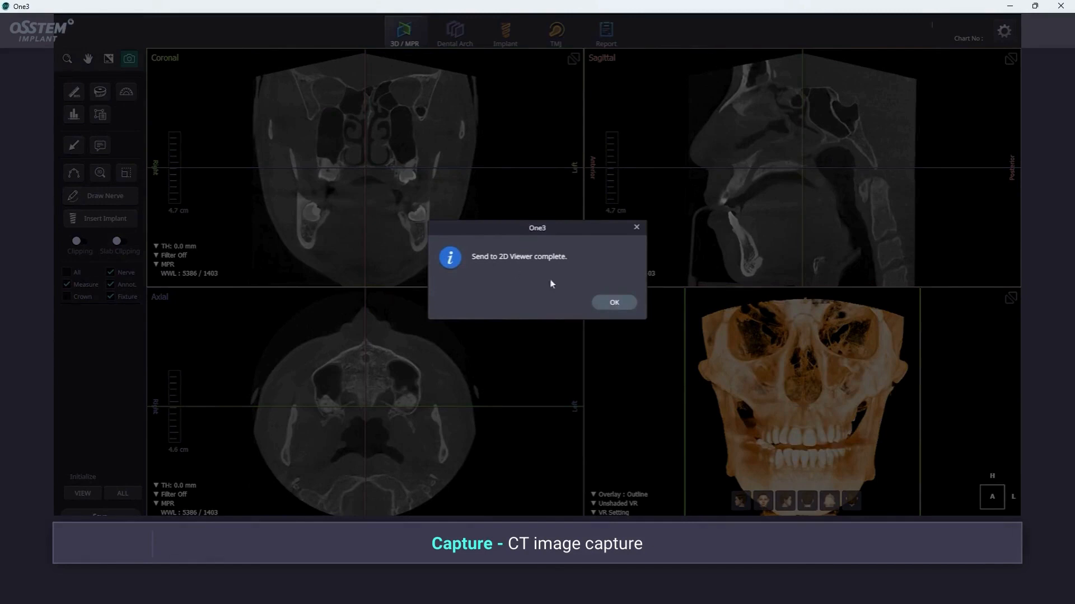
{"action": "left_click", "coordinate": [633, 303]}
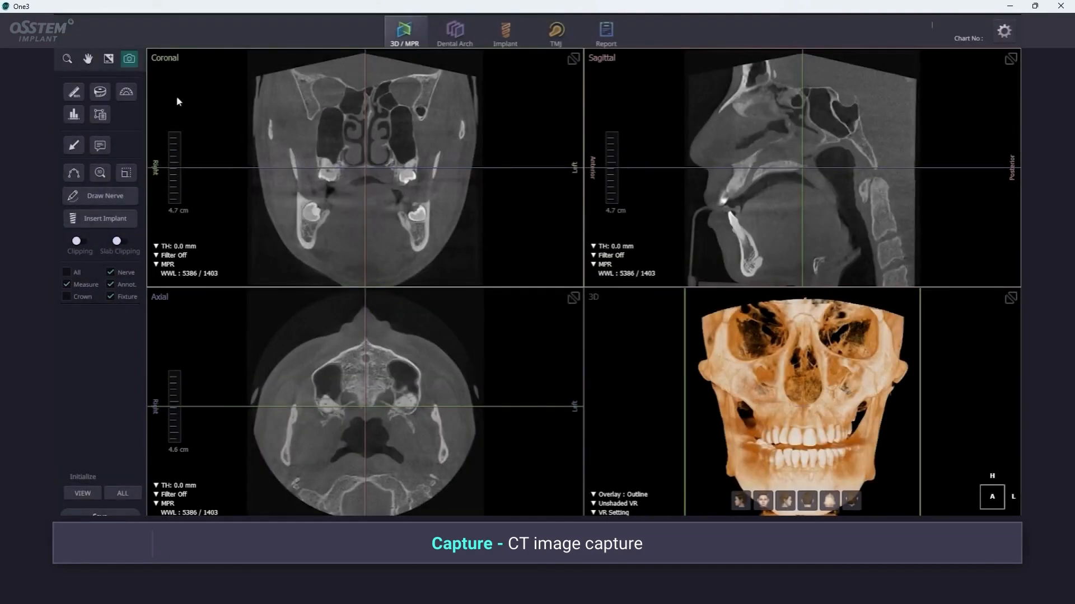
Step: Send a Full Screen Capture to the 2D Viewer and open the Report module
{"action": "left_click", "coordinate": [133, 66]}
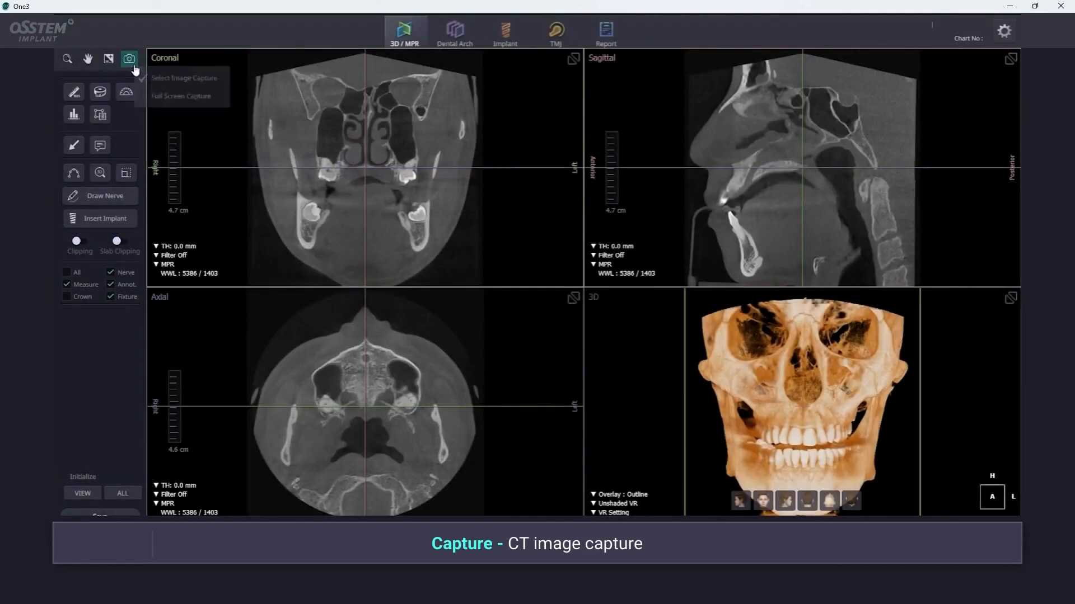
{"action": "left_click", "coordinate": [143, 104]}
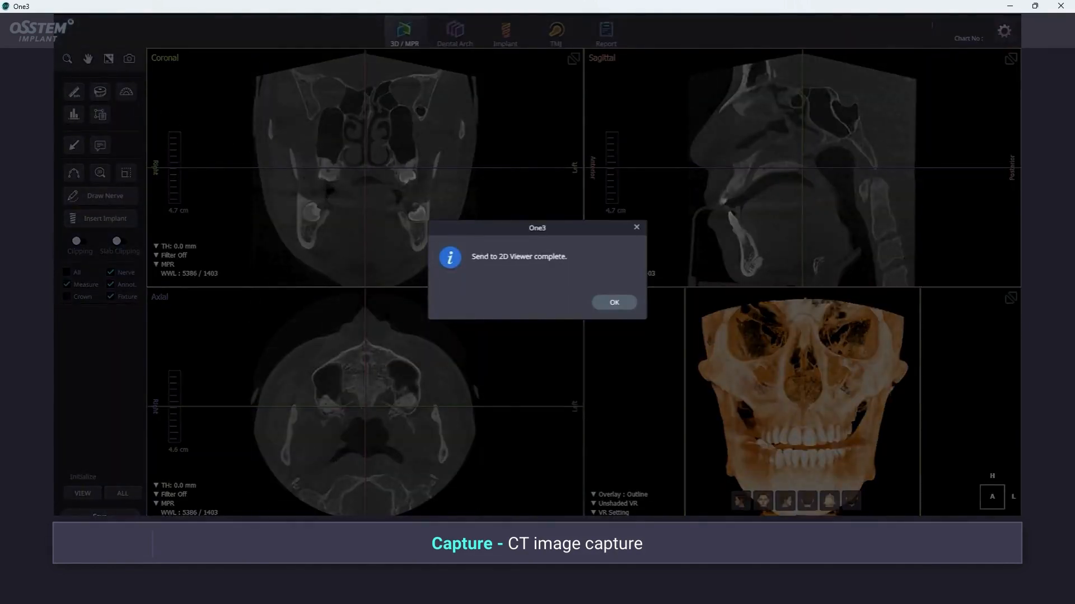
{"action": "left_click", "coordinate": [598, 303]}
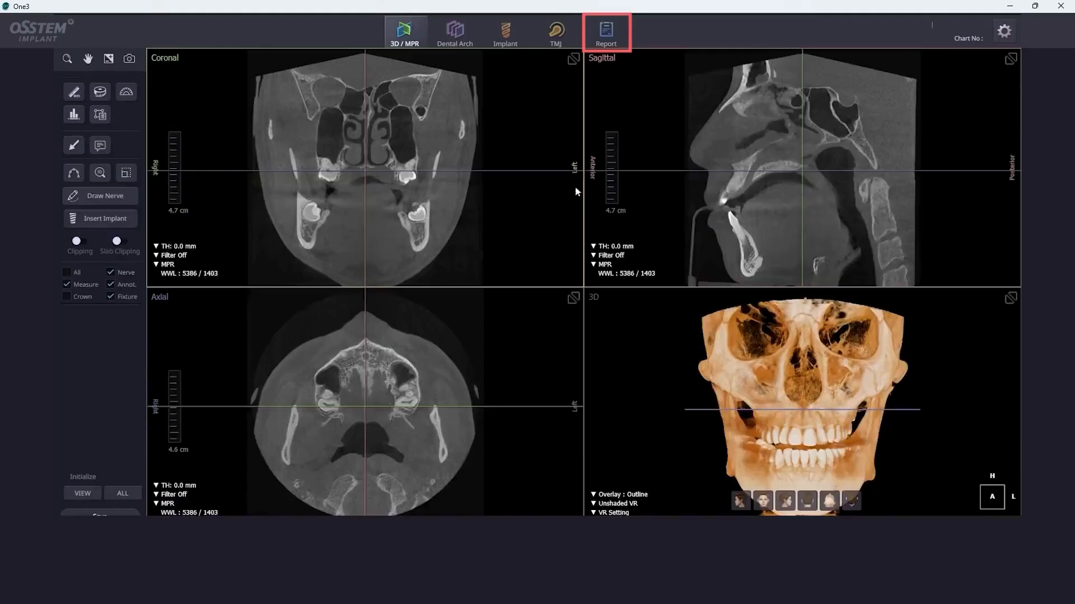
{"action": "left_click", "coordinate": [612, 40]}
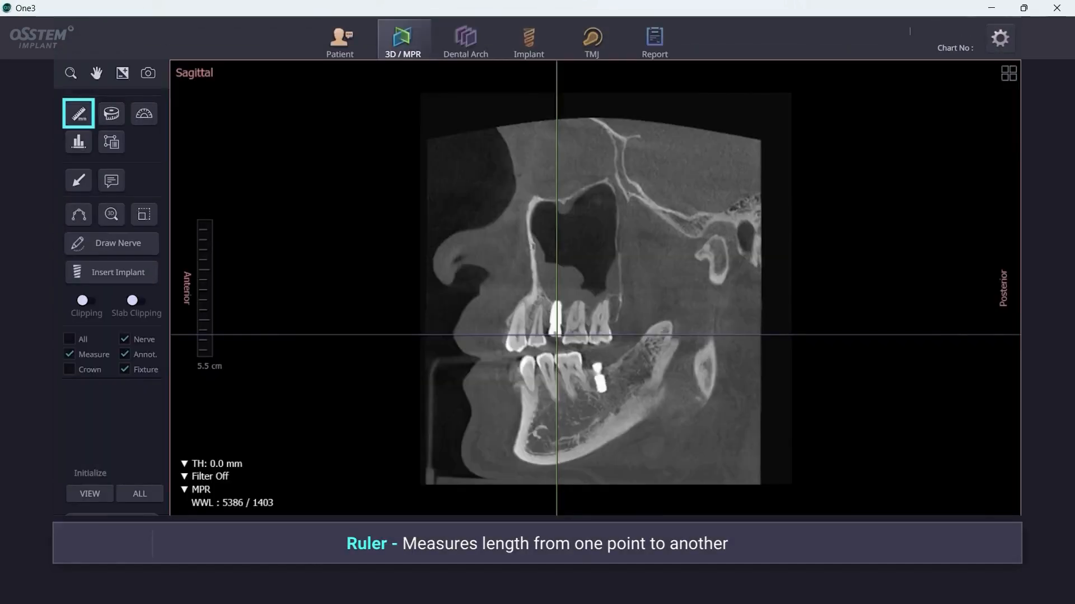
Step: Measure the upper implant's length in the Sagittal view with the Ruler and move the measurement label away from the implant
{"action": "left_click", "coordinate": [78, 115]}
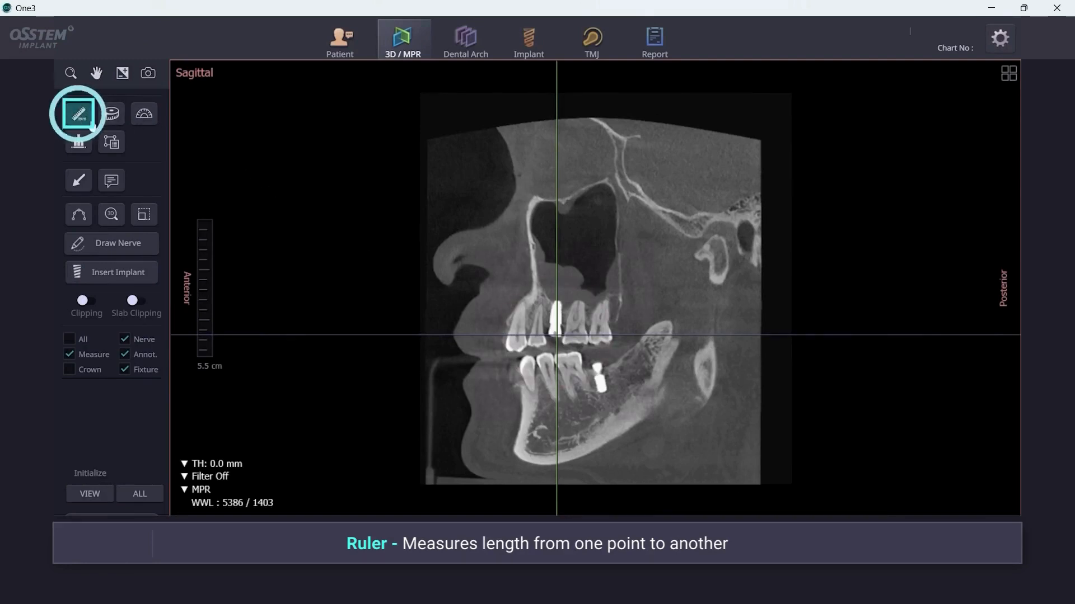
{"action": "left_click", "coordinate": [555, 335]}
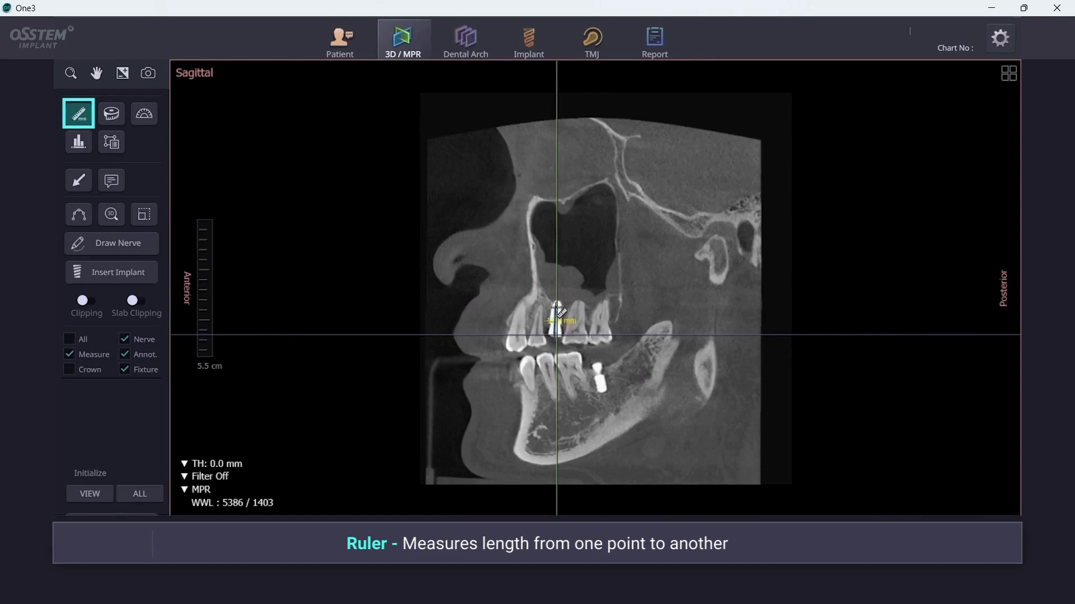
{"action": "left_click", "coordinate": [558, 307]}
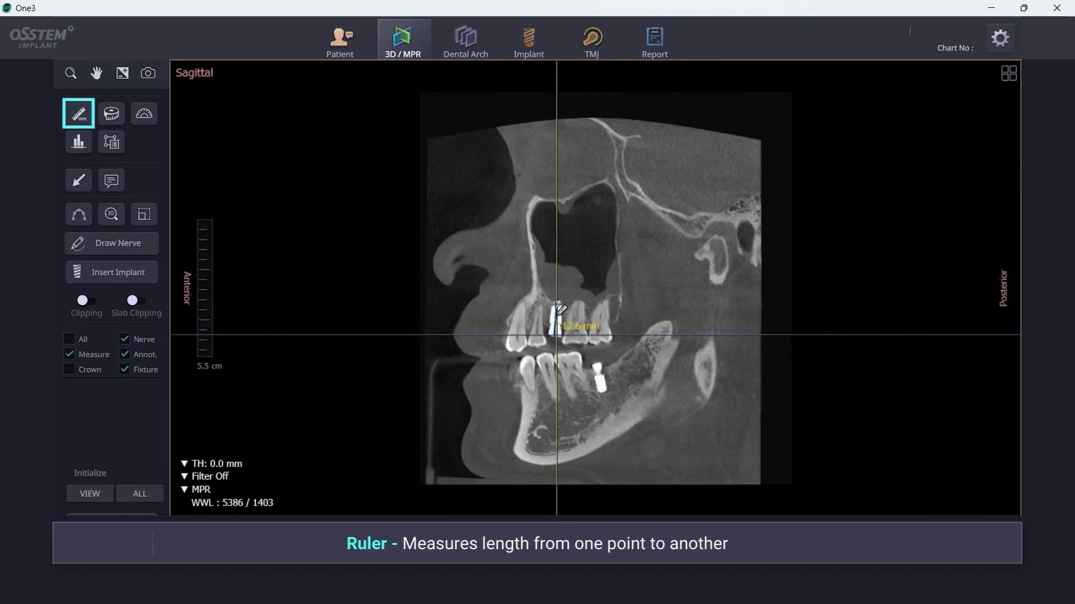
{"action": "left_click_drag", "start_coordinate": [577, 326], "coordinate": [646, 296]}
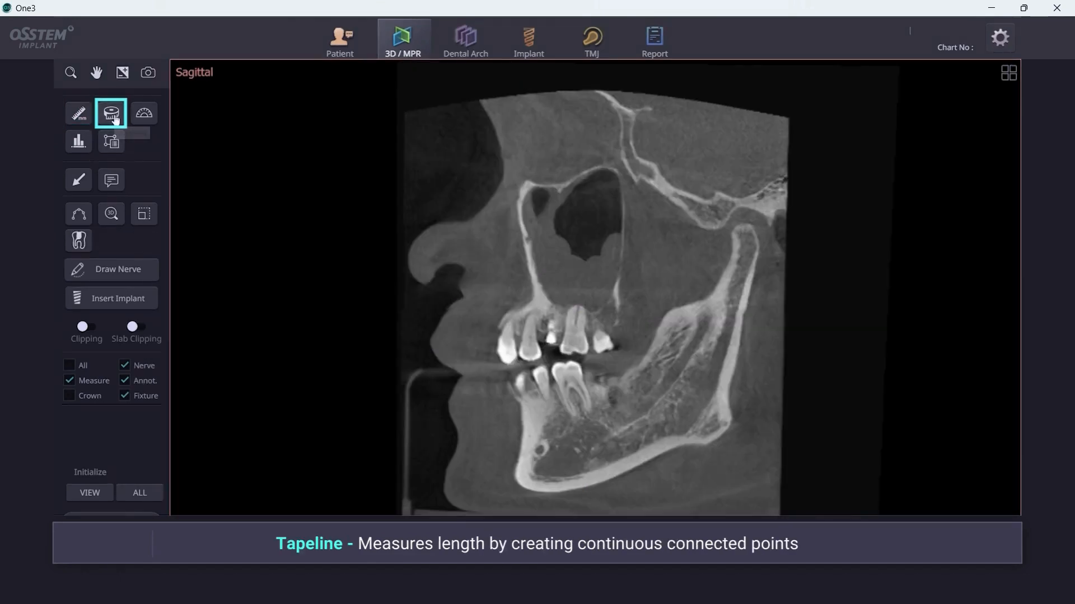
Step: Measure across a lower molar with the Tapeline, and measure a 3pt Angle between the upper implant and the tooth in front of it
{"action": "mouse_move", "coordinate": [554, 380]}
{"action": "left_mouse_down"}
{"action": "mouse_move", "coordinate": [574, 417]}
{"action": "mouse_move", "coordinate": [583, 419]}
{"action": "mouse_move", "coordinate": [578, 394]}
{"action": "mouse_move", "coordinate": [589, 421]}
{"action": "mouse_move", "coordinate": [593, 397]}
{"action": "left_mouse_up"}
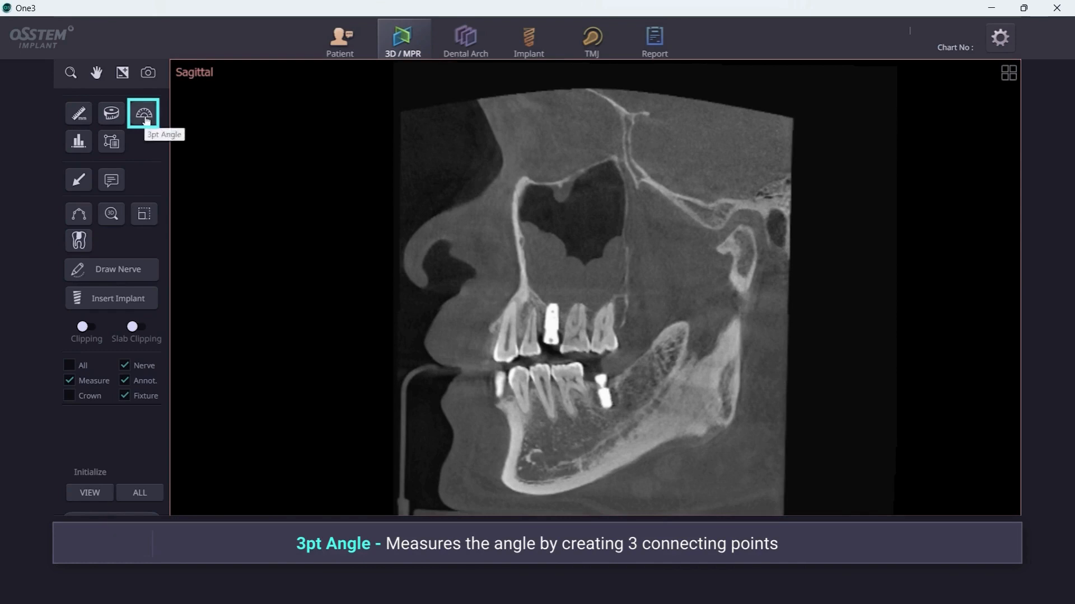
{"action": "left_click", "coordinate": [533, 306]}
{"action": "left_click", "coordinate": [538, 331]}
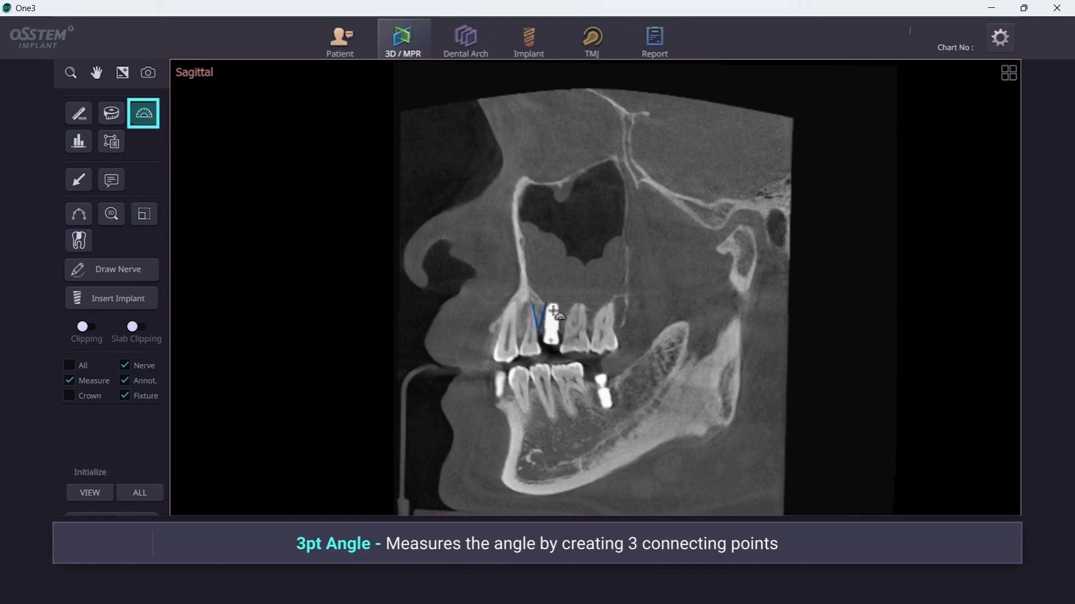
{"action": "left_click", "coordinate": [545, 304]}
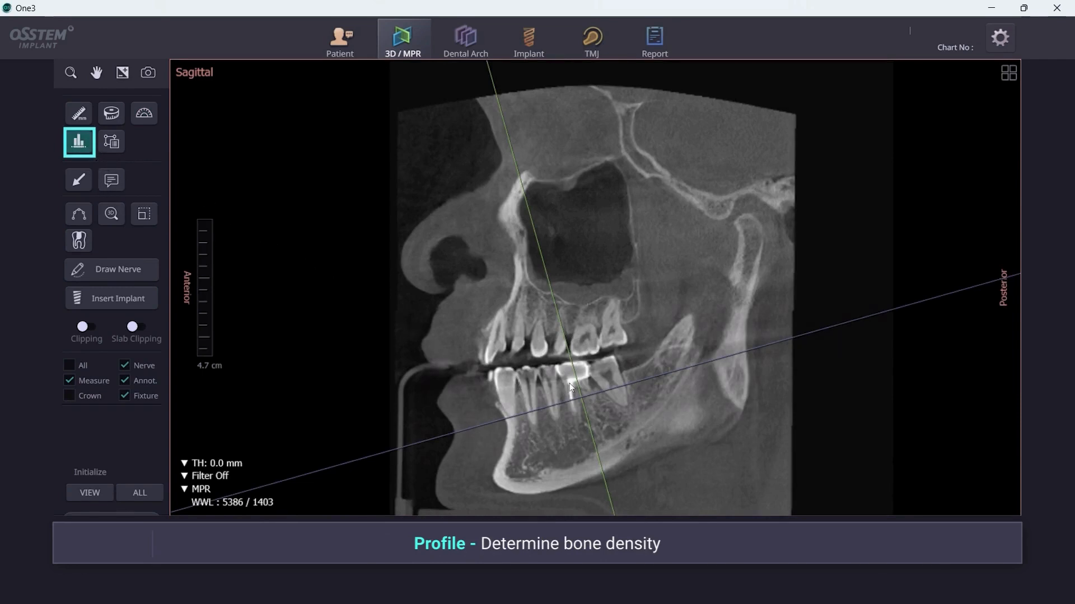
Step: Check bone density below a lower molar with Profile in the Sagittal view, and mark an ROI around the teeth in the Coronal view
{"action": "left_click", "coordinate": [576, 412]}
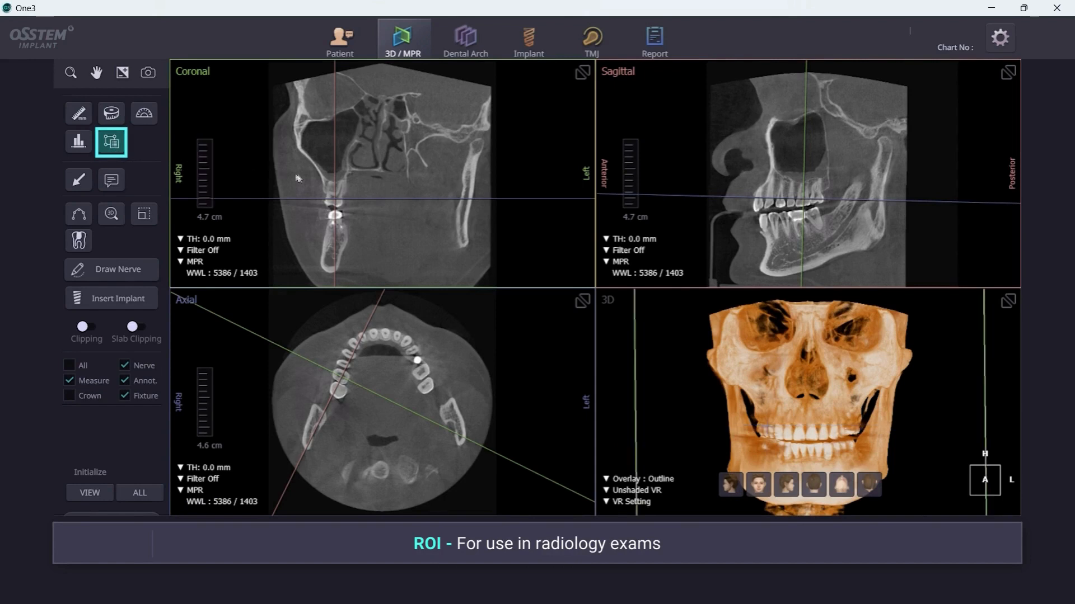
{"action": "left_click_drag", "start_coordinate": [324, 179], "coordinate": [346, 208]}
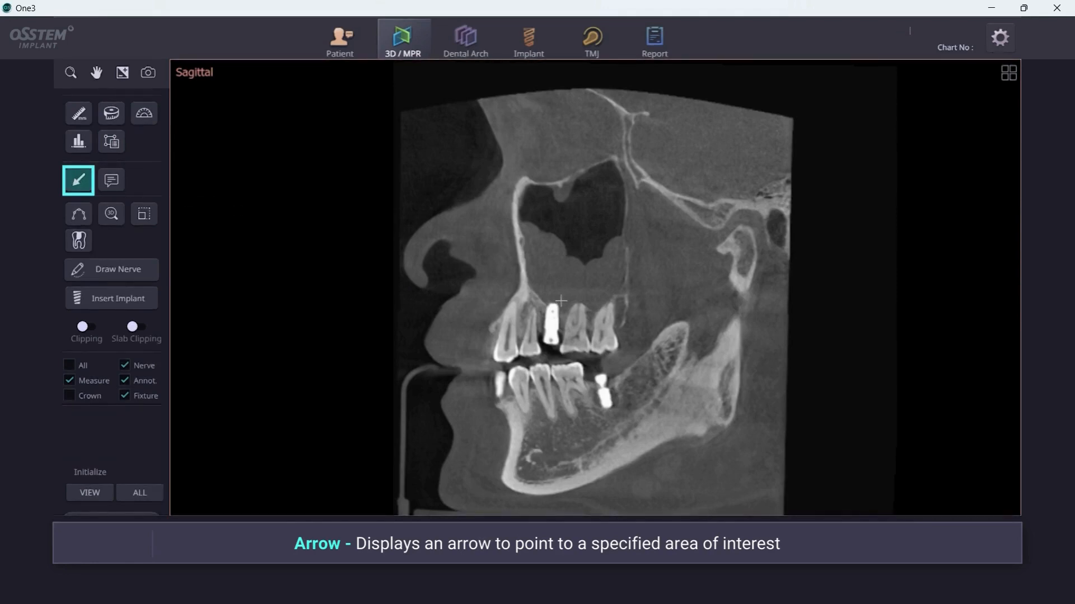
Step: Draw an arrow pointing to the upper implant in the Sagittal view and add the note "Implant" beside it
{"action": "left_click_drag", "start_coordinate": [561, 300], "coordinate": [616, 264]}
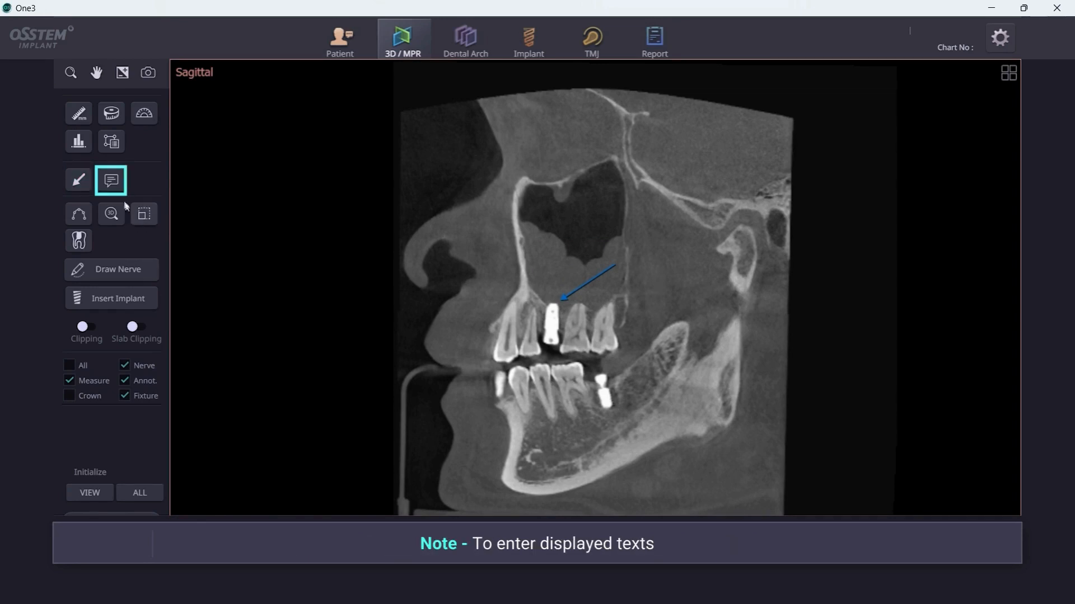
{"action": "left_click", "coordinate": [111, 180]}
{"action": "left_click", "coordinate": [631, 262]}
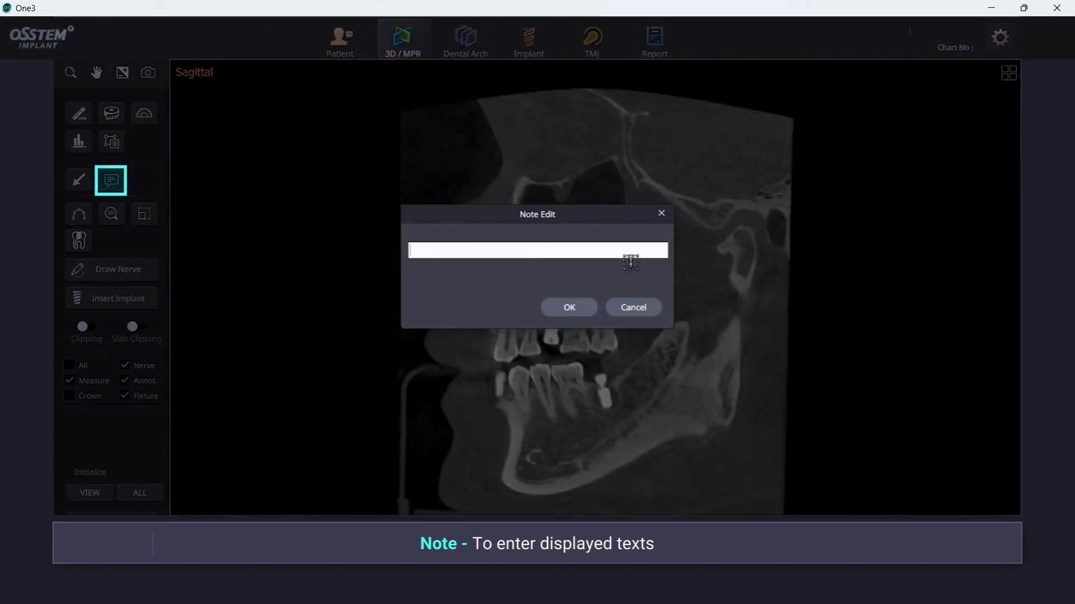
{"action": "type", "text": "Implant"}
{"action": "left_click", "coordinate": [592, 301]}
Step: Delete the "Implant" note and the arrow from the Sagittal view
{"action": "right_click", "coordinate": [660, 307]}
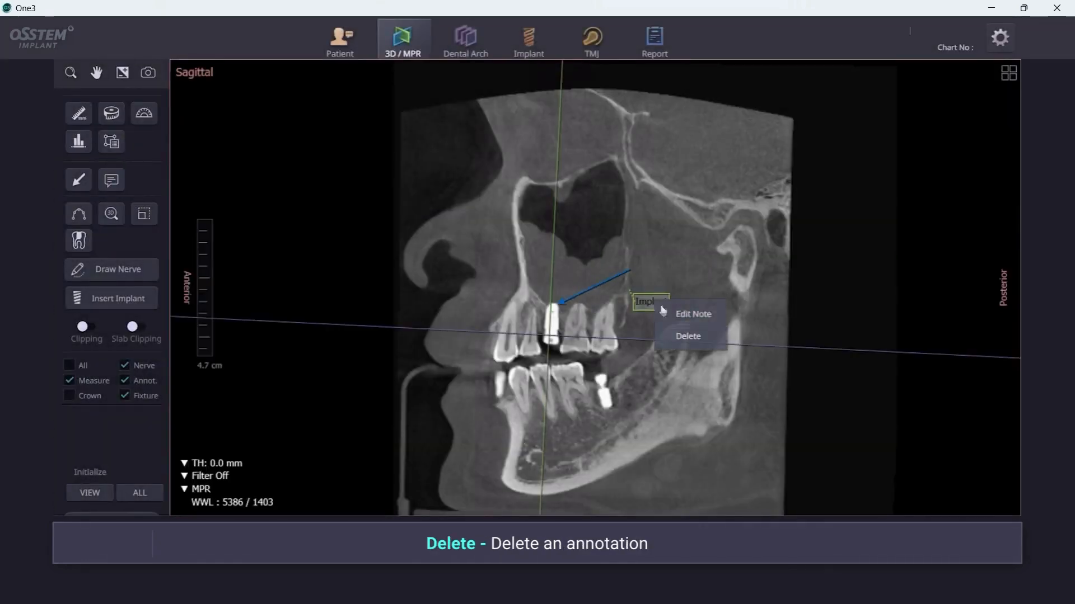
{"action": "left_click", "coordinate": [689, 338]}
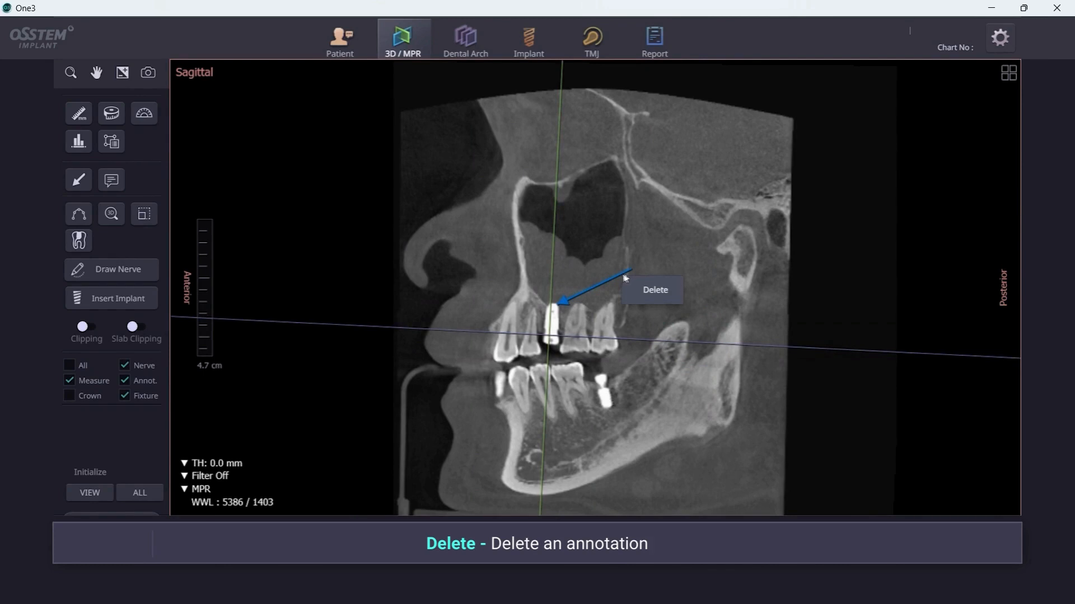
{"action": "left_click", "coordinate": [649, 301]}
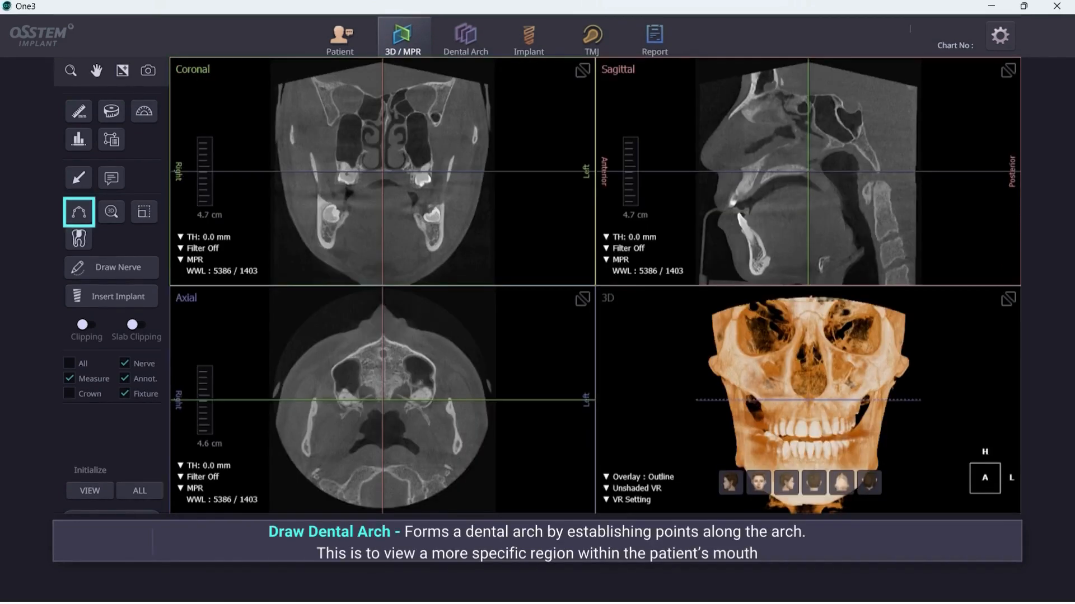
Step: Align the axes with the lower teeth and draw a dental arch along the lower jaw in the Axial view
{"action": "left_click", "coordinate": [810, 187]}
{"action": "left_click_drag", "start_coordinate": [810, 182], "coordinate": [807, 221]}
{"action": "left_click_drag", "start_coordinate": [389, 398], "coordinate": [424, 378]}
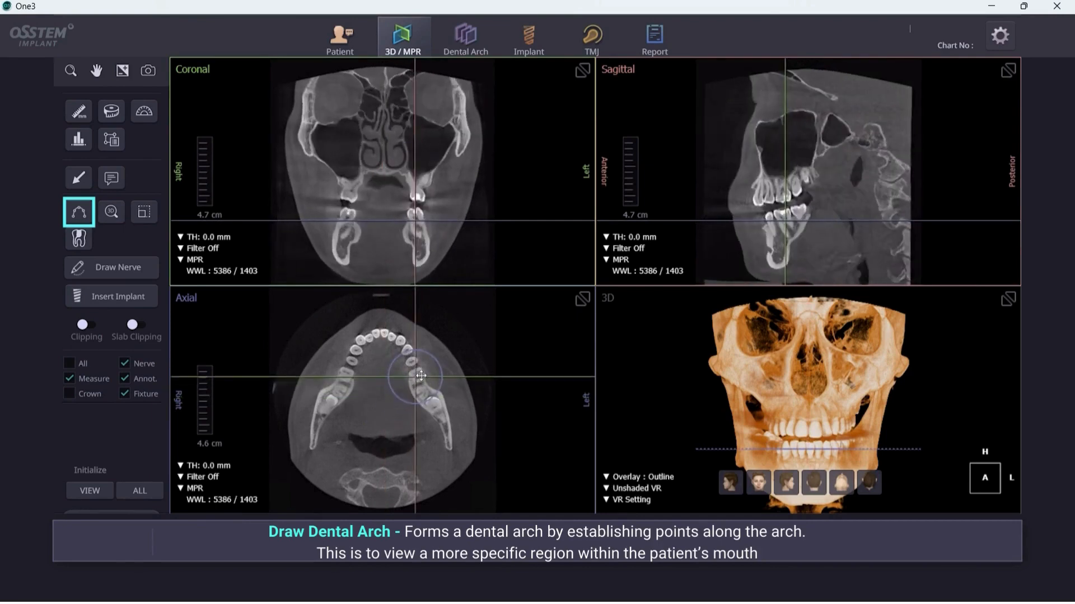
{"action": "left_click_drag", "start_coordinate": [421, 462], "coordinate": [441, 463]}
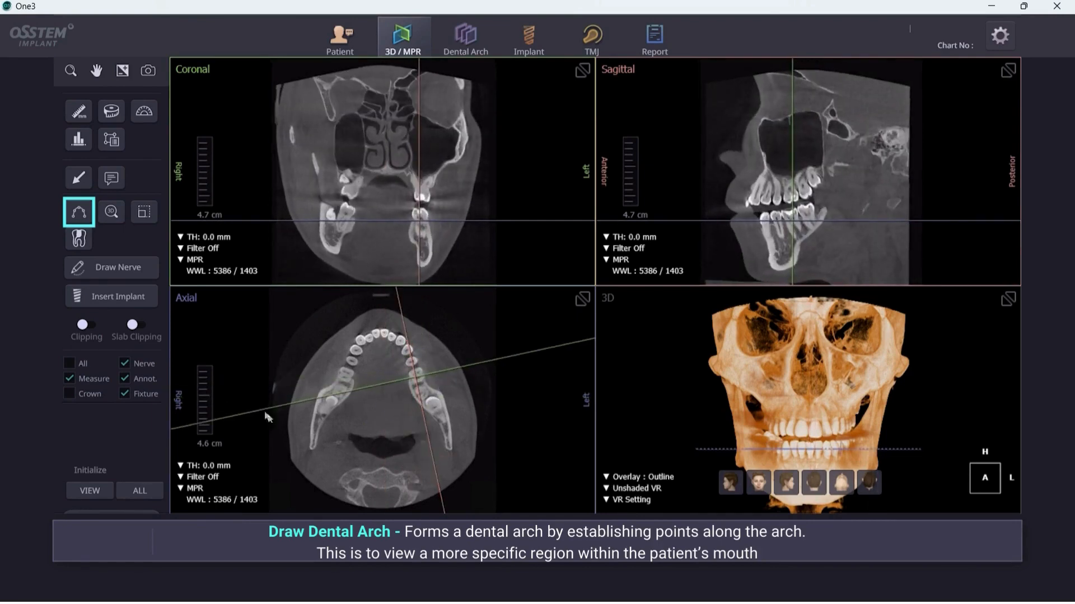
{"action": "left_click", "coordinate": [91, 223]}
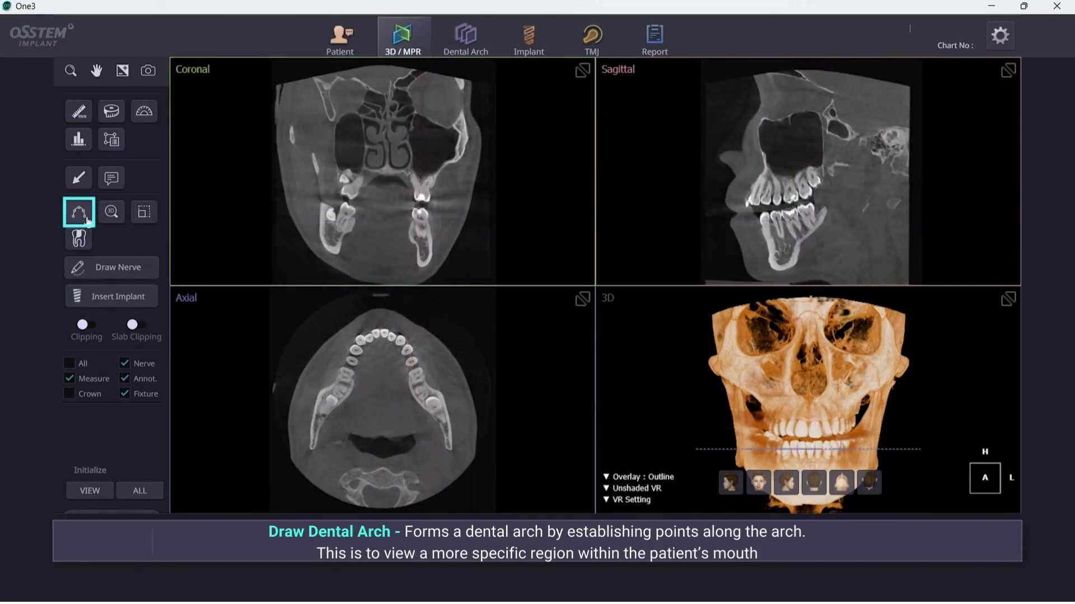
{"action": "mouse_move", "coordinate": [313, 446]}
{"action": "left_mouse_down"}
{"action": "mouse_move", "coordinate": [365, 340]}
{"action": "mouse_move", "coordinate": [384, 332]}
{"action": "mouse_move", "coordinate": [413, 353]}
{"action": "mouse_move", "coordinate": [451, 444]}
{"action": "left_mouse_up"}
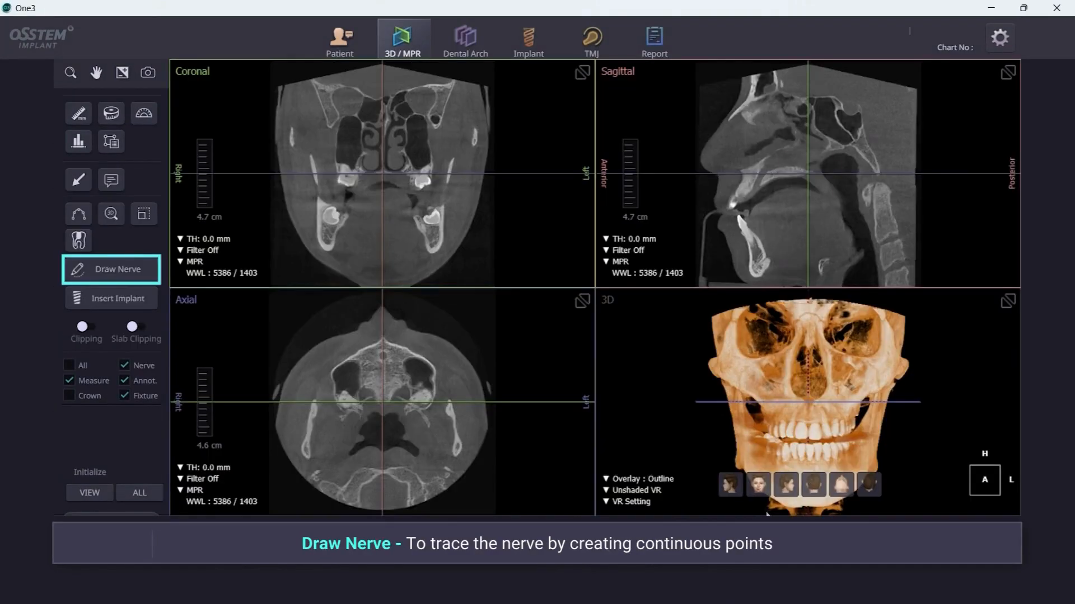
Step: Align the axes with the right side of the lower jaw and trace the mandibular nerve in the Sagittal view
{"action": "left_click_drag", "start_coordinate": [803, 179], "coordinate": [814, 228]}
{"action": "left_click_drag", "start_coordinate": [395, 410], "coordinate": [435, 387]}
{"action": "left_click_drag", "start_coordinate": [427, 477], "coordinate": [470, 459]}
{"action": "scroll", "coordinate": [509, 250], "scroll_direction": "down", "scroll_amount": 12}
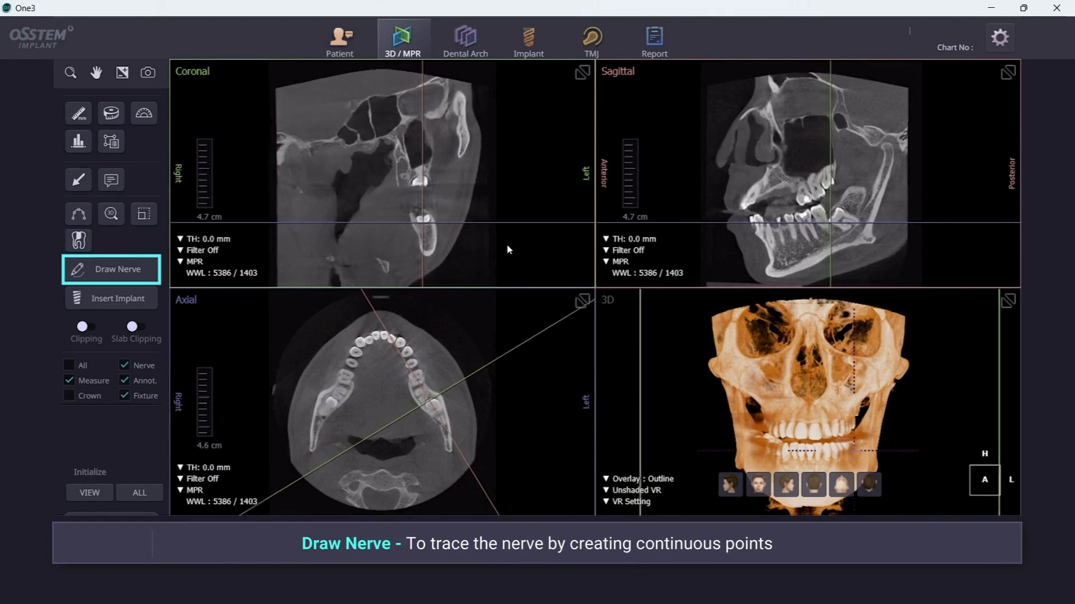
{"action": "left_click", "coordinate": [137, 268]}
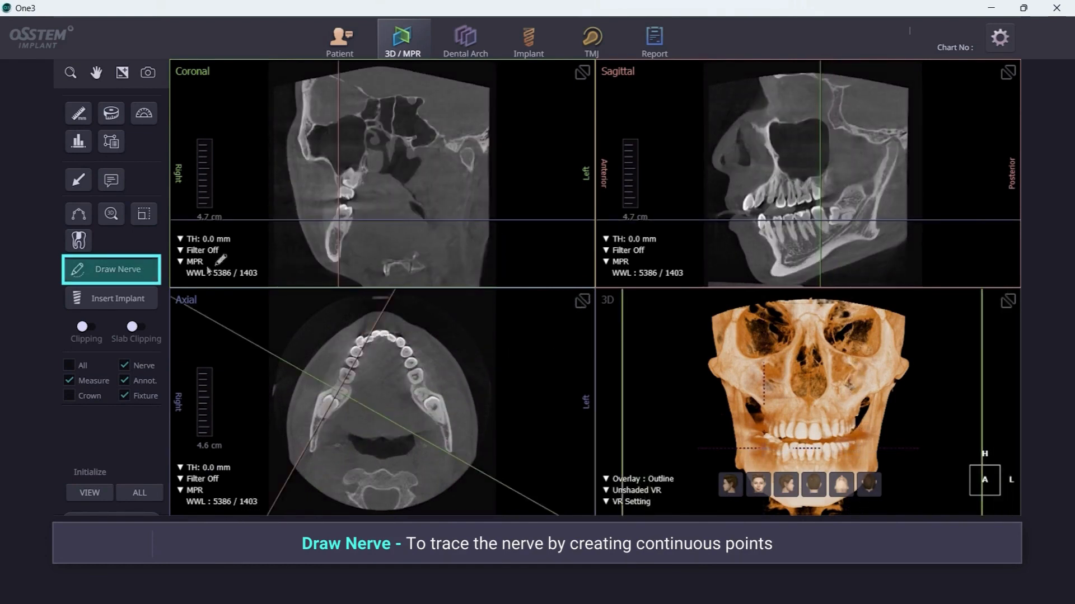
{"action": "left_click", "coordinate": [864, 197]}
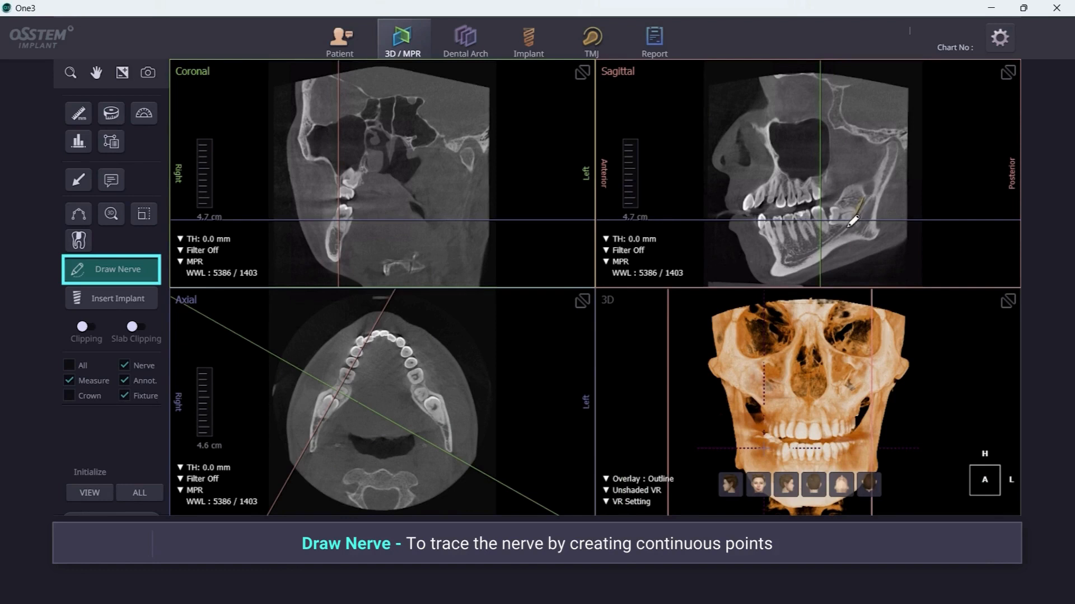
{"action": "left_click", "coordinate": [848, 227]}
{"action": "left_click", "coordinate": [830, 239]}
{"action": "left_click", "coordinate": [817, 246]}
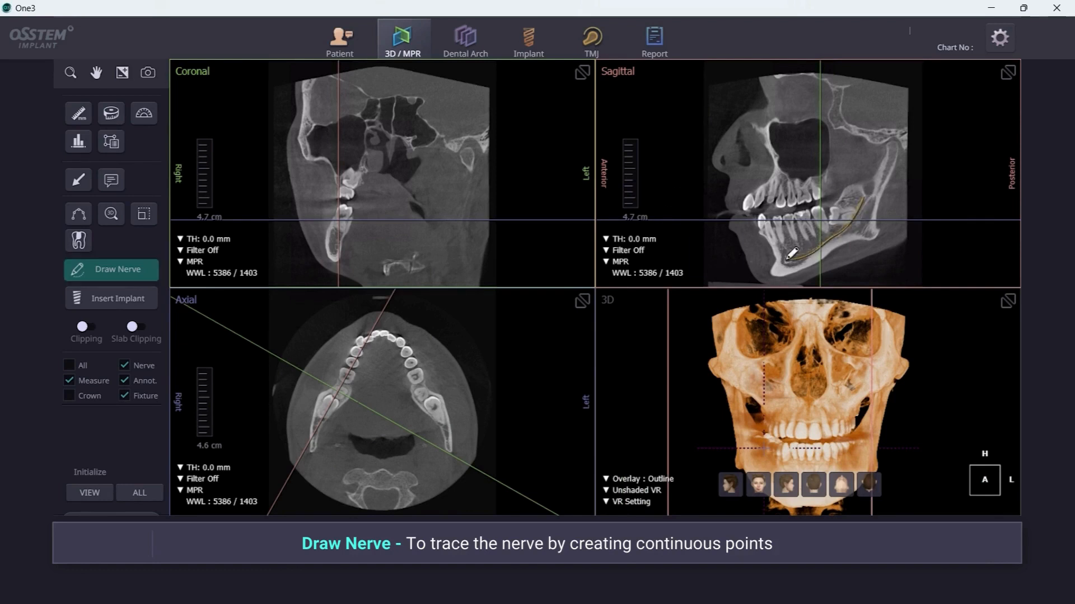
{"action": "double_click", "coordinate": [792, 253]}
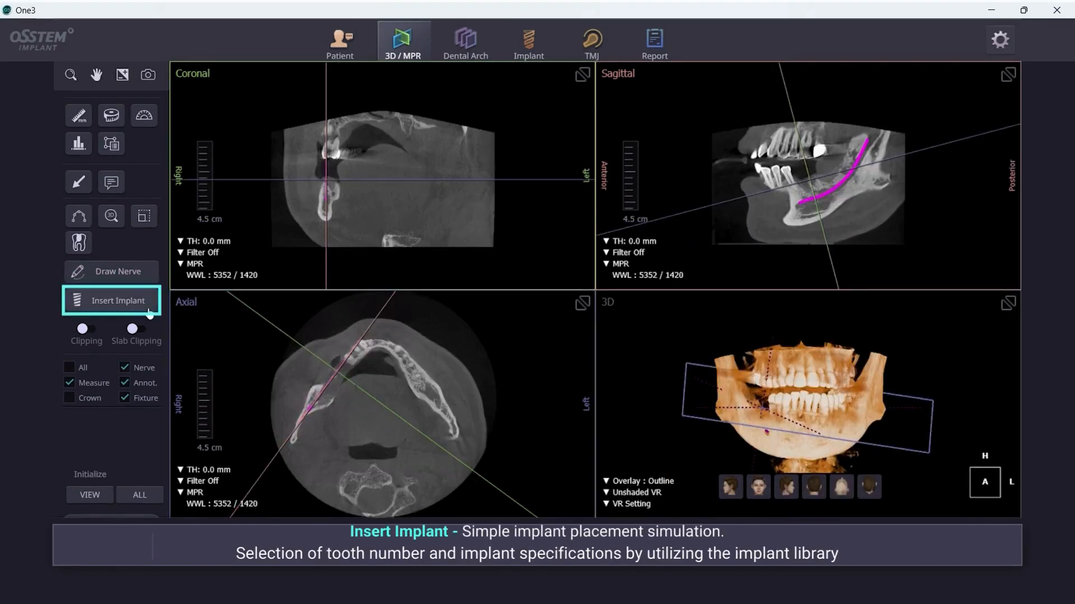
Step: Insert the Osstem TS III implant TS3S4508 at tooth 46 and adjust its position in the Sagittal view
{"action": "left_click", "coordinate": [115, 298]}
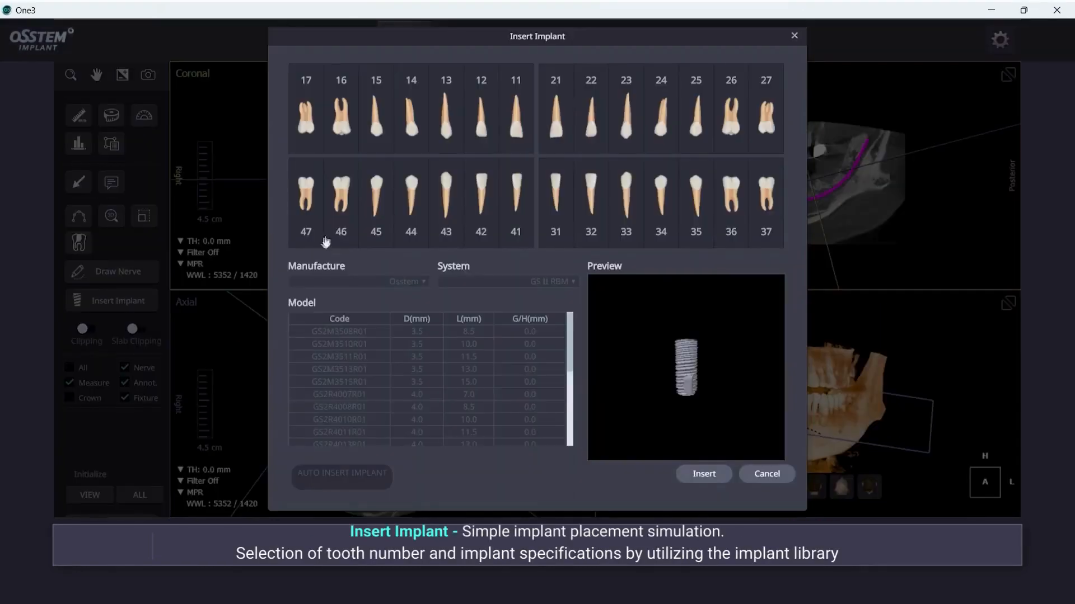
{"action": "left_click", "coordinate": [342, 221]}
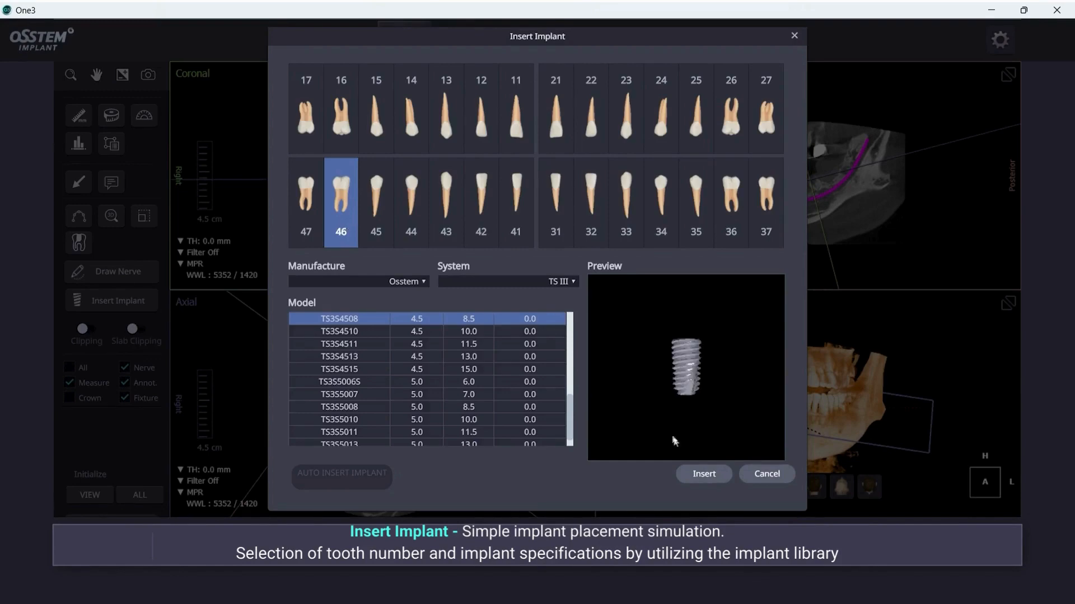
{"action": "left_click", "coordinate": [703, 474]}
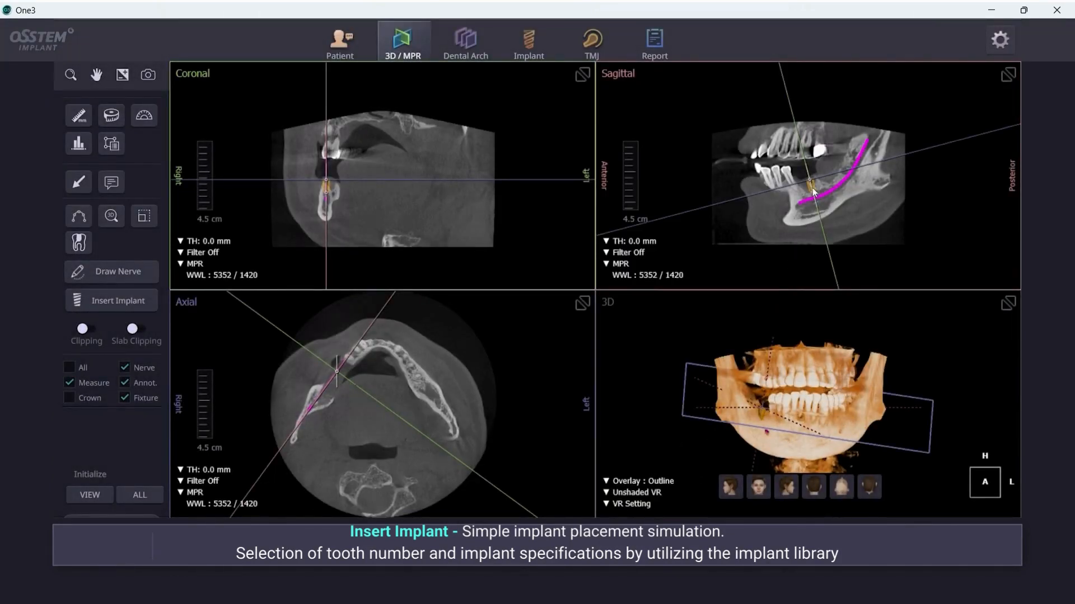
{"action": "left_click_drag", "start_coordinate": [814, 187], "coordinate": [811, 189]}
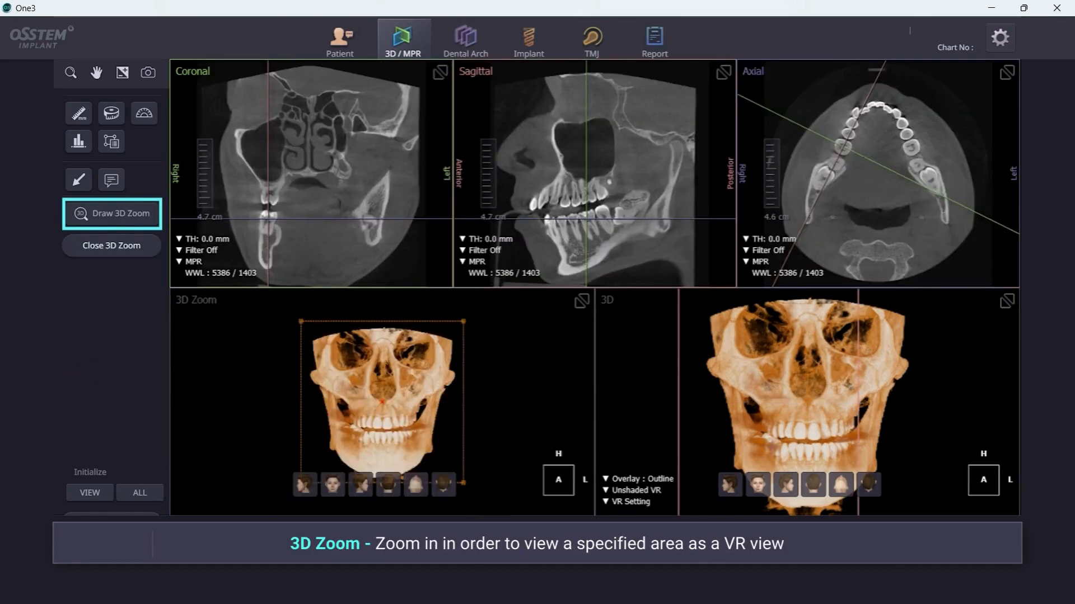
Step: Draw a 3D Zoom area over a lower molar in the Sagittal view
{"action": "left_click_drag", "start_coordinate": [584, 220], "coordinate": [605, 234]}
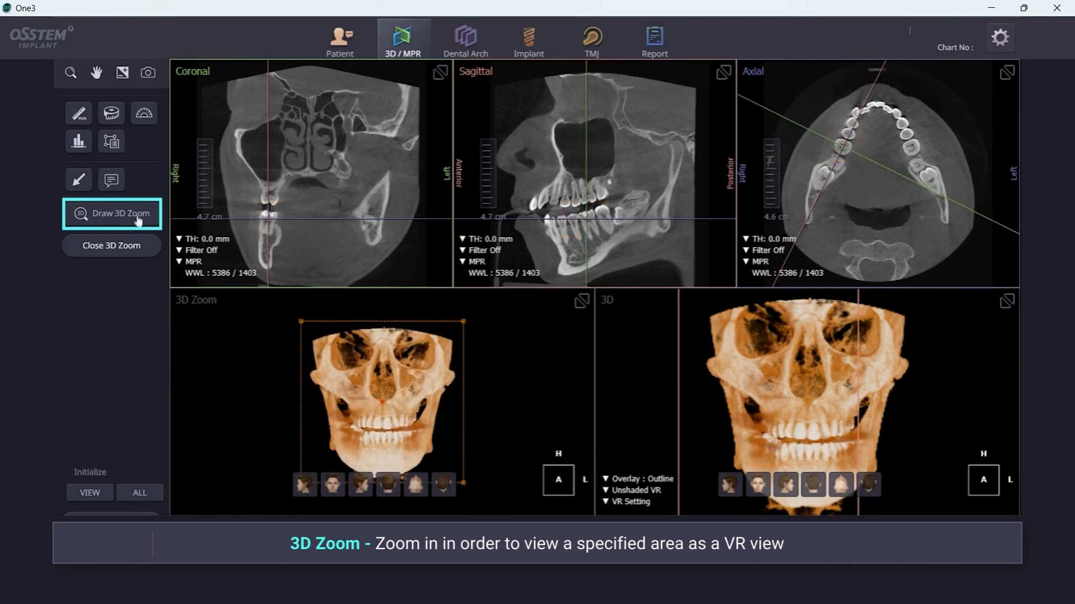
{"action": "left_click", "coordinate": [112, 214]}
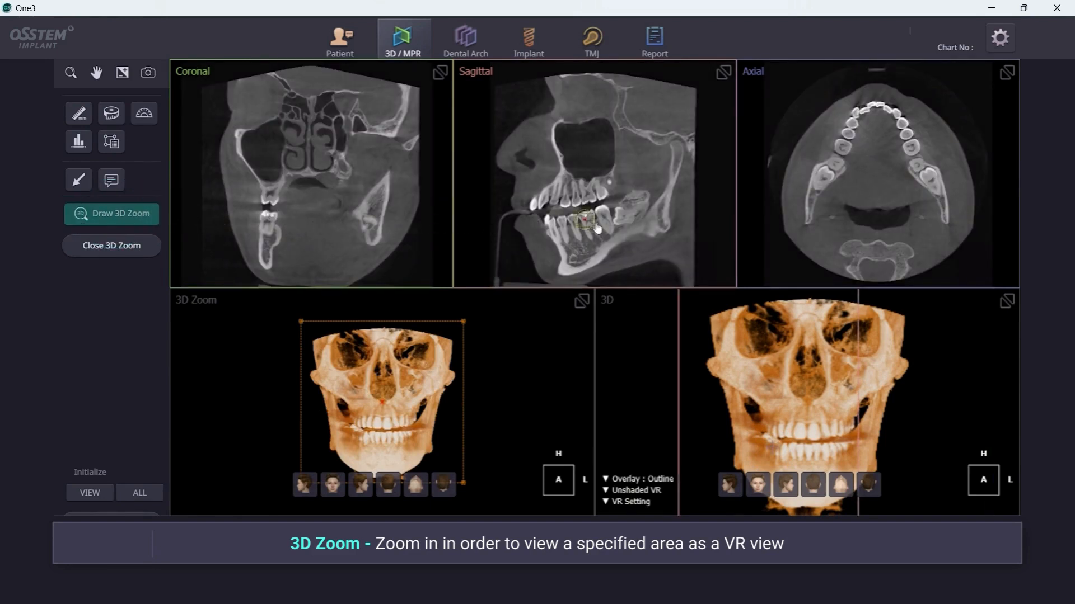
{"action": "left_click_drag", "start_coordinate": [597, 228], "coordinate": [606, 234]}
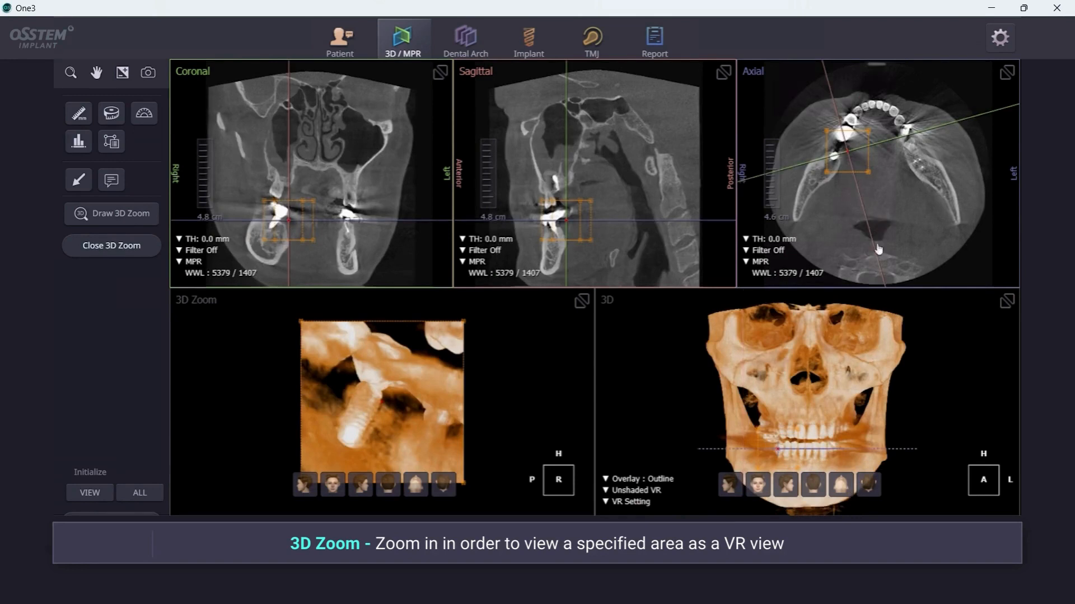
Step: Rotate and shift the axes around the zoomed area in the Axial view, and close 3D Zoom
{"action": "left_click_drag", "start_coordinate": [868, 233], "coordinate": [821, 231]}
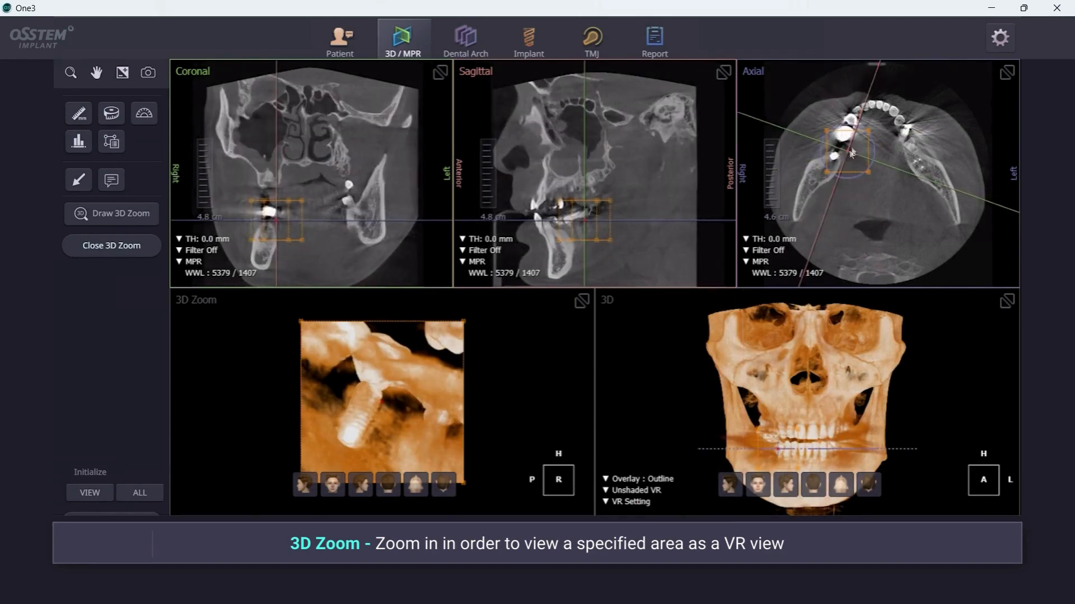
{"action": "left_click_drag", "start_coordinate": [853, 146], "coordinate": [844, 152]}
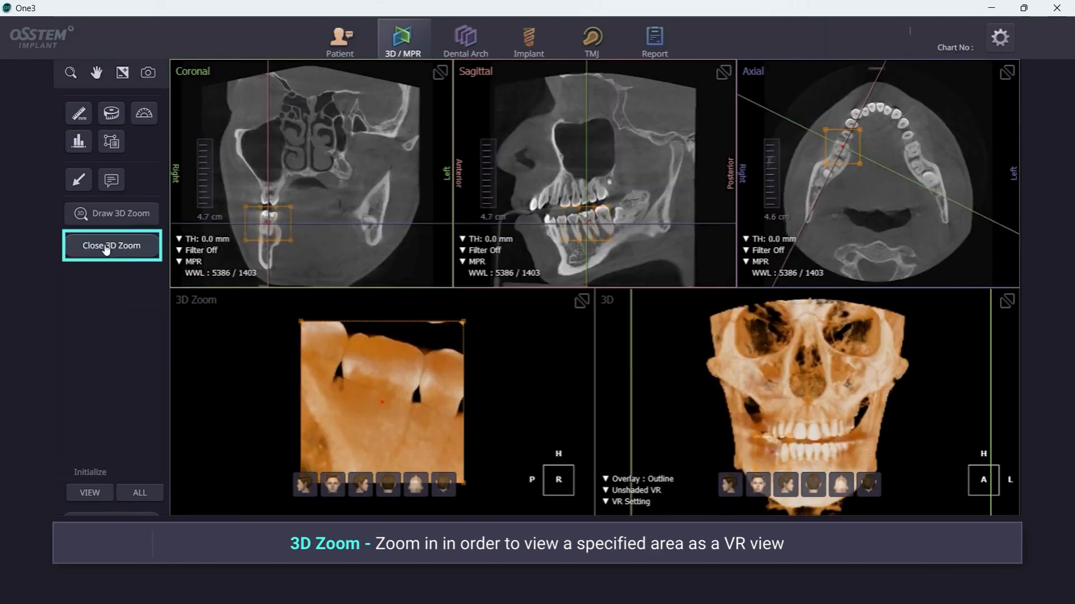
{"action": "left_click", "coordinate": [107, 247]}
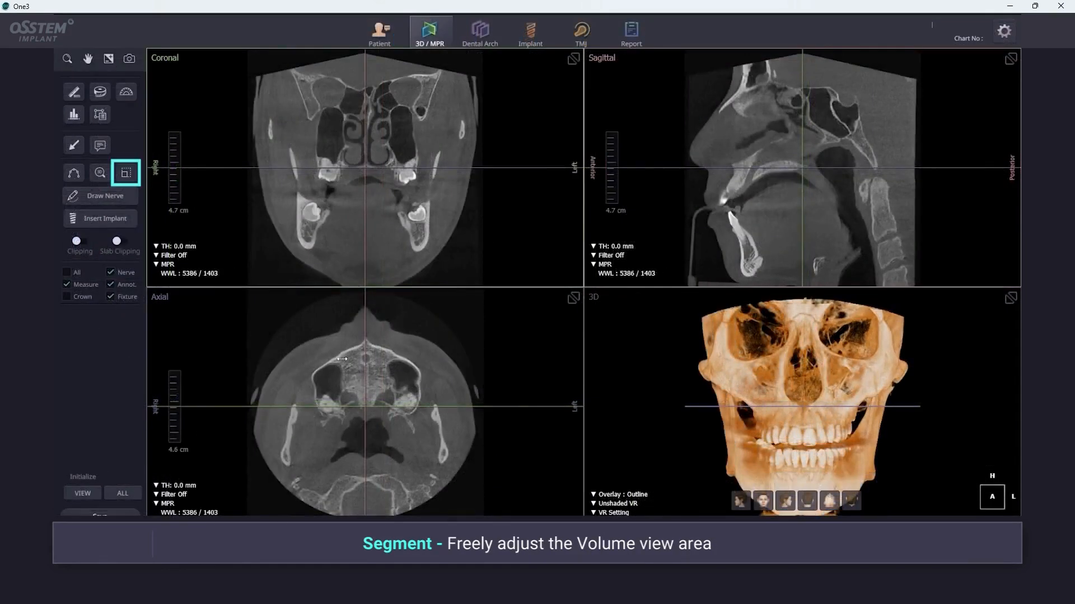
Step: Start segmentation and sculpt away the upper skull and upper teeth, keeping the lower jaw part
{"action": "left_click", "coordinate": [126, 173]}
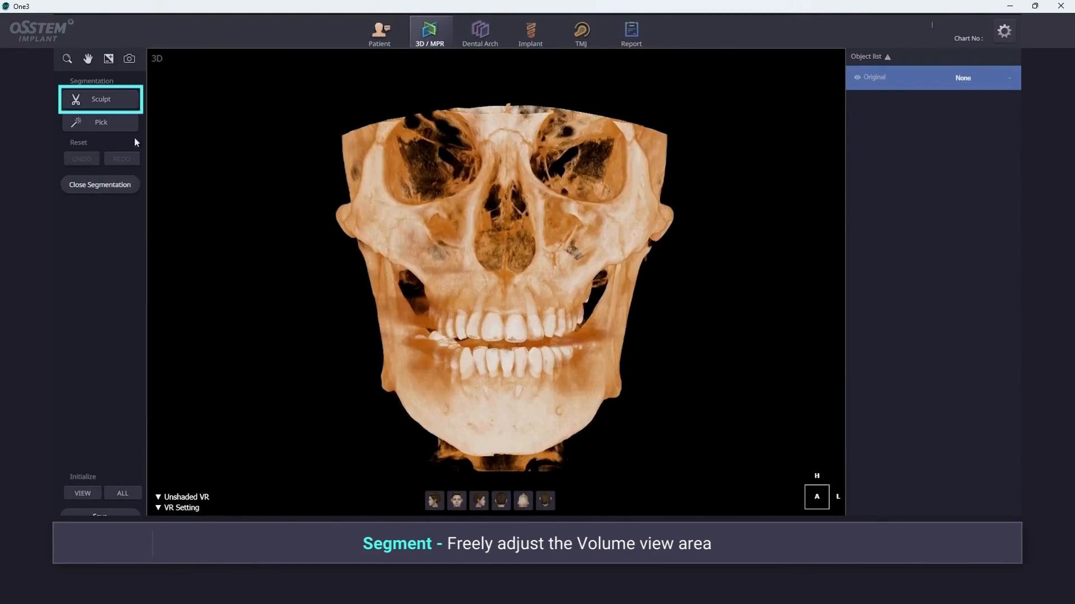
{"action": "left_click", "coordinate": [100, 98]}
{"action": "left_click", "coordinate": [317, 105]}
{"action": "left_click", "coordinate": [299, 289]}
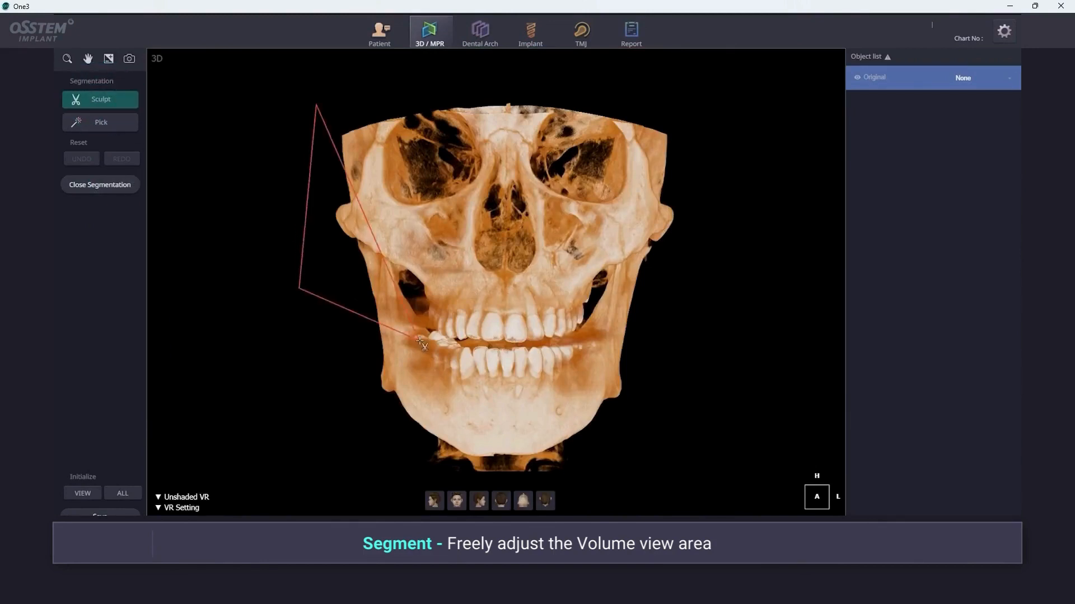
{"action": "left_click", "coordinate": [504, 336]}
{"action": "left_click", "coordinate": [694, 315]}
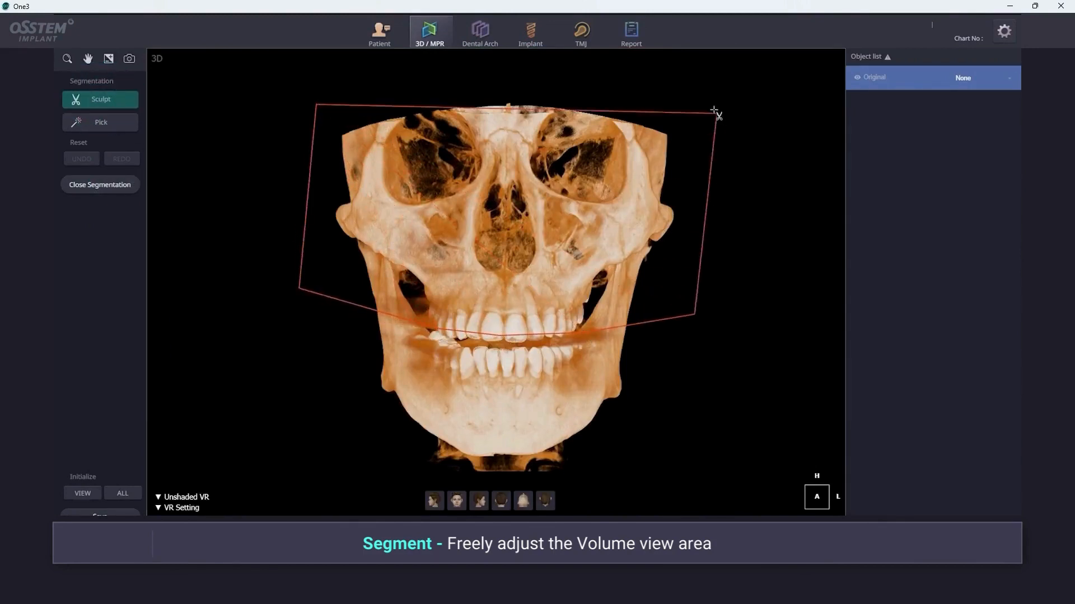
{"action": "double_click", "coordinate": [693, 86]}
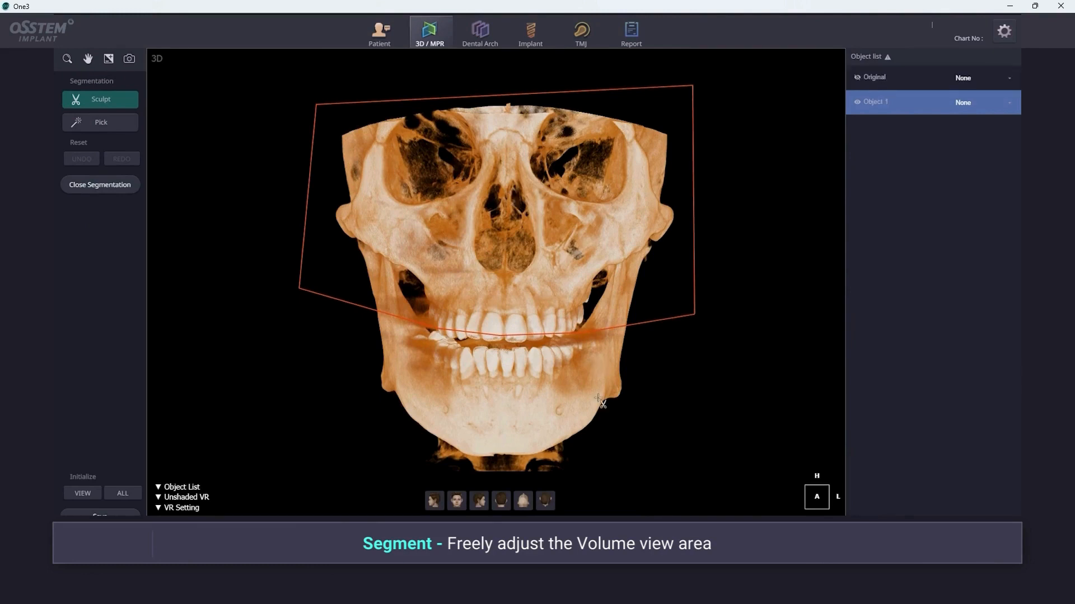
{"action": "left_click", "coordinate": [598, 398]}
Step: Rotate the volume and sculpt away the leftover upper tooth fragments above the lower teeth
{"action": "right_click_drag", "start_coordinate": [526, 417], "coordinate": [444, 450]}
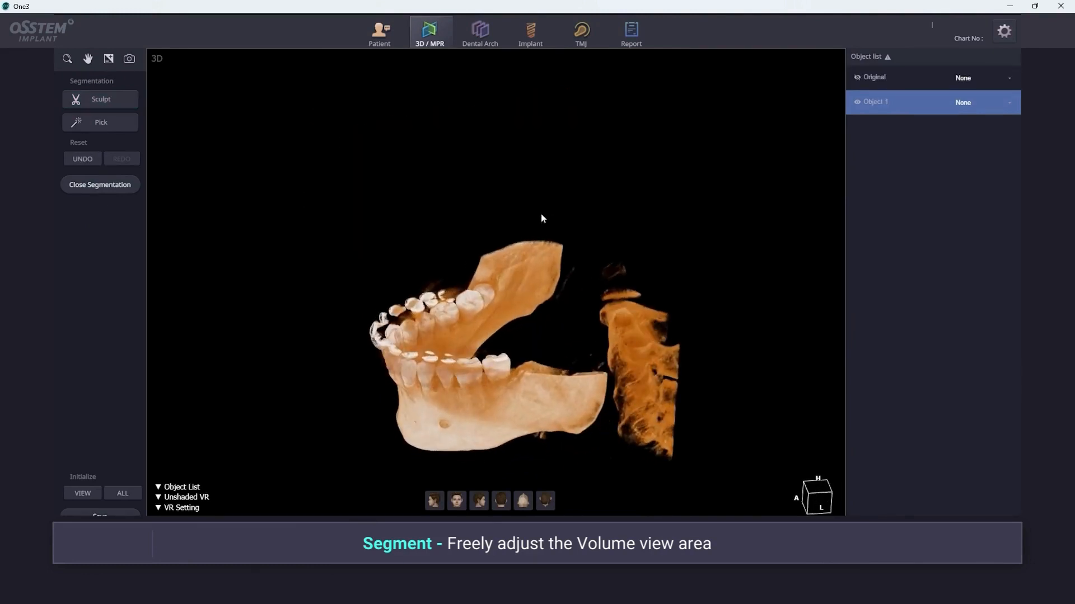
{"action": "left_click_drag", "start_coordinate": [541, 217], "coordinate": [202, 245]}
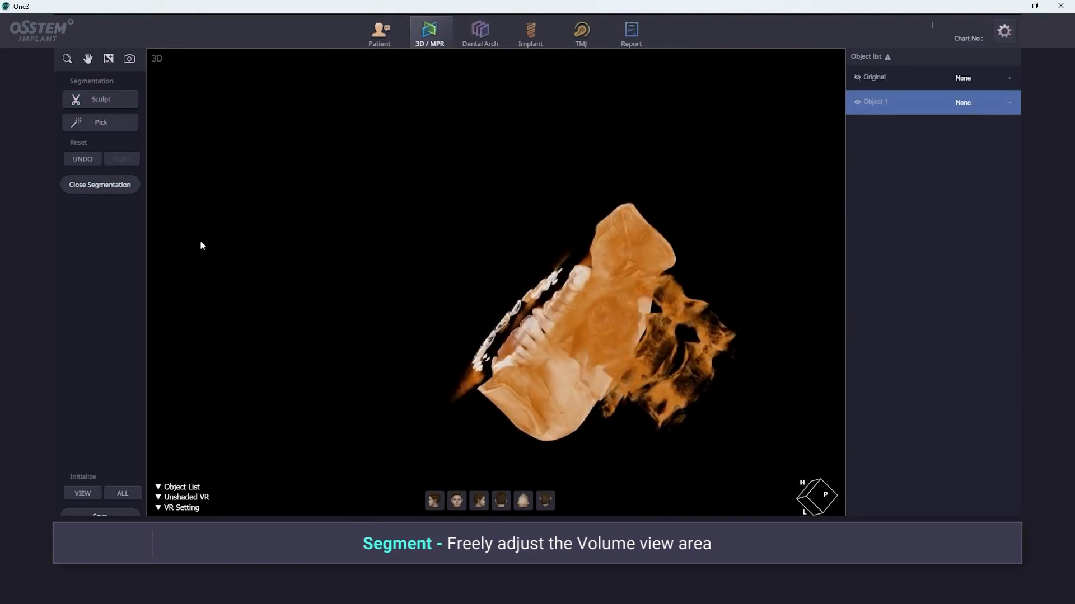
{"action": "left_click", "coordinate": [132, 103]}
{"action": "left_click", "coordinate": [551, 259]}
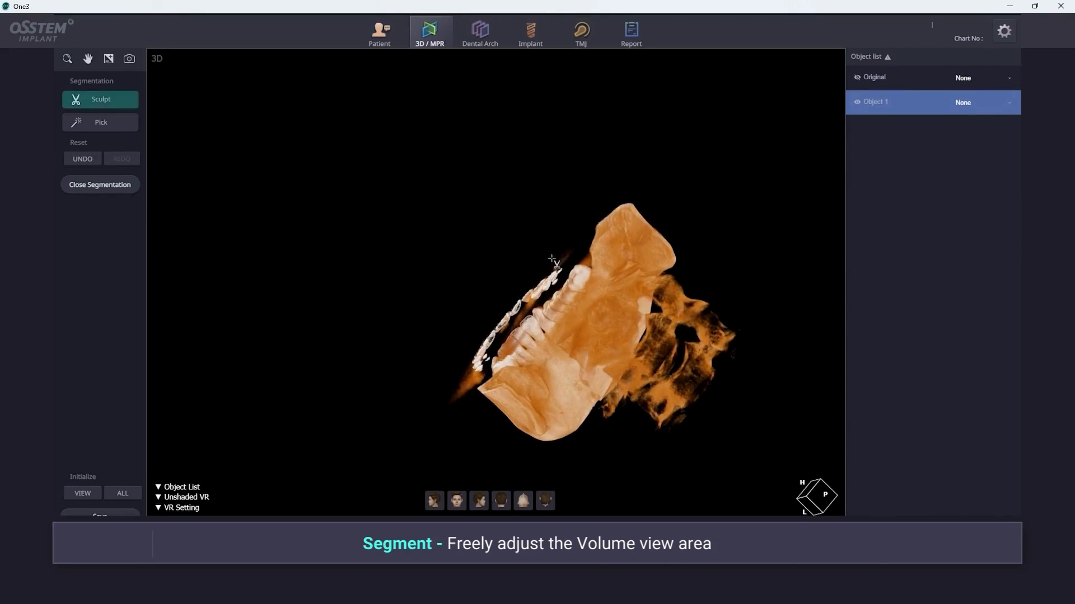
{"action": "left_click", "coordinate": [449, 369]}
{"action": "left_click", "coordinate": [457, 406]}
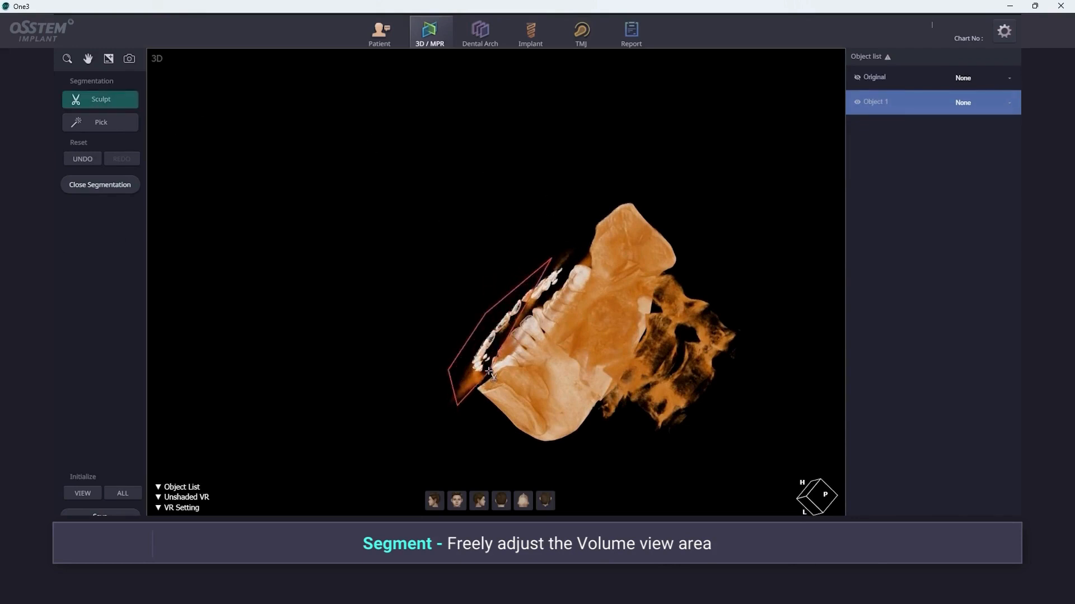
{"action": "left_click", "coordinate": [495, 342]}
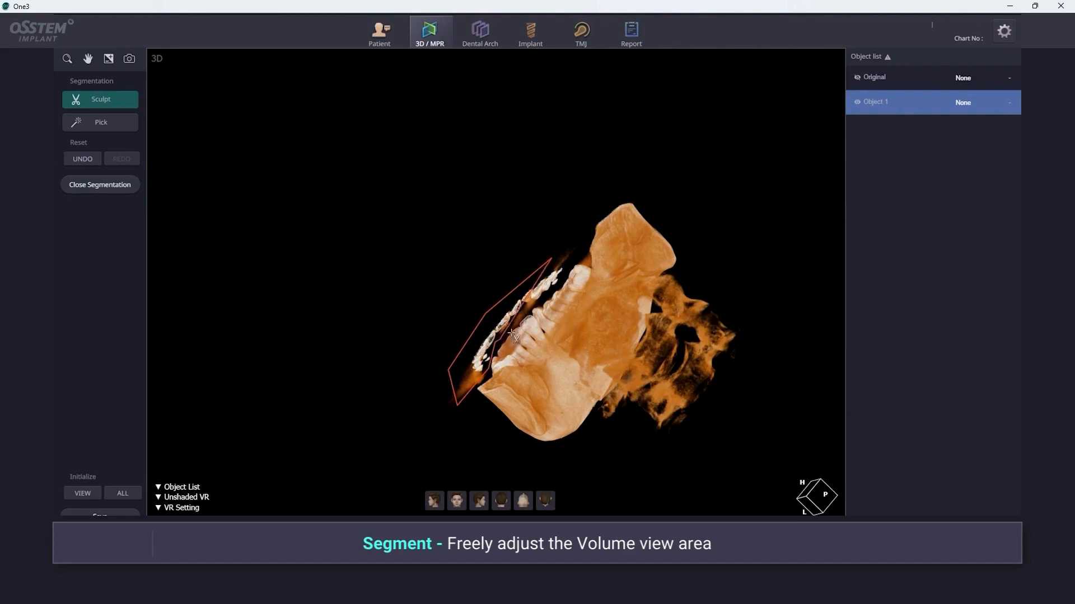
{"action": "left_click", "coordinate": [533, 305]}
{"action": "left_click", "coordinate": [548, 297]}
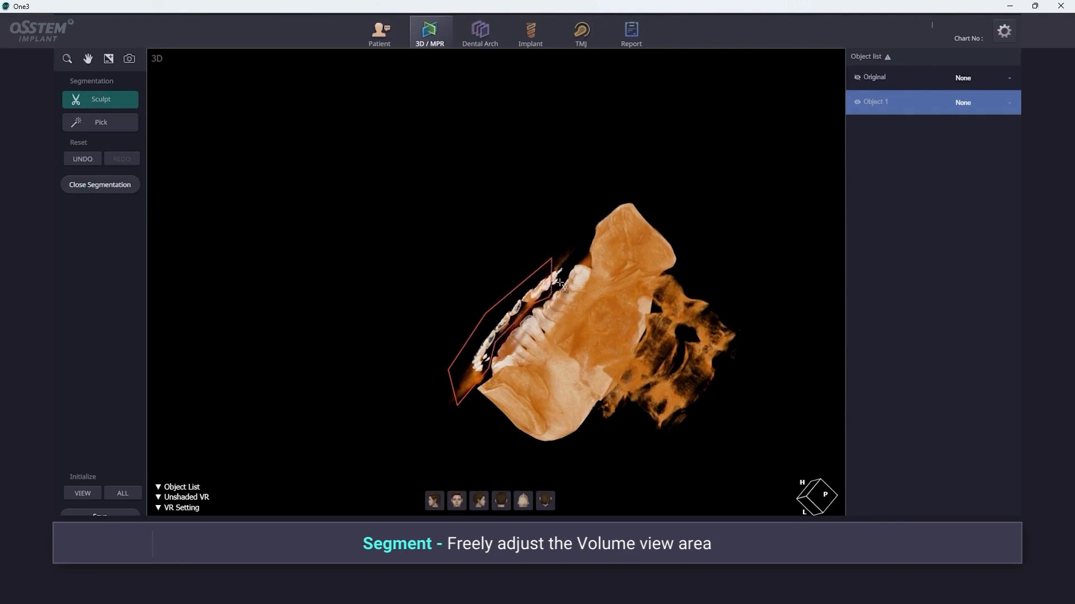
{"action": "left_click", "coordinate": [579, 246]}
{"action": "left_click", "coordinate": [536, 292]}
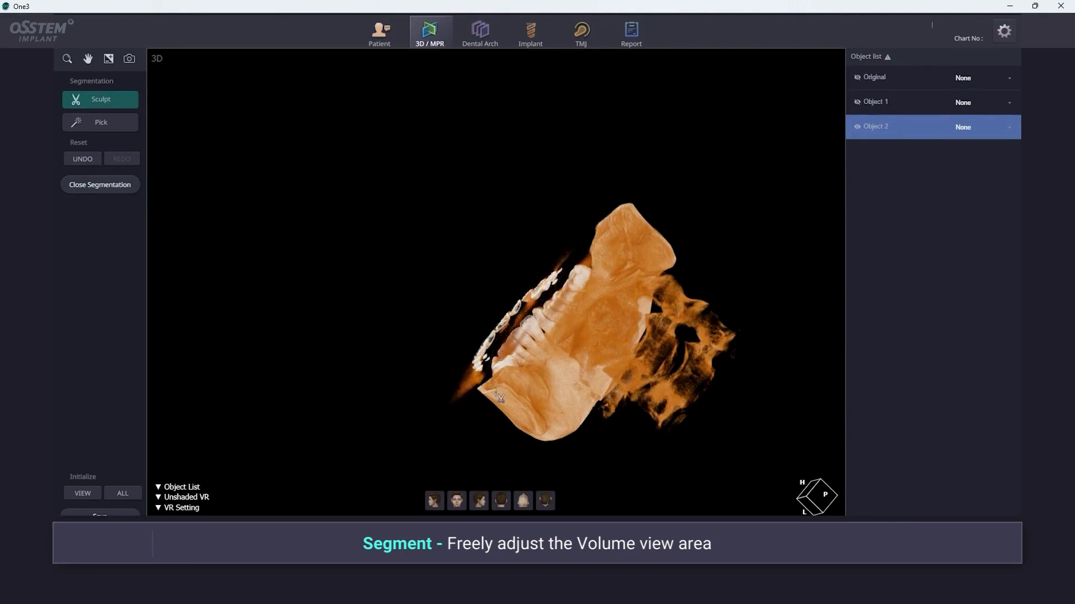
Step: Sculpt away the cervical spine and loose fragments behind the lower jaw, and inspect the jaw from the front and at an angle
{"action": "mouse_move", "coordinate": [488, 399]}
{"action": "middle_mouse_down"}
{"action": "mouse_move", "coordinate": [613, 448]}
{"action": "mouse_move", "coordinate": [516, 337]}
{"action": "middle_mouse_up"}
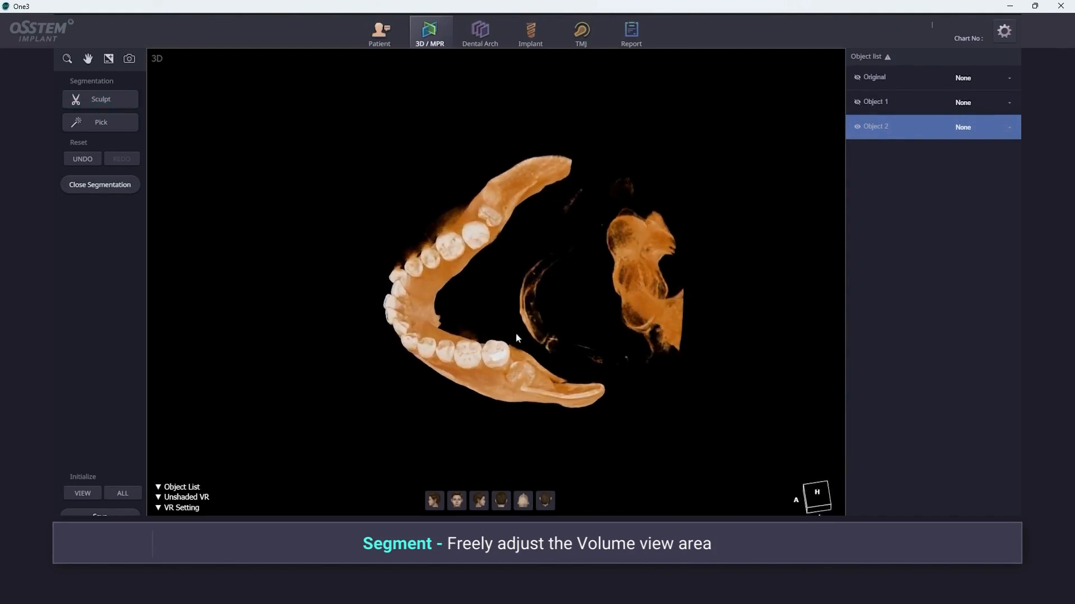
{"action": "left_click", "coordinate": [129, 100]}
{"action": "left_click", "coordinate": [628, 141]}
{"action": "left_click", "coordinate": [553, 206]}
{"action": "left_click", "coordinate": [496, 301]}
{"action": "left_click", "coordinate": [543, 351]}
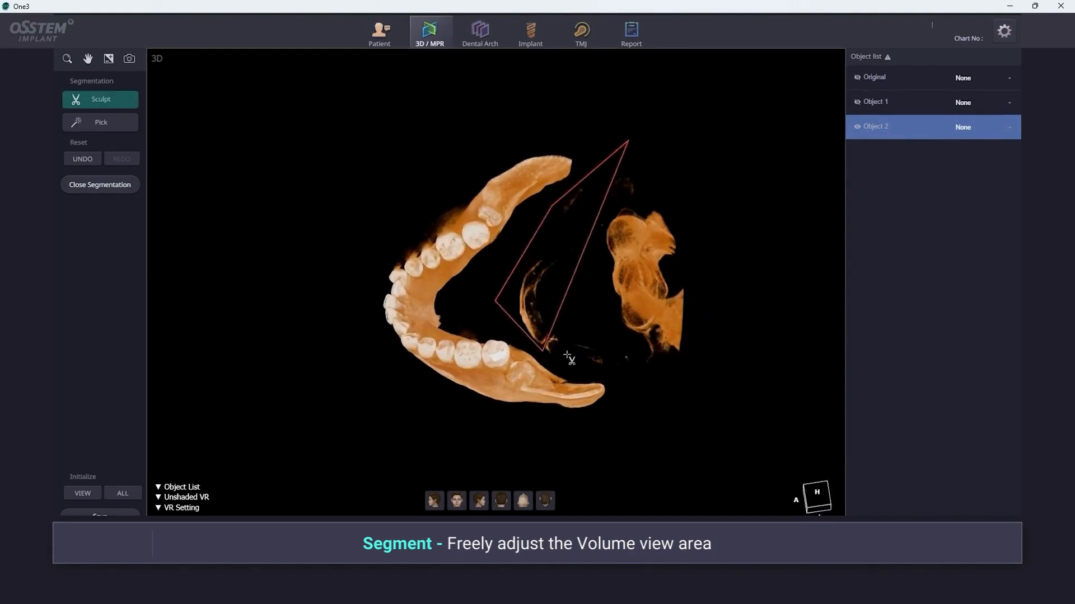
{"action": "left_click", "coordinate": [626, 367]}
{"action": "left_click", "coordinate": [753, 346]}
{"action": "left_click", "coordinate": [652, 329]}
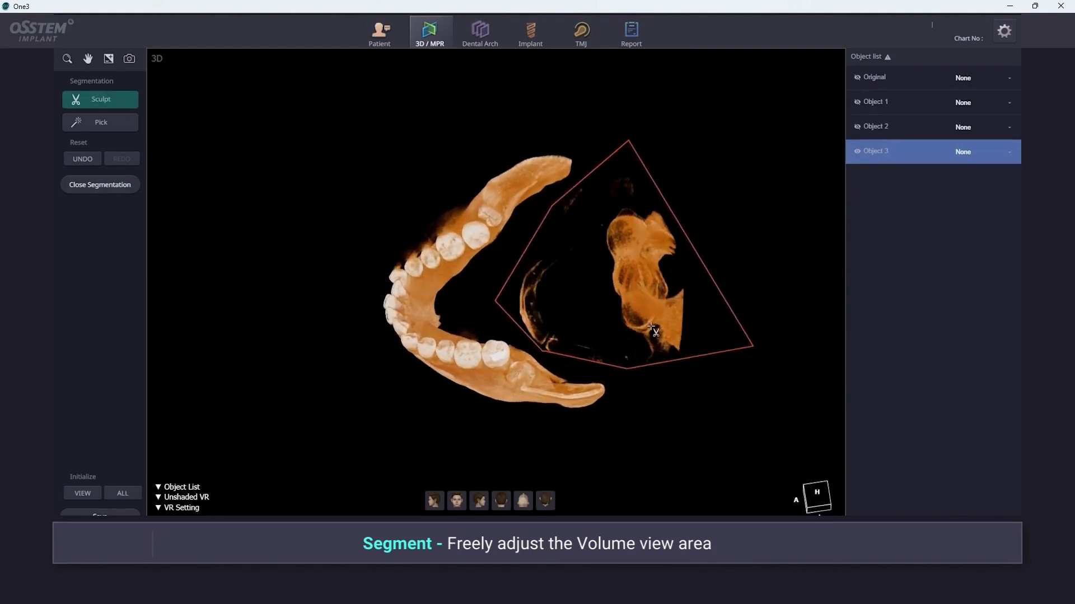
{"action": "left_click", "coordinate": [457, 500]}
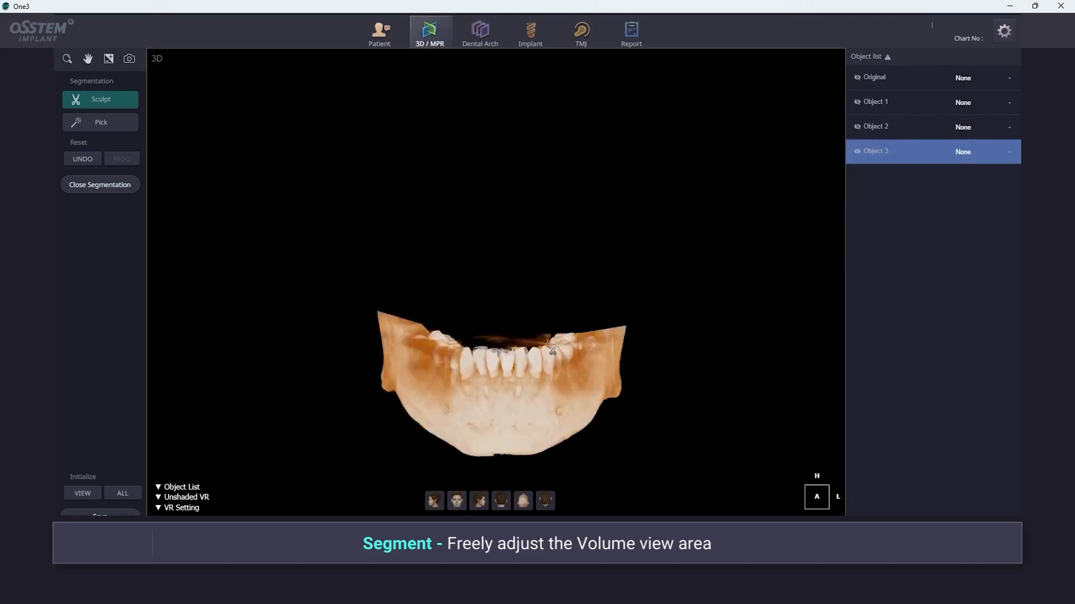
{"action": "mouse_move", "coordinate": [539, 371]}
{"action": "right_mouse_down"}
{"action": "mouse_move", "coordinate": [545, 392]}
{"action": "mouse_move", "coordinate": [565, 343]}
{"action": "mouse_move", "coordinate": [607, 342]}
{"action": "mouse_move", "coordinate": [633, 249]}
{"action": "mouse_move", "coordinate": [430, 311]}
{"action": "mouse_move", "coordinate": [460, 349]}
{"action": "mouse_move", "coordinate": [401, 332]}
{"action": "right_mouse_up"}
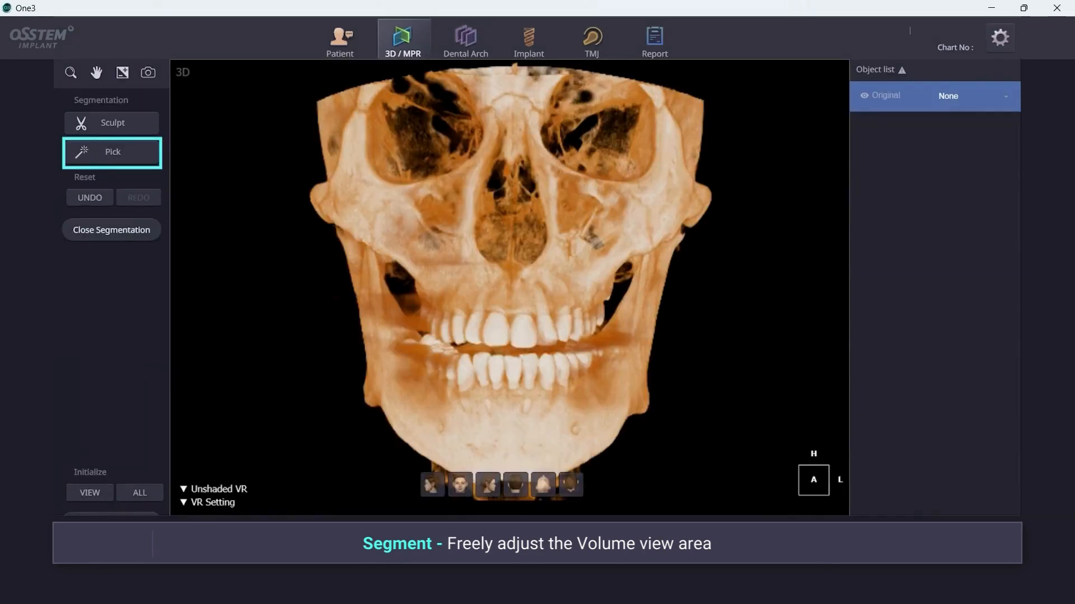
Step: Activate the Pick segmentation tool and rotate the full skull volume
{"action": "left_click", "coordinate": [142, 161]}
{"action": "right_click_drag", "start_coordinate": [535, 280], "coordinate": [485, 273]}
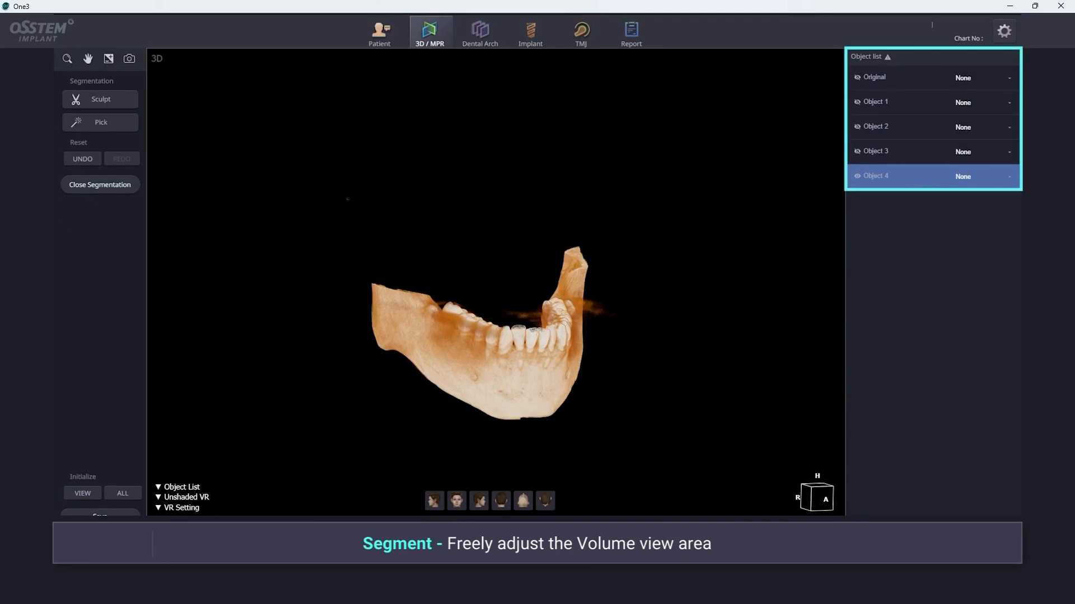
Step: Initialize all items and close Segmentation
{"action": "left_click", "coordinate": [123, 493]}
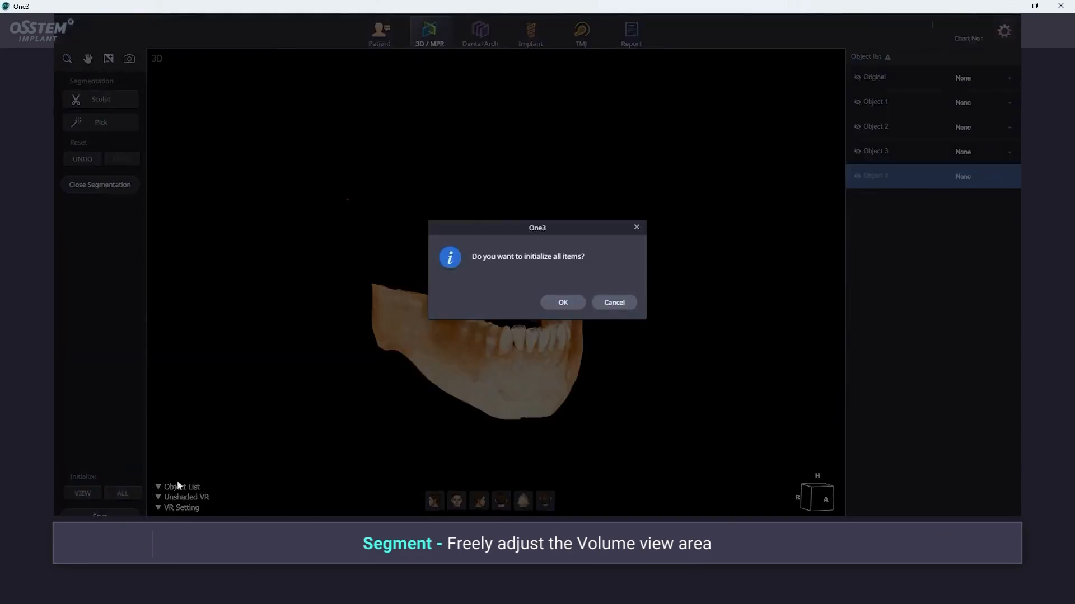
{"action": "left_click", "coordinate": [570, 304]}
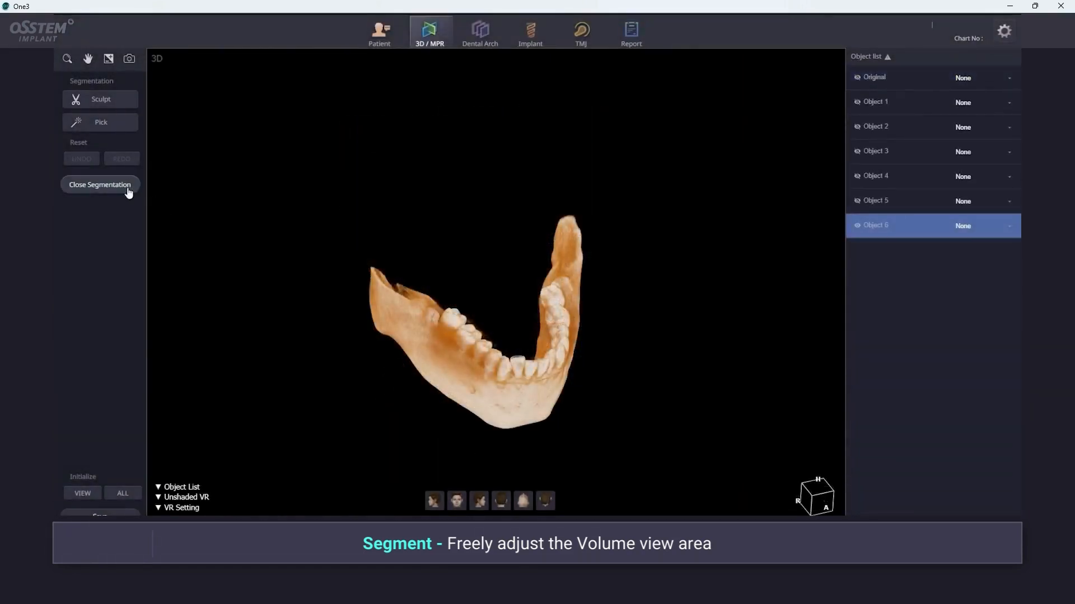
{"action": "left_click", "coordinate": [127, 186]}
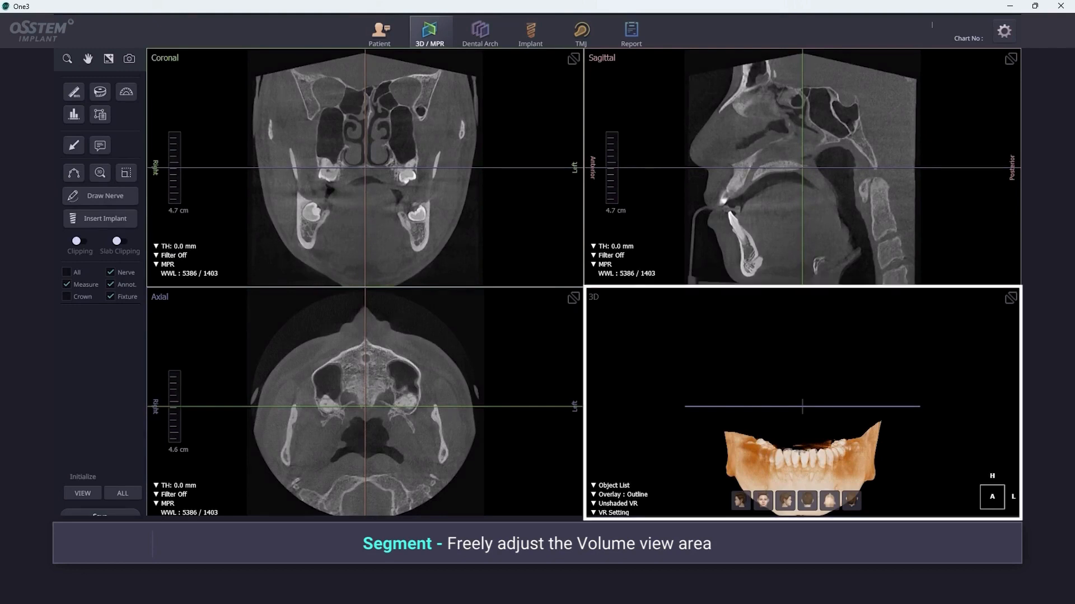
Step: Switch the 3D view from the sculpted lower jaw back to the full skull through the Object List
{"action": "left_click", "coordinate": [612, 485]}
{"action": "left_click", "coordinate": [651, 372]}
{"action": "left_click", "coordinate": [613, 485]}
{"action": "left_click", "coordinate": [646, 401]}
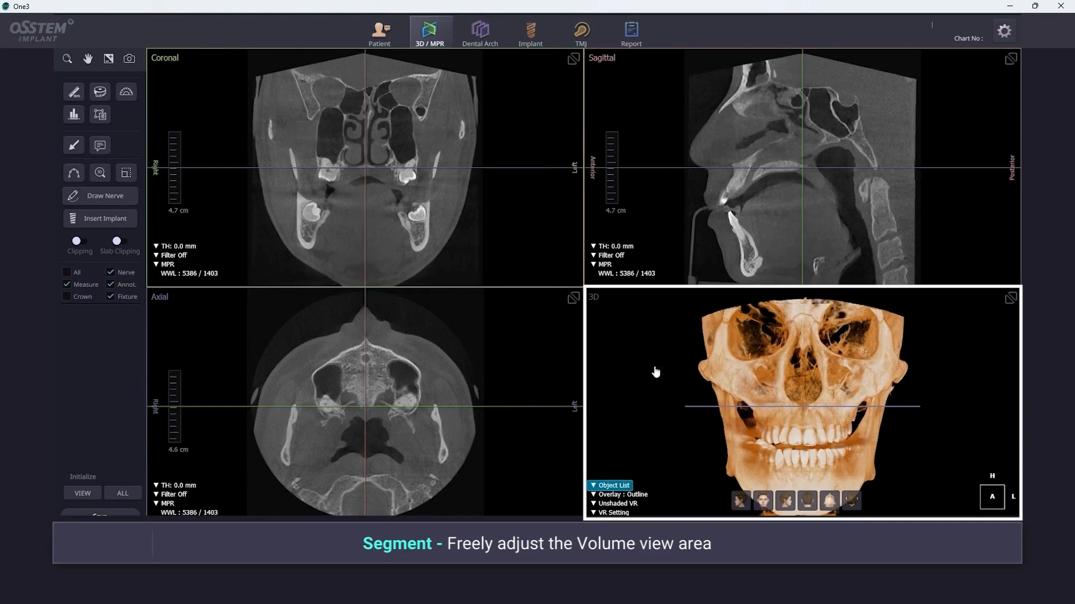
{"action": "left_click_drag", "start_coordinate": [751, 466], "coordinate": [775, 458]}
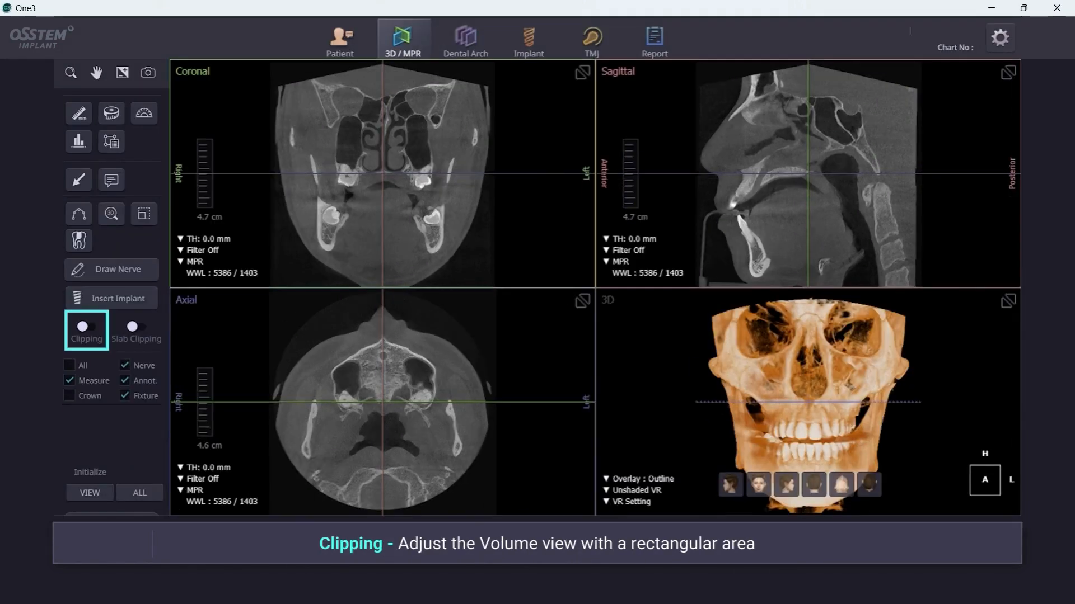
Step: Enable Clipping, trim the clipping box in the axial, coronal and sagittal views, and rotate the clipped volume
{"action": "left_click", "coordinate": [88, 326]}
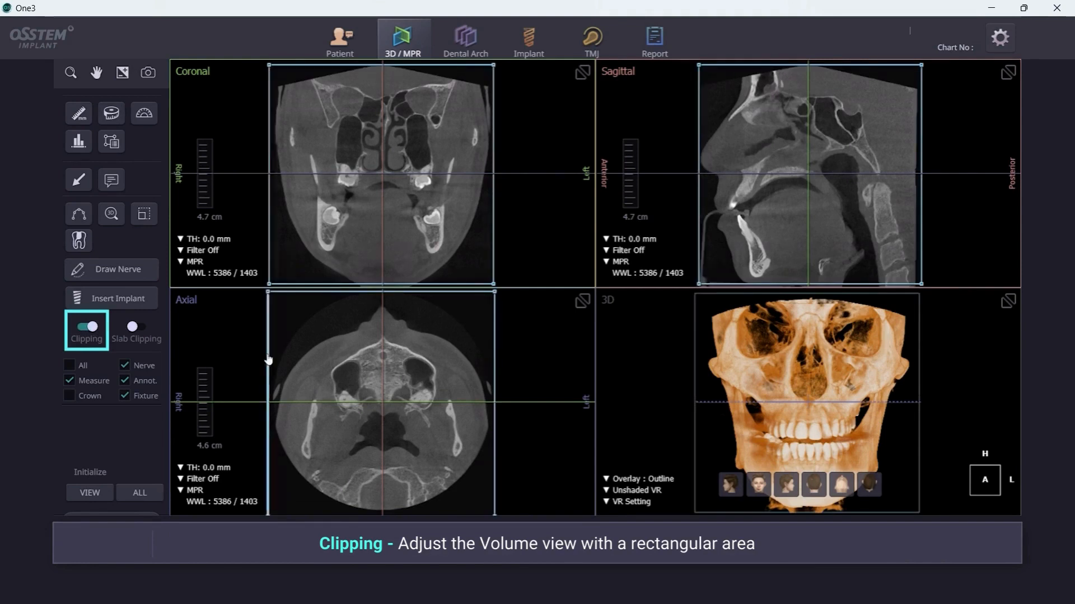
{"action": "left_click_drag", "start_coordinate": [416, 313], "coordinate": [410, 323]}
{"action": "left_click_drag", "start_coordinate": [495, 358], "coordinate": [460, 358]}
{"action": "left_click_drag", "start_coordinate": [412, 66], "coordinate": [414, 109]}
{"action": "left_click_drag", "start_coordinate": [428, 285], "coordinate": [430, 212]}
{"action": "left_click_drag", "start_coordinate": [922, 148], "coordinate": [833, 149]}
{"action": "left_click_drag", "start_coordinate": [307, 160], "coordinate": [297, 159]}
{"action": "left_click_drag", "start_coordinate": [809, 391], "coordinate": [721, 408]}
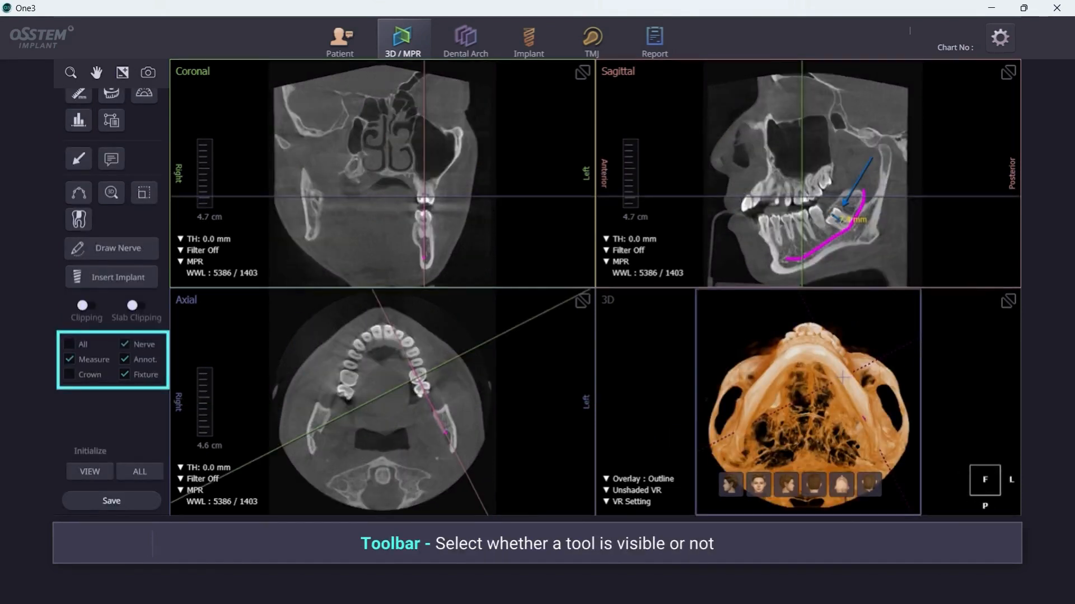
Step: Toggle off the visibility of annotations and measurements
{"action": "left_click", "coordinate": [128, 361]}
{"action": "left_click", "coordinate": [71, 362]}
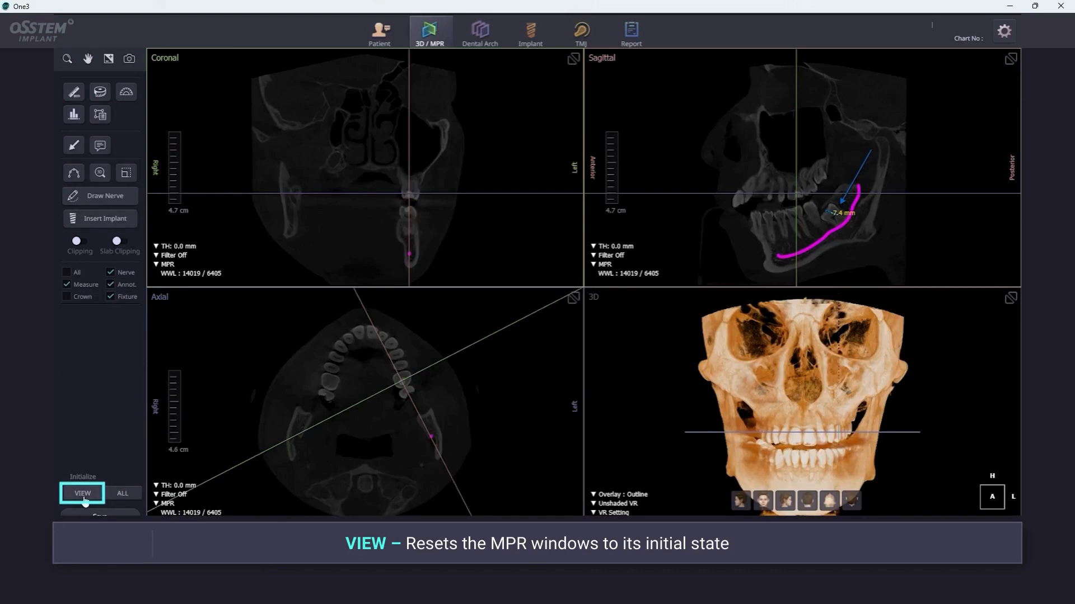
Step: Reset the MPR windows to their initial state, and initialize all items including the tools used
{"action": "left_click", "coordinate": [83, 495]}
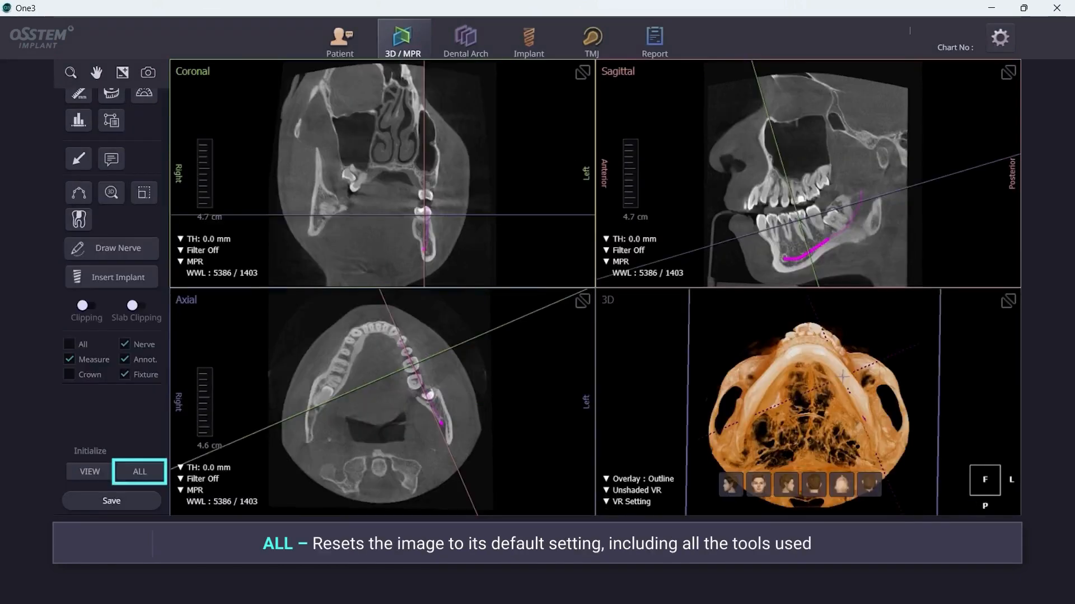
{"action": "left_click", "coordinate": [142, 475]}
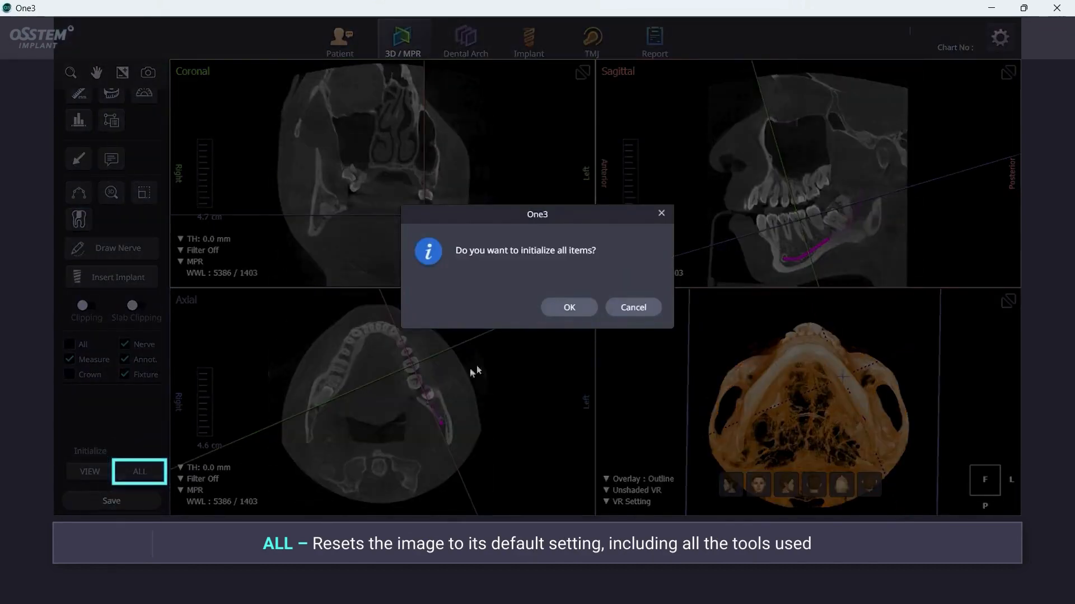
{"action": "left_click", "coordinate": [570, 307]}
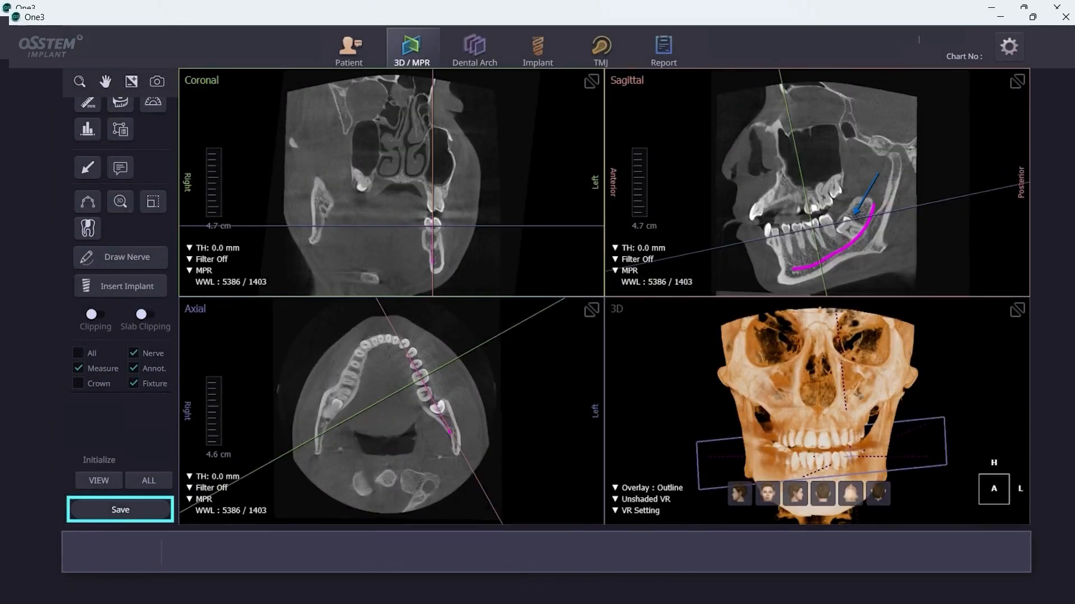
Step: Save the project with the description One3 Project Save and go to the Patient page
{"action": "left_click", "coordinate": [158, 512]}
{"action": "left_click", "coordinate": [675, 414]}
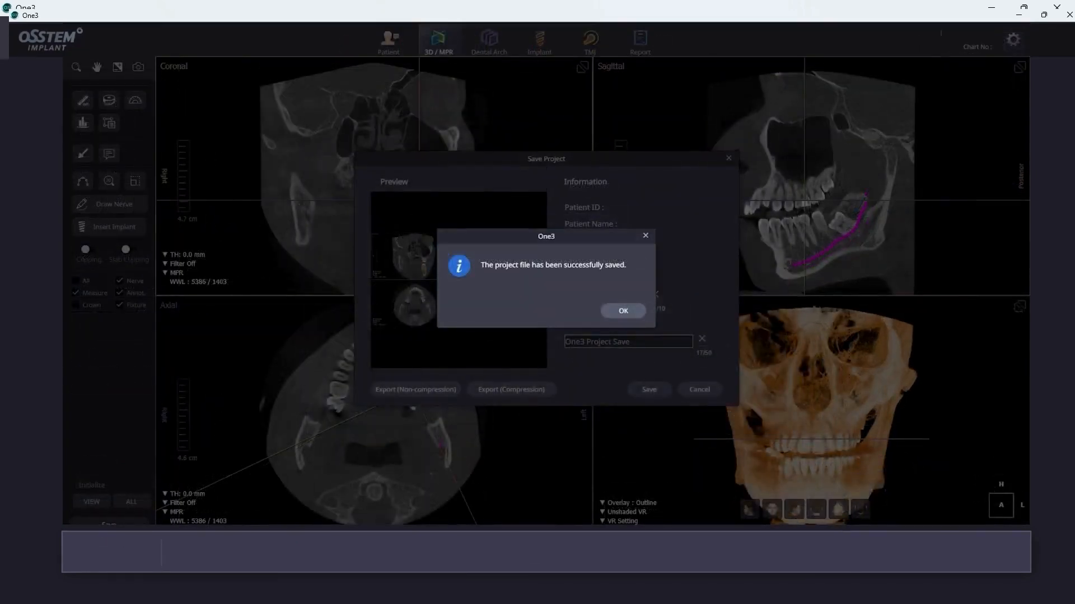
{"action": "left_click", "coordinate": [619, 310]}
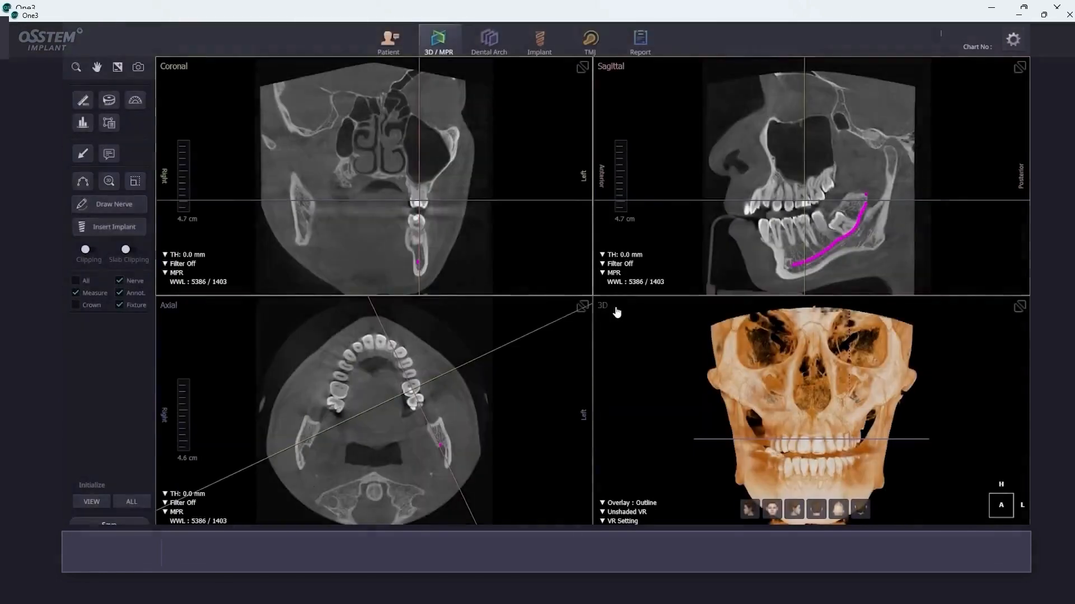
{"action": "left_click", "coordinate": [390, 37]}
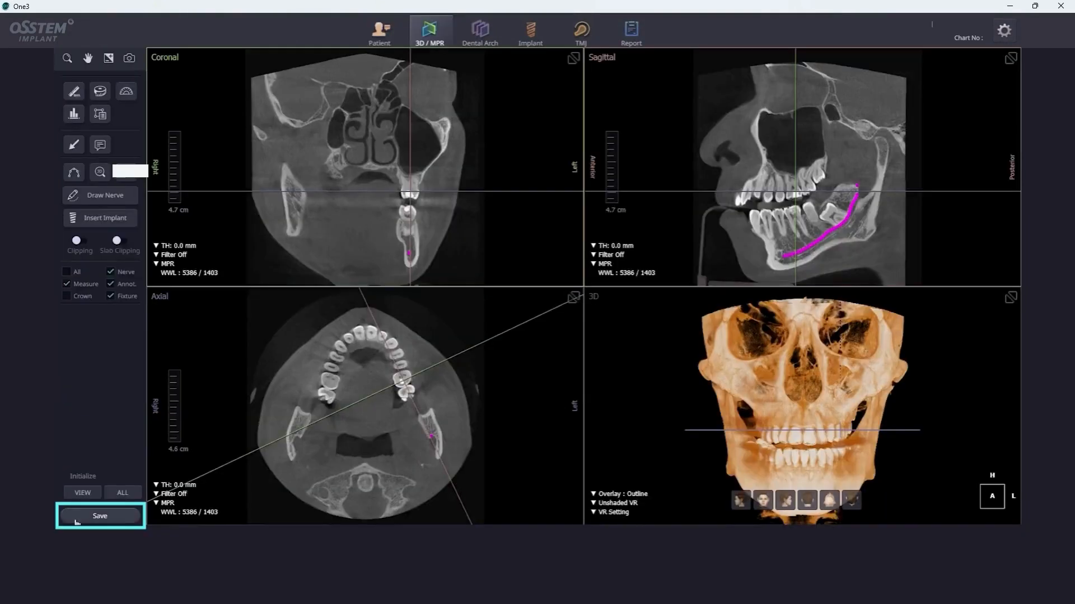
Step: Export the project without compression to the desktop folder
{"action": "left_click", "coordinate": [84, 515]}
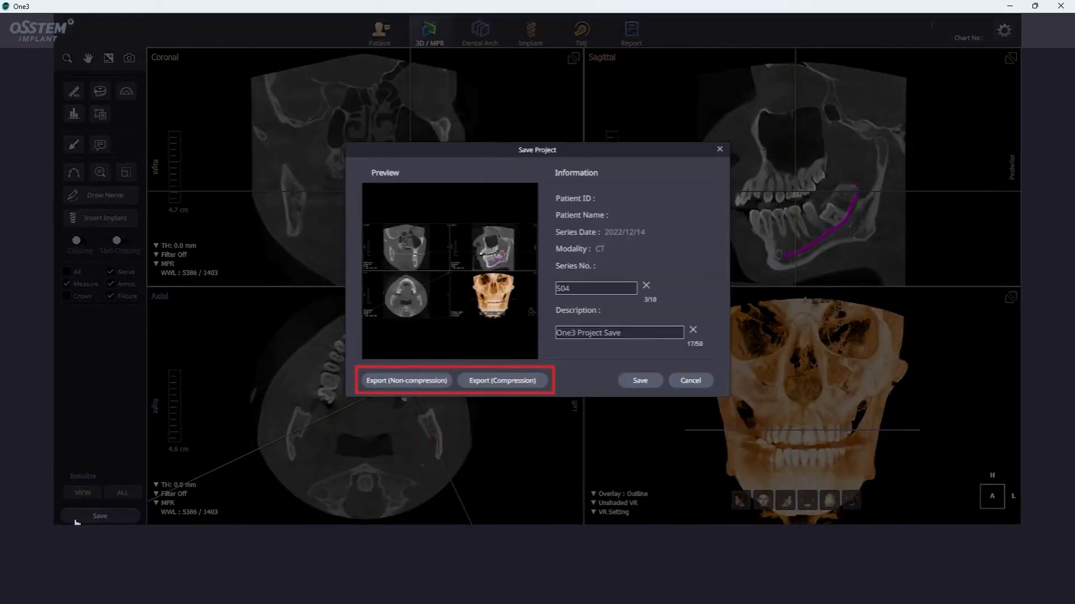
{"action": "left_click", "coordinate": [410, 383]}
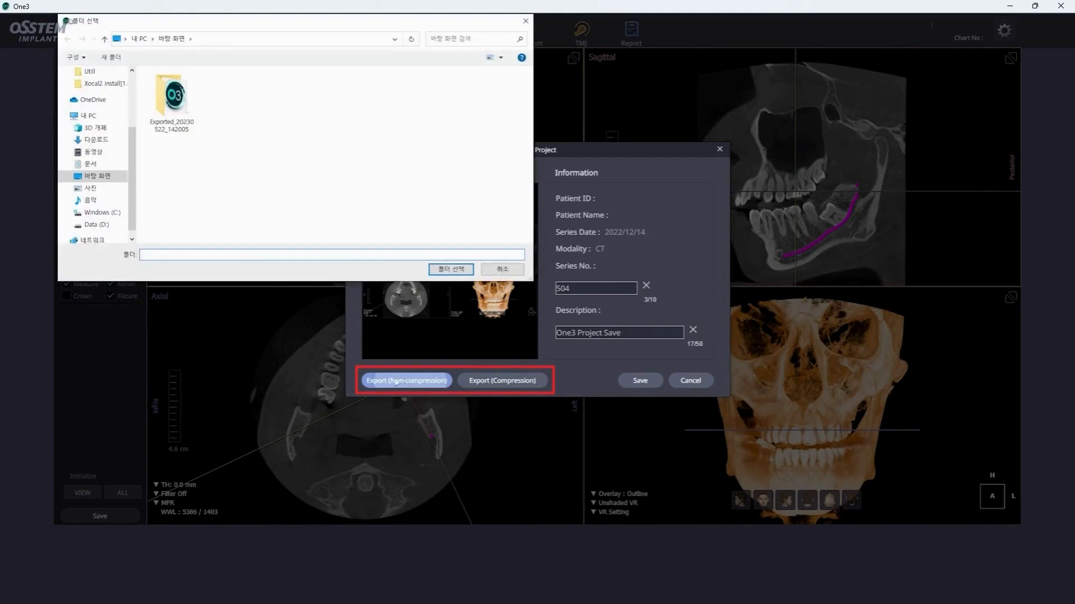
{"action": "left_click", "coordinate": [469, 274]}
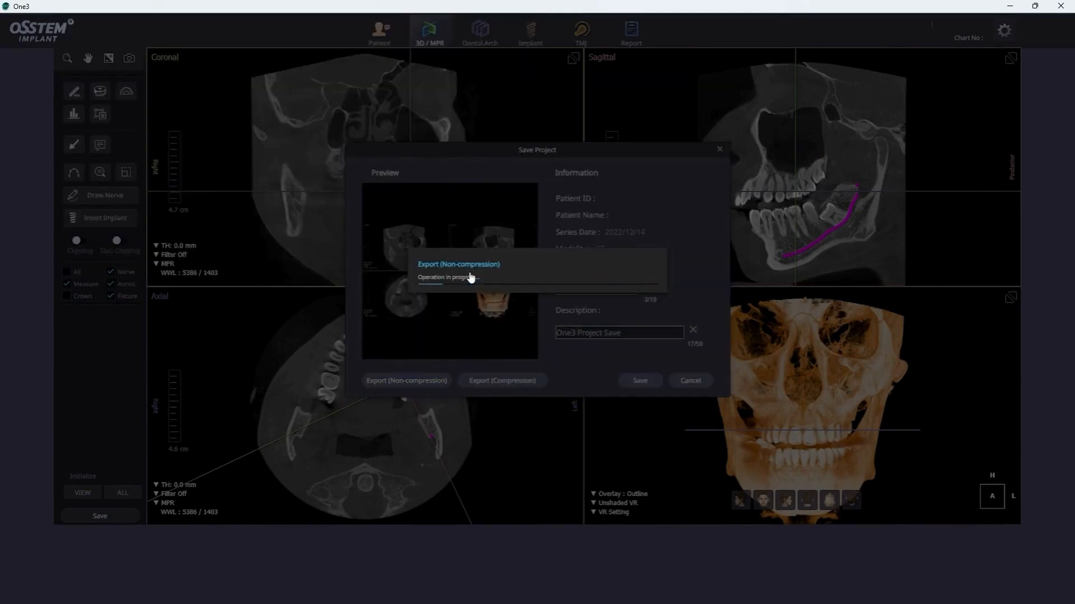
{"action": "left_click", "coordinate": [614, 303]}
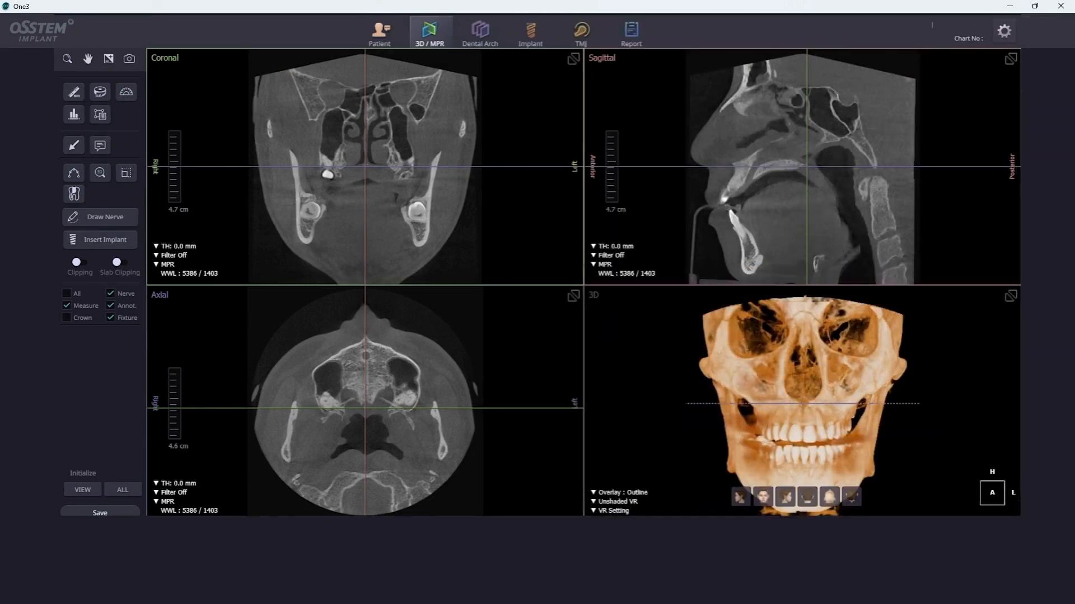
Step: Lower the axial plane to the lower teeth and align the MPR axes with the patient's right molars in the axial and sagittal views
{"action": "left_click_drag", "start_coordinate": [807, 166], "coordinate": [807, 217]}
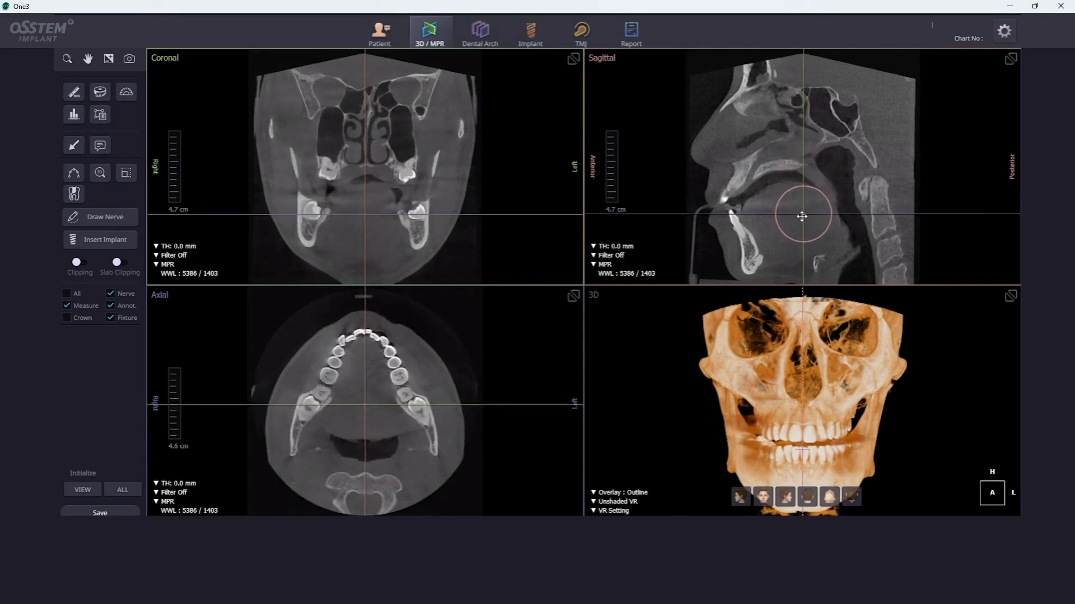
{"action": "left_click_drag", "start_coordinate": [372, 412], "coordinate": [336, 380]}
{"action": "left_click_drag", "start_coordinate": [320, 465], "coordinate": [288, 463]}
{"action": "left_click_drag", "start_coordinate": [795, 135], "coordinate": [779, 139]}
{"action": "left_click_drag", "start_coordinate": [795, 219], "coordinate": [798, 216]}
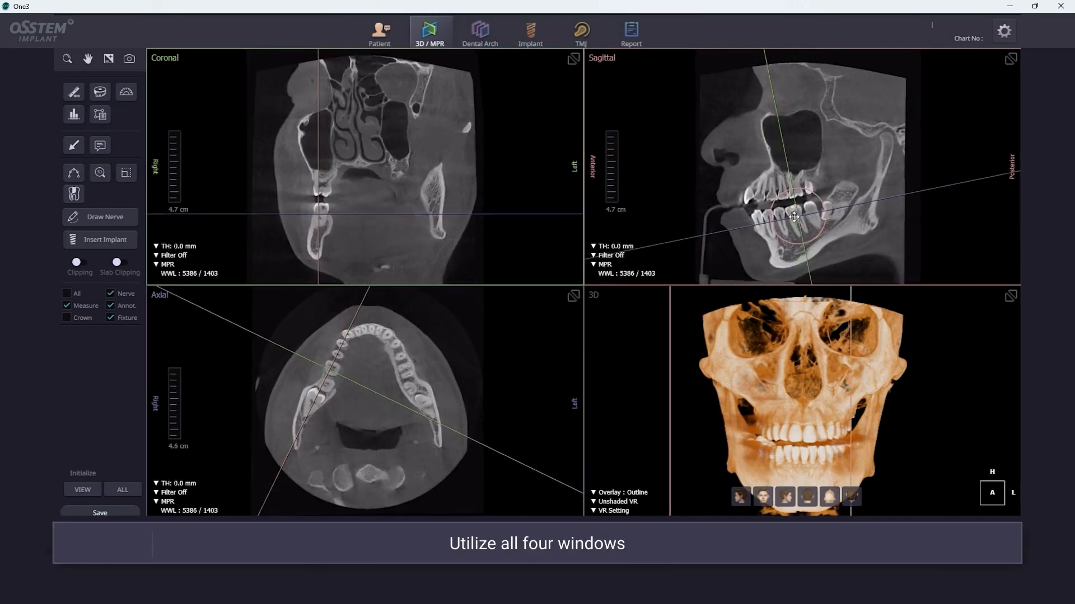
{"action": "left_click_drag", "start_coordinate": [319, 213], "coordinate": [321, 212]}
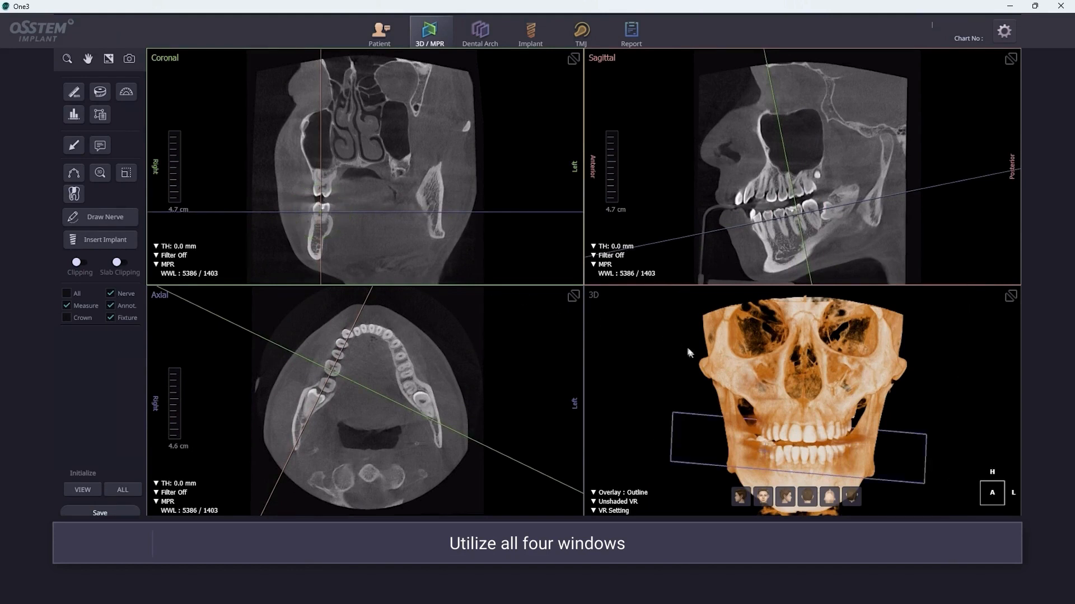
{"action": "left_click_drag", "start_coordinate": [777, 368], "coordinate": [772, 373]}
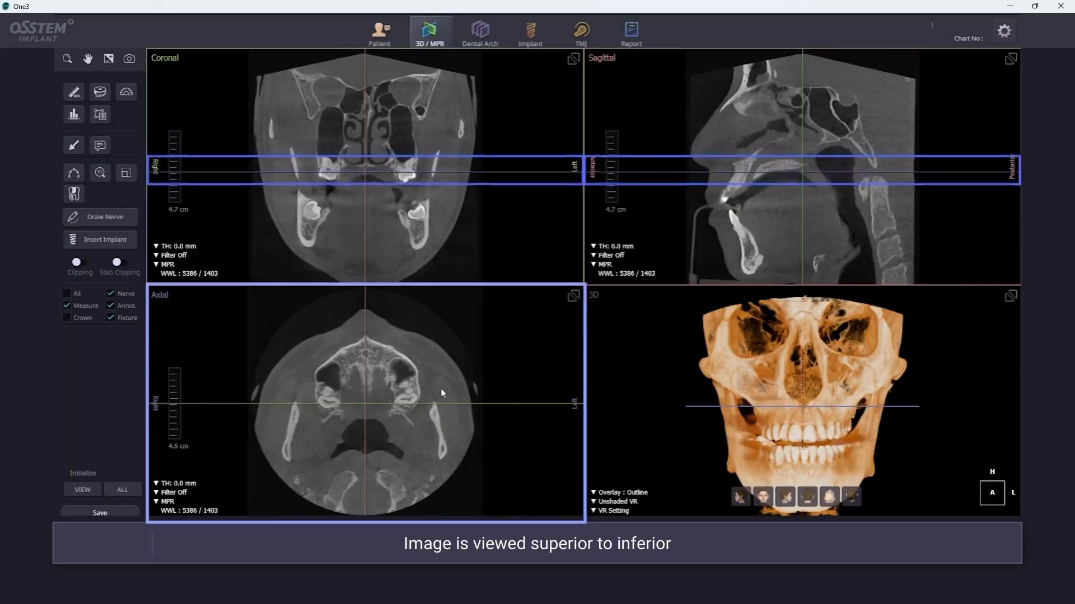
Step: Examine the axial slices between the maxillary sinuses and the lower teeth, moving down, up and down again
{"action": "scroll", "coordinate": [441, 390], "scroll_direction": "down", "scroll_amount": 8}
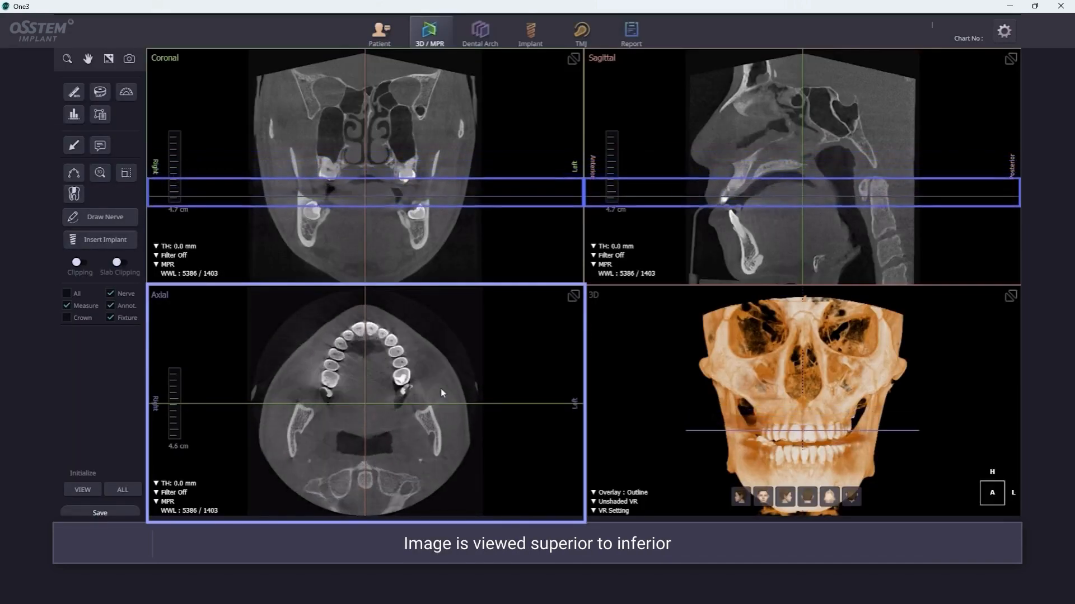
{"action": "scroll", "coordinate": [441, 392], "scroll_direction": "down", "scroll_amount": 6}
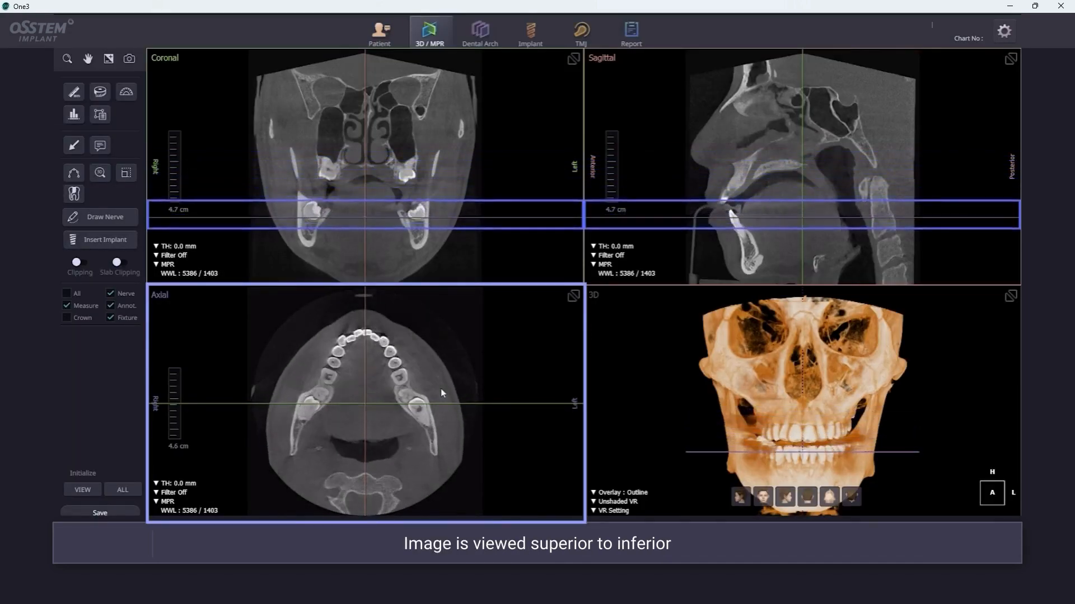
{"action": "scroll", "coordinate": [441, 391], "scroll_direction": "up", "scroll_amount": 5}
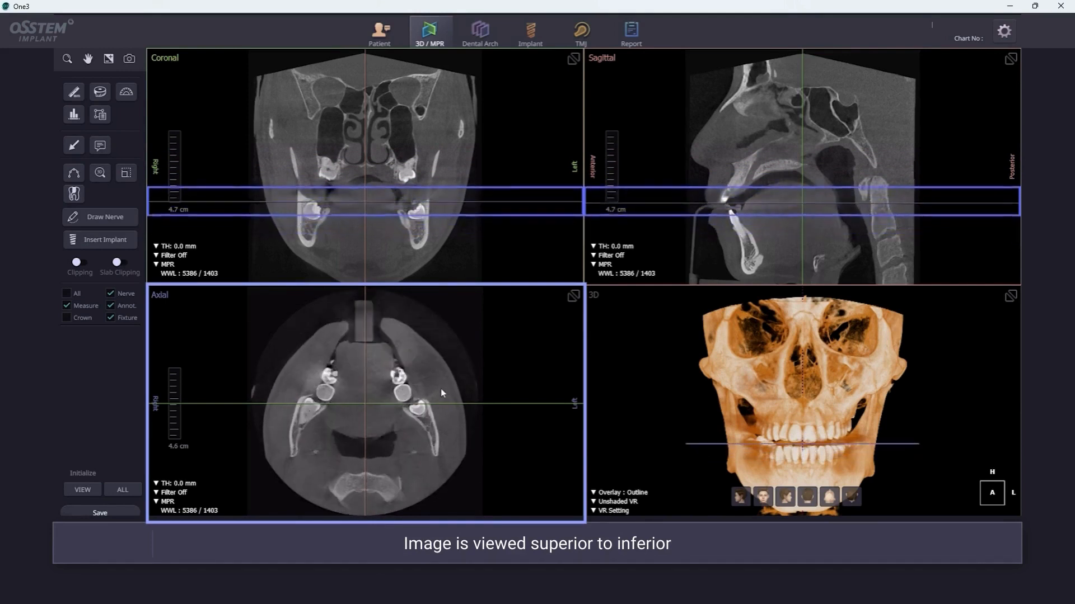
{"action": "scroll", "coordinate": [441, 388], "scroll_direction": "up", "scroll_amount": 6}
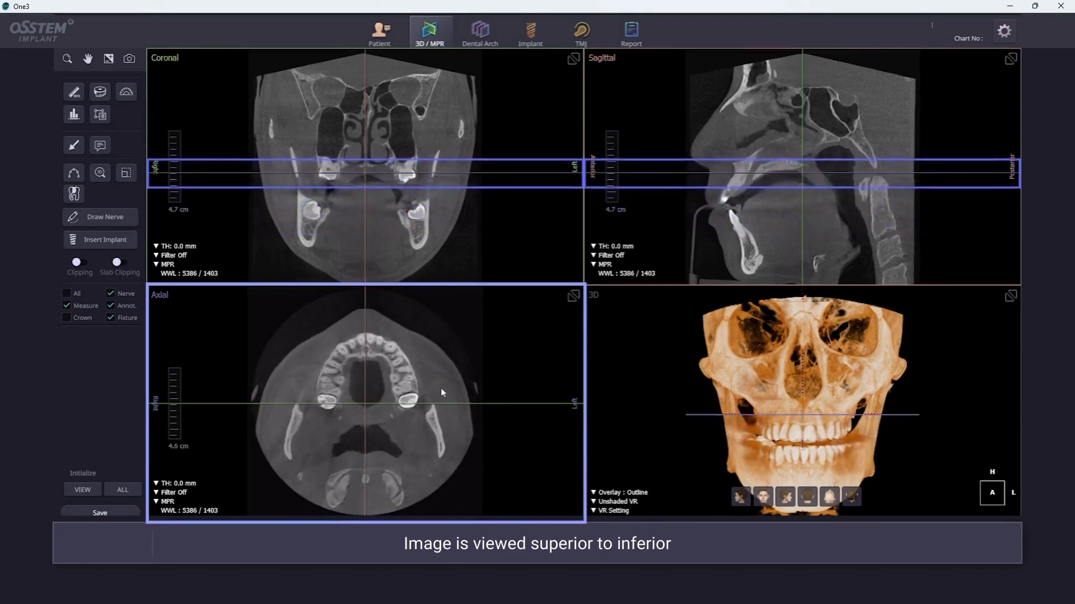
{"action": "scroll", "coordinate": [441, 392], "scroll_direction": "up", "scroll_amount": 5}
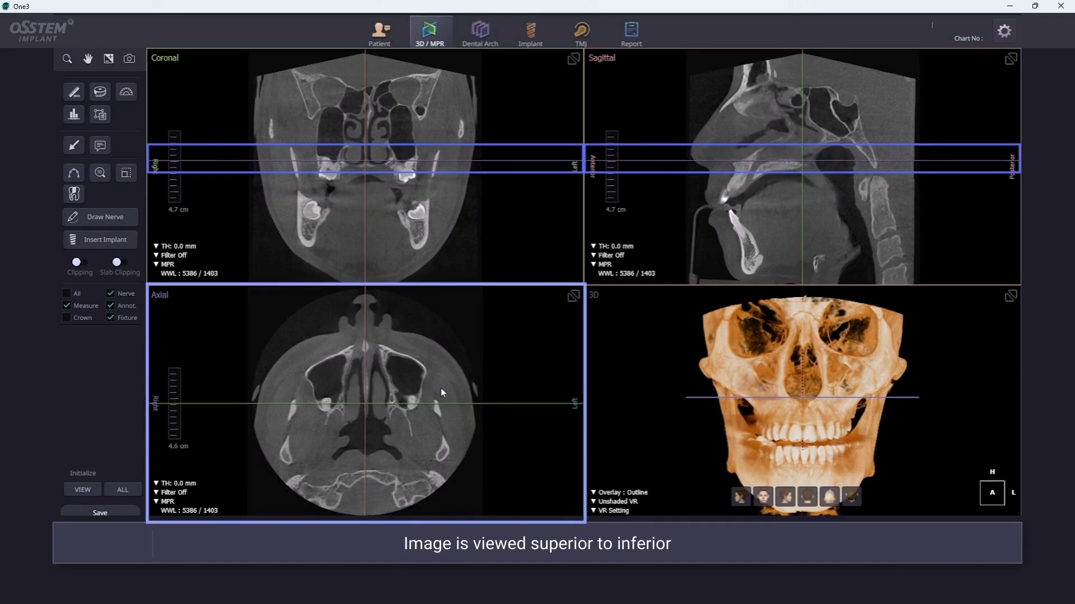
{"action": "scroll", "coordinate": [441, 389], "scroll_direction": "down", "scroll_amount": 6}
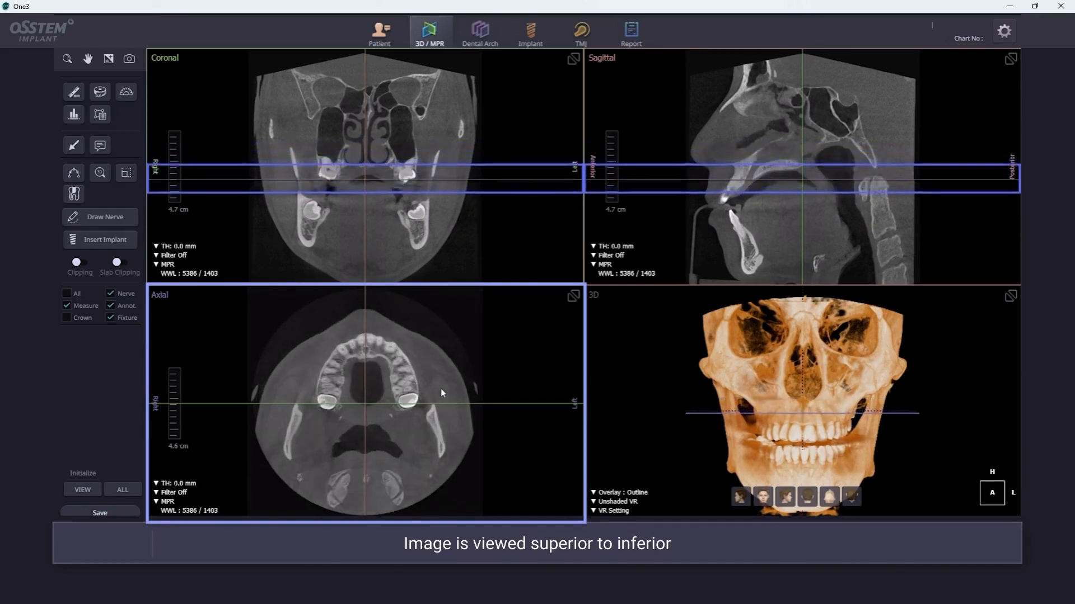
{"action": "scroll", "coordinate": [441, 388], "scroll_direction": "down", "scroll_amount": 4}
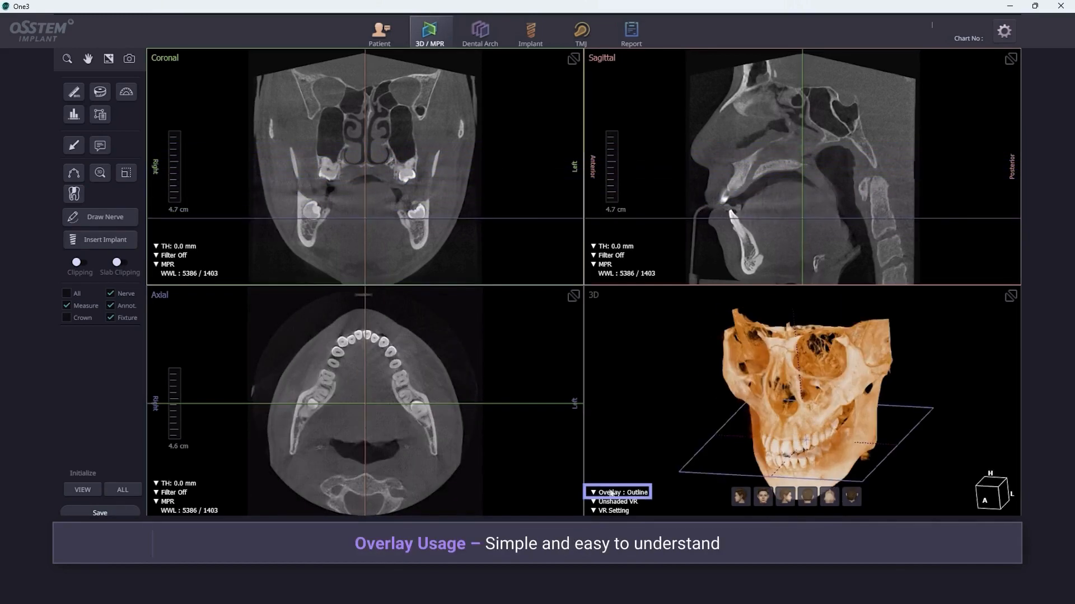
Step: Set the 3D view's overlay to MPR and move the axial slice up and down through the tooth level
{"action": "left_click", "coordinate": [615, 492]}
{"action": "left_click", "coordinate": [638, 479]}
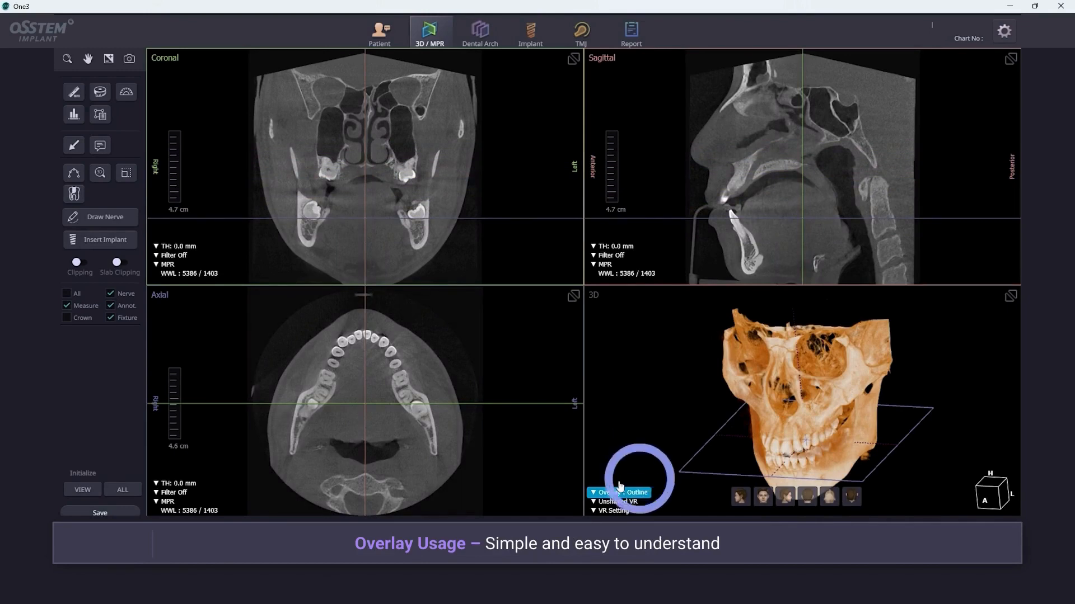
{"action": "scroll", "coordinate": [485, 442], "scroll_direction": "up", "scroll_amount": 3}
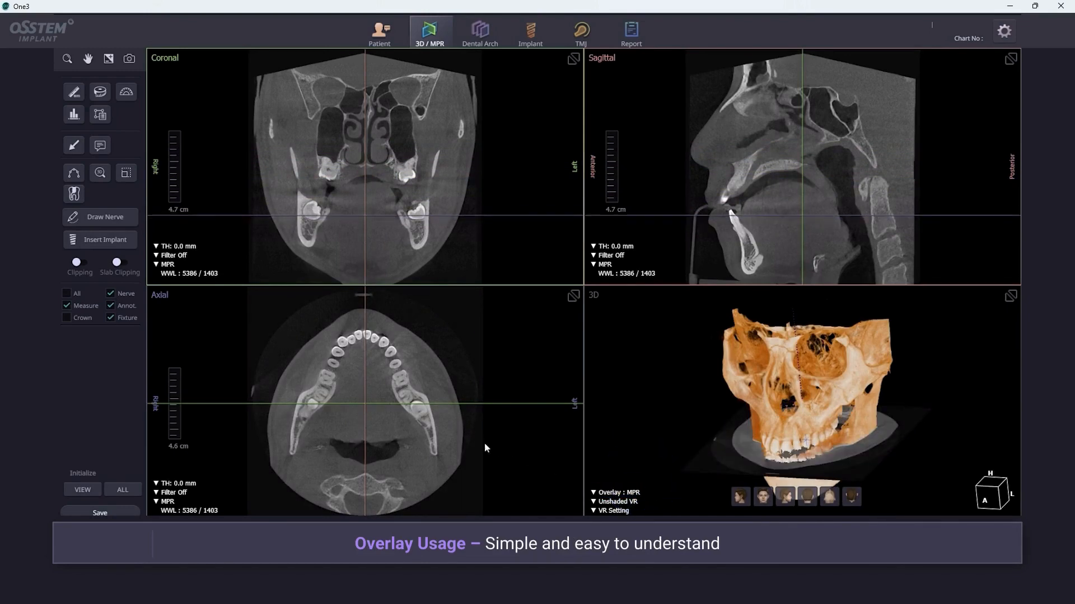
{"action": "scroll", "coordinate": [449, 439], "scroll_direction": "up", "scroll_amount": 2}
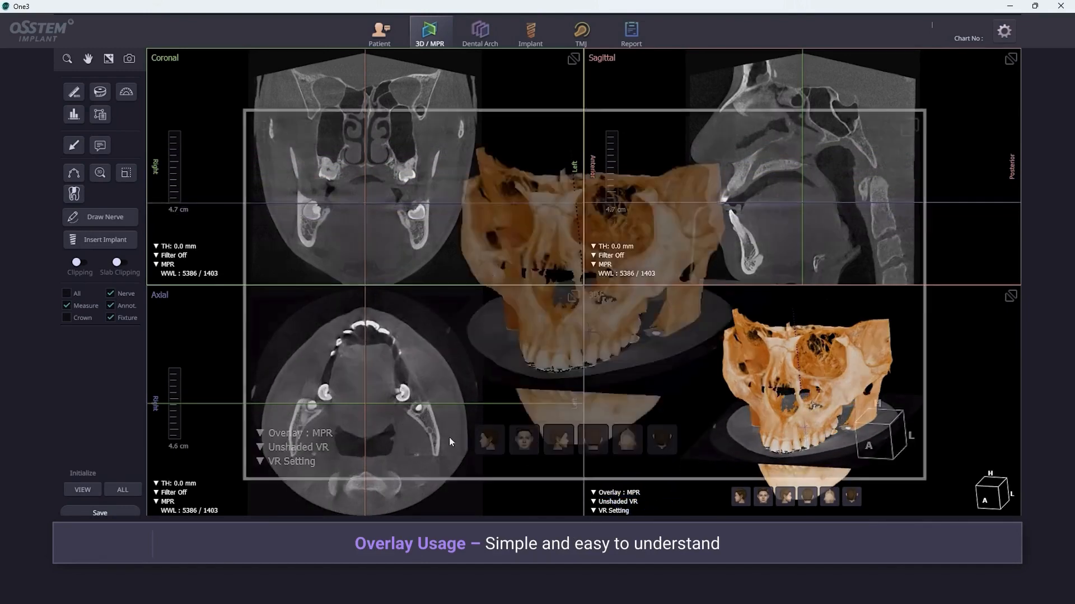
{"action": "scroll", "coordinate": [450, 439], "scroll_direction": "down", "scroll_amount": 4}
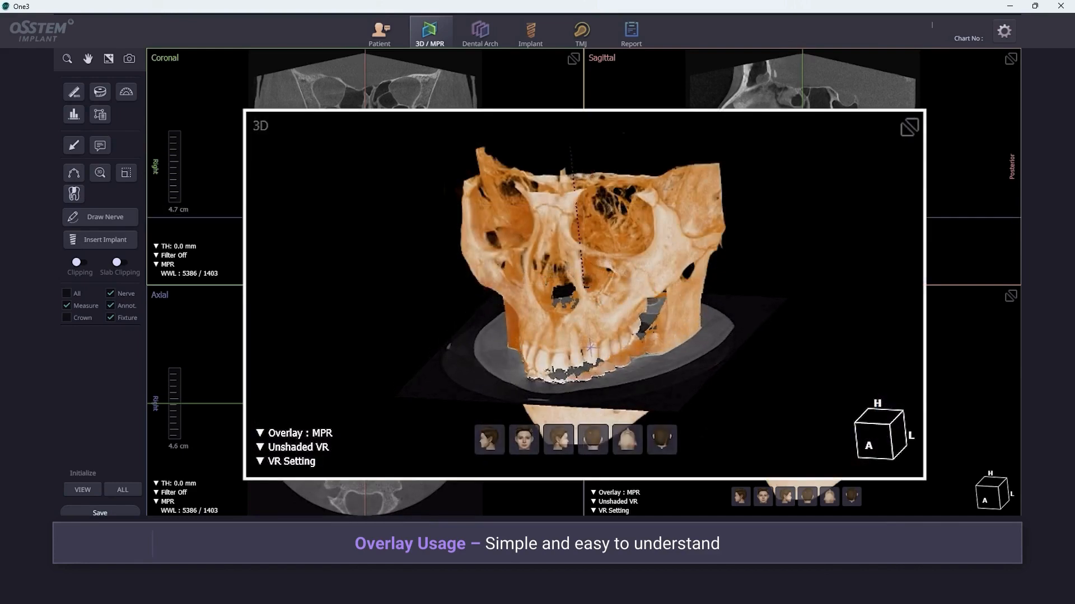
{"action": "scroll", "coordinate": [450, 439], "scroll_direction": "down", "scroll_amount": 3}
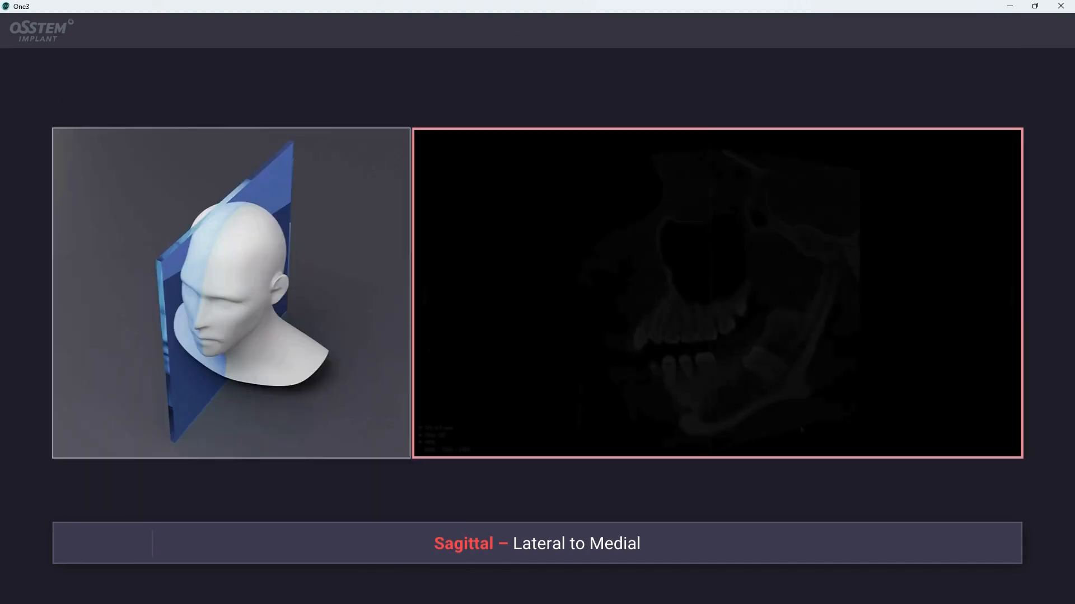
Step: Examine the sagittal slices from lateral to medial in the enlarged sagittal view
{"action": "scroll", "coordinate": [801, 423], "scroll_direction": "down", "scroll_amount": 10}
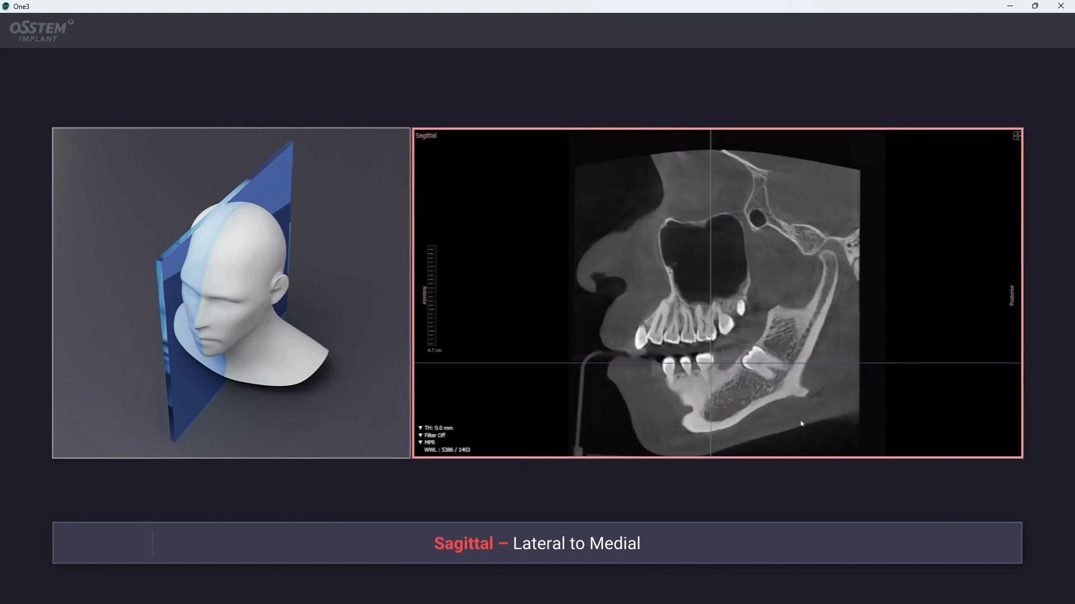
{"action": "scroll", "coordinate": [802, 424], "scroll_direction": "down", "scroll_amount": 10}
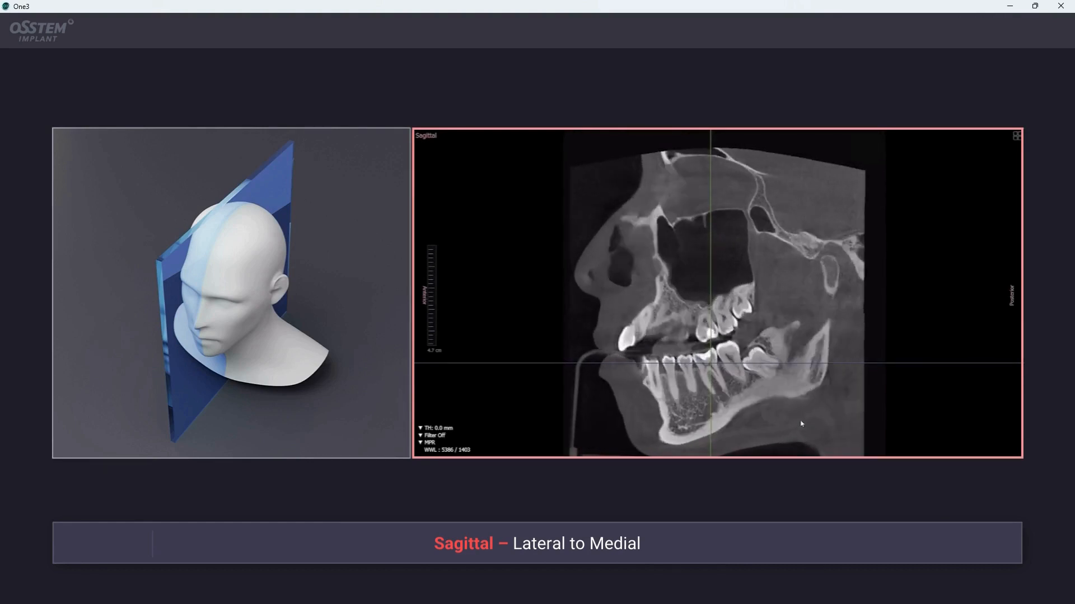
{"action": "scroll", "coordinate": [801, 423], "scroll_direction": "down", "scroll_amount": 8}
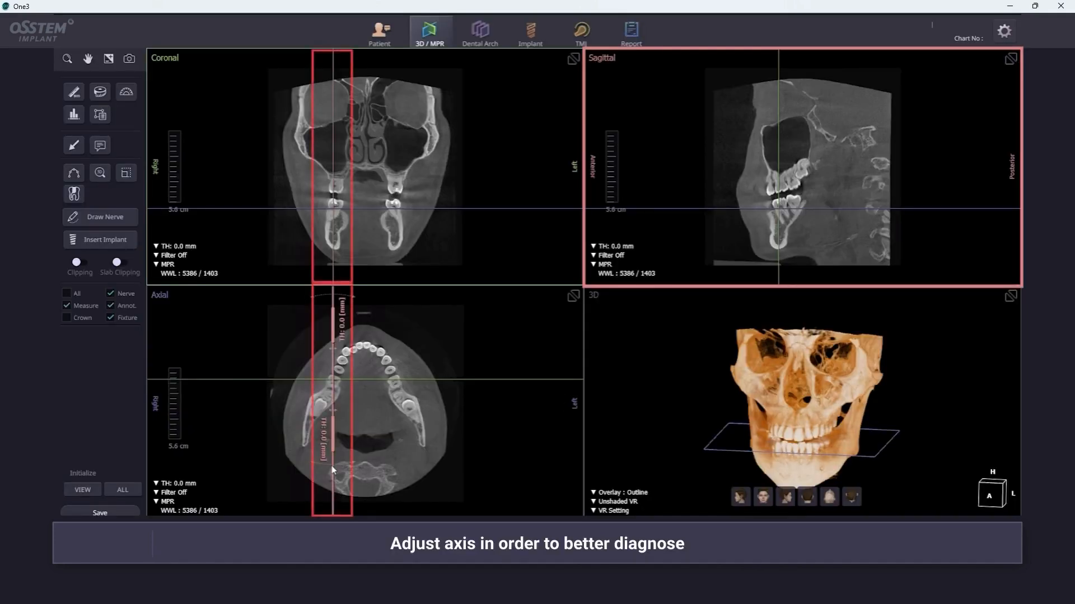
Step: Rotate the sagittal axis in the axial view to follow the patient's right side of the lower dental arch
{"action": "left_click_drag", "start_coordinate": [329, 479], "coordinate": [295, 461]}
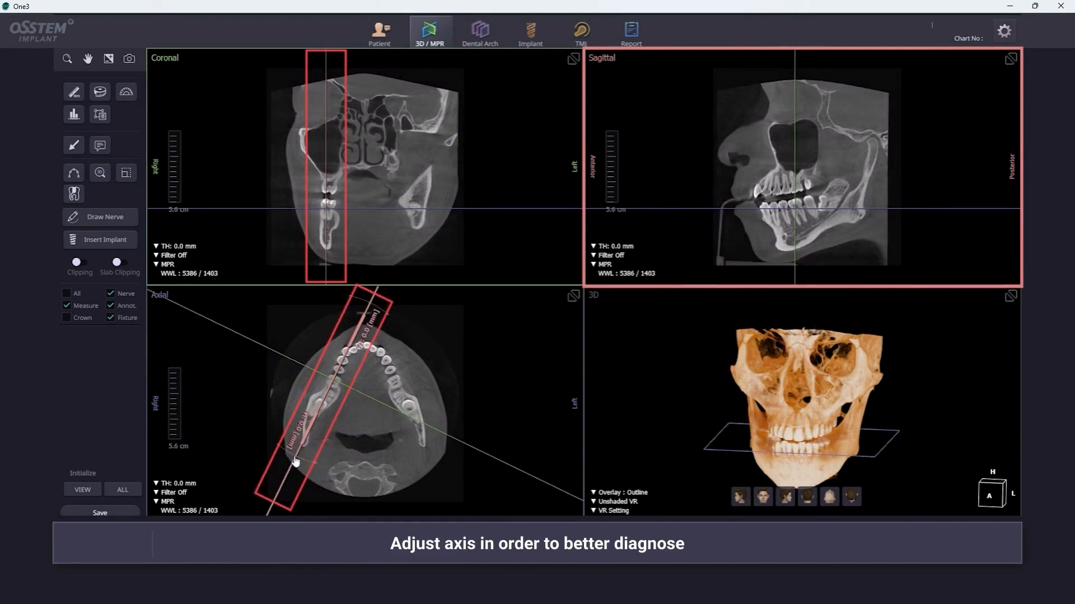
Step: Examine the sagittal slices along the patient's right lower arch, moving through the lingual and buccal sides
{"action": "scroll", "coordinate": [946, 186], "scroll_direction": "down", "scroll_amount": 5}
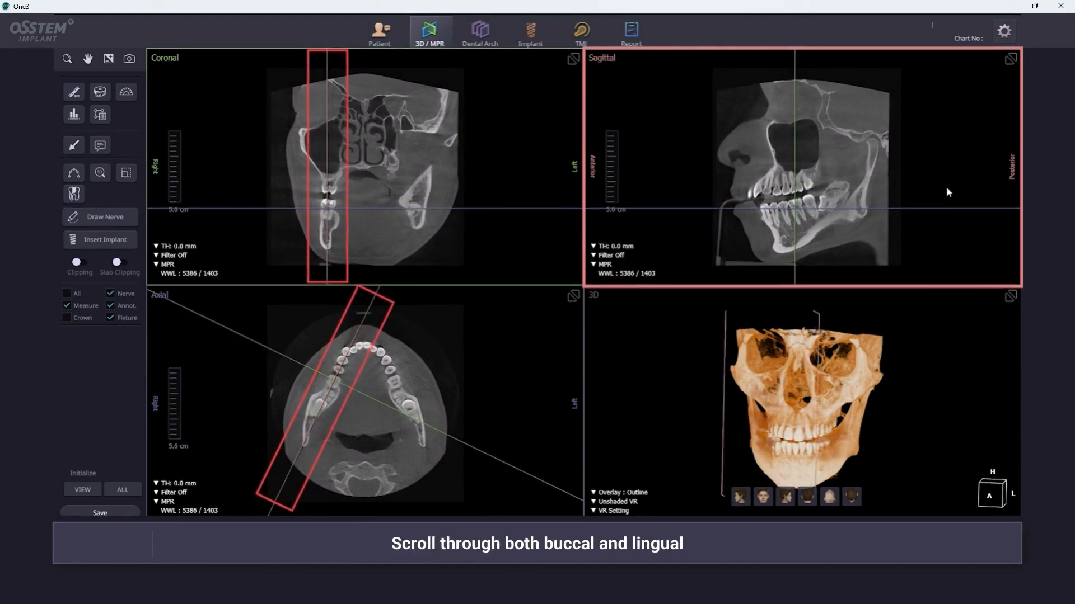
{"action": "scroll", "coordinate": [946, 187], "scroll_direction": "down", "scroll_amount": 5}
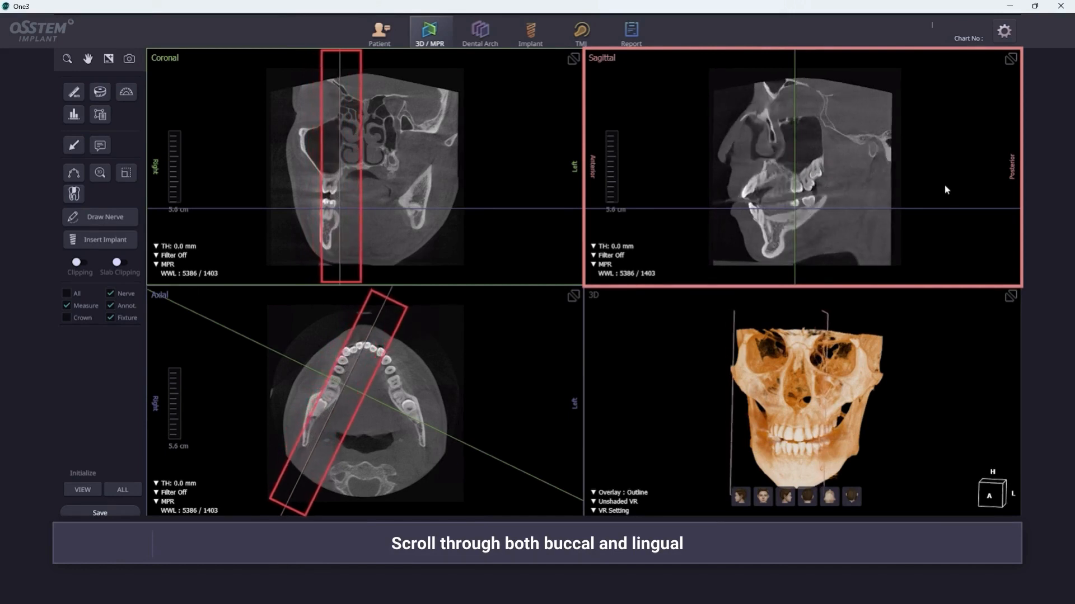
{"action": "scroll", "coordinate": [946, 189], "scroll_direction": "up", "scroll_amount": 5}
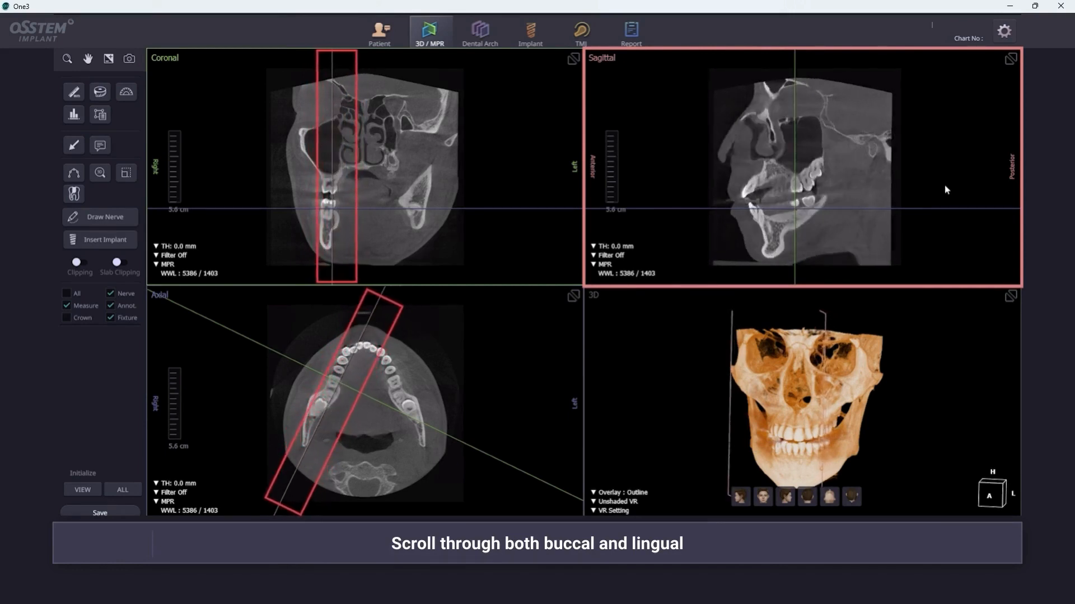
{"action": "scroll", "coordinate": [945, 190], "scroll_direction": "up", "scroll_amount": 5}
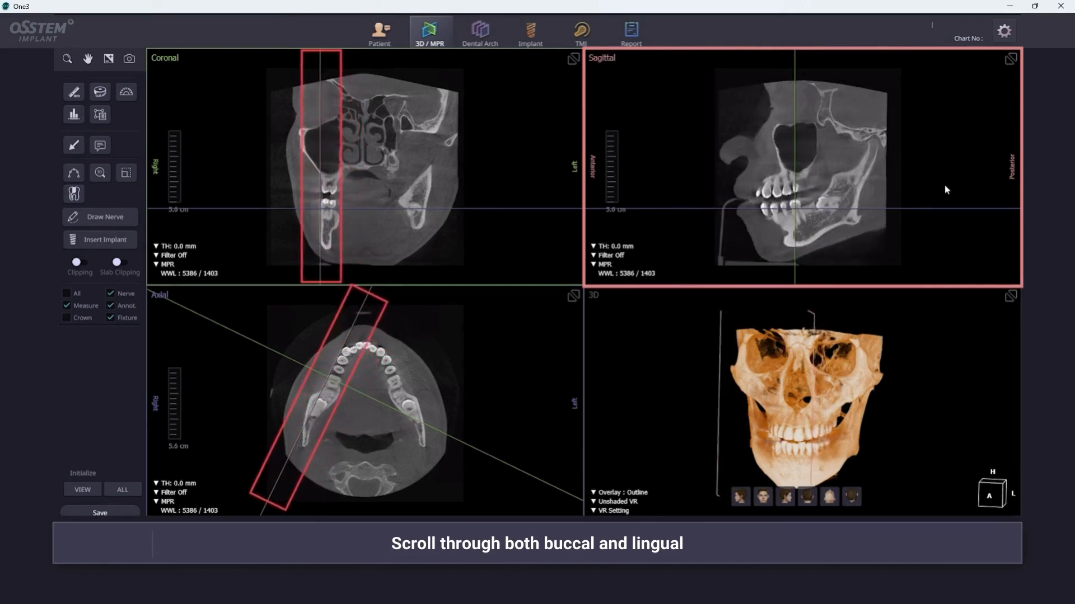
{"action": "scroll", "coordinate": [946, 190], "scroll_direction": "up", "scroll_amount": 3}
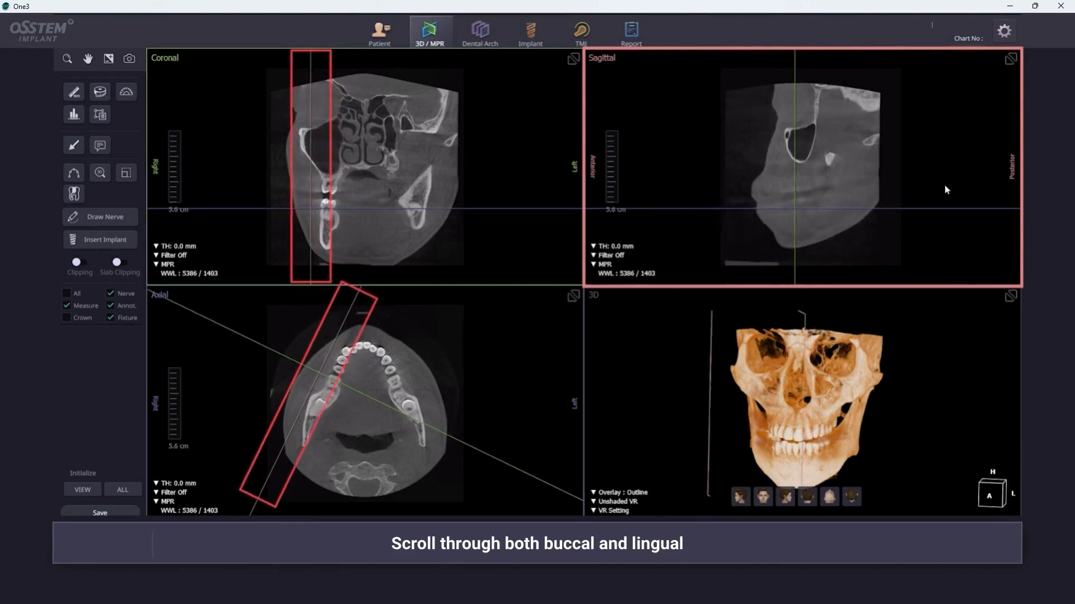
{"action": "scroll", "coordinate": [945, 190], "scroll_direction": "down", "scroll_amount": 5}
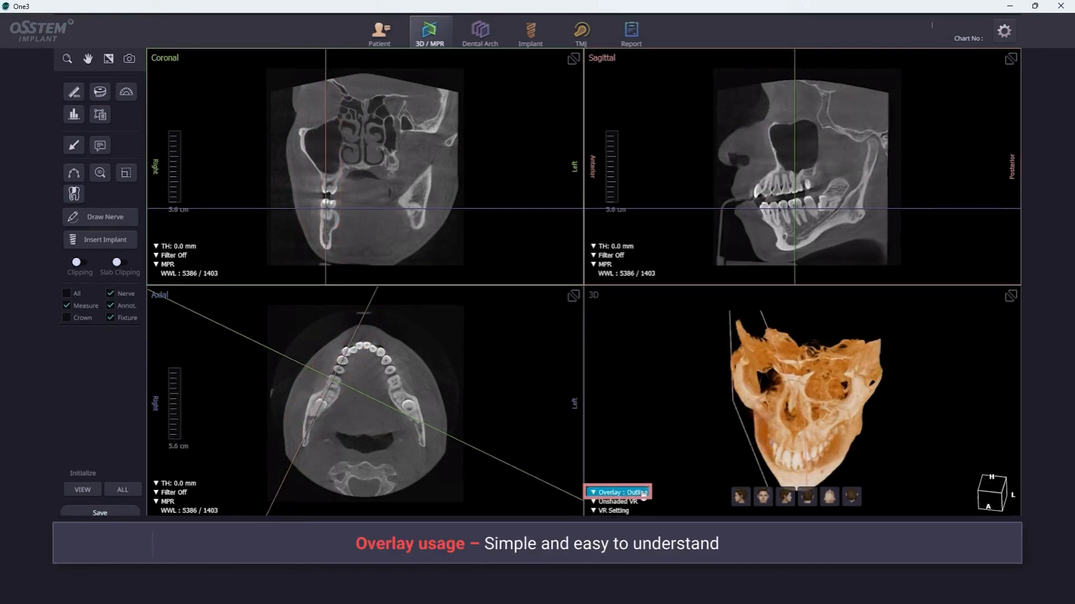
Step: Set the 3D overlay to MPR, orient the volume to the patient's right side, and move the sagittal slice back and forth
{"action": "left_click", "coordinate": [616, 492]}
{"action": "left_click", "coordinate": [663, 478]}
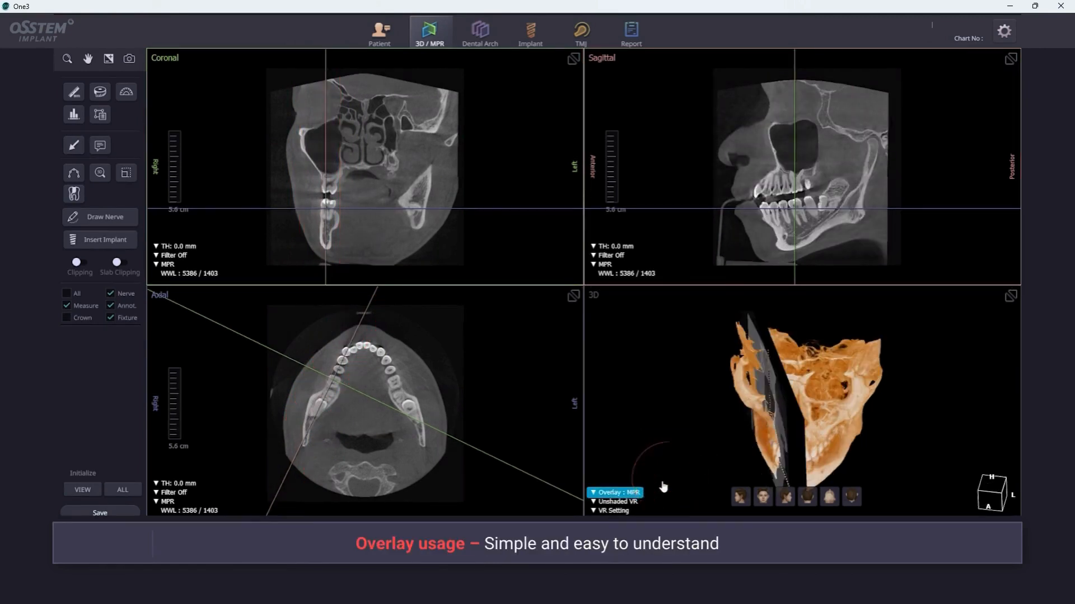
{"action": "left_click", "coordinate": [784, 497]}
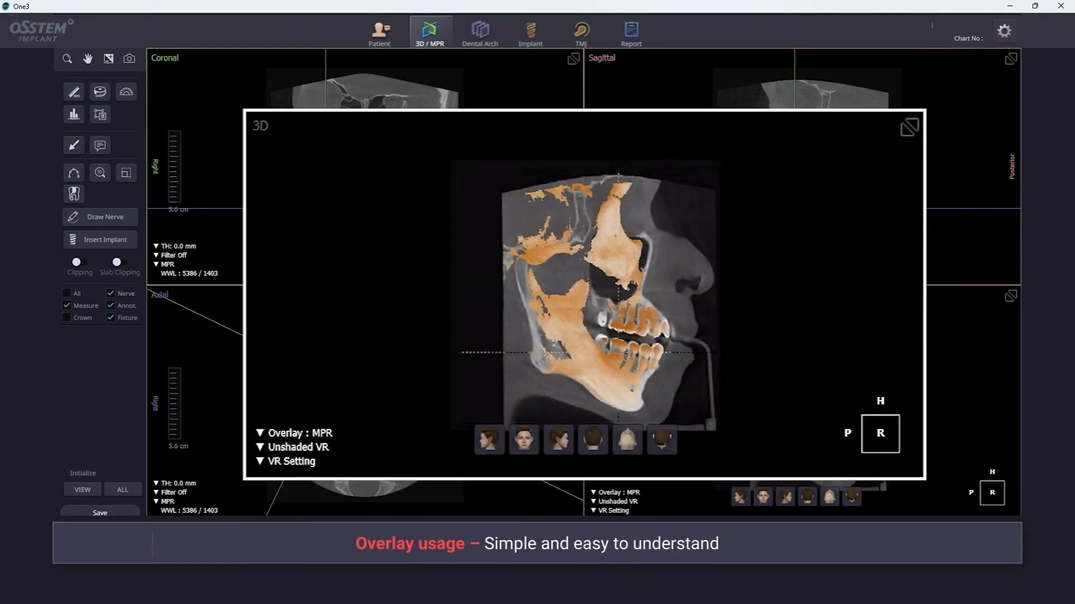
{"action": "scroll", "coordinate": [802, 180], "scroll_direction": "down", "scroll_amount": 10}
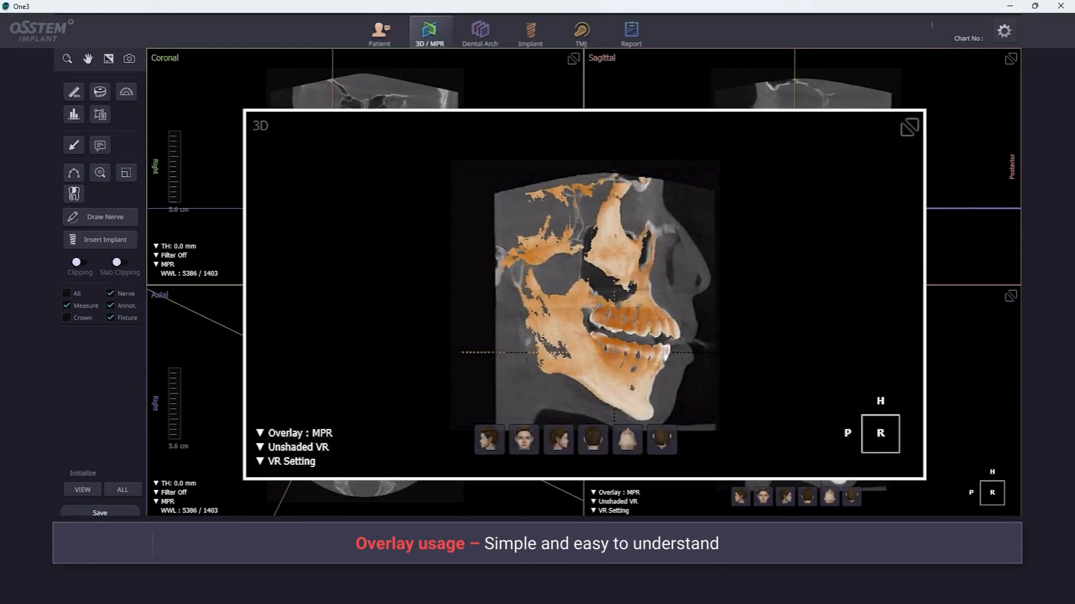
{"action": "scroll", "coordinate": [802, 179], "scroll_direction": "up", "scroll_amount": 5}
{"action": "scroll", "coordinate": [802, 179], "scroll_direction": "up", "scroll_amount": 8}
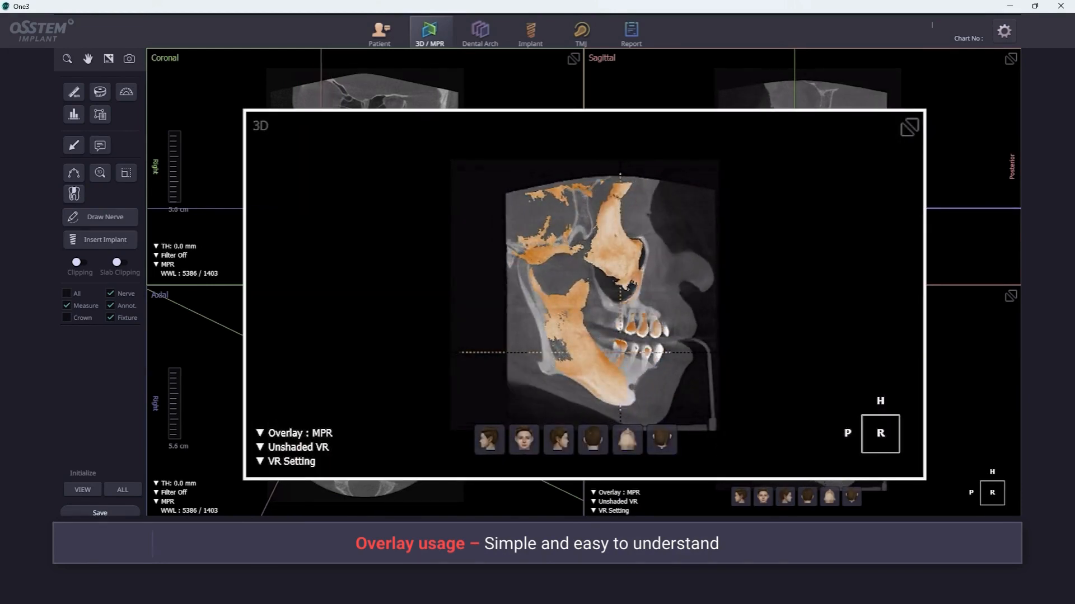
{"action": "scroll", "coordinate": [802, 179], "scroll_direction": "down", "scroll_amount": 3}
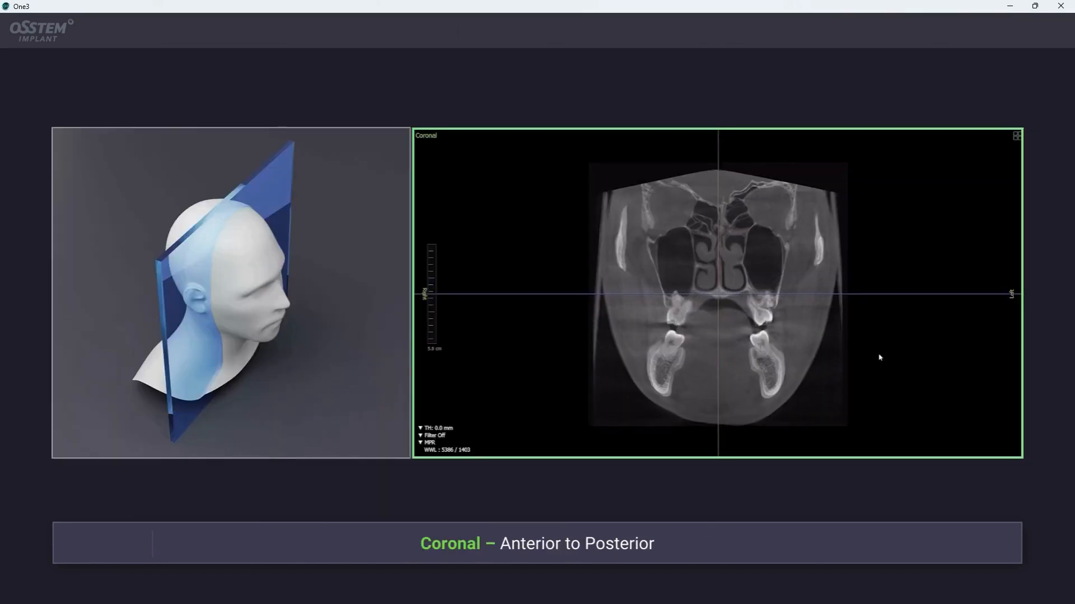
Step: Examine the coronal slices from anterior to posterior and back, through the teeth, maxillary sinuses and posterior jaw
{"action": "scroll", "coordinate": [880, 357], "scroll_direction": "down", "scroll_amount": 10}
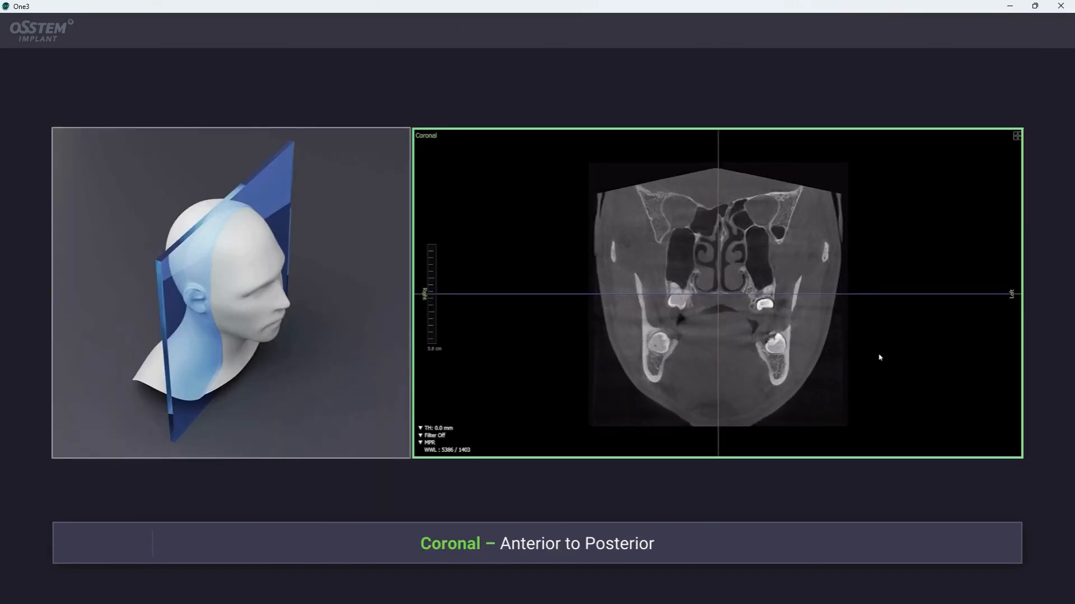
{"action": "scroll", "coordinate": [880, 357], "scroll_direction": "down", "scroll_amount": 8}
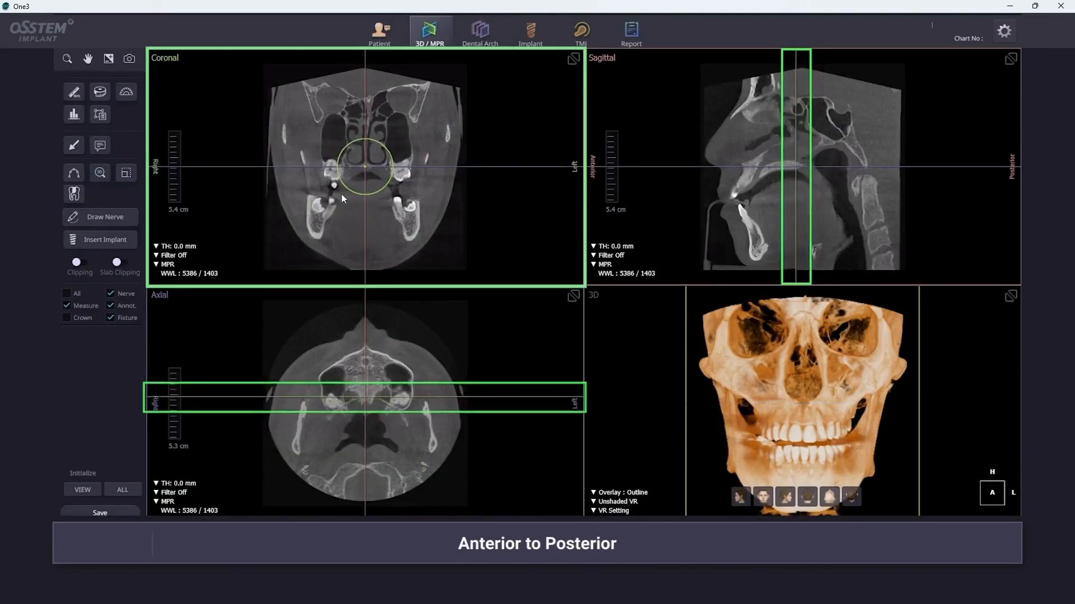
{"action": "scroll", "coordinate": [342, 194], "scroll_direction": "up", "scroll_amount": 5}
{"action": "scroll", "coordinate": [342, 194], "scroll_direction": "up", "scroll_amount": 8}
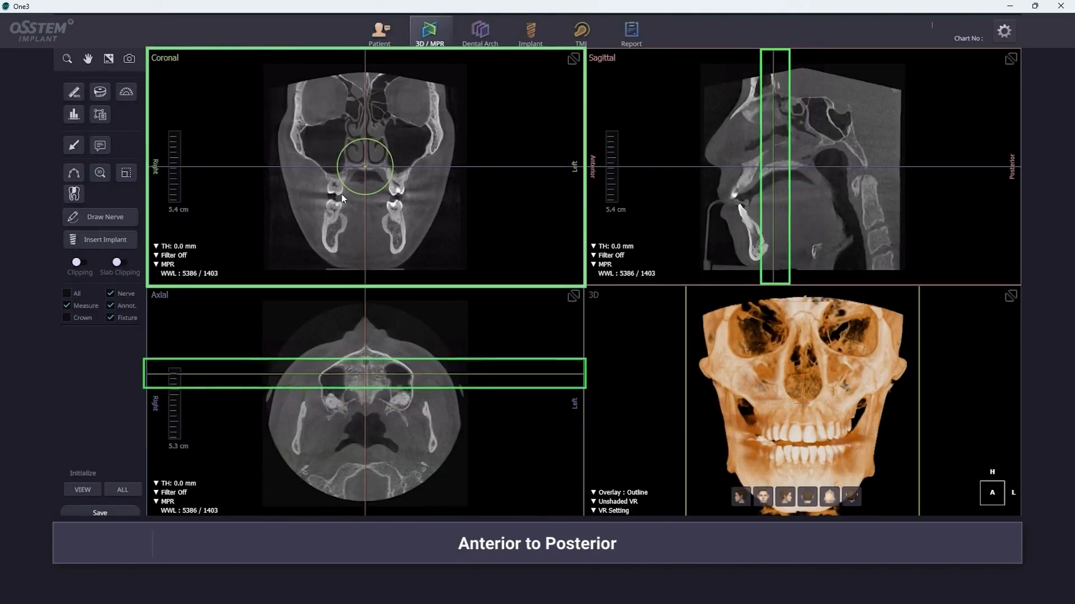
{"action": "scroll", "coordinate": [341, 193], "scroll_direction": "down", "scroll_amount": 6}
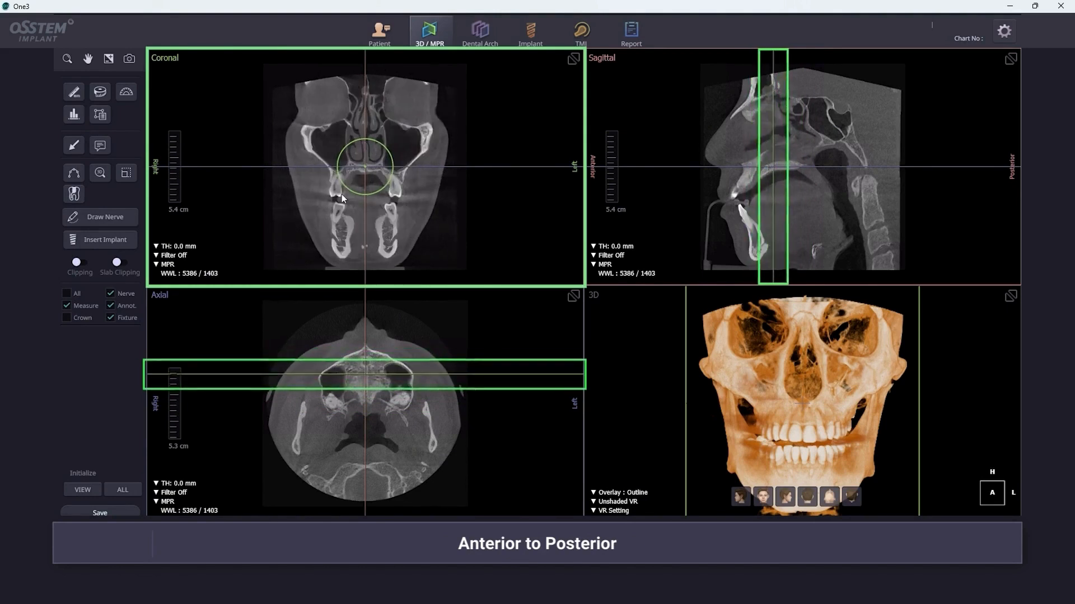
{"action": "scroll", "coordinate": [343, 197], "scroll_direction": "down", "scroll_amount": 6}
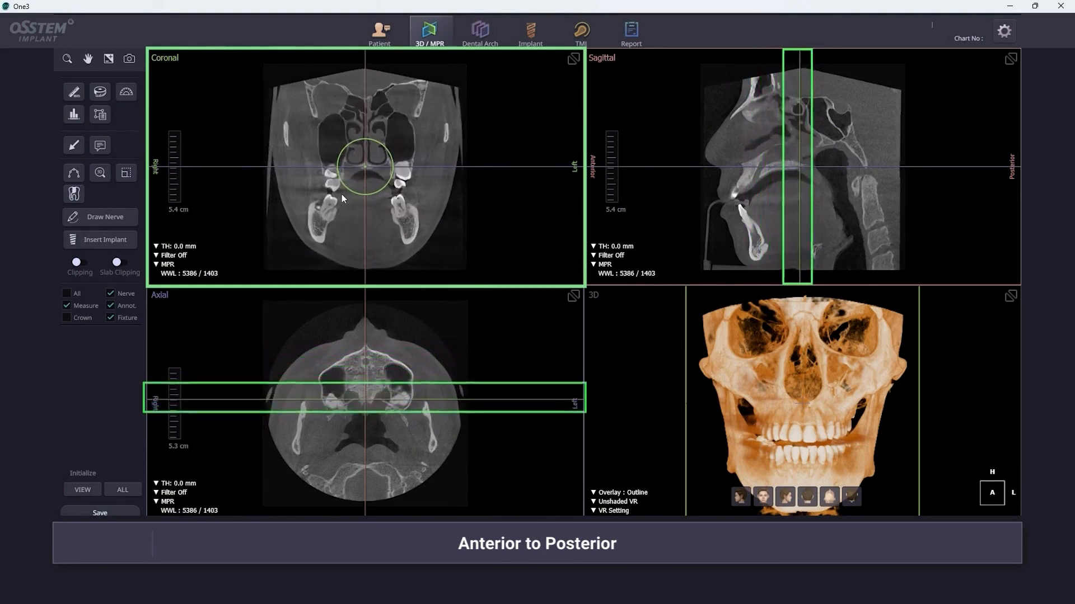
{"action": "scroll", "coordinate": [343, 197], "scroll_direction": "down", "scroll_amount": 6}
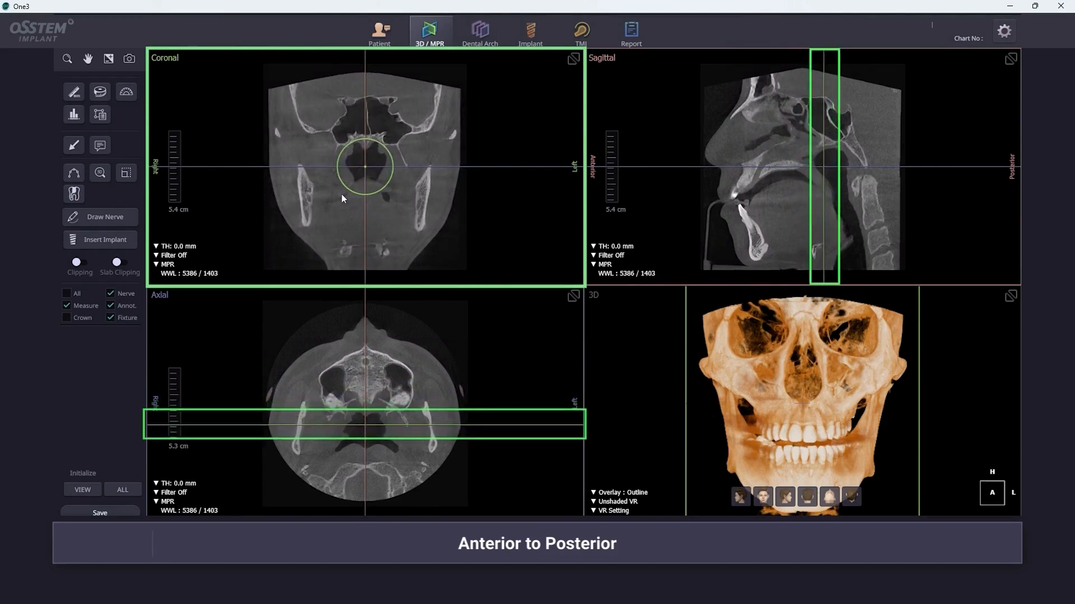
{"action": "scroll", "coordinate": [343, 197], "scroll_direction": "up", "scroll_amount": 6}
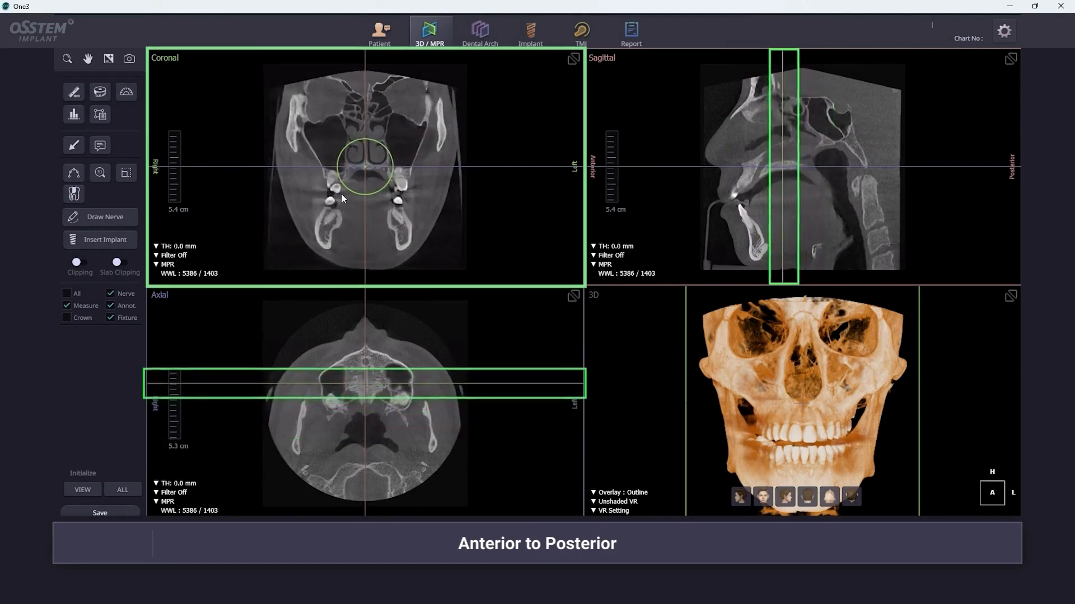
{"action": "scroll", "coordinate": [342, 194], "scroll_direction": "up", "scroll_amount": 8}
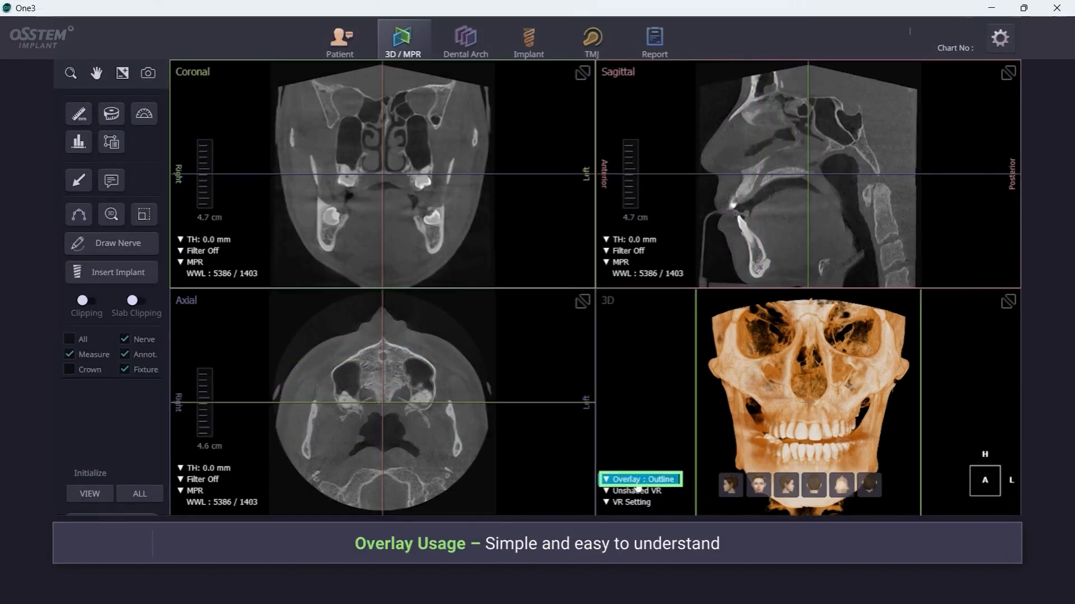
Step: Set the 3D overlay to MPR and move the coronal slice forward and backward through the front-facing volume
{"action": "left_click", "coordinate": [639, 485]}
{"action": "left_click", "coordinate": [657, 469]}
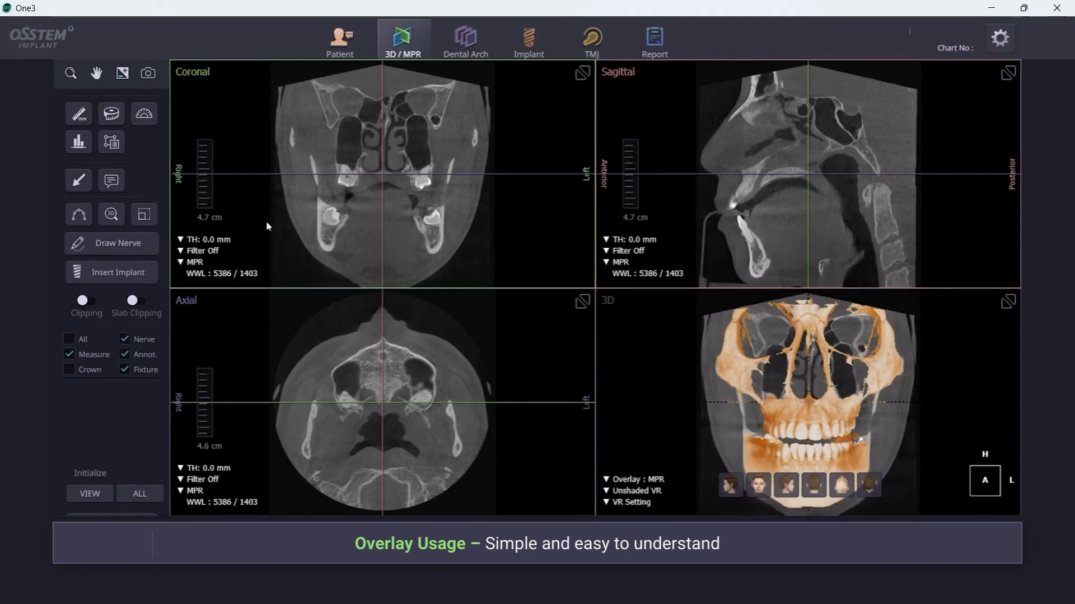
{"action": "scroll", "coordinate": [268, 226], "scroll_direction": "up", "scroll_amount": 10}
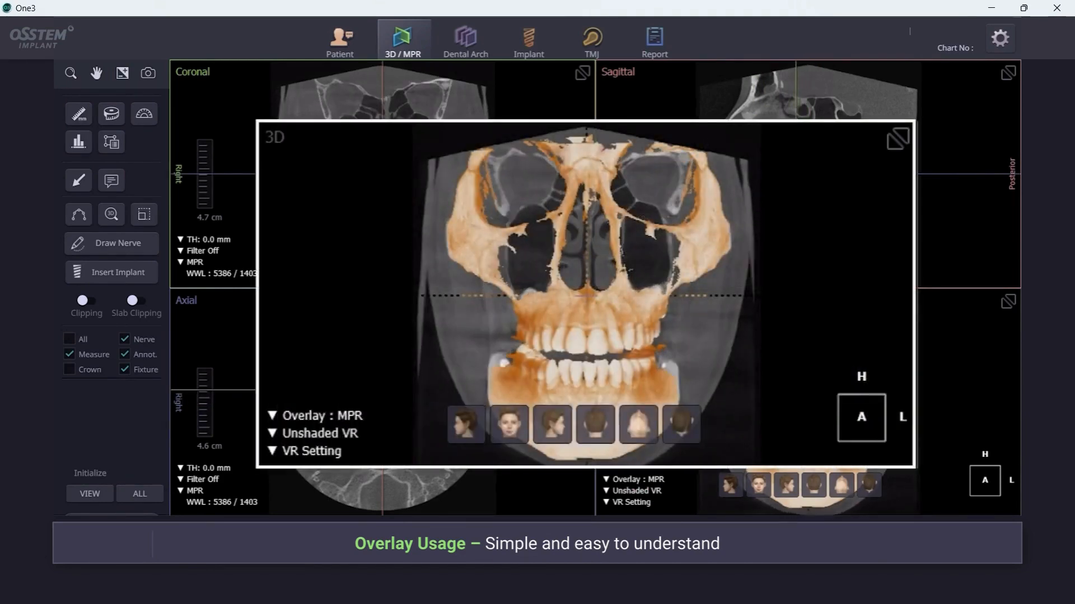
{"action": "scroll", "coordinate": [267, 226], "scroll_direction": "up", "scroll_amount": 10}
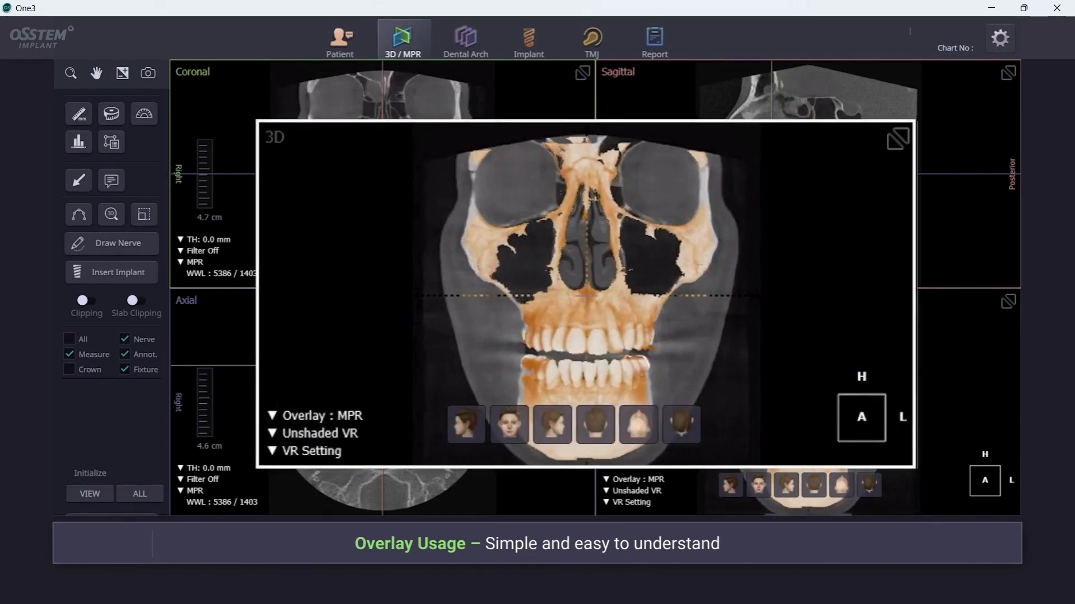
{"action": "scroll", "coordinate": [268, 226], "scroll_direction": "up", "scroll_amount": 5}
{"action": "scroll", "coordinate": [267, 226], "scroll_direction": "down", "scroll_amount": 10}
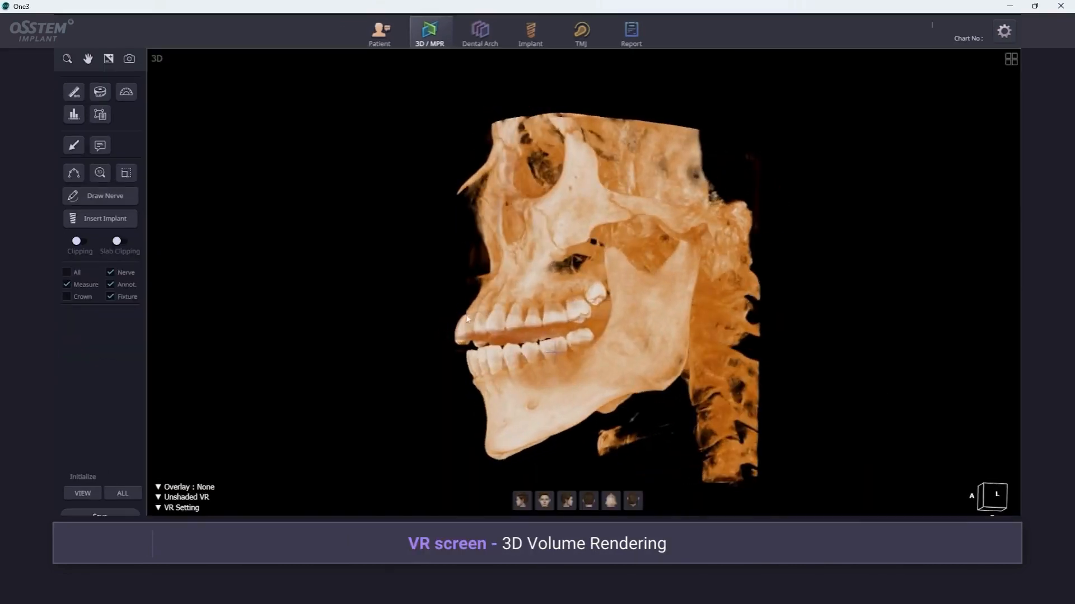
Step: Rotate the 3D volume rendering to inspect the skull from the left, right, front and oblique angles
{"action": "left_click_drag", "start_coordinate": [468, 319], "coordinate": [578, 329]}
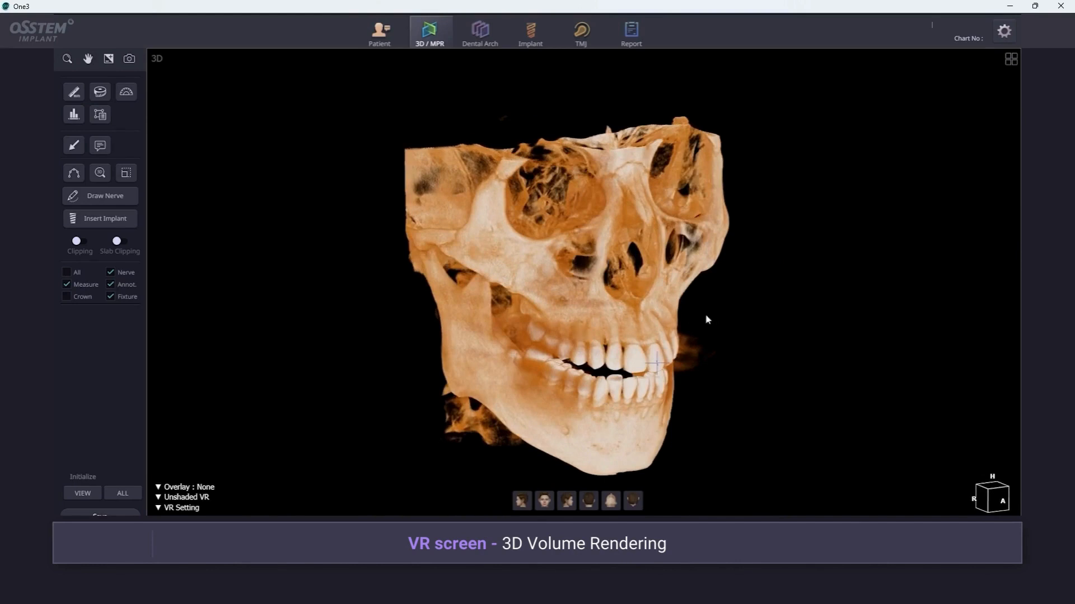
{"action": "left_click_drag", "start_coordinate": [706, 320], "coordinate": [588, 301]}
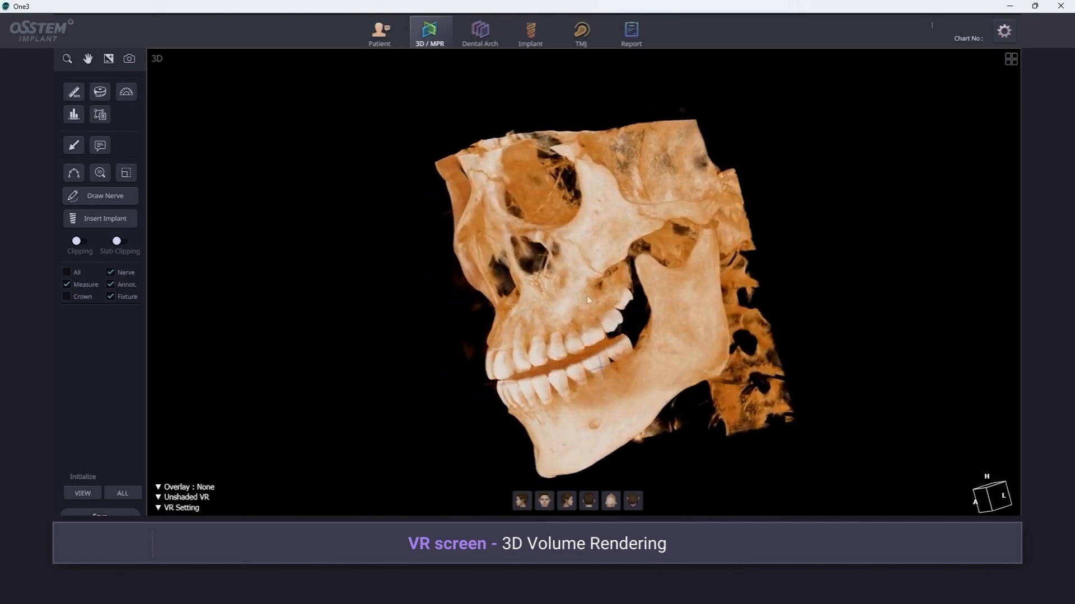
{"action": "left_click_drag", "start_coordinate": [500, 237], "coordinate": [806, 194]}
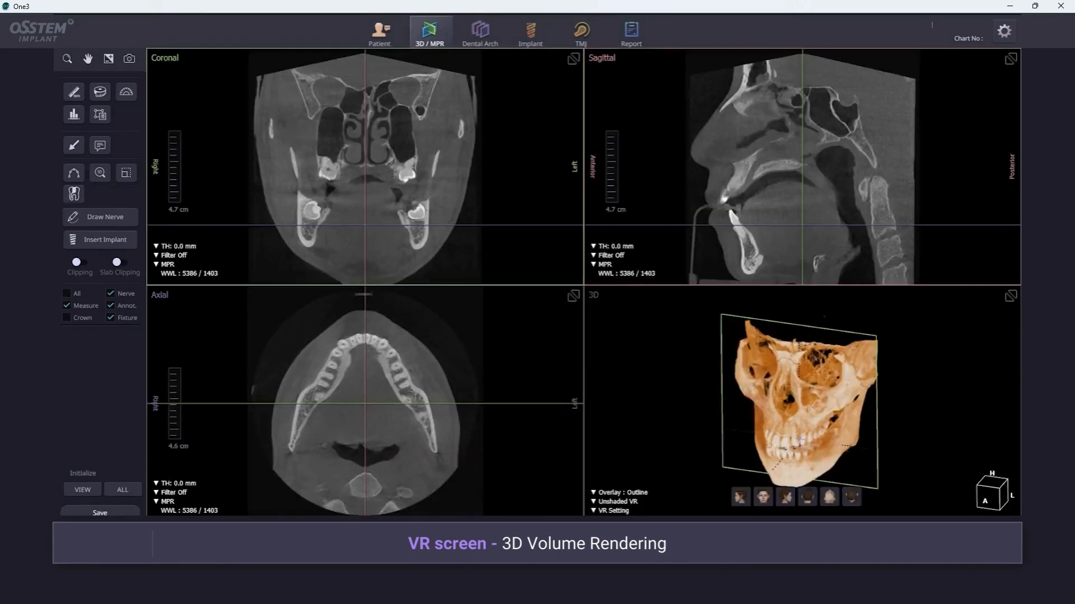
{"action": "left_click_drag", "start_coordinate": [806, 395], "coordinate": [895, 387]}
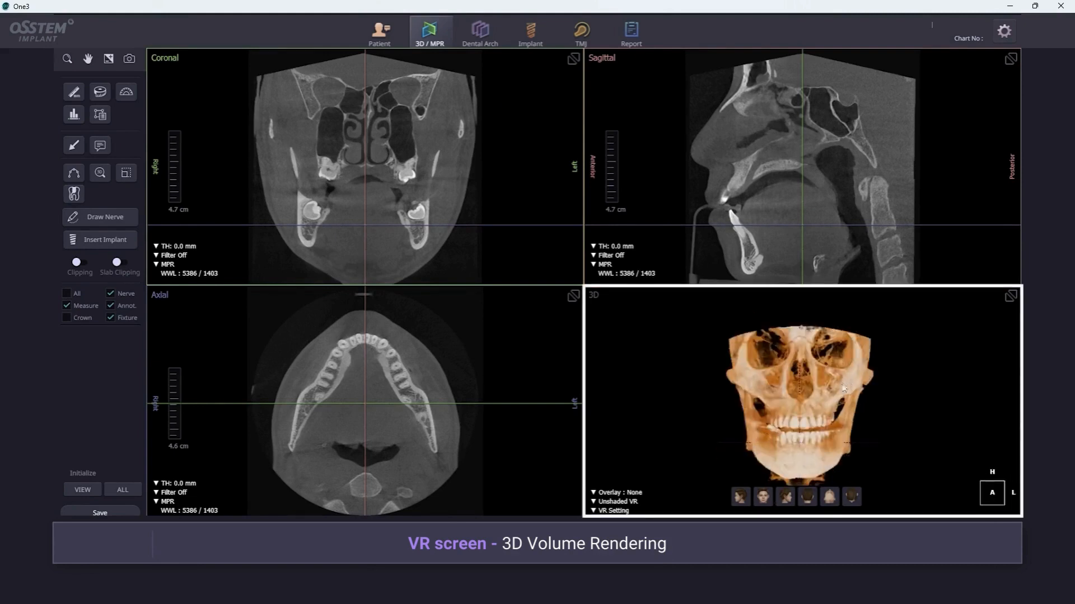
{"action": "right_click_drag", "start_coordinate": [790, 410], "coordinate": [766, 384]}
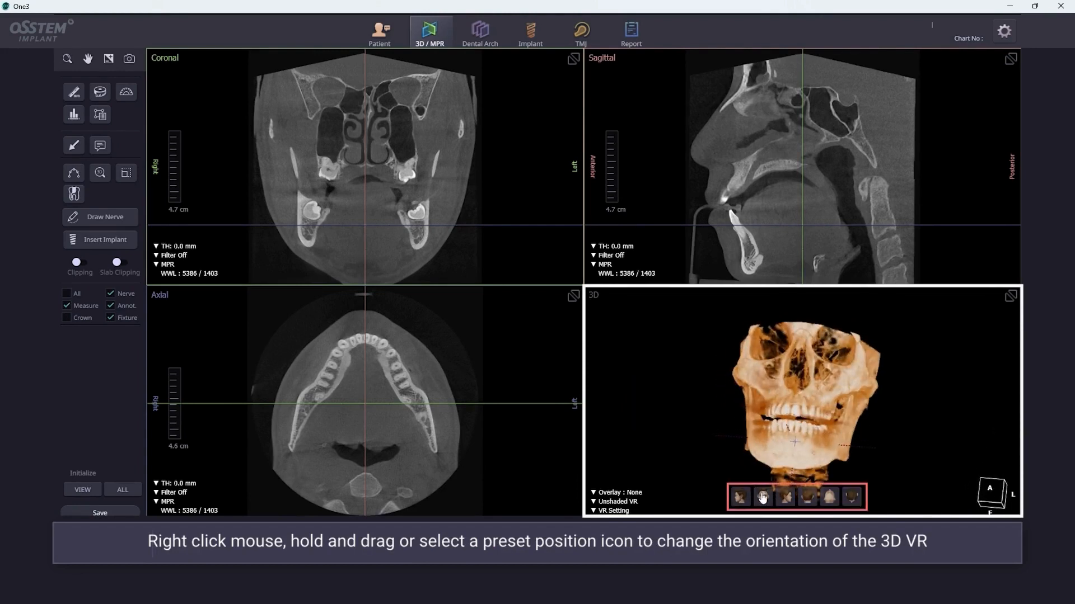
Step: Cycle the 3D volume through the front, left, right, back, top and bottom preset orientations, and return it to the front view
{"action": "left_click", "coordinate": [763, 498]}
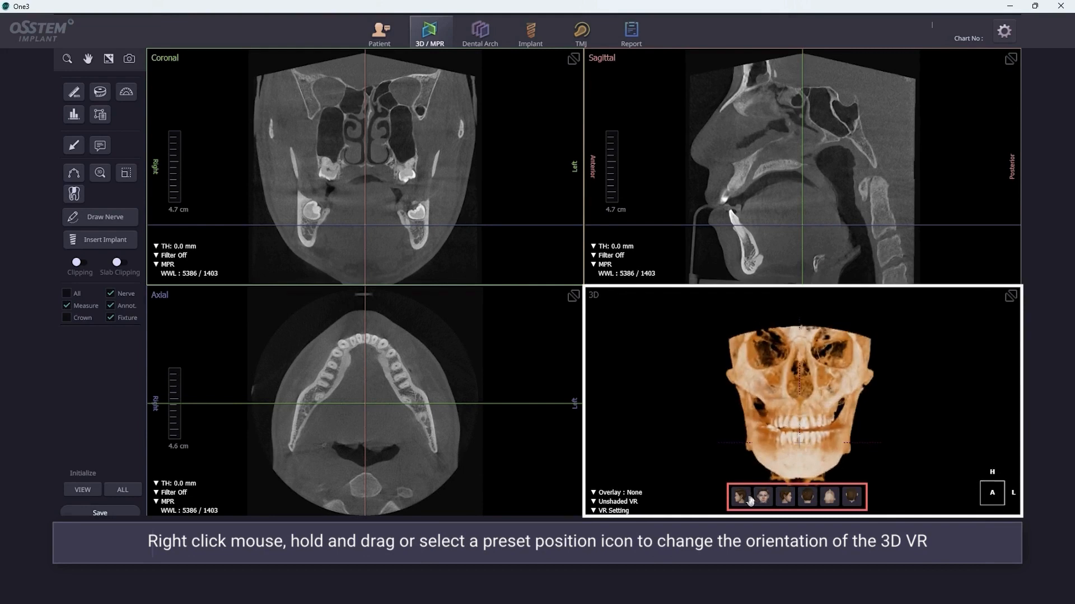
{"action": "left_click", "coordinate": [747, 499]}
{"action": "left_click", "coordinate": [785, 497]}
{"action": "left_click", "coordinate": [807, 497]}
{"action": "left_click", "coordinate": [829, 497]}
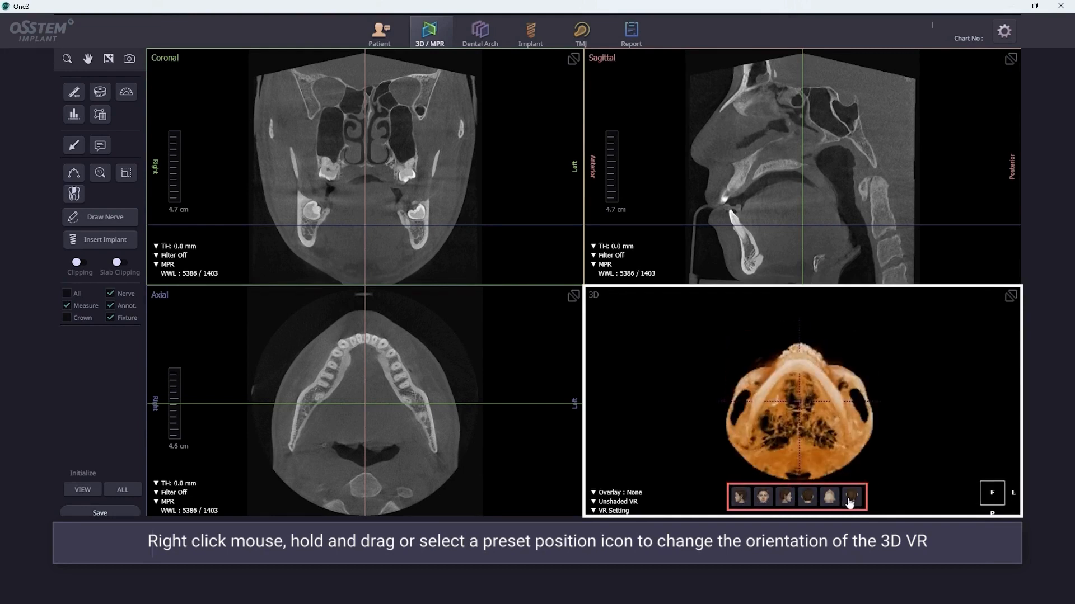
{"action": "left_click", "coordinate": [849, 499]}
{"action": "left_click", "coordinate": [763, 498]}
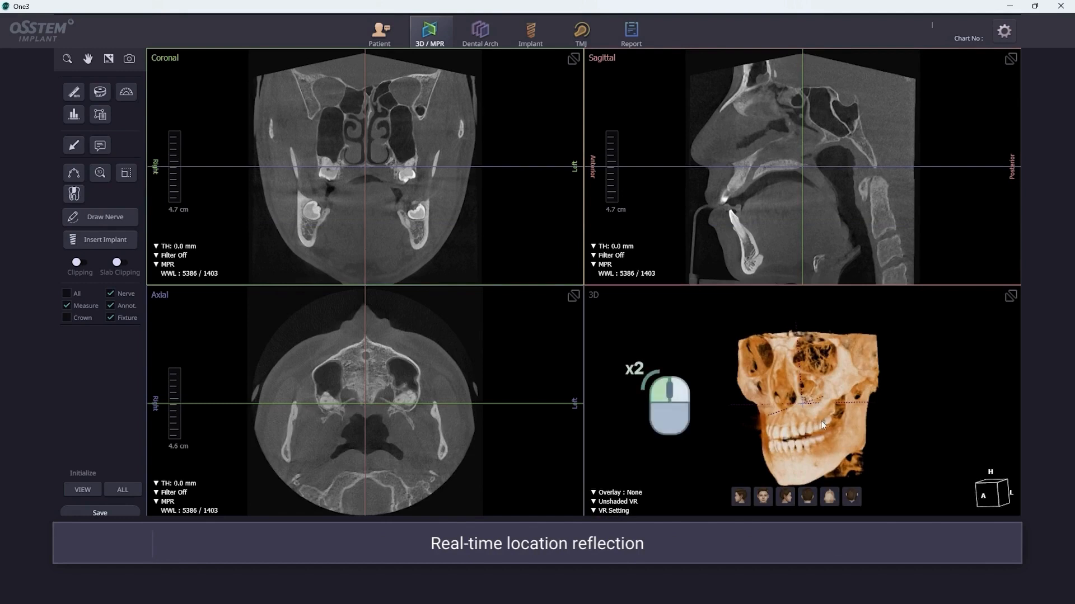
Step: Centre the MPR axes on the upper left posterior teeth from the 3D volume, then rotate it and centre them on the lower right teeth
{"action": "double_click", "coordinate": [821, 423]}
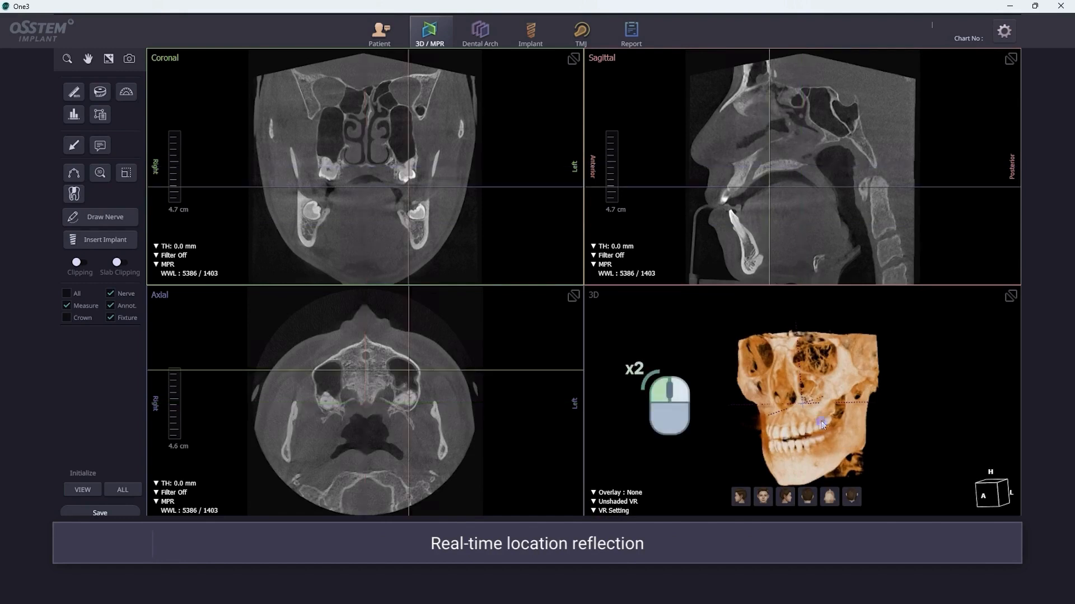
{"action": "double_click", "coordinate": [821, 421]}
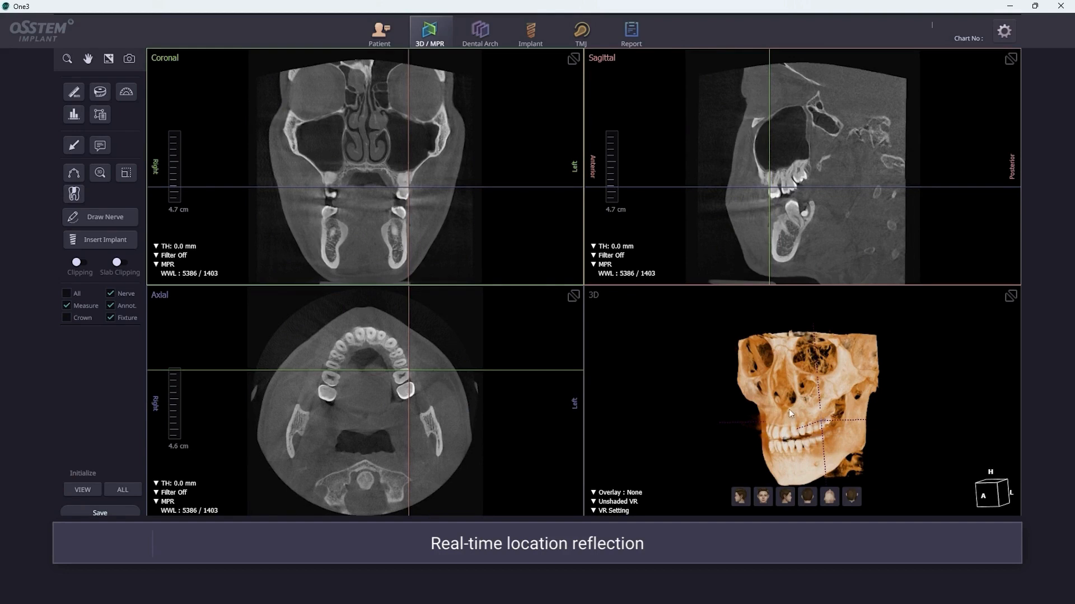
{"action": "left_click_drag", "start_coordinate": [797, 409], "coordinate": [832, 407]}
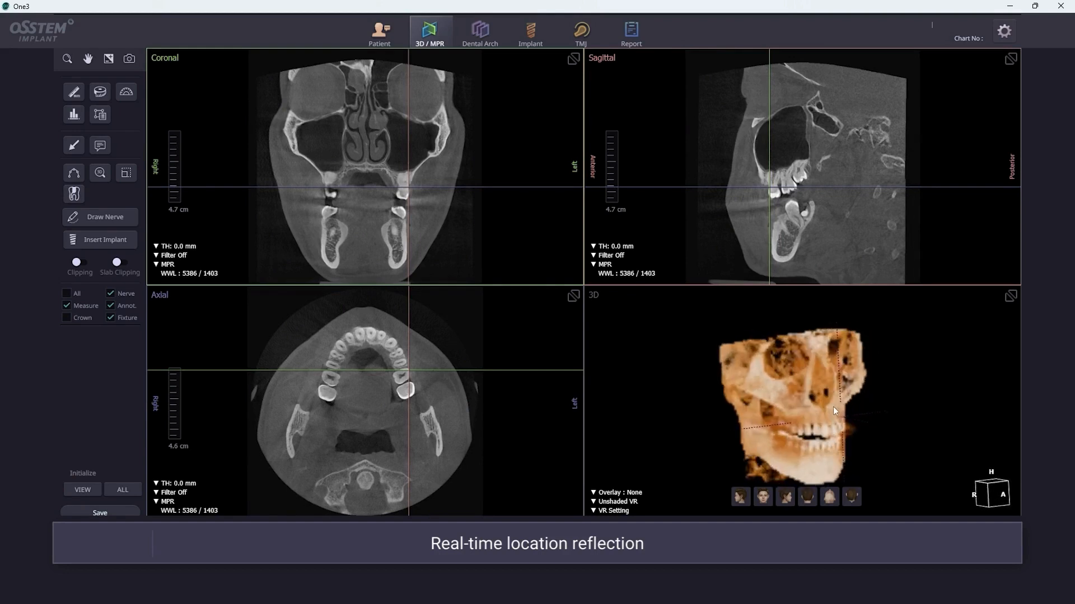
{"action": "double_click", "coordinate": [803, 444]}
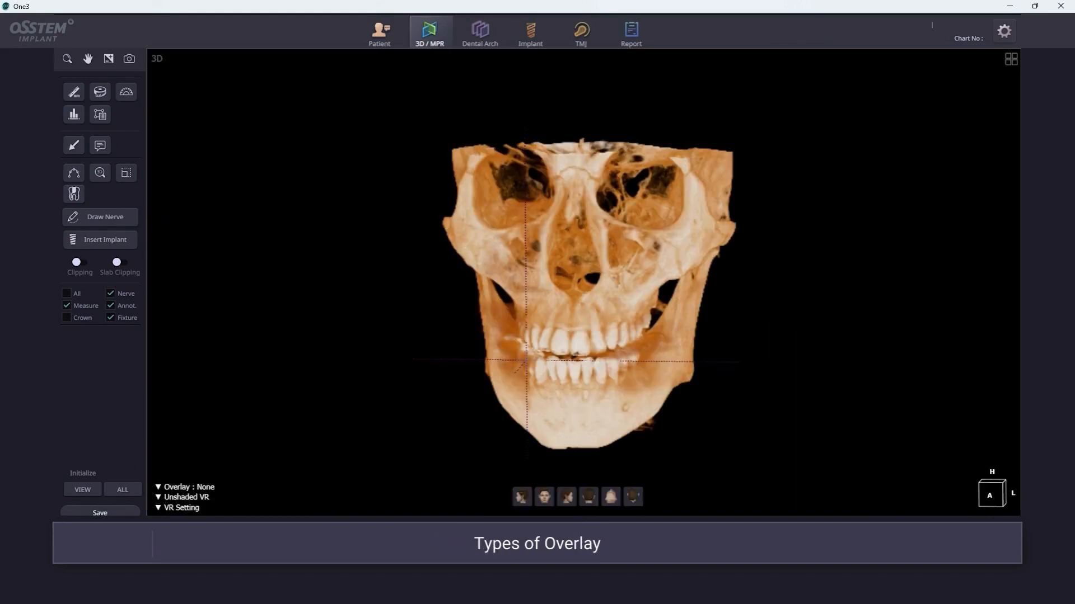
Step: Switch the 3D volume's overlay to Outline and MPR to compare how the slices appear on the front-facing skull
{"action": "left_click", "coordinate": [207, 487]}
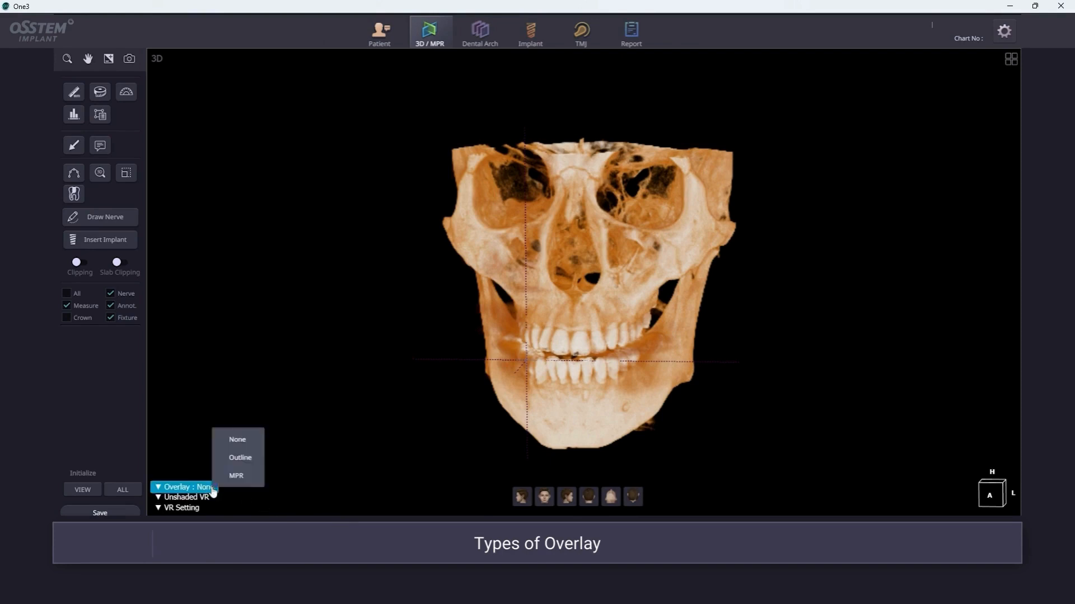
{"action": "left_click", "coordinate": [250, 463]}
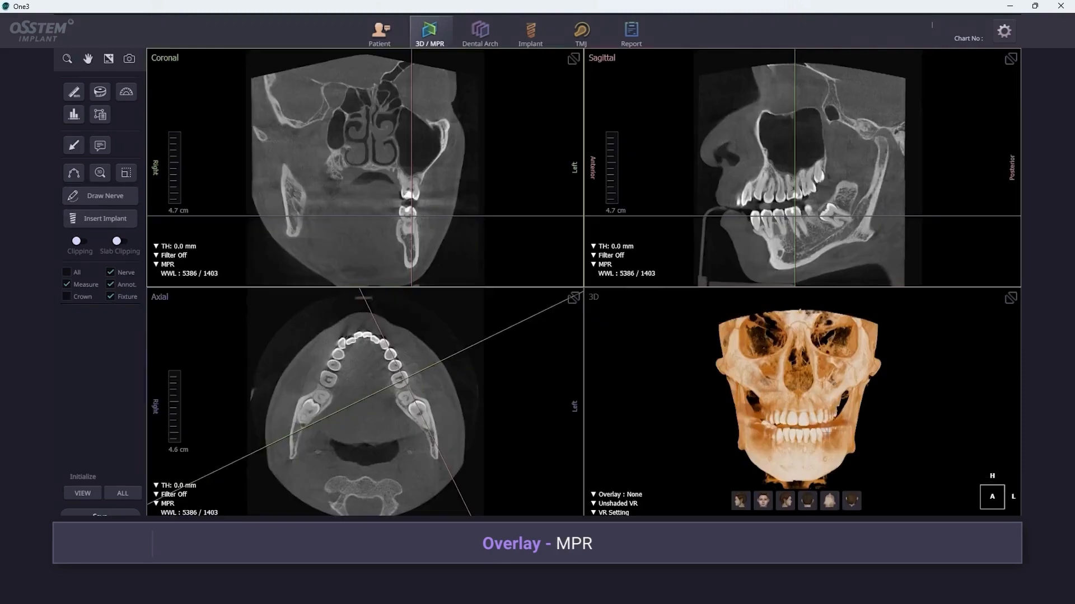
{"action": "left_click", "coordinate": [616, 495]}
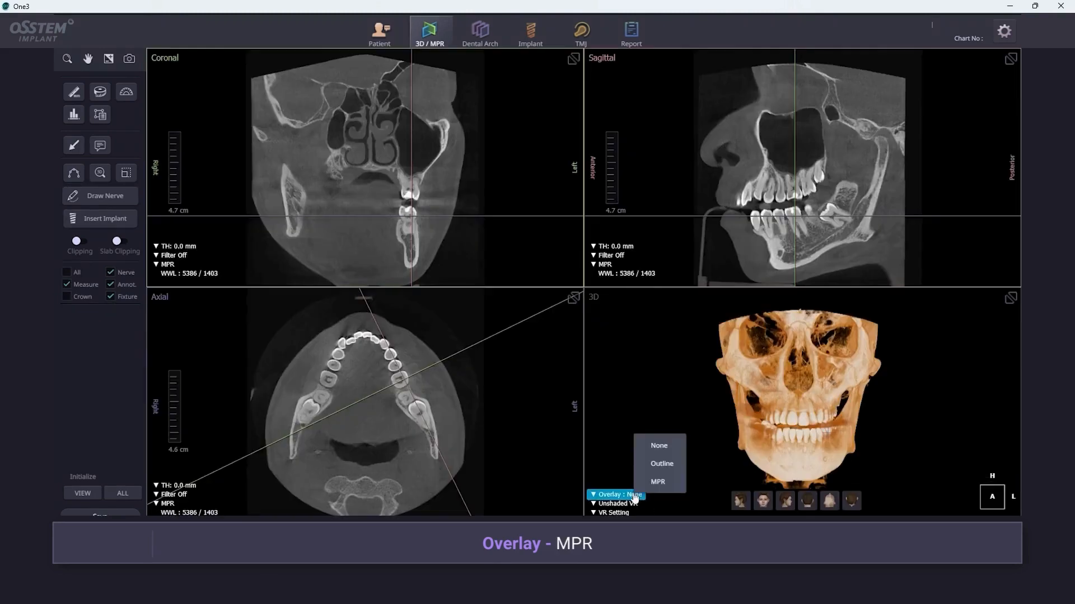
{"action": "left_click", "coordinate": [661, 485]}
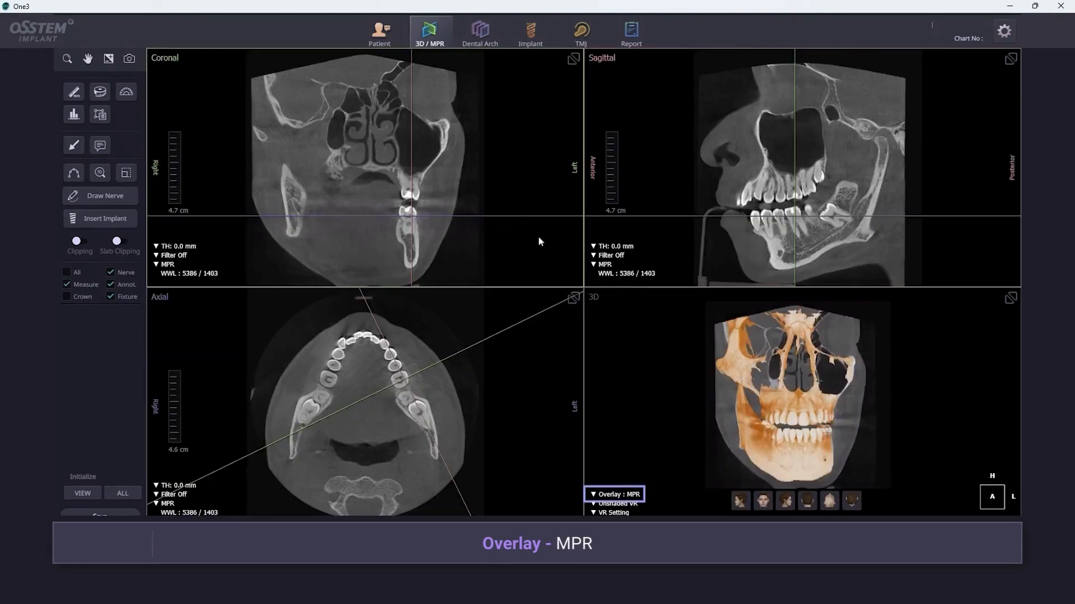
{"action": "left_click_drag", "start_coordinate": [629, 334], "coordinate": [820, 445]}
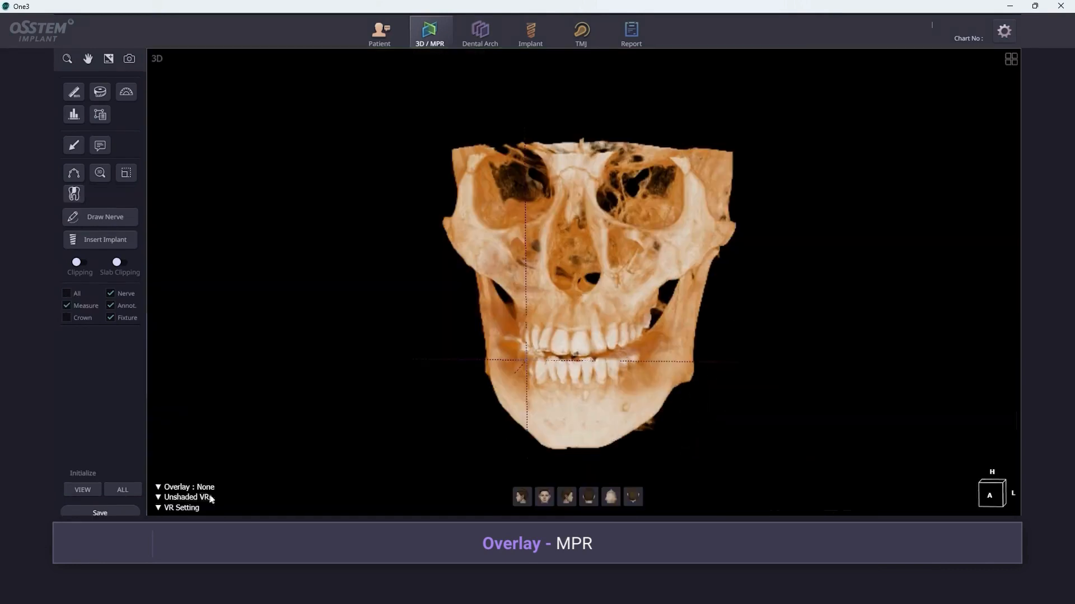
Step: Cycle the 3D volume's rendering mode through MPR, MIP and VR, and return it to Unshaded VR
{"action": "left_click", "coordinate": [206, 497]}
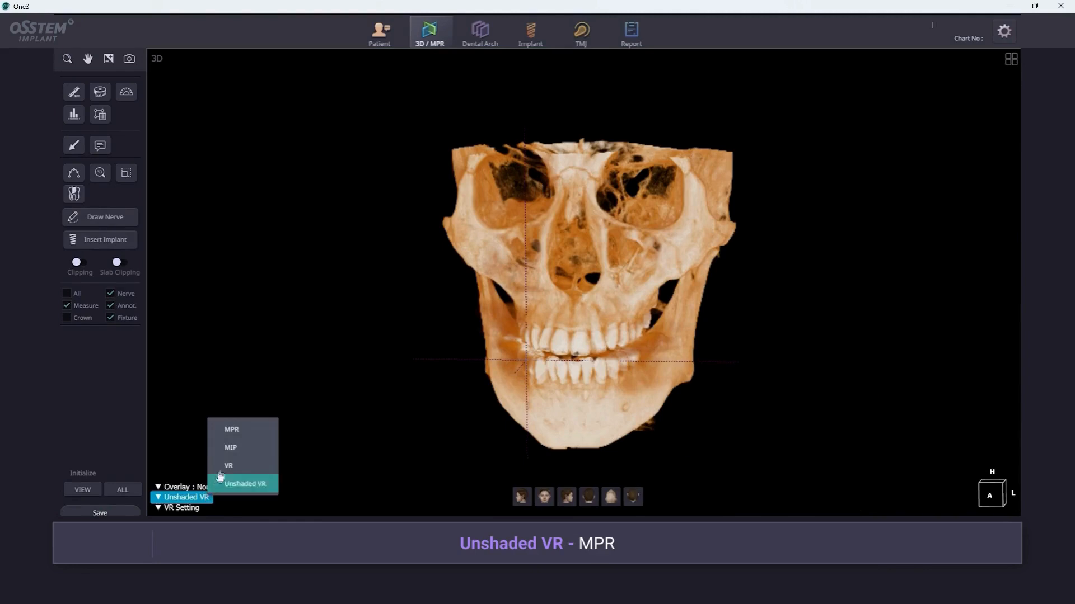
{"action": "left_click", "coordinate": [244, 436]}
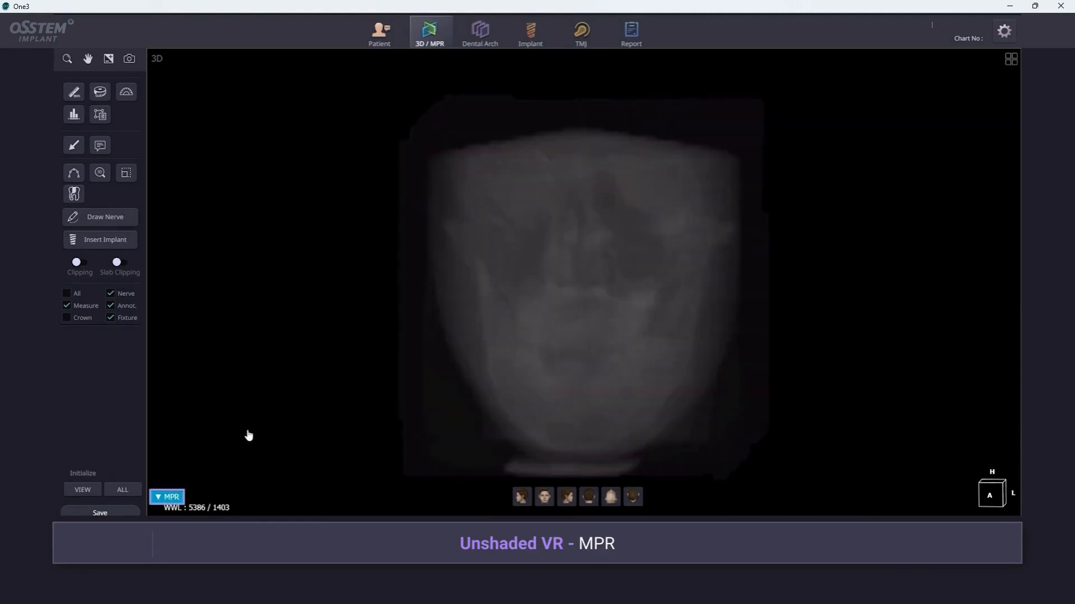
{"action": "left_click", "coordinate": [167, 497]}
{"action": "left_click", "coordinate": [215, 451]}
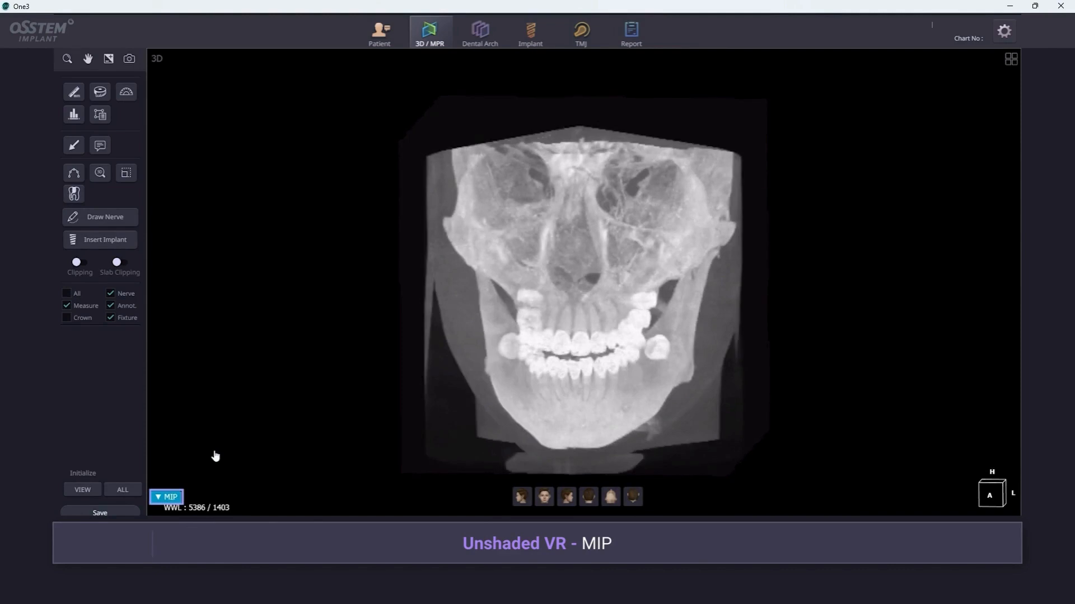
{"action": "left_click", "coordinate": [167, 497]}
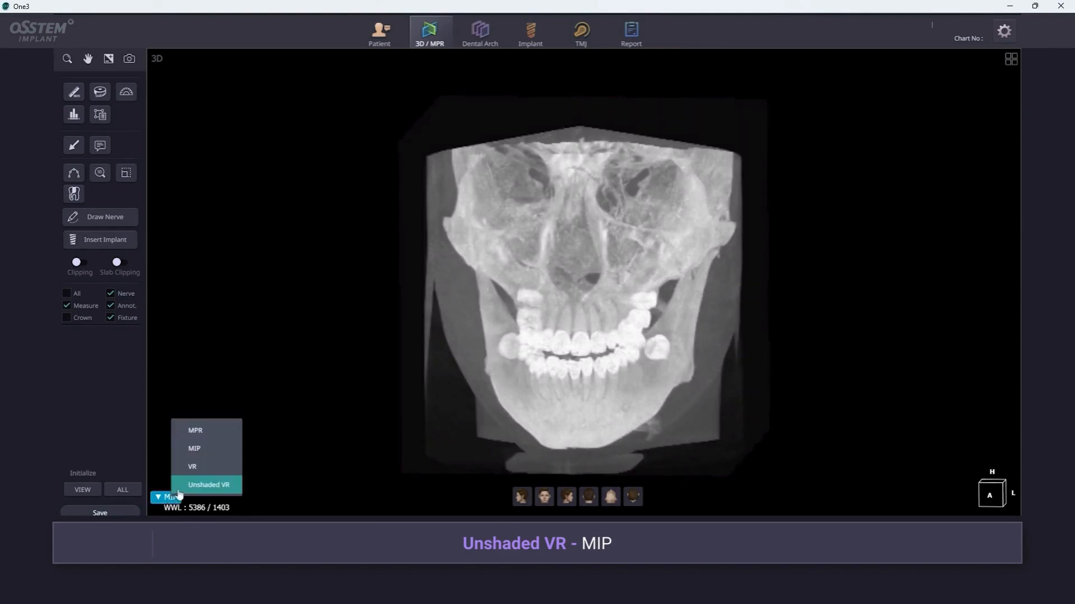
{"action": "left_click", "coordinate": [211, 468]}
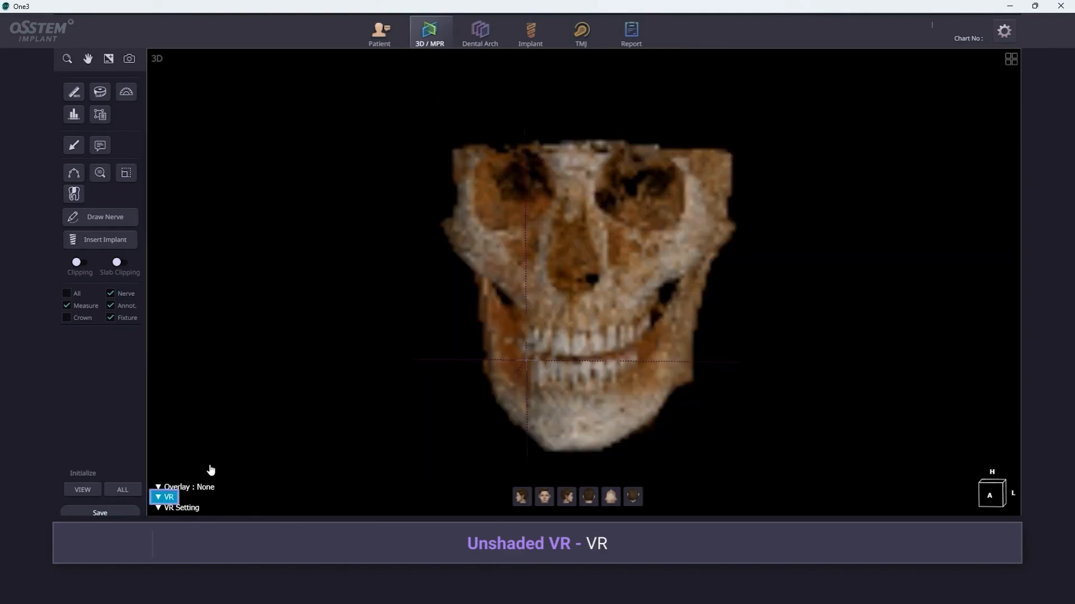
{"action": "left_click", "coordinate": [165, 497]}
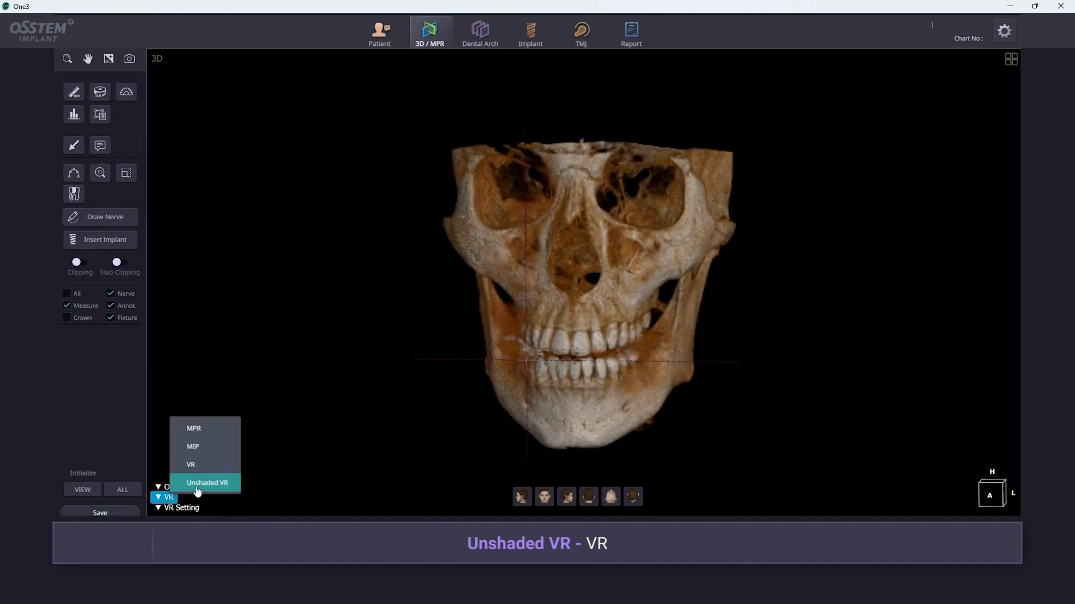
{"action": "left_click", "coordinate": [197, 489]}
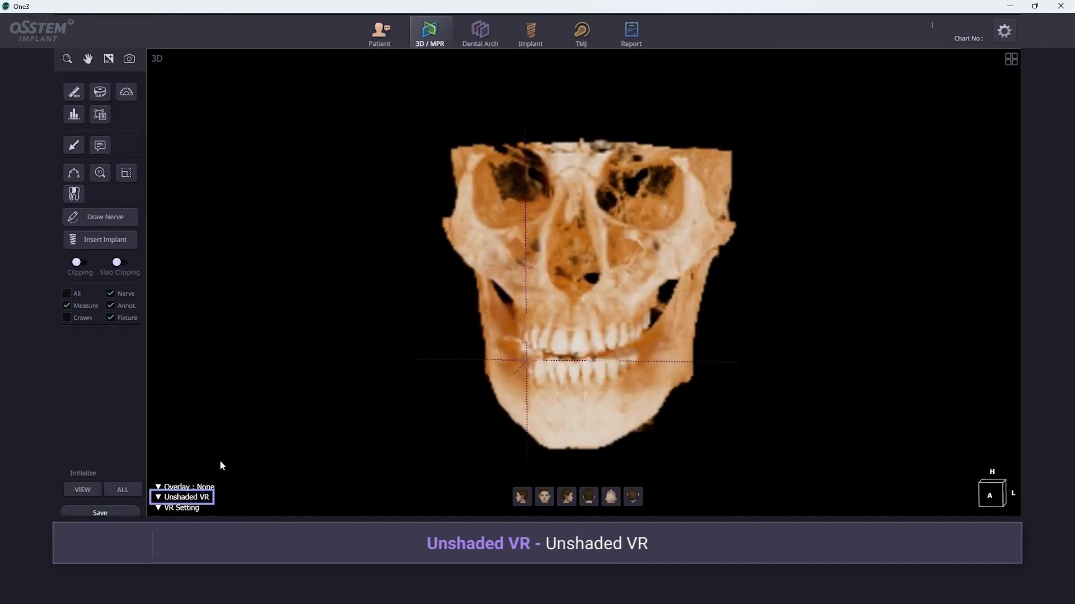
Step: Apply the CT_Bone_1 preset in the VR settings and adjust the OTF density curve of the Original mask
{"action": "left_click", "coordinate": [193, 509]}
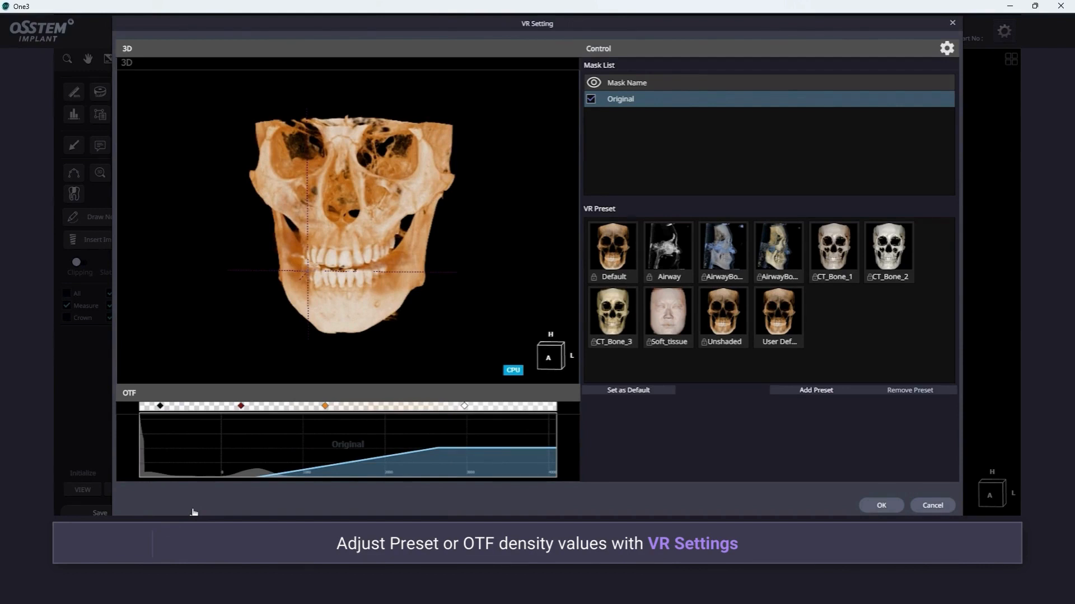
{"action": "left_click", "coordinate": [848, 272]}
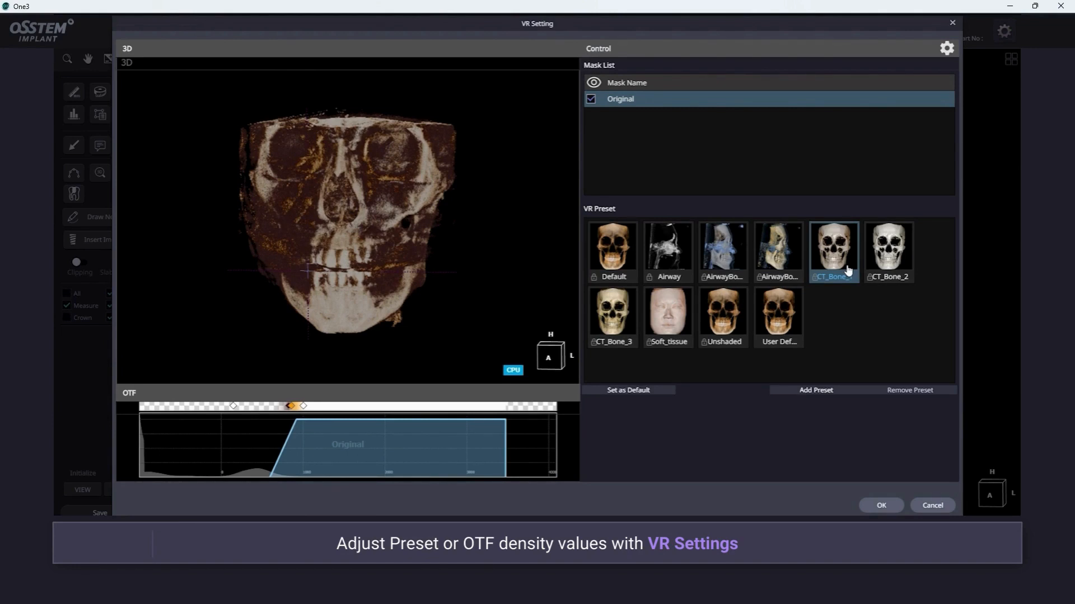
{"action": "mouse_move", "coordinate": [480, 446]}
{"action": "left_mouse_down"}
{"action": "mouse_move", "coordinate": [448, 446]}
{"action": "mouse_move", "coordinate": [488, 455]}
{"action": "mouse_move", "coordinate": [350, 450]}
{"action": "mouse_move", "coordinate": [442, 459]}
{"action": "mouse_move", "coordinate": [475, 444]}
{"action": "left_mouse_up"}
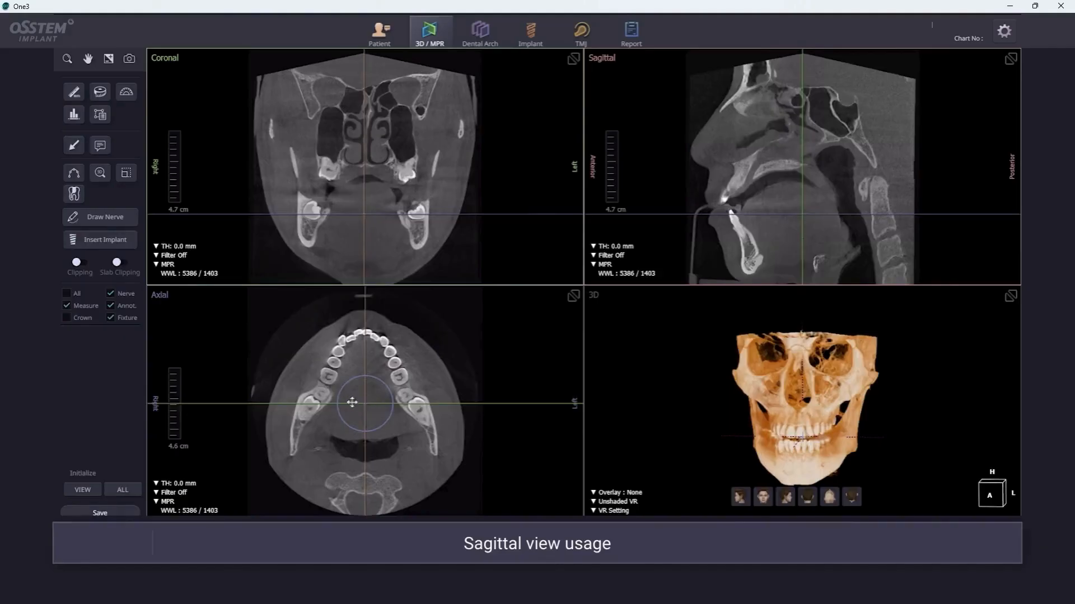
Step: Centre the axial axes on the patient's lower right molar, align the red sagittal axis with the posterior nerve, and try rotating it in reverse
{"action": "left_click_drag", "start_coordinate": [365, 398], "coordinate": [327, 373]}
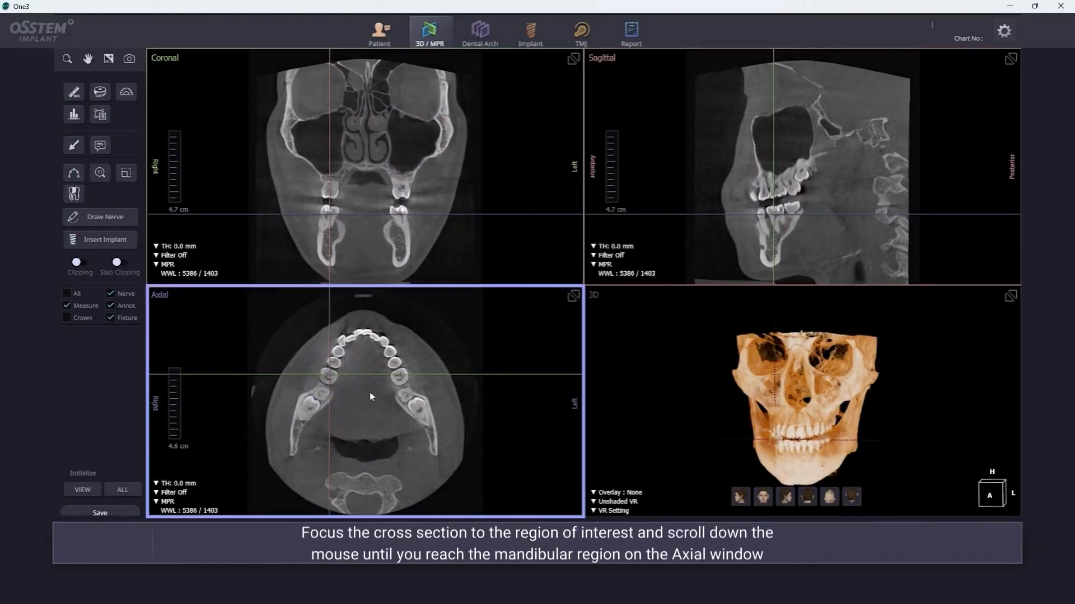
{"action": "scroll", "coordinate": [370, 395], "scroll_direction": "down", "scroll_amount": 1}
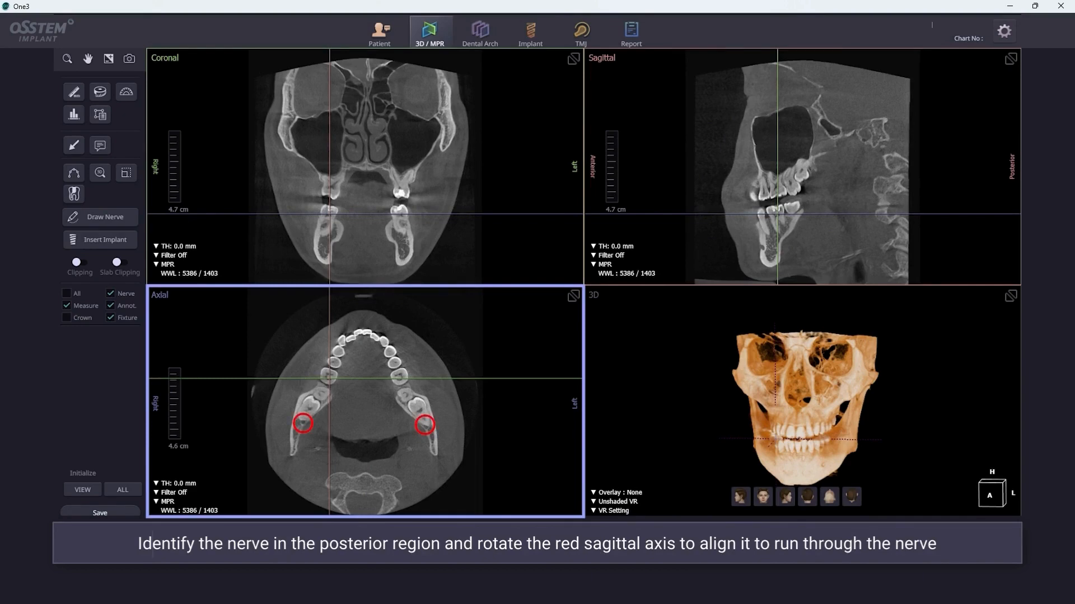
{"action": "mouse_move", "coordinate": [330, 506]}
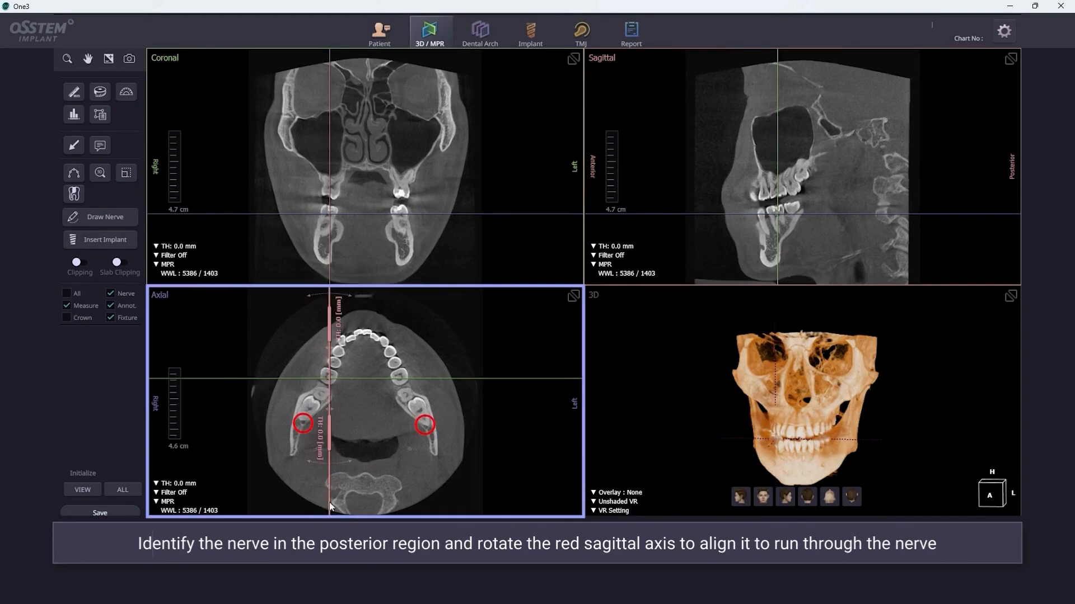
{"action": "left_click_drag", "start_coordinate": [329, 471], "coordinate": [286, 467]}
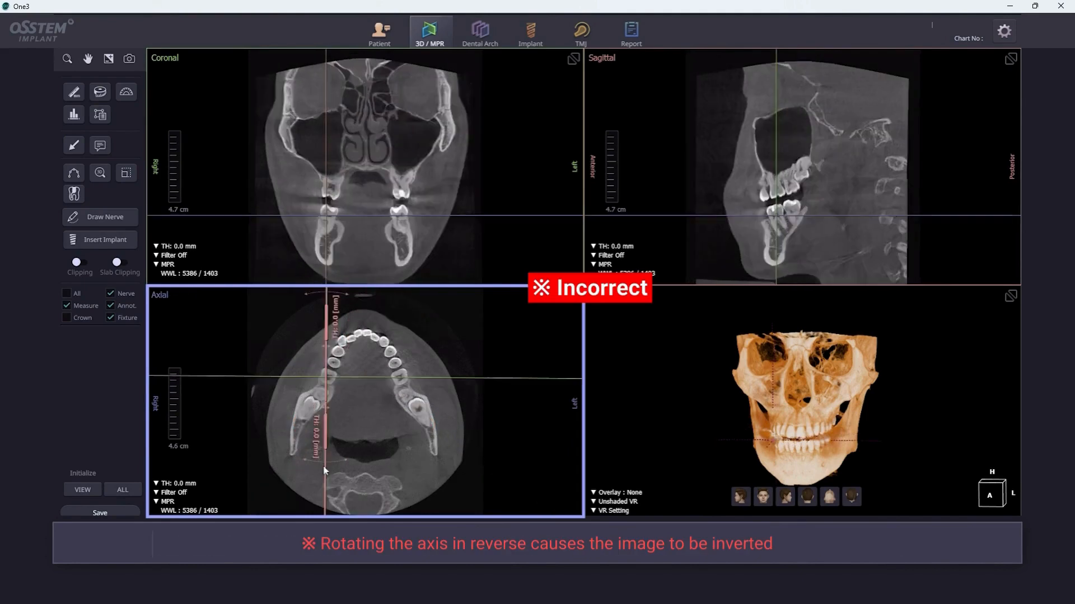
{"action": "left_click_drag", "start_coordinate": [327, 468], "coordinate": [323, 420]}
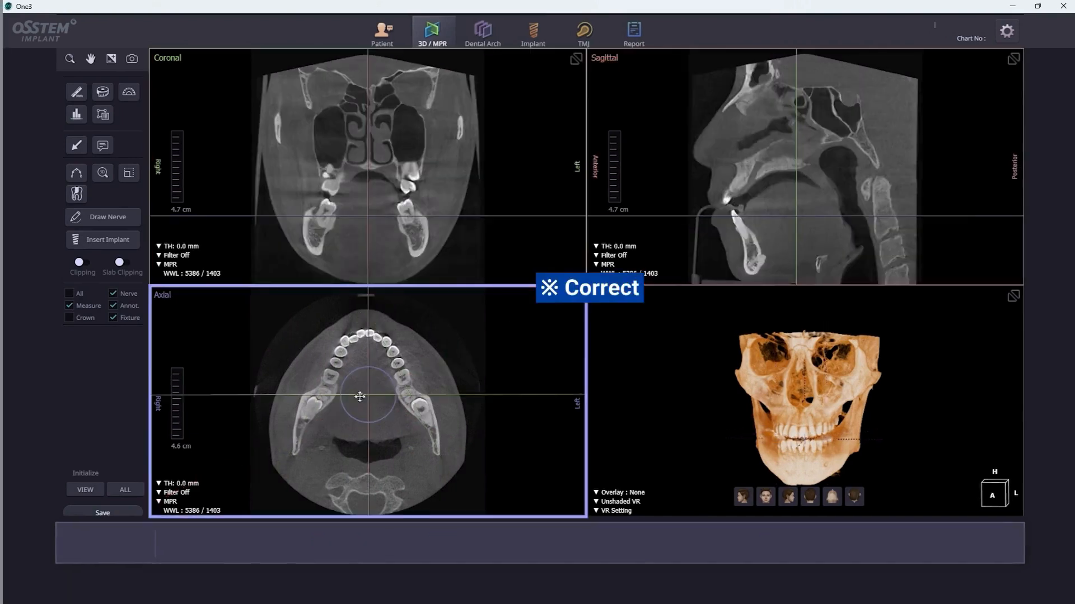
Step: Centre the axial axes on the right molar and rotate the sagittal axis through the right posterior nerve, and do the same on the left side
{"action": "left_click_drag", "start_coordinate": [367, 395], "coordinate": [329, 376]}
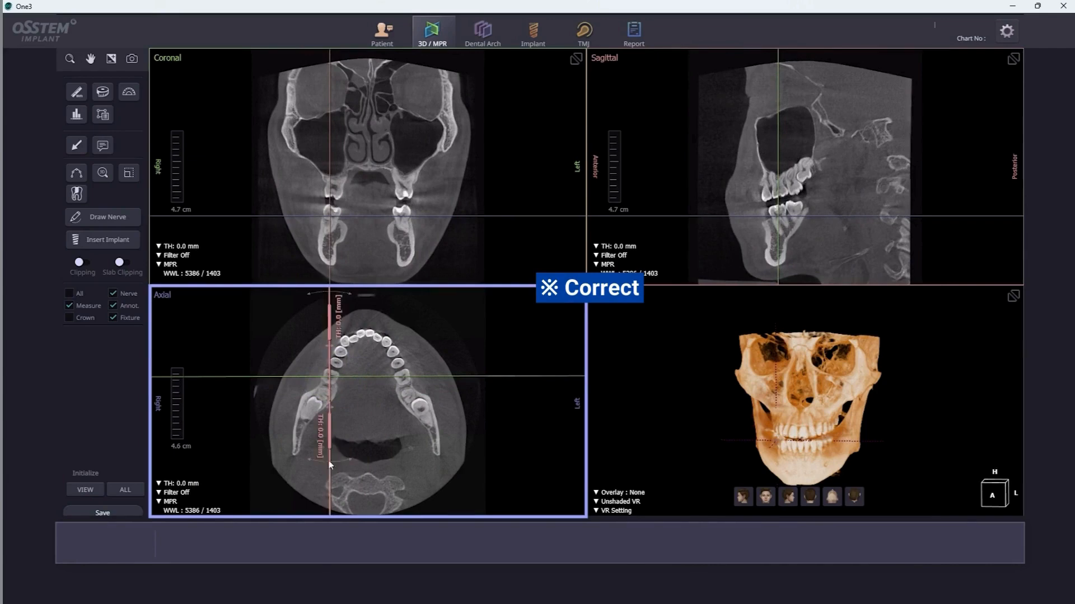
{"action": "left_click_drag", "start_coordinate": [329, 463], "coordinate": [288, 476]}
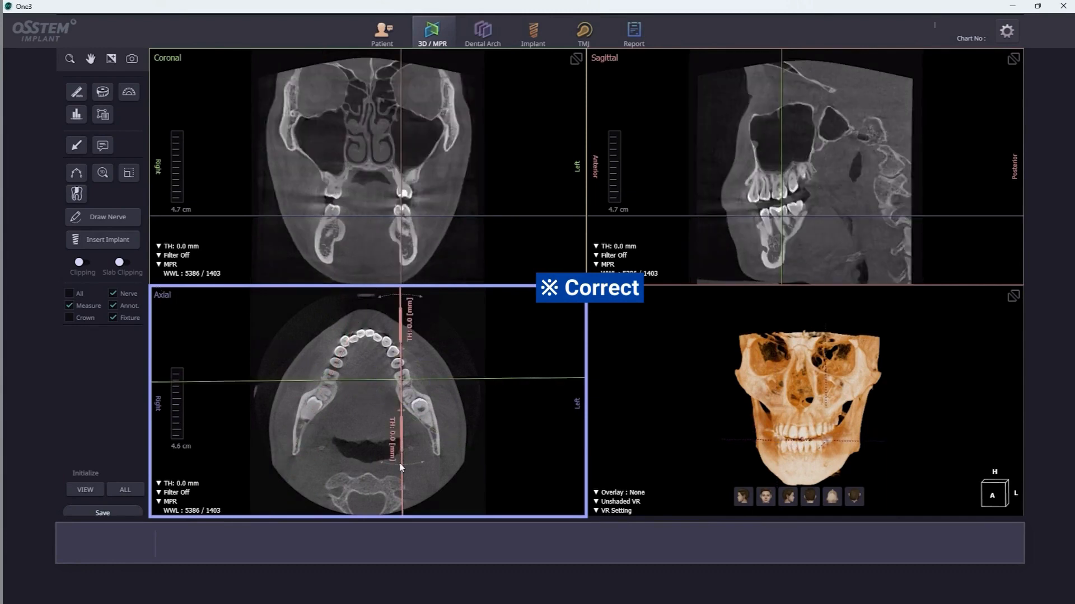
{"action": "left_click_drag", "start_coordinate": [401, 467], "coordinate": [443, 453]}
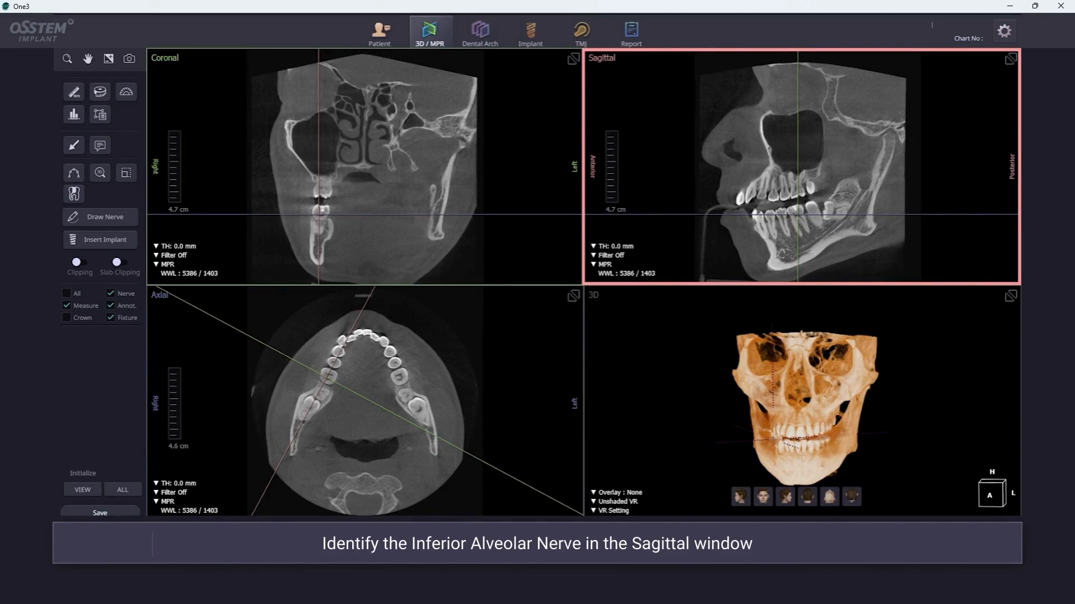
Step: Draw the right inferior alveolar nerve in the Sagittal view, from behind the impacted molar forward along the mandible, following it across slices
{"action": "left_click", "coordinate": [132, 224]}
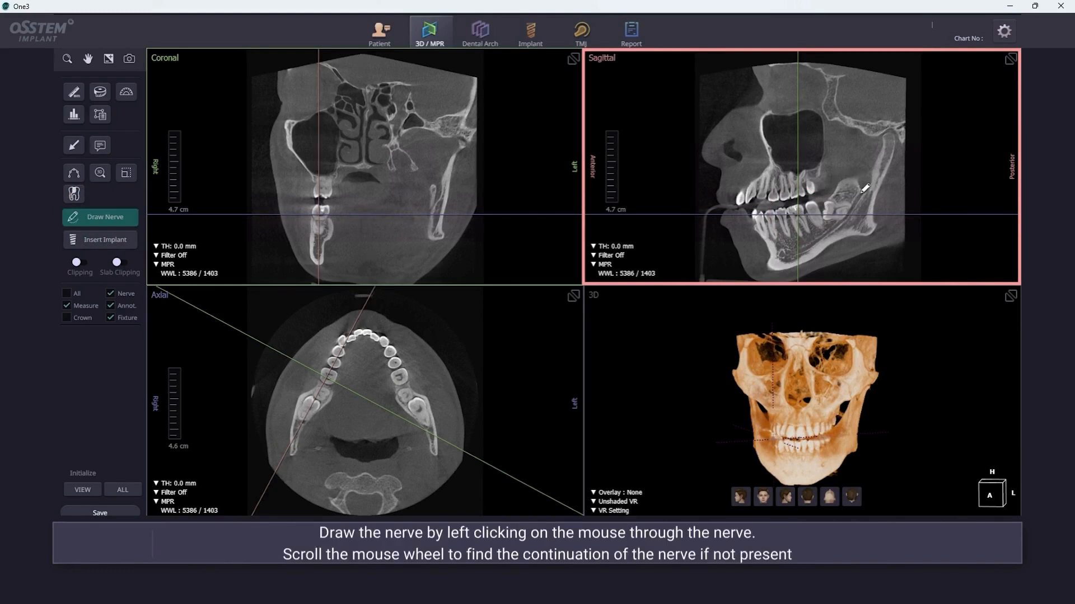
{"action": "left_click", "coordinate": [852, 210]}
{"action": "left_click", "coordinate": [834, 227]}
{"action": "left_click", "coordinate": [810, 246]}
{"action": "scroll", "coordinate": [797, 253], "scroll_direction": "down", "scroll_amount": 1}
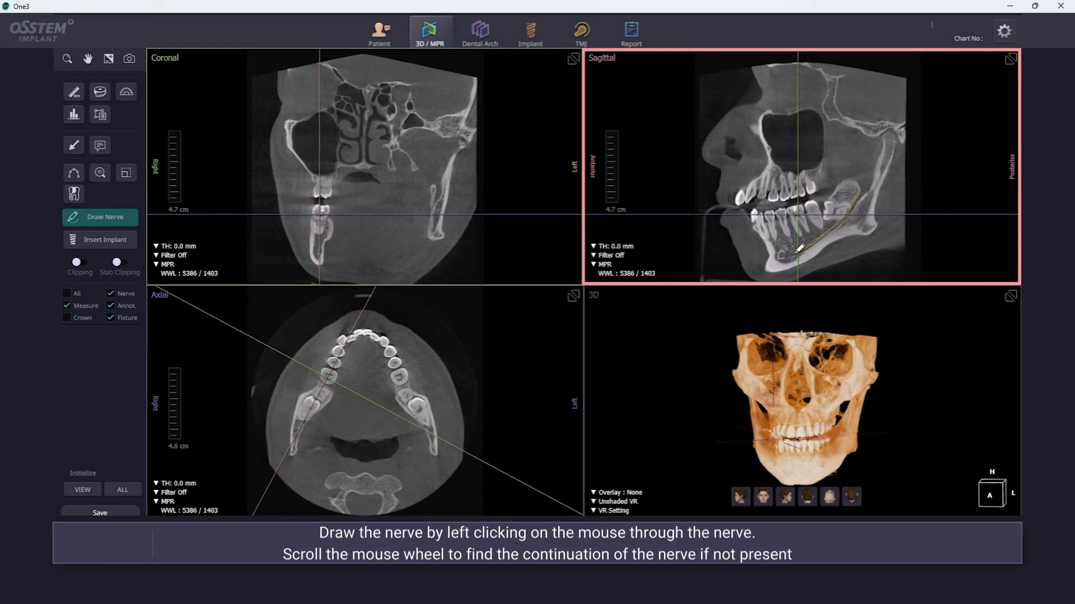
{"action": "double_click", "coordinate": [785, 253]}
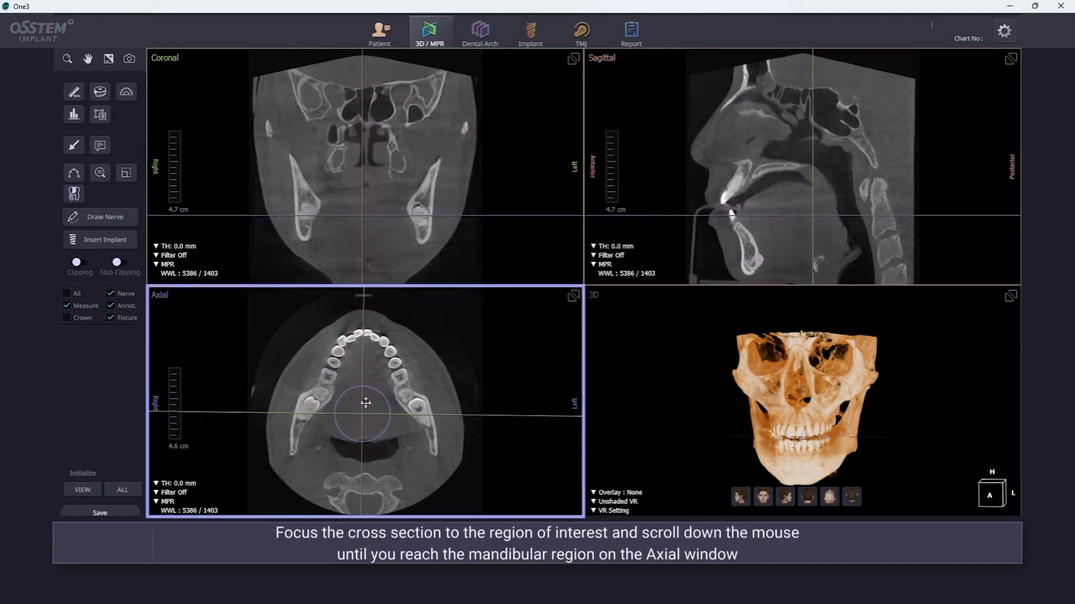
Step: Move the axial axes' centre to the right molar region and rotate the red sagittal axis to run through the right posterior nerve
{"action": "left_click", "coordinate": [362, 395]}
{"action": "left_click_drag", "start_coordinate": [362, 395], "coordinate": [334, 373]}
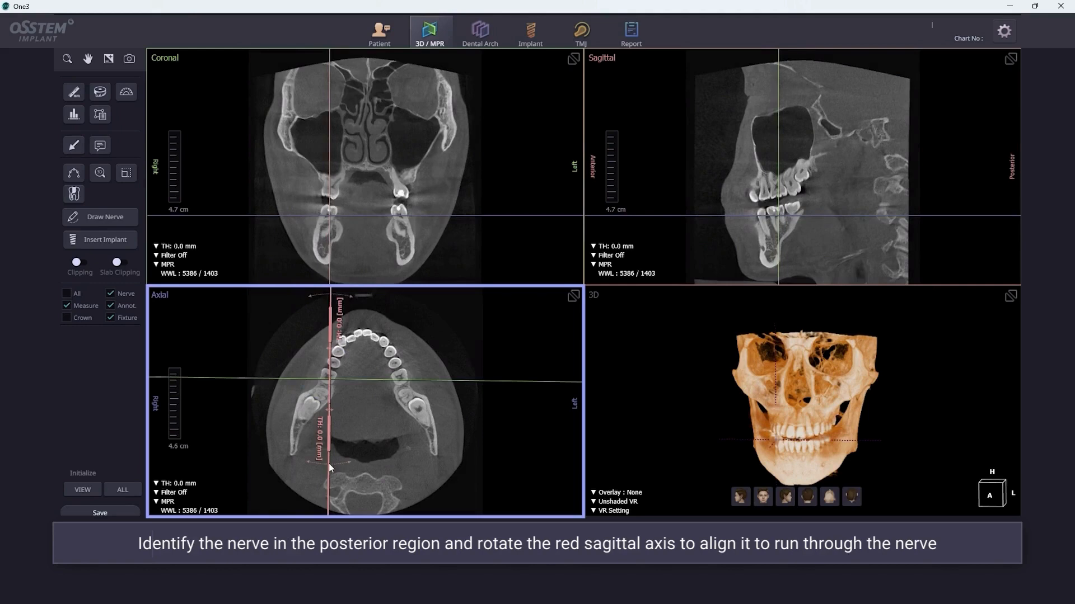
{"action": "left_click_drag", "start_coordinate": [330, 467], "coordinate": [282, 456]}
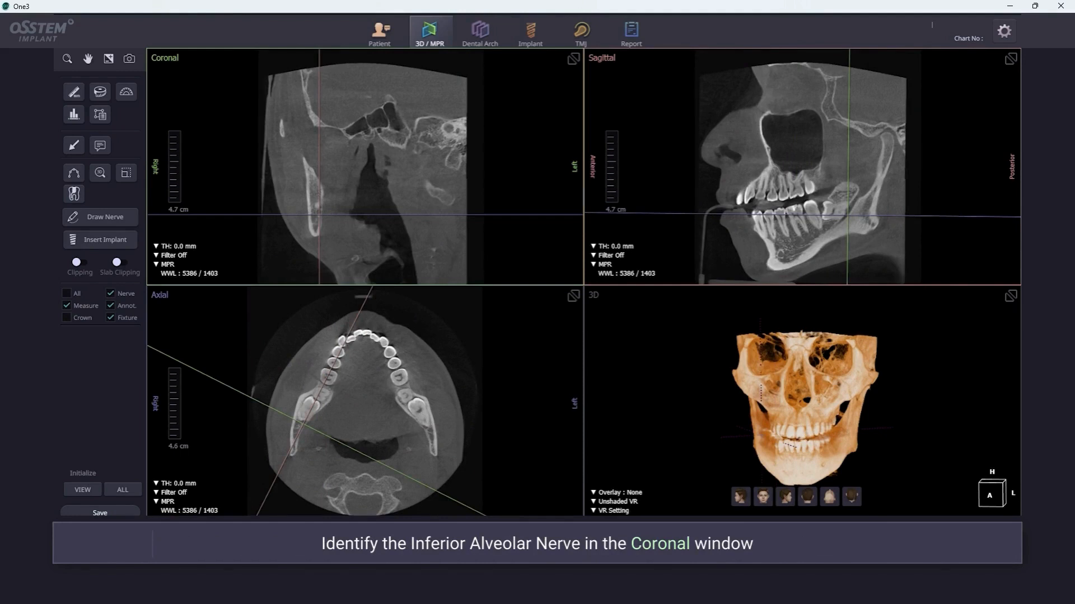
Step: Draw the right inferior alveolar nerve in the Coronal view, marking the canal slice by slice from the posterior mandible forward
{"action": "left_click", "coordinate": [101, 217]}
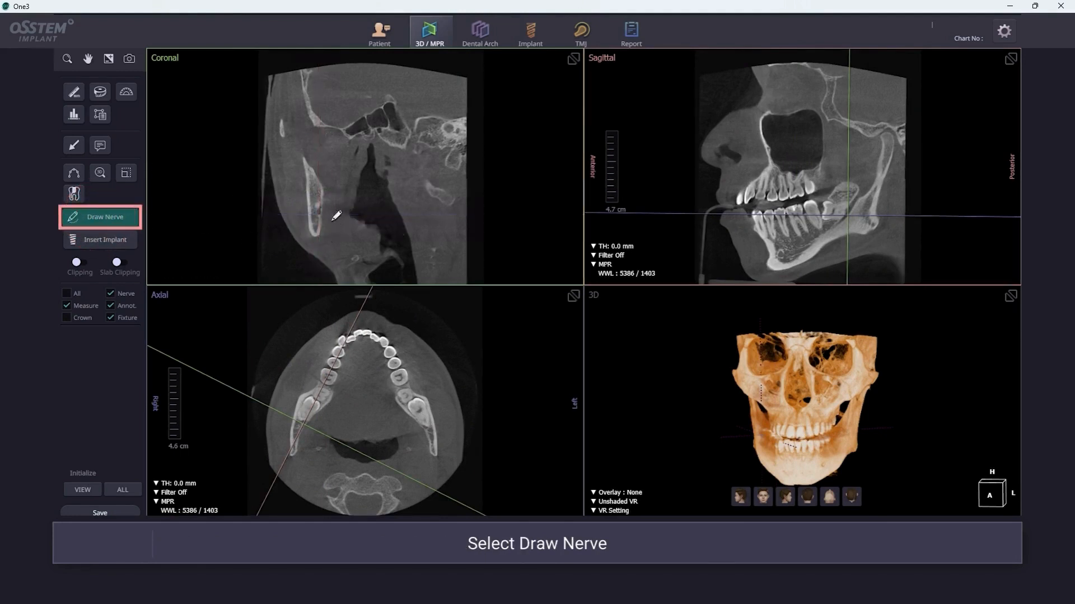
{"action": "scroll", "coordinate": [324, 207], "scroll_direction": "down", "scroll_amount": 8}
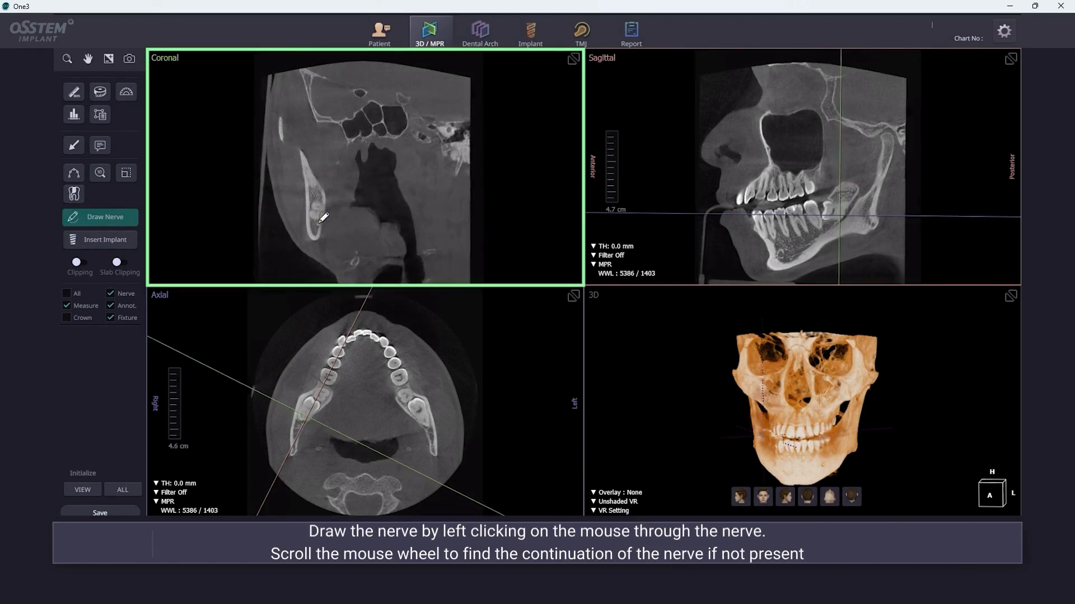
{"action": "scroll", "coordinate": [323, 223], "scroll_direction": "down", "scroll_amount": 8}
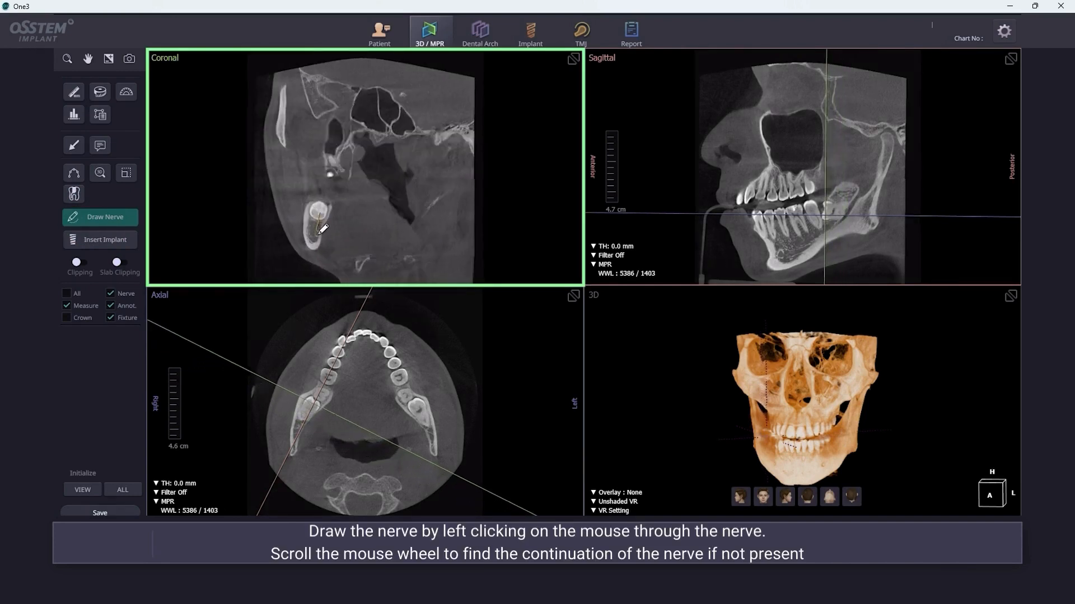
{"action": "scroll", "coordinate": [322, 230], "scroll_direction": "down", "scroll_amount": 6}
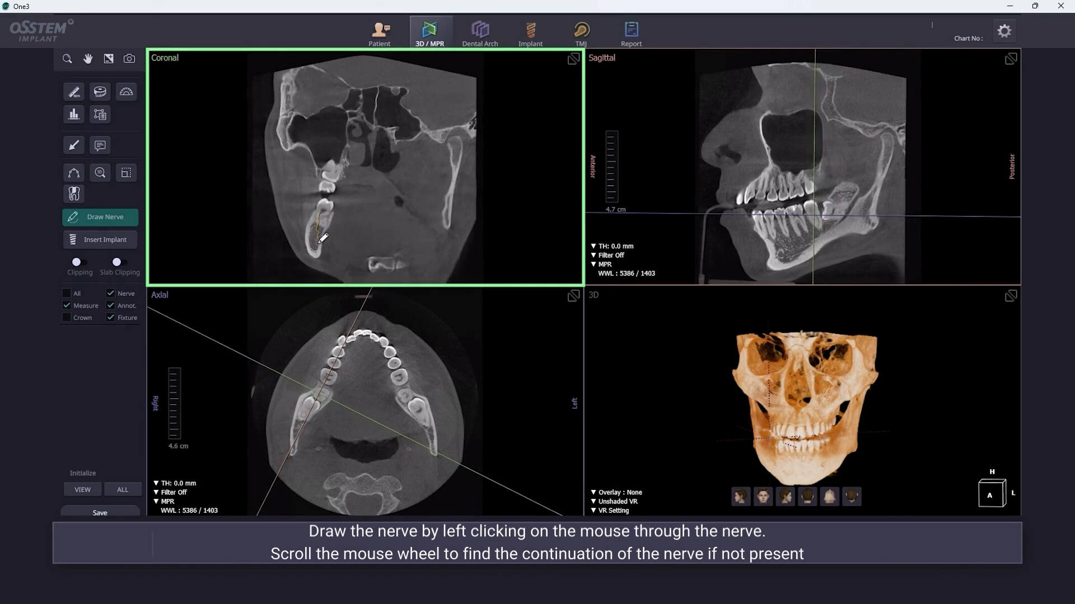
{"action": "scroll", "coordinate": [324, 242], "scroll_direction": "down", "scroll_amount": 6}
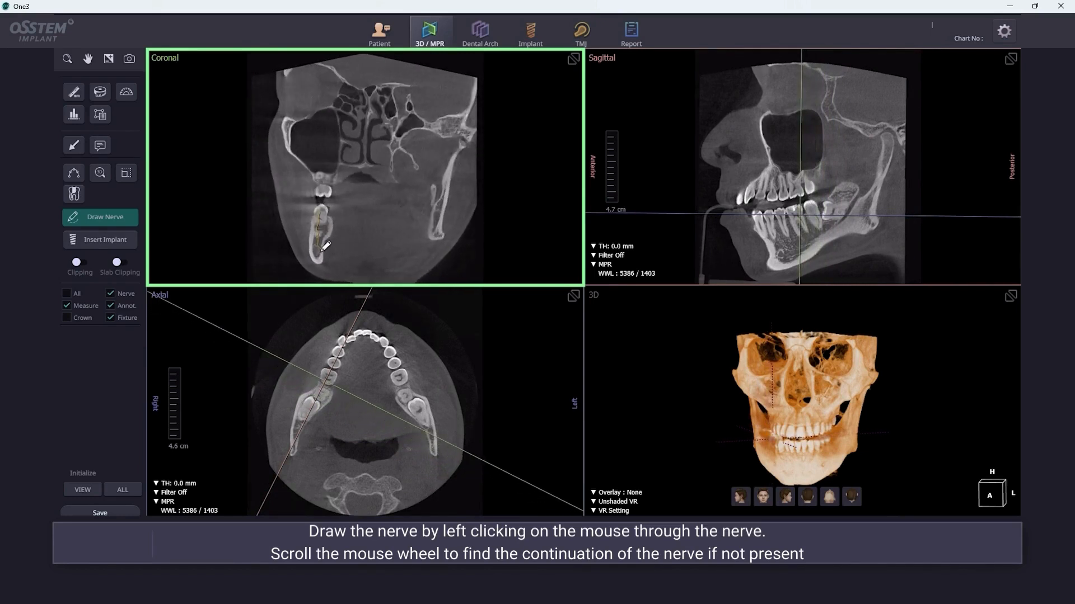
{"action": "scroll", "coordinate": [325, 249], "scroll_direction": "down", "scroll_amount": 5}
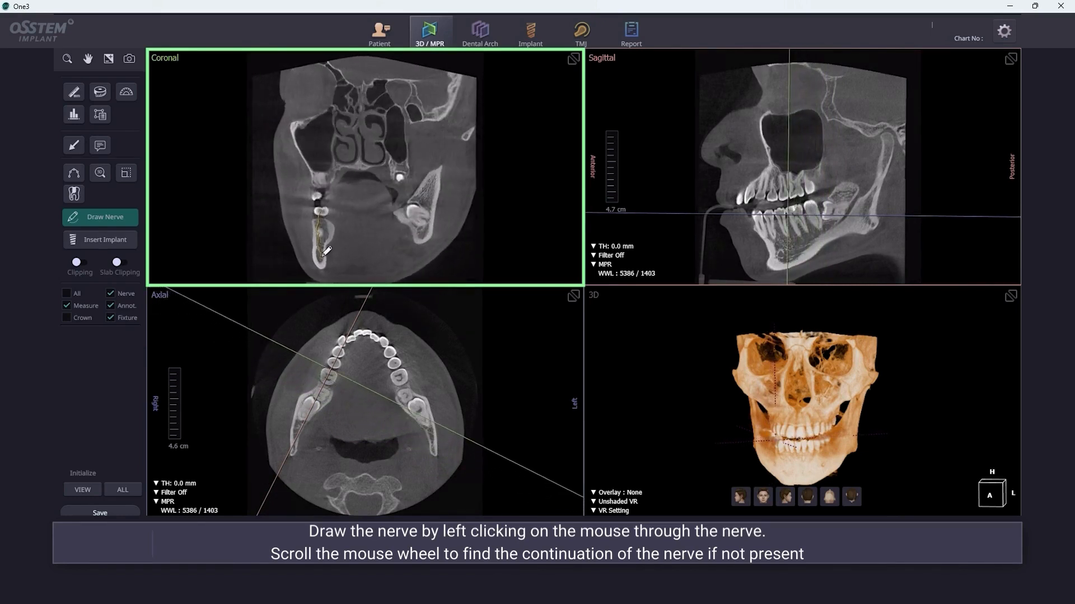
{"action": "double_click", "coordinate": [324, 253]}
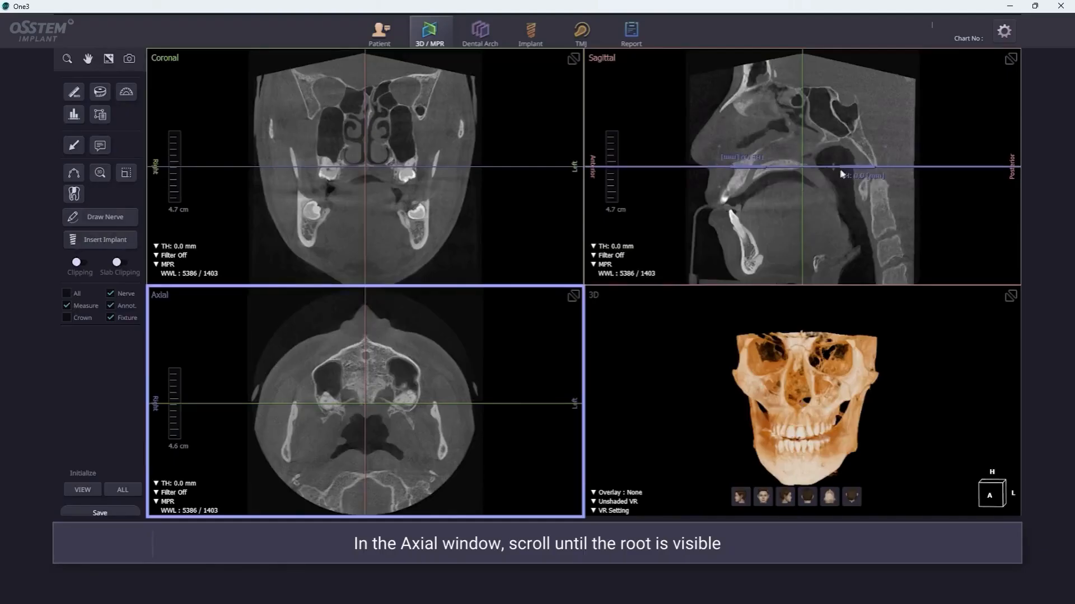
Step: Draw the dental arch through the lower tooth roots in the Axial view, from right to left posterior mandible, and adjust its front in Scout
{"action": "left_click_drag", "start_coordinate": [834, 173], "coordinate": [829, 216]}
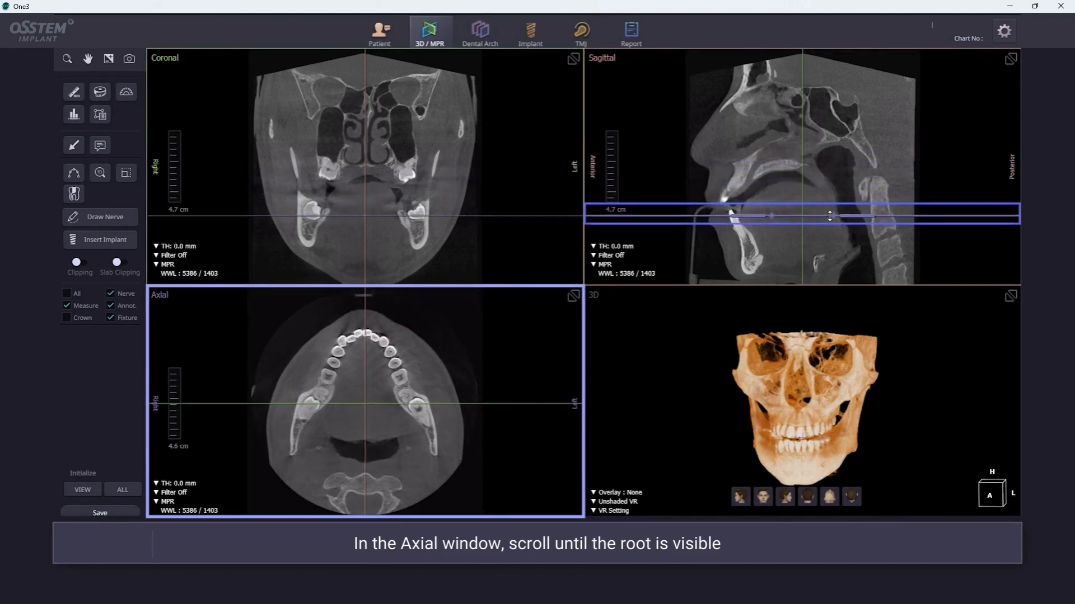
{"action": "left_click", "coordinate": [74, 174]}
{"action": "left_click", "coordinate": [291, 456]}
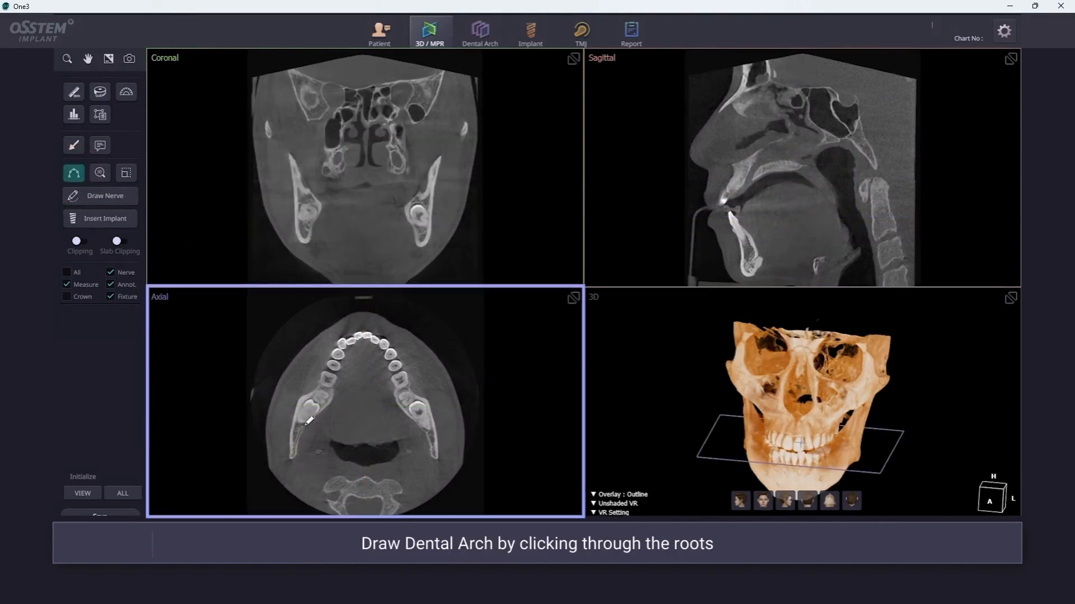
{"action": "left_click", "coordinate": [321, 398]}
{"action": "left_click", "coordinate": [329, 380]}
{"action": "left_click", "coordinate": [338, 355]}
{"action": "left_click", "coordinate": [351, 340]}
{"action": "left_click", "coordinate": [359, 335]}
{"action": "left_click", "coordinate": [368, 336]}
{"action": "left_click", "coordinate": [374, 339]}
{"action": "left_click", "coordinate": [384, 344]}
{"action": "left_click", "coordinate": [391, 355]}
{"action": "left_click", "coordinate": [395, 367]}
{"action": "left_click", "coordinate": [400, 381]}
{"action": "left_click", "coordinate": [405, 397]}
{"action": "left_click", "coordinate": [419, 413]}
{"action": "double_click", "coordinate": [438, 454]}
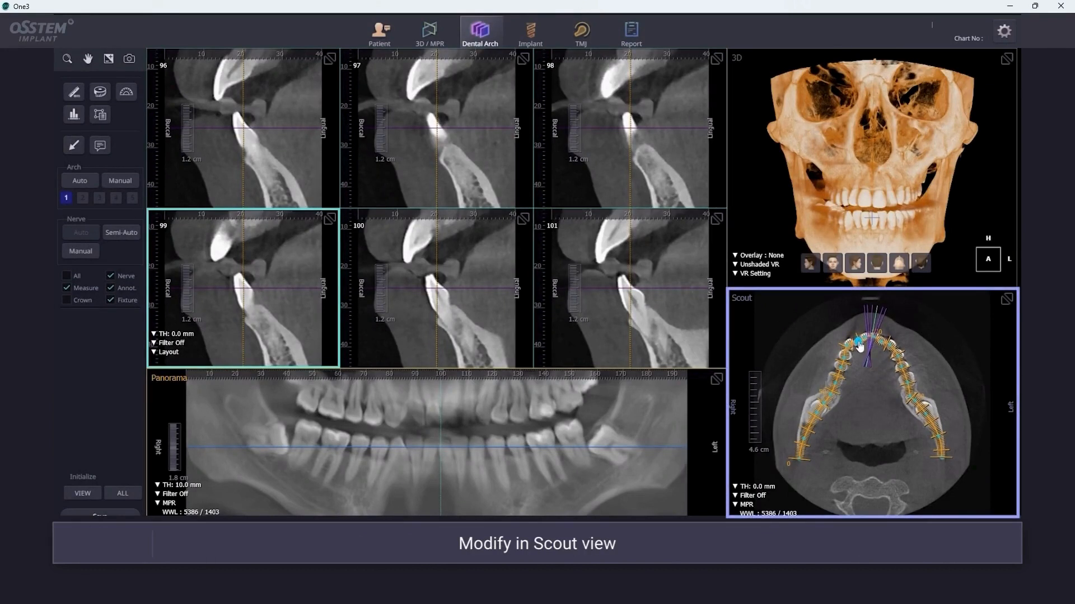
{"action": "left_click_drag", "start_coordinate": [860, 346], "coordinate": [877, 344]}
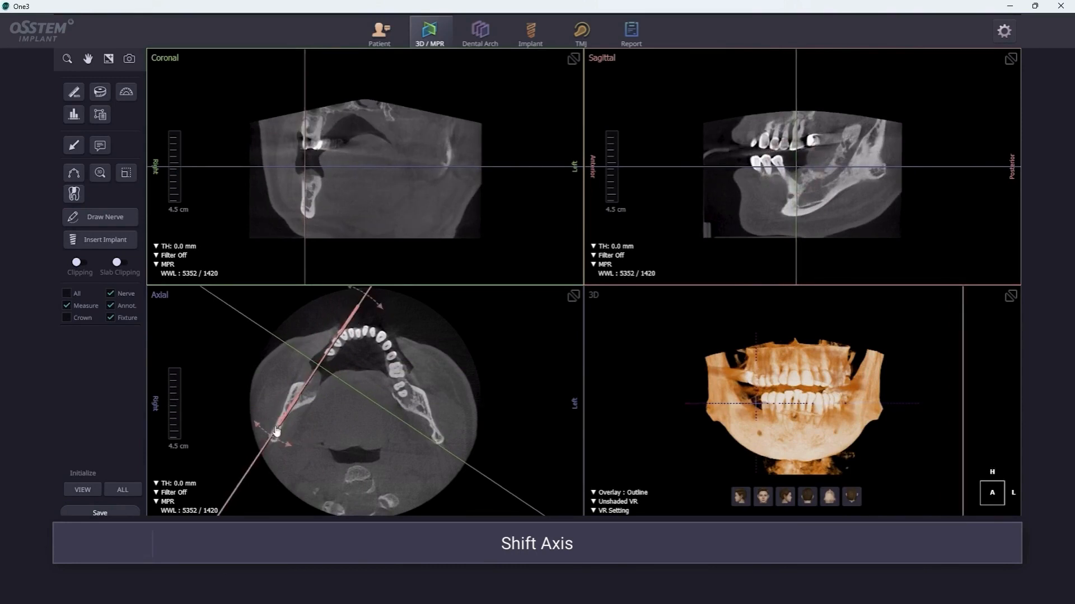
Step: Tilt the axes in the Sagittal view at the right edentulous site and trace the right inferior alveolar nerve from the ramus forward
{"action": "left_click_drag", "start_coordinate": [796, 252], "coordinate": [817, 254]}
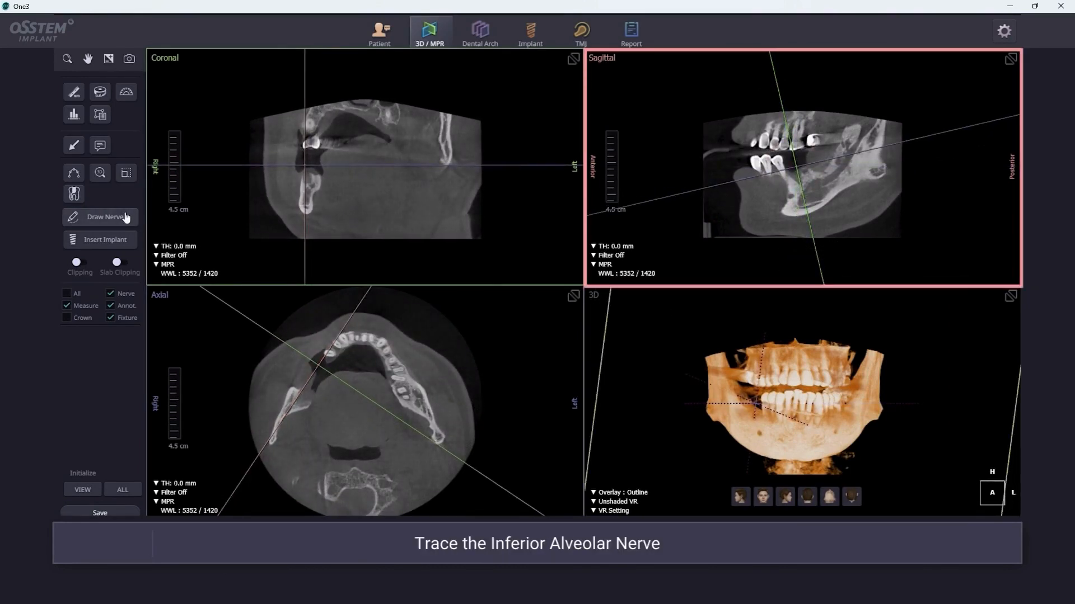
{"action": "left_click", "coordinate": [126, 217]}
{"action": "mouse_move", "coordinate": [860, 139]}
{"action": "left_mouse_down"}
{"action": "mouse_move", "coordinate": [843, 165]}
{"action": "mouse_move", "coordinate": [793, 195]}
{"action": "left_mouse_up"}
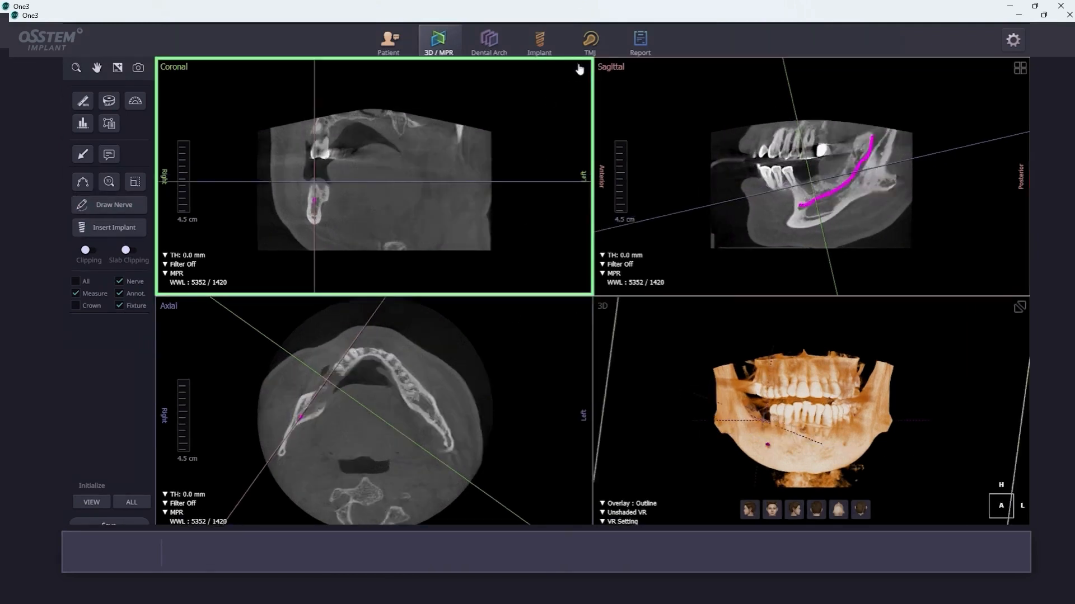
Step: Enlarge the Coronal view and measure the bone dimensions at the right edentulous site above the traced nerve
{"action": "left_click", "coordinate": [582, 69]}
{"action": "left_click", "coordinate": [83, 100]}
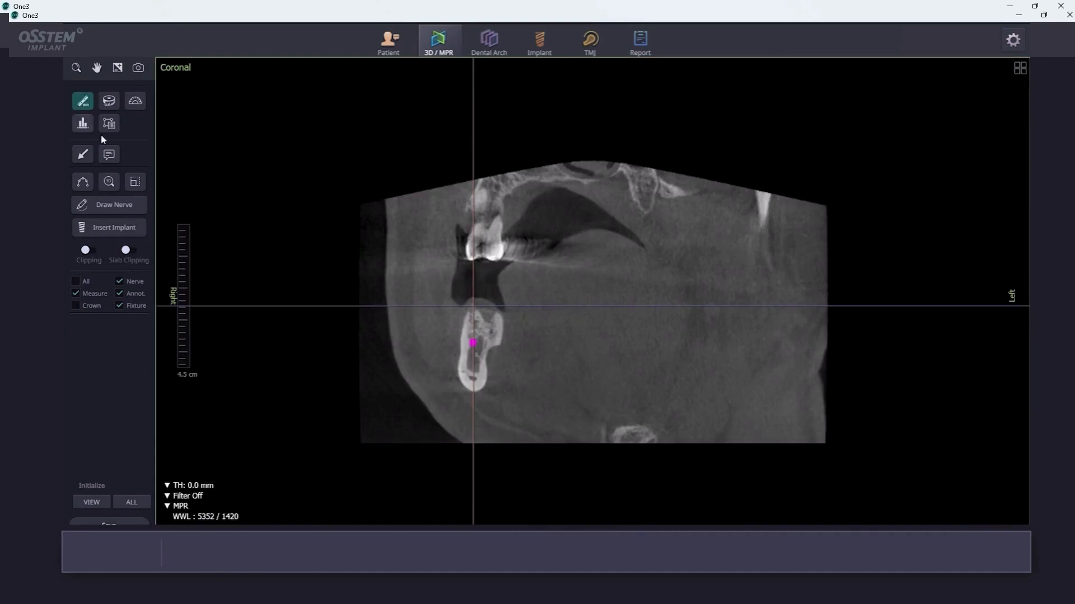
{"action": "mouse_move", "coordinate": [464, 320]}
{"action": "left_mouse_down"}
{"action": "mouse_move", "coordinate": [502, 320]}
{"action": "mouse_move", "coordinate": [503, 331]}
{"action": "mouse_move", "coordinate": [473, 338]}
{"action": "mouse_move", "coordinate": [515, 281]}
{"action": "left_mouse_up"}
{"action": "key", "text": "Escape"}
{"action": "left_click_drag", "start_coordinate": [497, 333], "coordinate": [523, 363]}
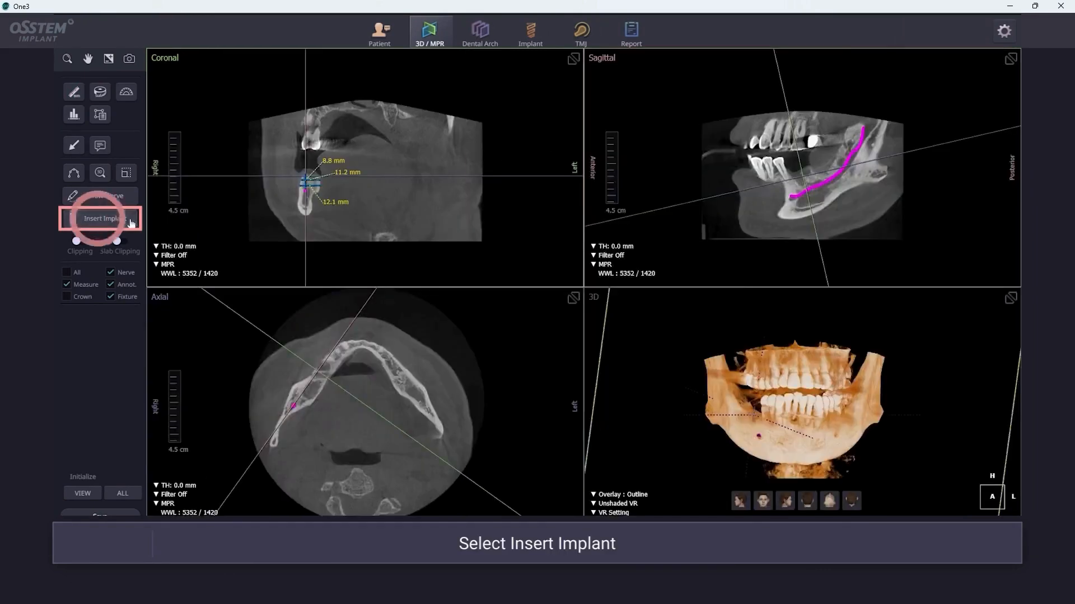
Step: Insert an Osstem TS III implant TS3S4006S, 4.0 mm diameter and 7.0 mm long, for tooth 45 at the right edentulous site
{"action": "left_click", "coordinate": [133, 228]}
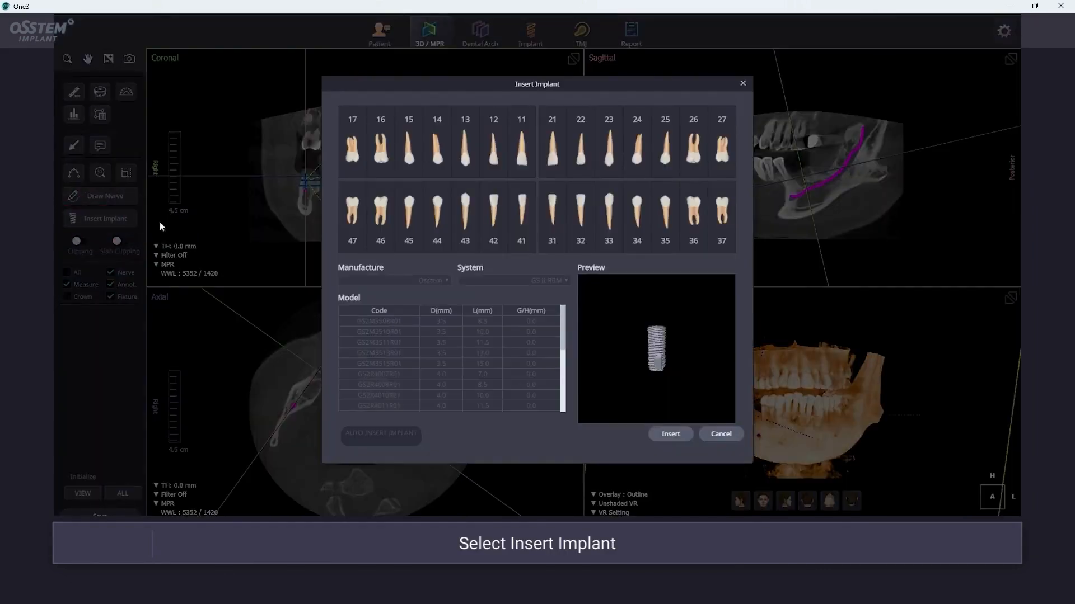
{"action": "left_click", "coordinate": [412, 239]}
{"action": "left_click_drag", "start_coordinate": [470, 89], "coordinate": [574, 83]}
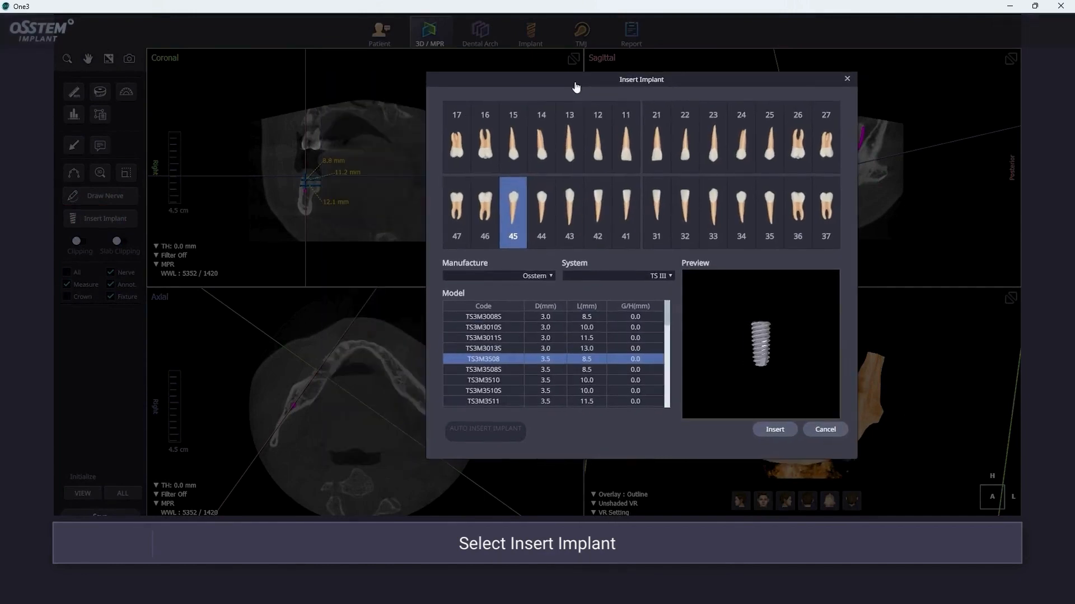
{"action": "scroll", "coordinate": [609, 331], "scroll_direction": "down", "scroll_amount": 3}
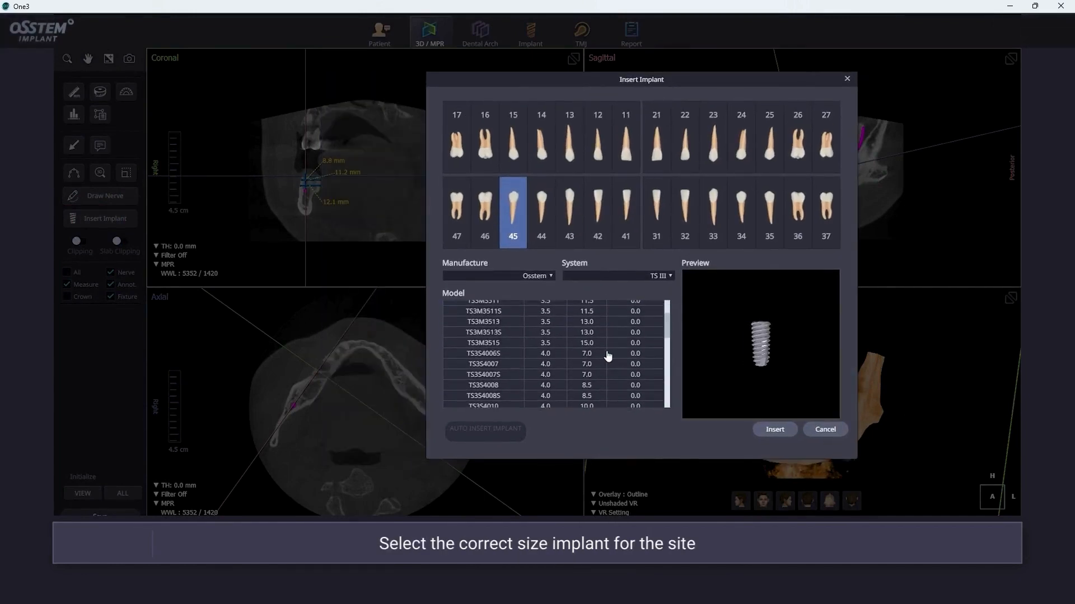
{"action": "left_click", "coordinate": [608, 356]}
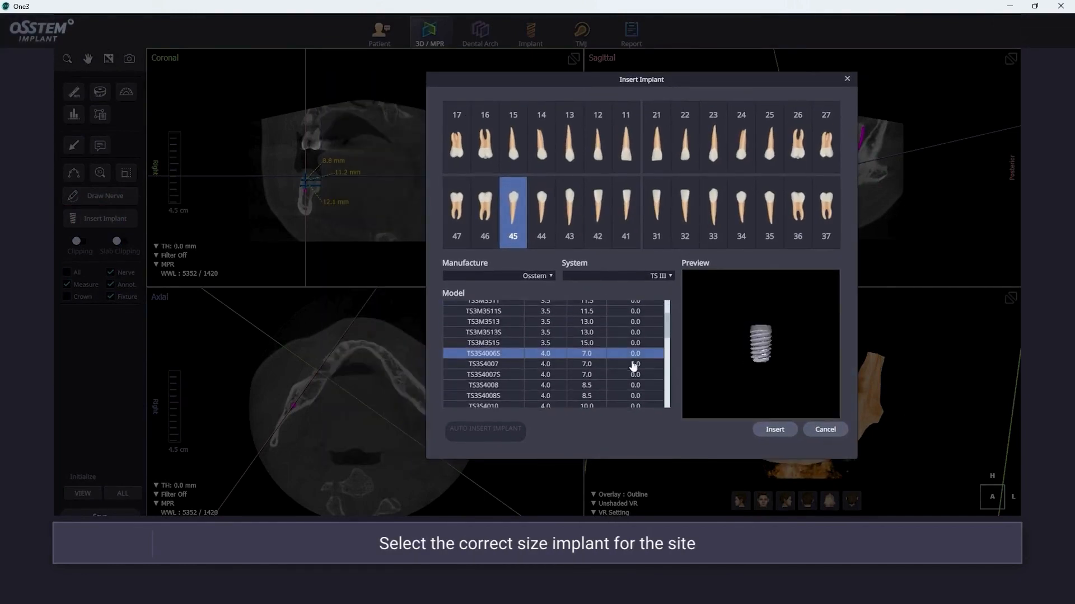
{"action": "left_click", "coordinate": [764, 431]}
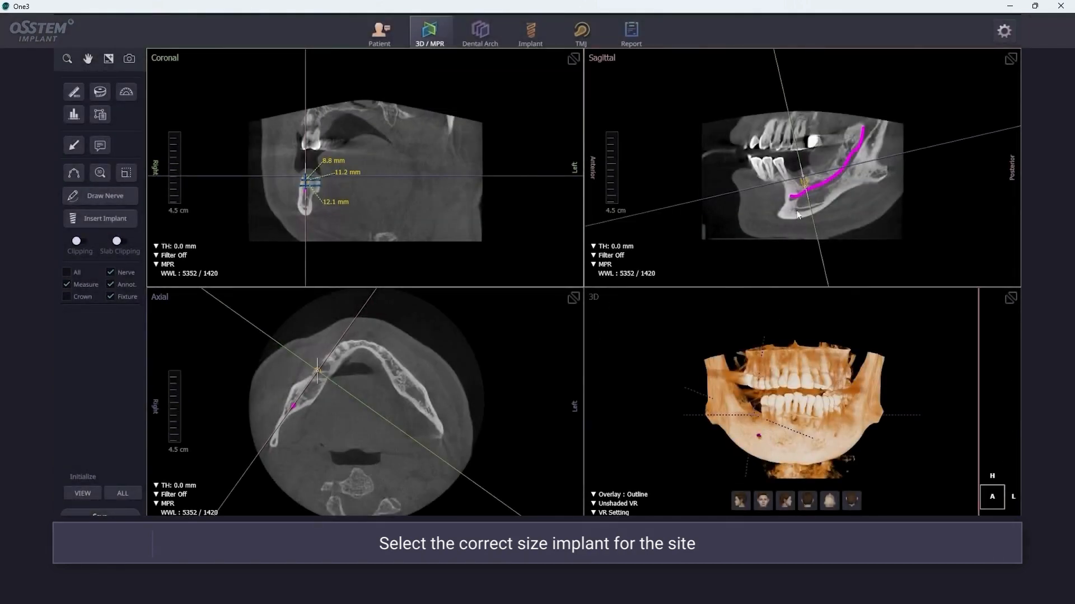
{"action": "left_click_drag", "start_coordinate": [804, 181], "coordinate": [805, 179]}
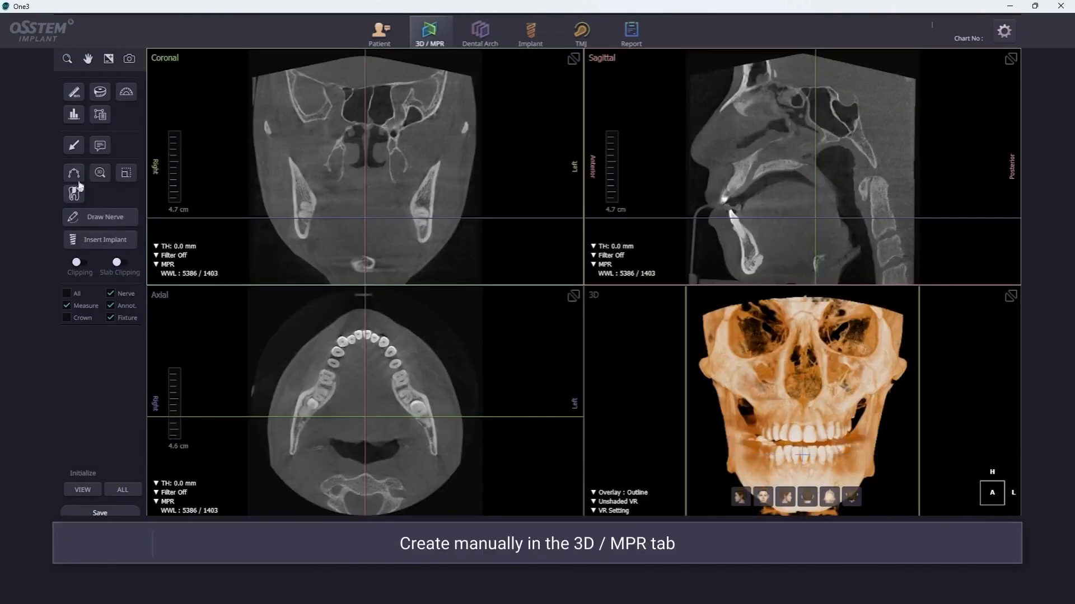
Step: Draw a dental arch manually along the lower teeth in the Axial view, and create one automatically in the Dental Arch module
{"action": "left_click", "coordinate": [79, 181]}
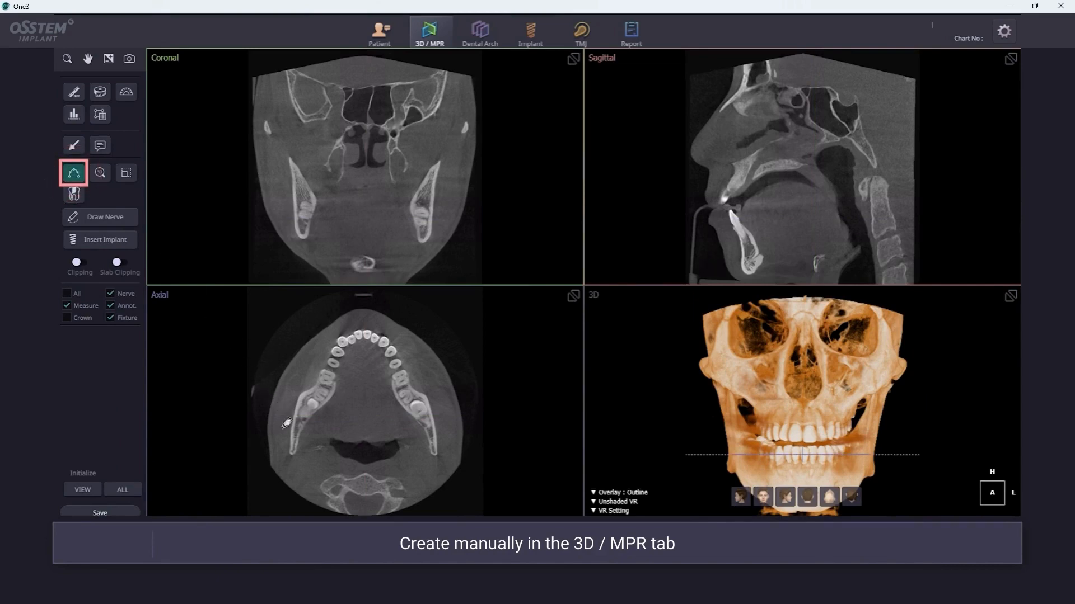
{"action": "left_click_drag", "start_coordinate": [293, 446], "coordinate": [355, 336]}
{"action": "double_click", "coordinate": [359, 336]}
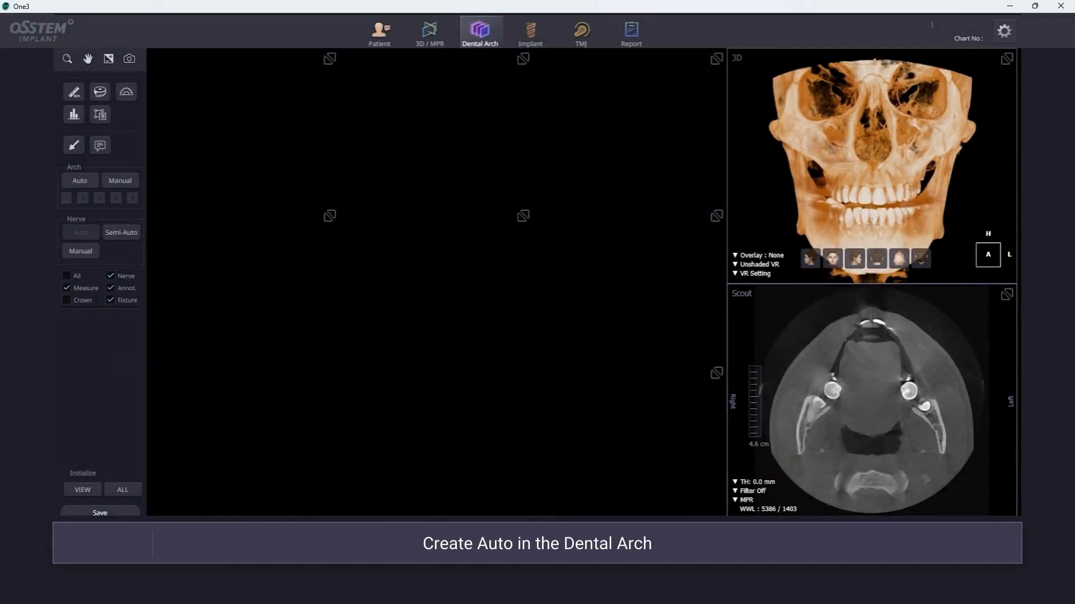
{"action": "left_click", "coordinate": [81, 182]}
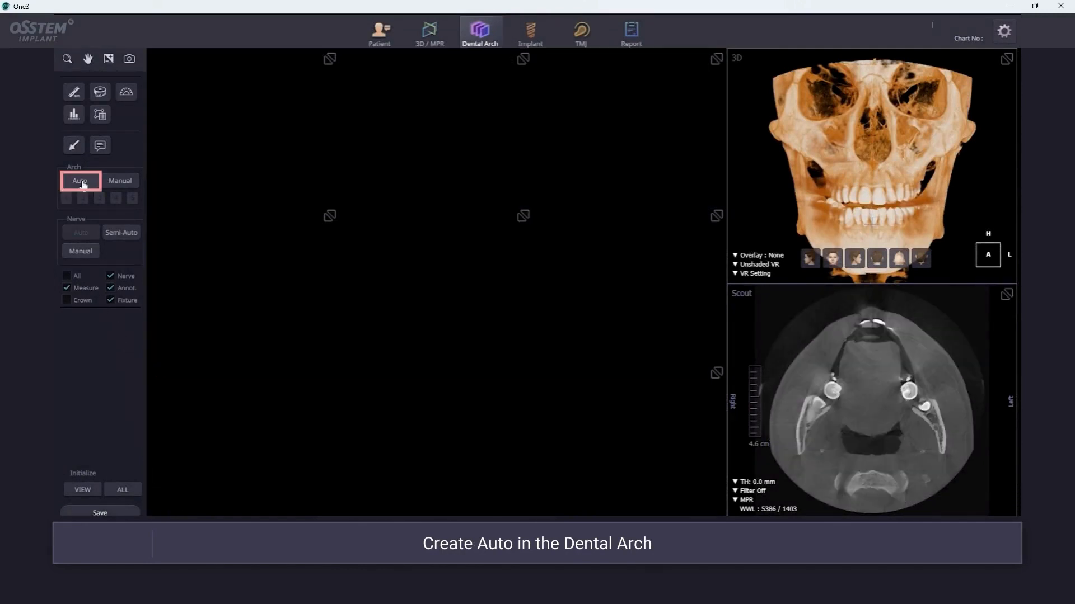
{"action": "left_click", "coordinate": [82, 183]}
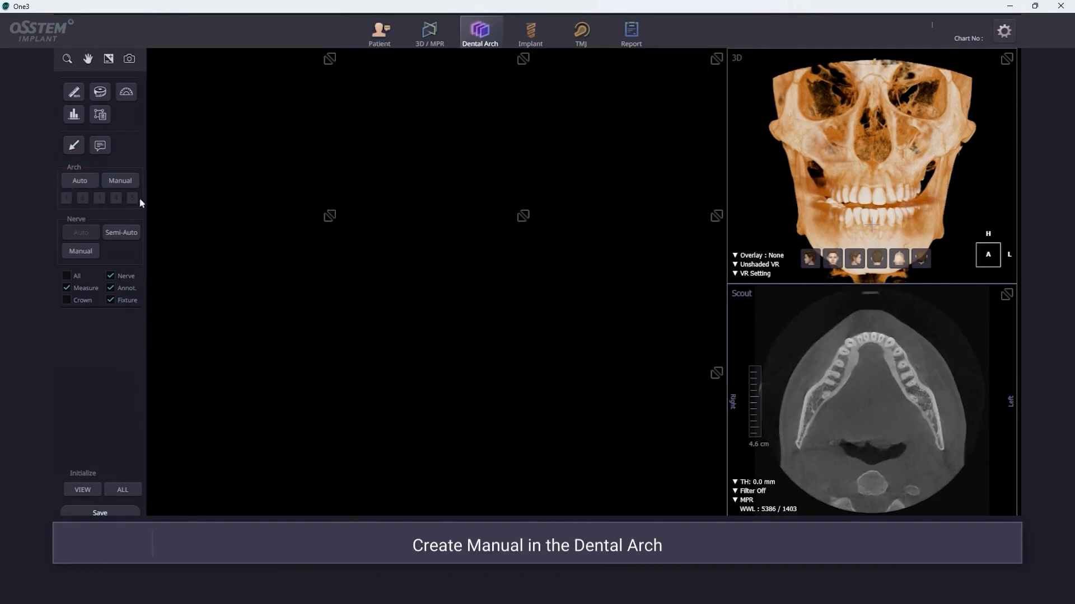
Step: Draw a manual dental arch along the mandible in the Scout view, and delete arch curve 2
{"action": "left_click", "coordinate": [120, 181]}
{"action": "mouse_move", "coordinate": [799, 443]}
{"action": "left_mouse_down"}
{"action": "mouse_move", "coordinate": [818, 399]}
{"action": "mouse_move", "coordinate": [878, 334]}
{"action": "mouse_move", "coordinate": [937, 407]}
{"action": "mouse_move", "coordinate": [944, 441]}
{"action": "left_mouse_up"}
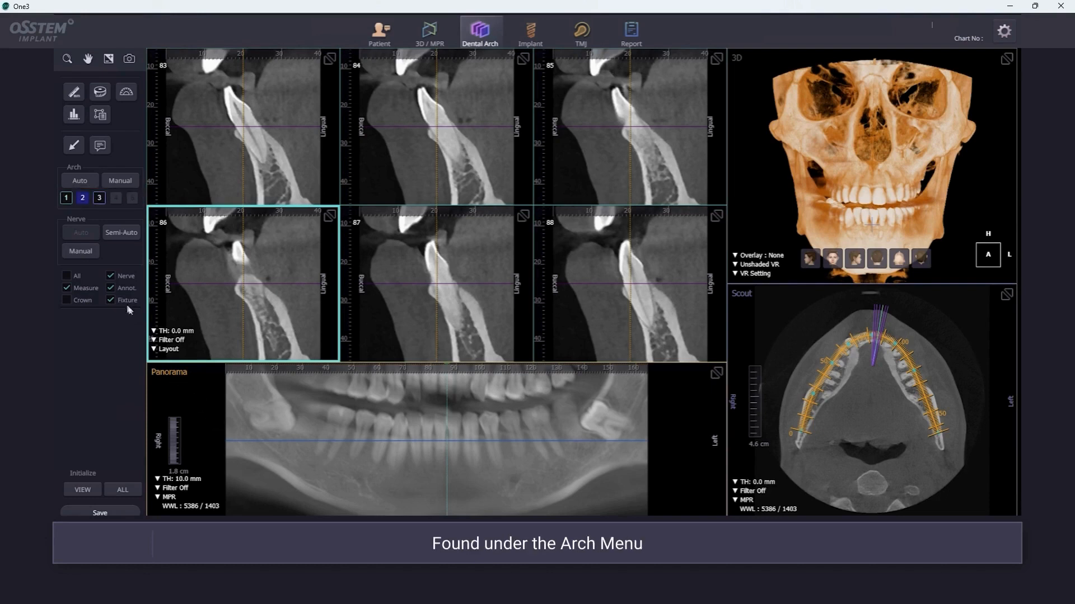
{"action": "right_click", "coordinate": [83, 201]}
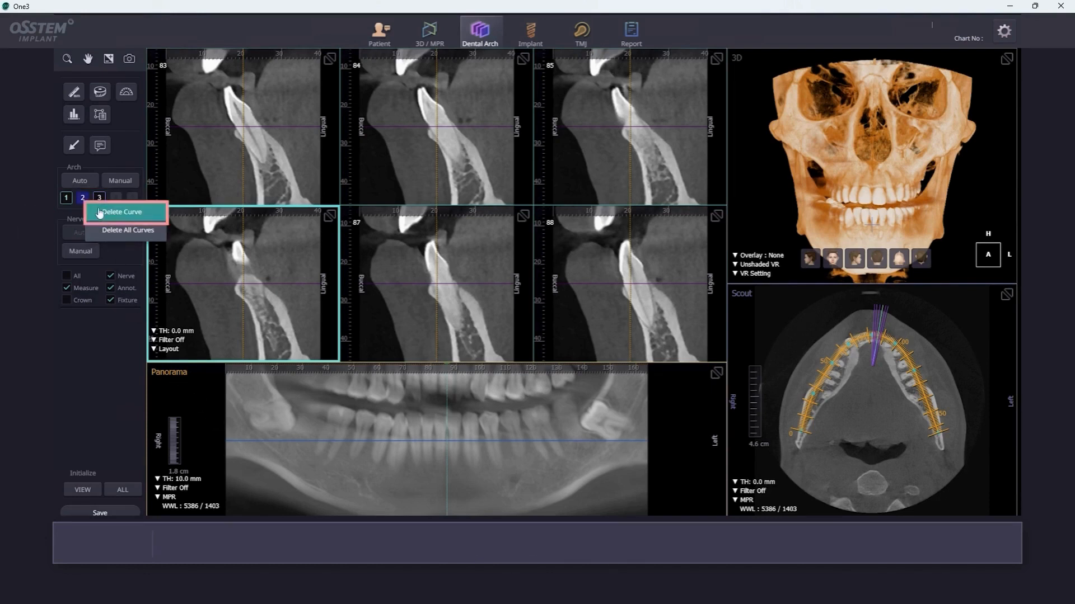
{"action": "left_click", "coordinate": [118, 212]}
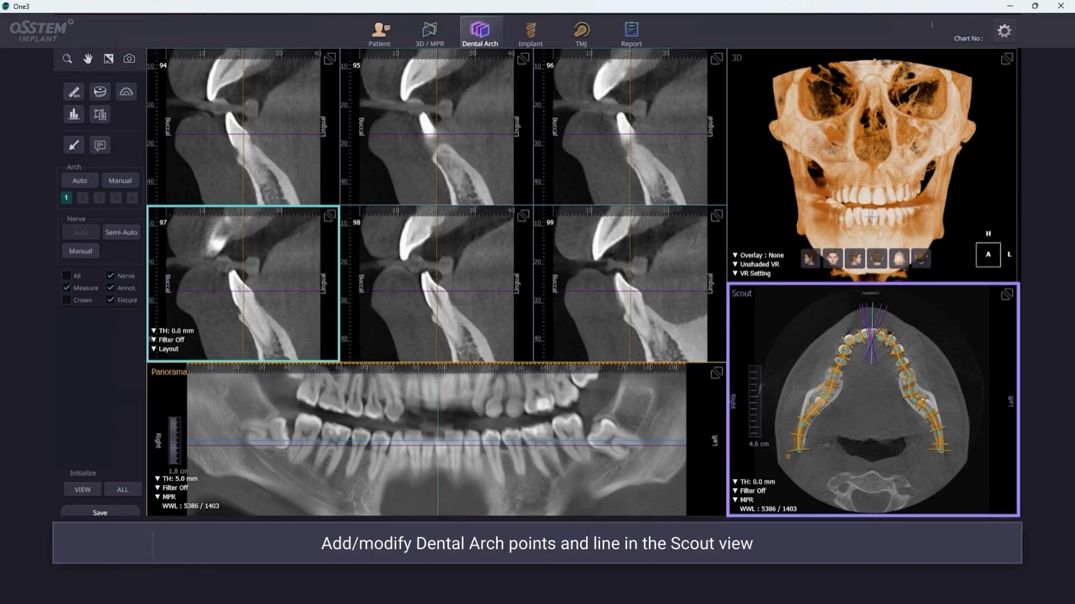
Step: Enlarge the Scout view, add a point to the arch beside the right impacted molar, and move it forward along the molar
{"action": "left_click", "coordinate": [1004, 298]}
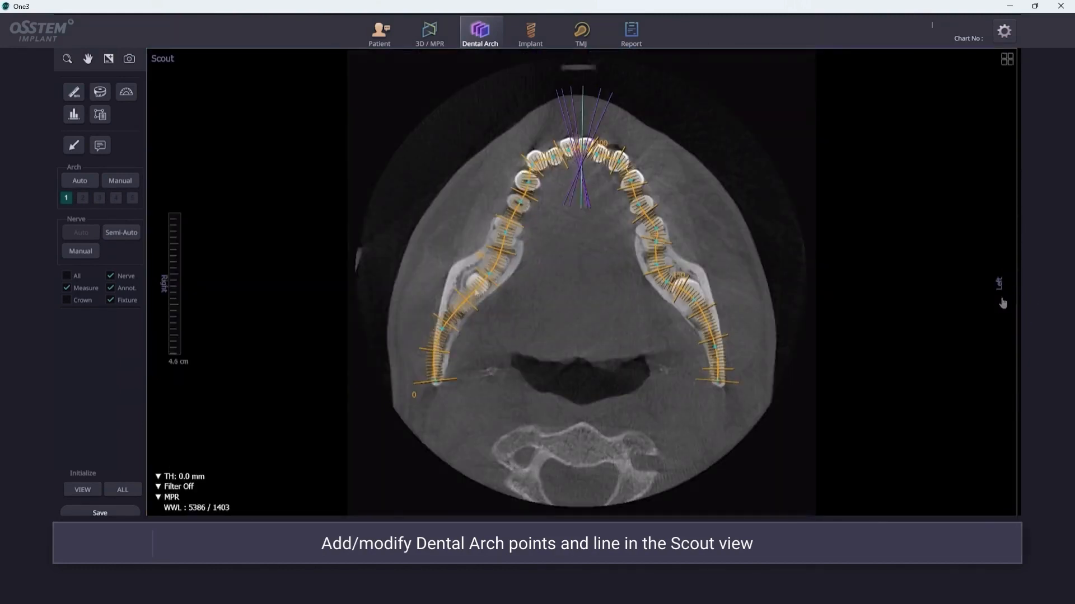
{"action": "right_click", "coordinate": [474, 296]}
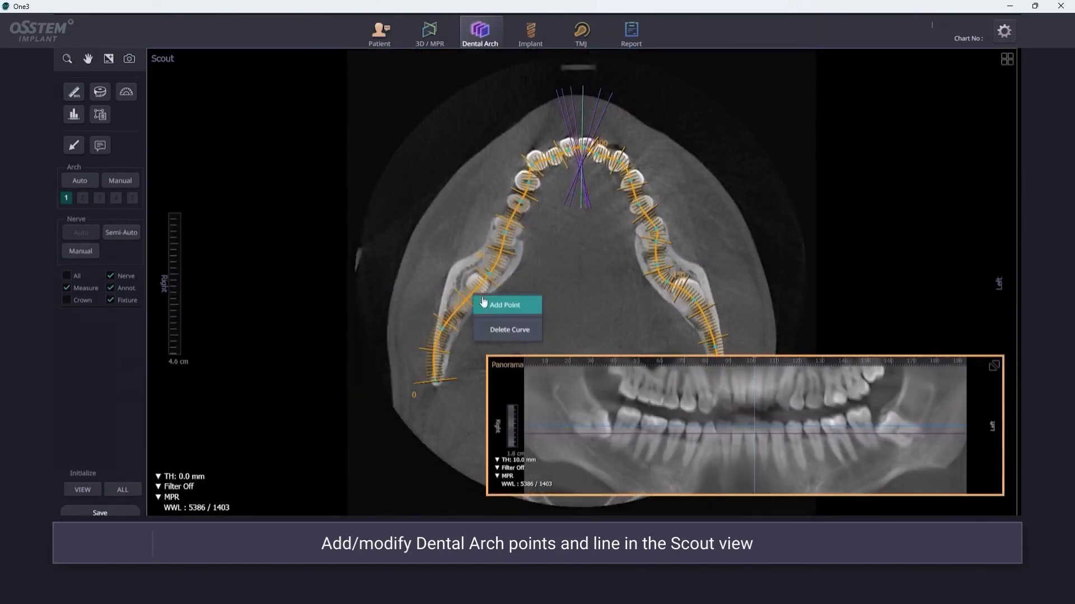
{"action": "left_click", "coordinate": [492, 306]}
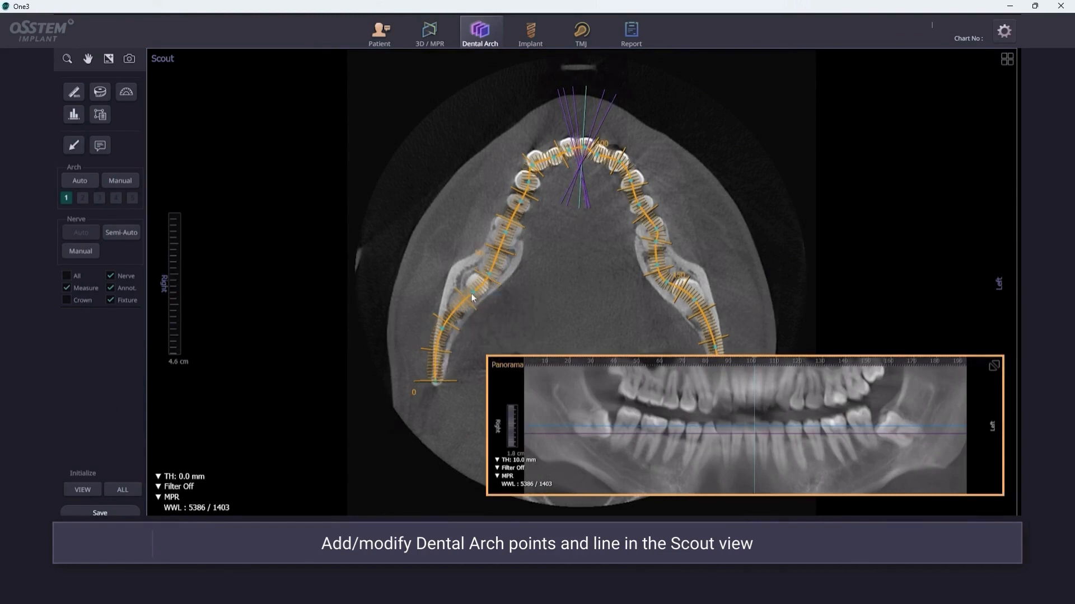
{"action": "left_click_drag", "start_coordinate": [474, 293], "coordinate": [493, 263]}
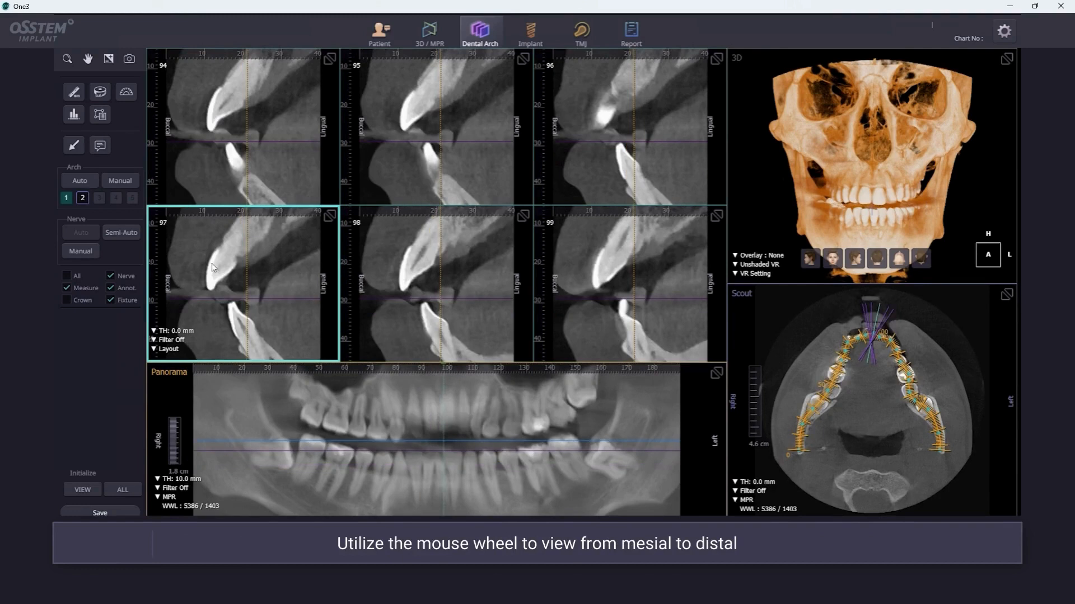
Step: Examine each of the six cross-sectional views and page through the anterior slices in the mesial-distal direction
{"action": "left_click", "coordinate": [228, 157]}
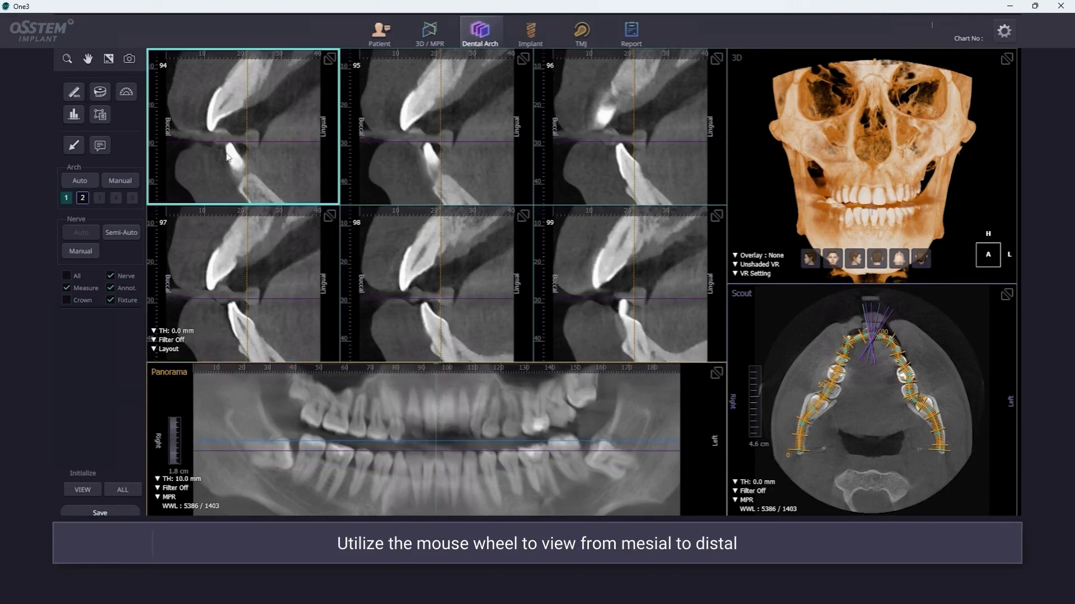
{"action": "left_click", "coordinate": [371, 158]}
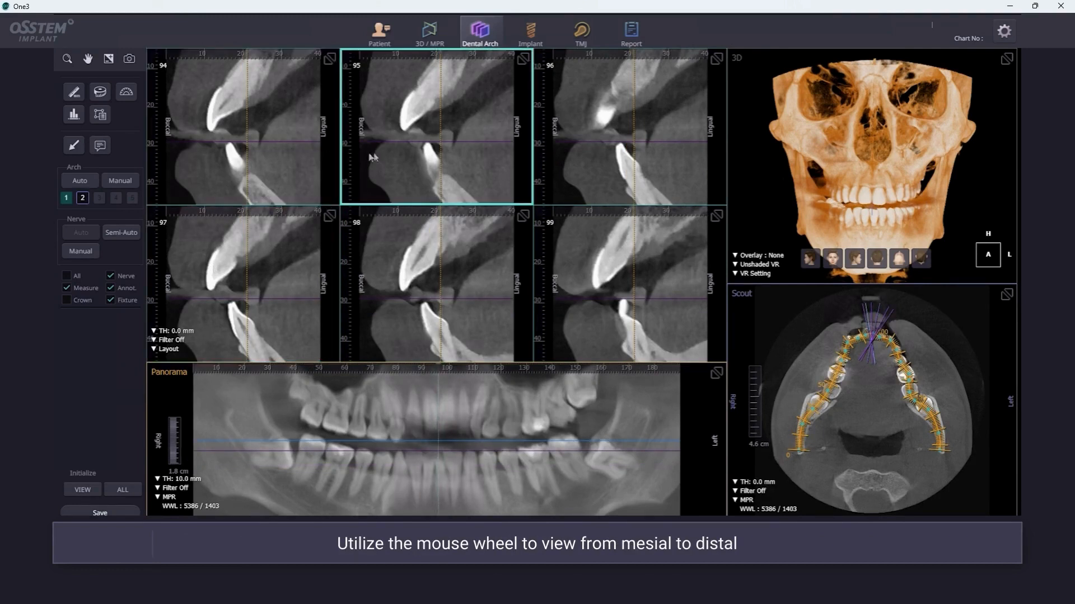
{"action": "left_click", "coordinate": [544, 163]}
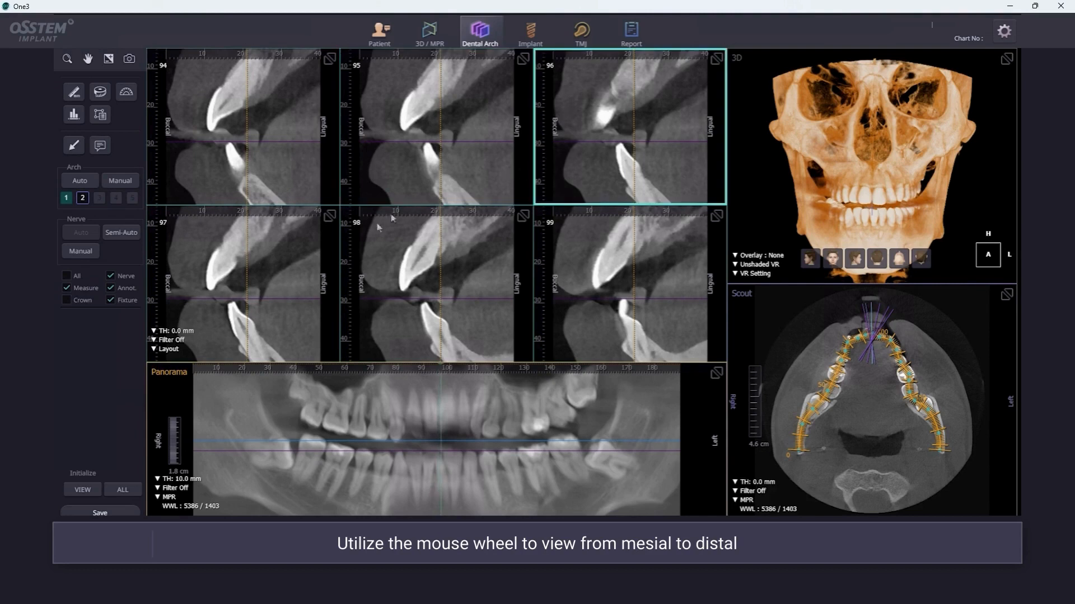
{"action": "left_click", "coordinate": [319, 252]}
{"action": "left_click", "coordinate": [385, 247]}
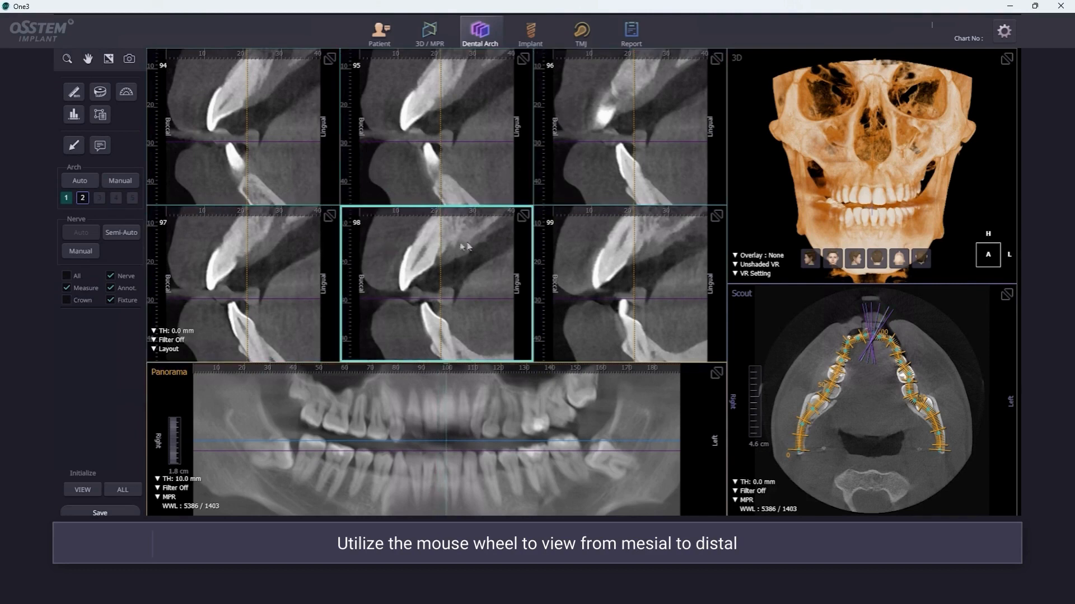
{"action": "left_click", "coordinate": [553, 256]}
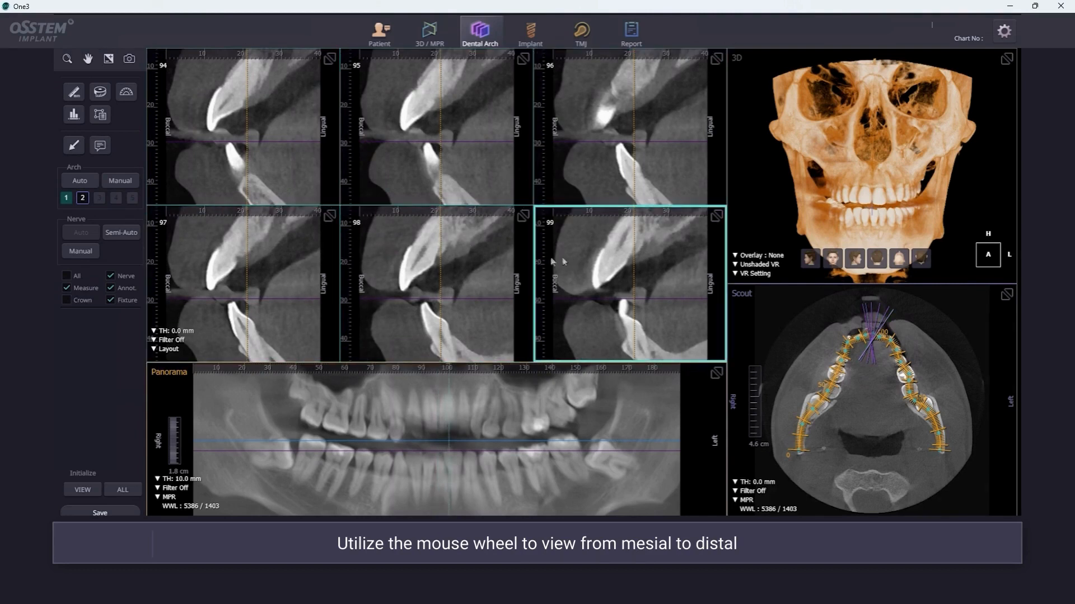
{"action": "left_click", "coordinate": [313, 250]}
{"action": "scroll", "coordinate": [402, 255], "scroll_direction": "up", "scroll_amount": 4}
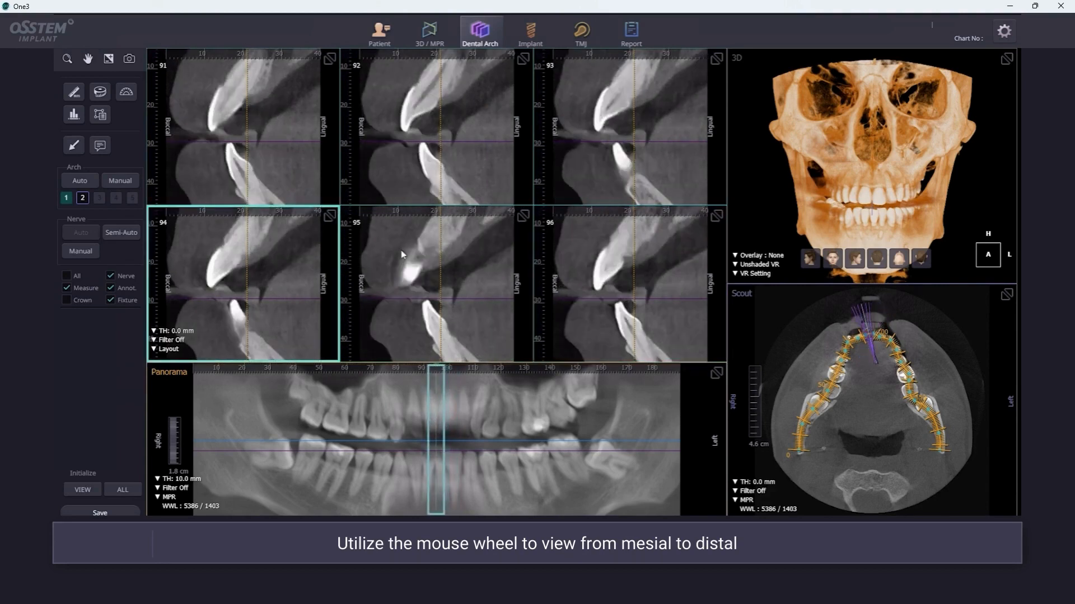
{"action": "scroll", "coordinate": [402, 254], "scroll_direction": "up", "scroll_amount": 2}
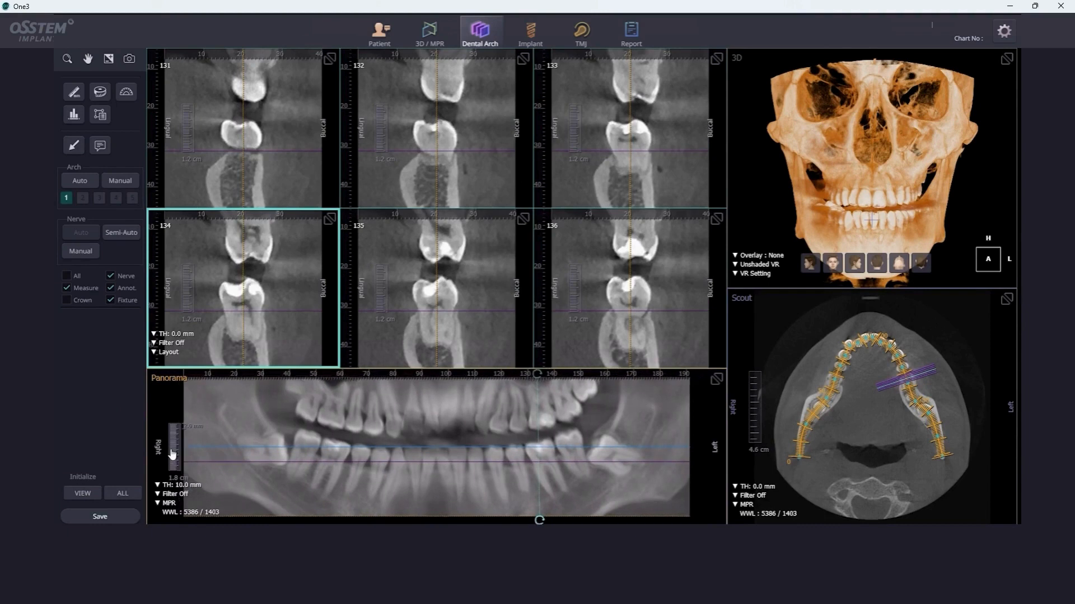
Step: Tilt the cross-section line in the Panorama view and reposition the purple and blue lines across the maxilla and mandible
{"action": "left_click", "coordinate": [538, 519]}
{"action": "left_click_drag", "start_coordinate": [538, 519], "coordinate": [560, 520]}
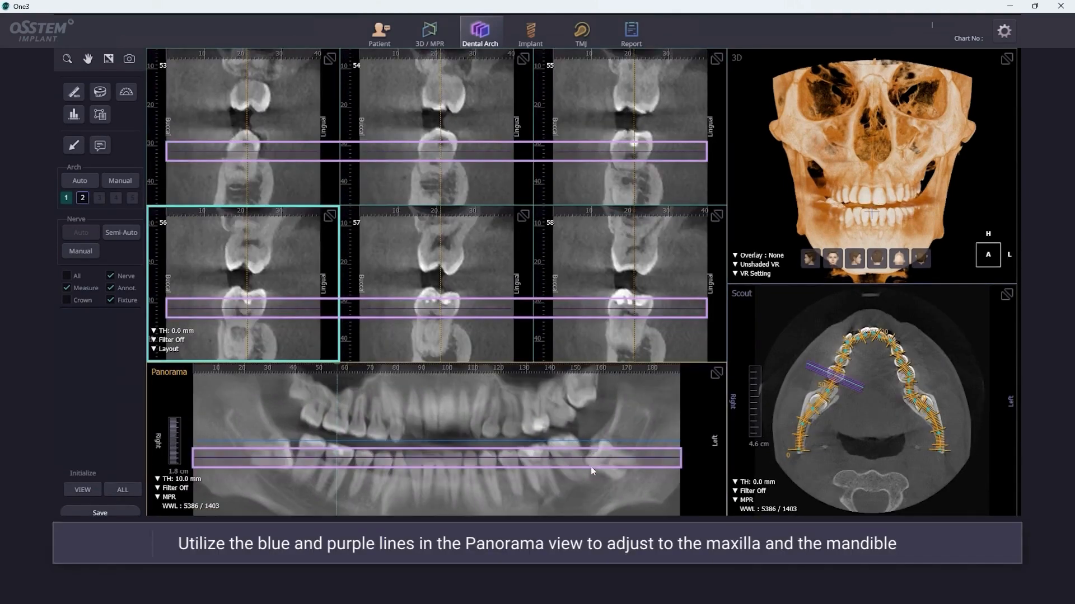
{"action": "left_click_drag", "start_coordinate": [590, 466], "coordinate": [595, 396]}
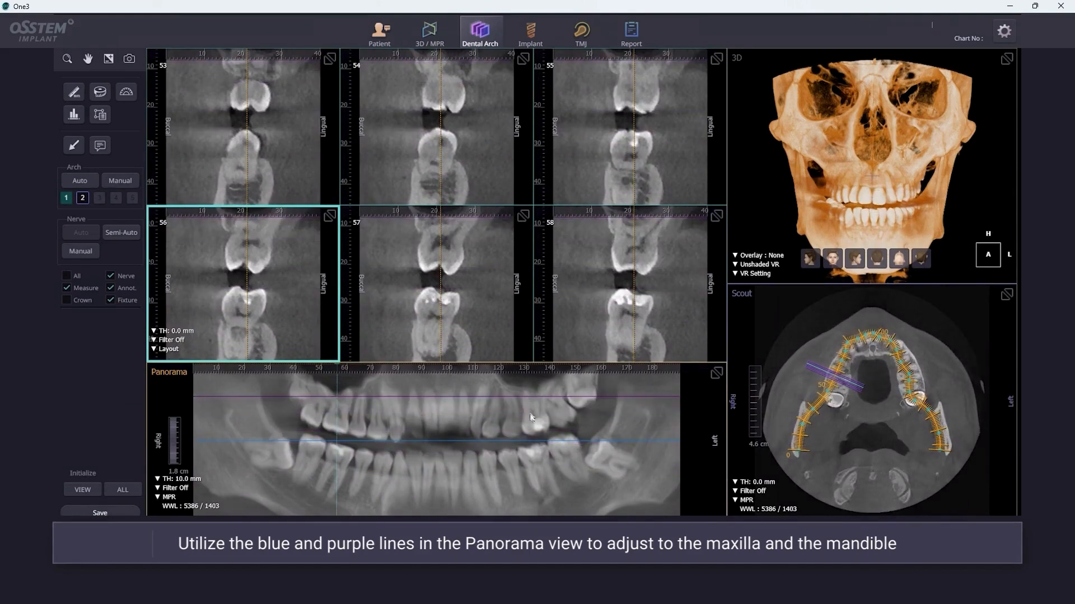
{"action": "left_click_drag", "start_coordinate": [525, 397], "coordinate": [493, 404]}
{"action": "left_click_drag", "start_coordinate": [493, 442], "coordinate": [475, 460]}
{"action": "left_click_drag", "start_coordinate": [604, 441], "coordinate": [591, 380]}
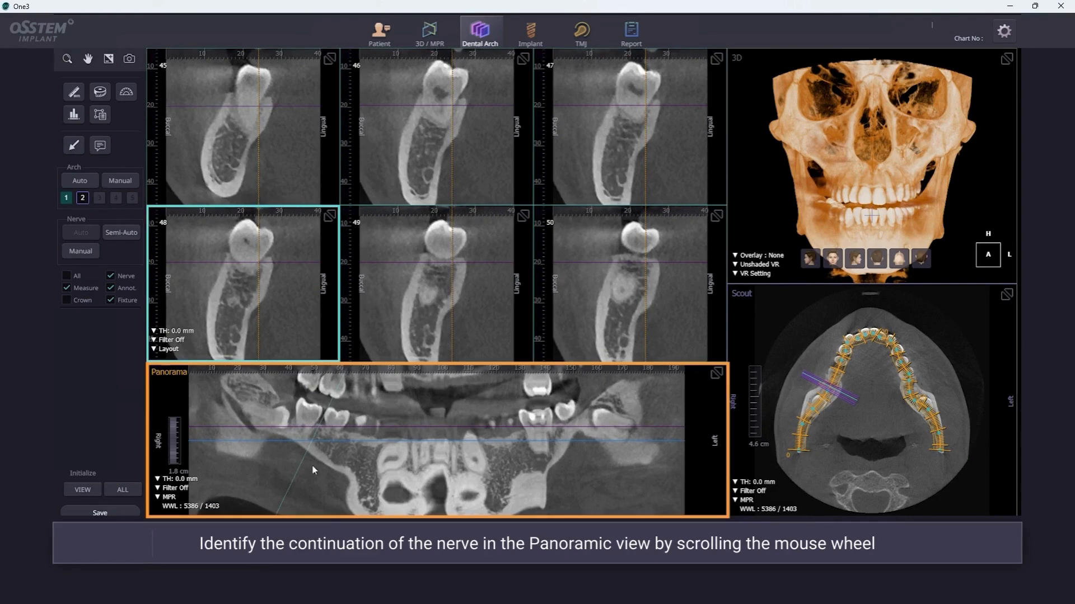
Step: Manually trace the right mandibular nerve in the Panorama view, following the canal through the slices from behind the impacted molar to the premolar region
{"action": "scroll", "coordinate": [312, 466], "scroll_direction": "down", "scroll_amount": 5}
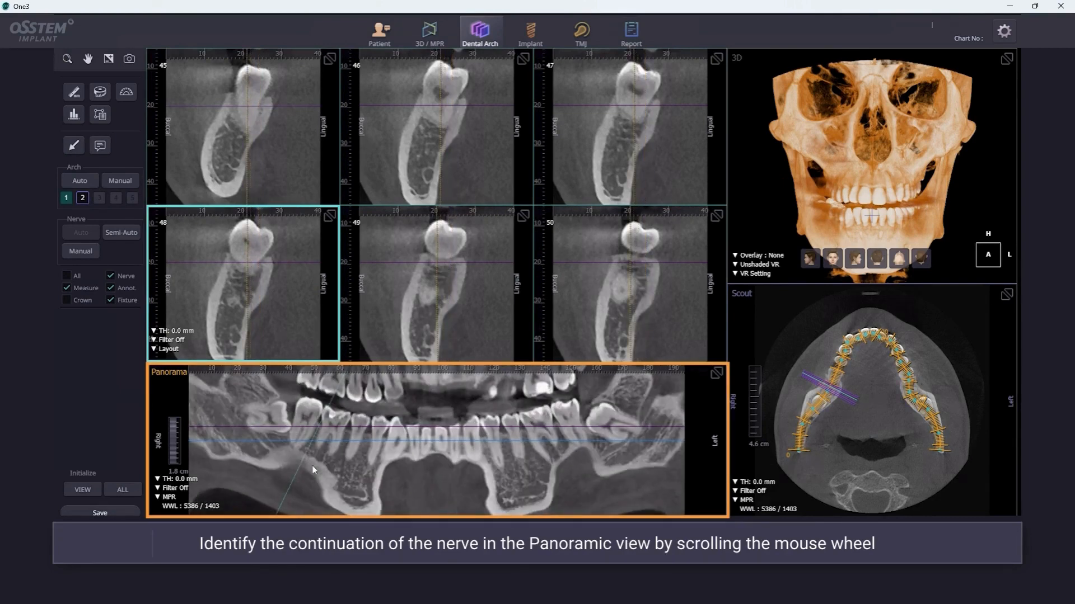
{"action": "scroll", "coordinate": [312, 466], "scroll_direction": "down", "scroll_amount": 4}
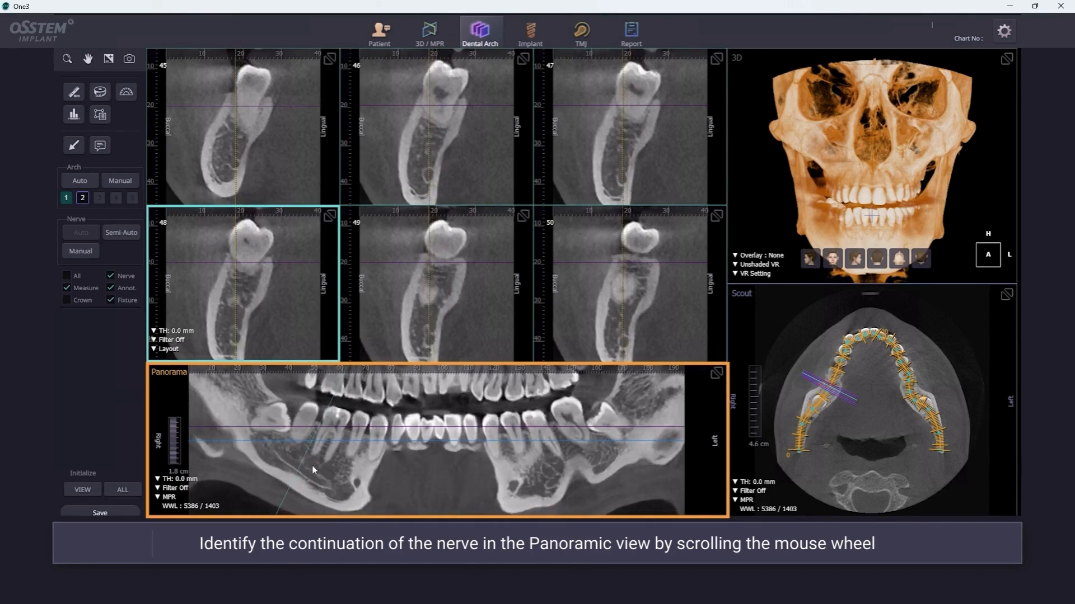
{"action": "scroll", "coordinate": [312, 465], "scroll_direction": "down", "scroll_amount": 1}
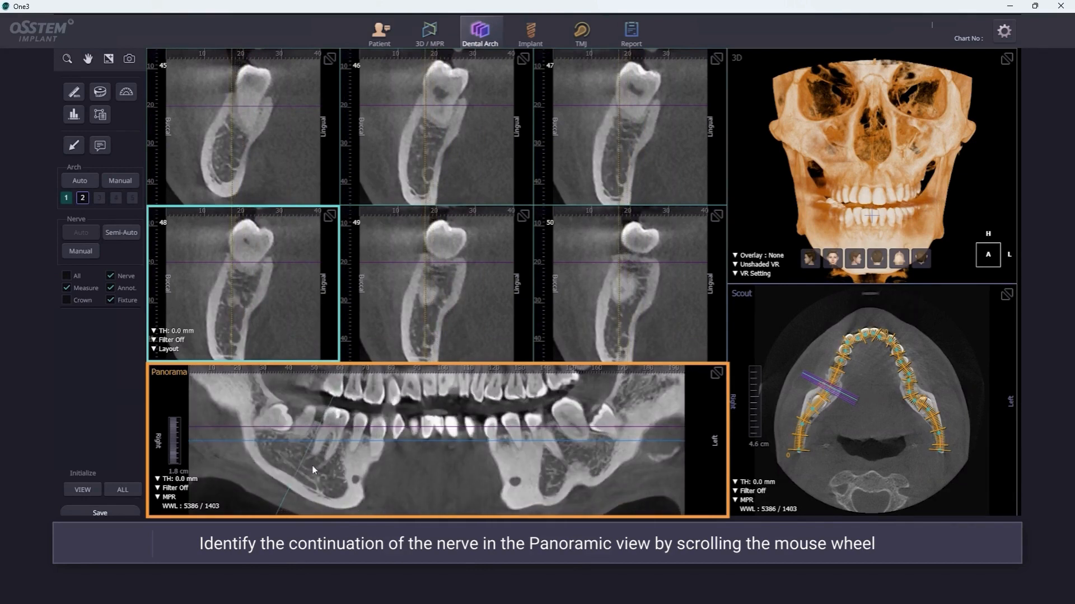
{"action": "scroll", "coordinate": [312, 465], "scroll_direction": "down", "scroll_amount": 3}
{"action": "left_click", "coordinate": [81, 251]}
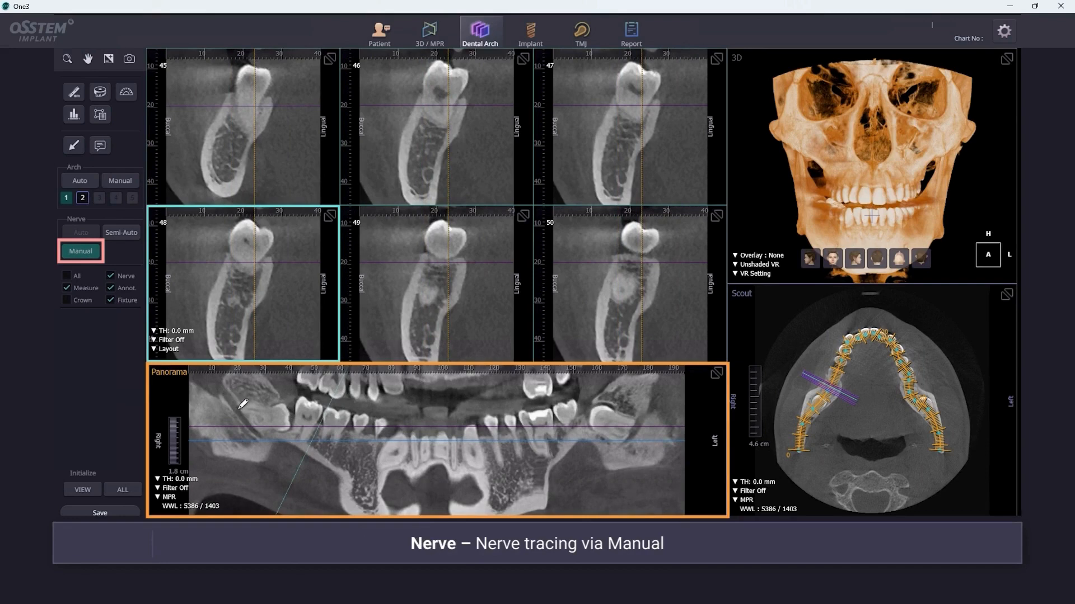
{"action": "left_click", "coordinate": [256, 435]}
{"action": "scroll", "coordinate": [258, 435], "scroll_direction": "up", "scroll_amount": 4}
{"action": "left_click", "coordinate": [293, 467]}
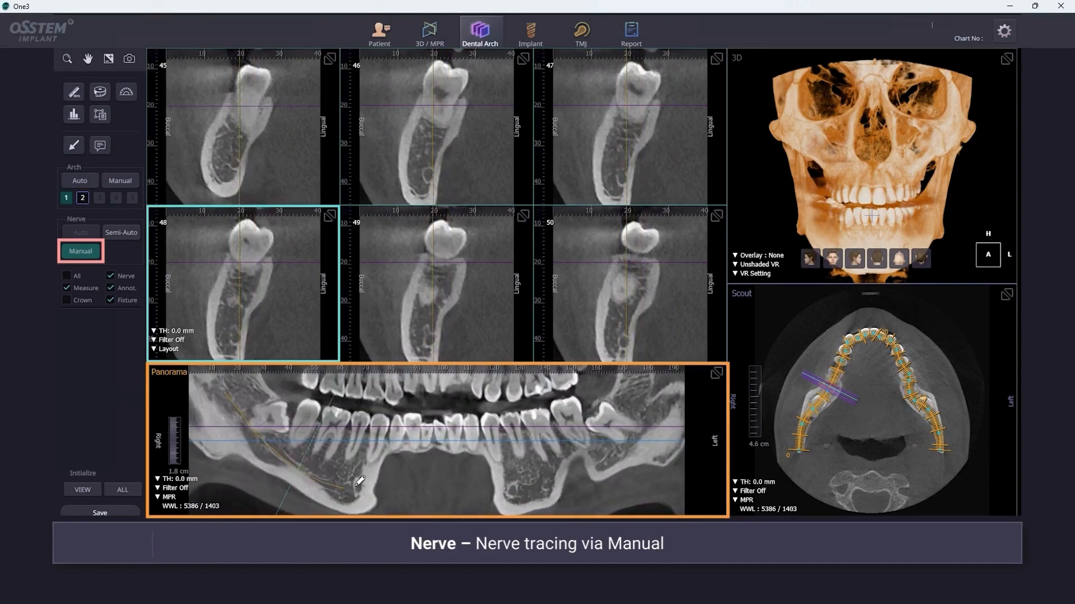
{"action": "double_click", "coordinate": [359, 485]}
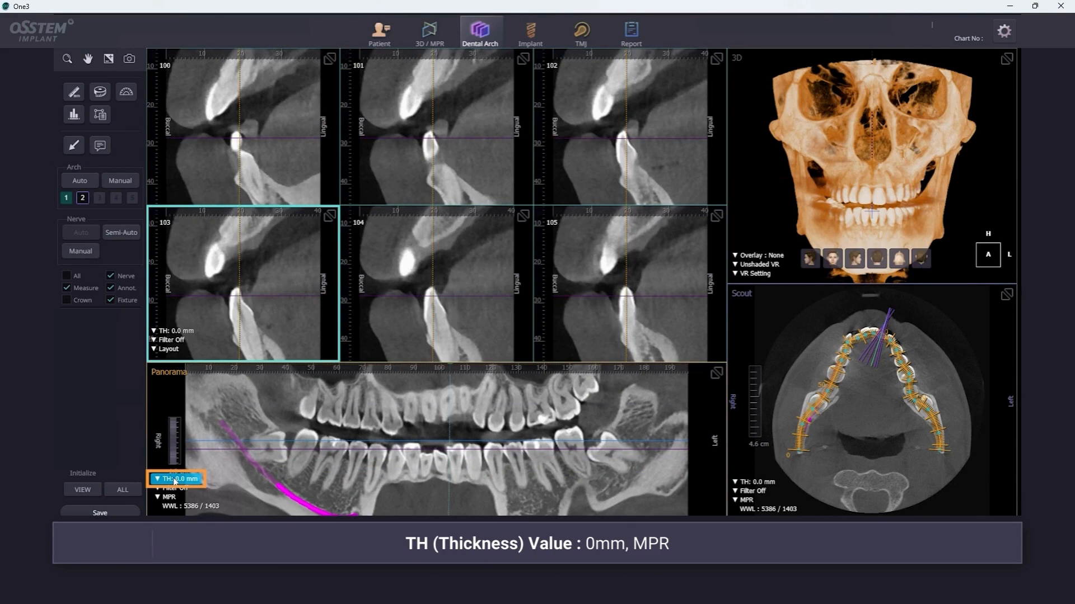
Step: Set the Panorama view's slice thickness to 10 mm and its rendering mode to MIP
{"action": "left_click", "coordinate": [175, 480]}
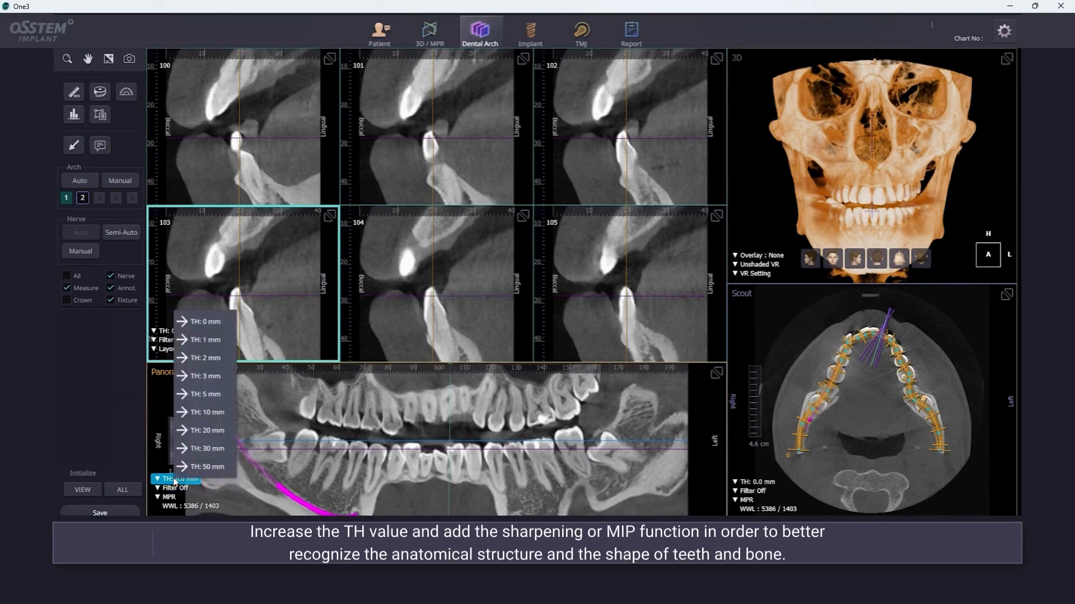
{"action": "left_click", "coordinate": [199, 419]}
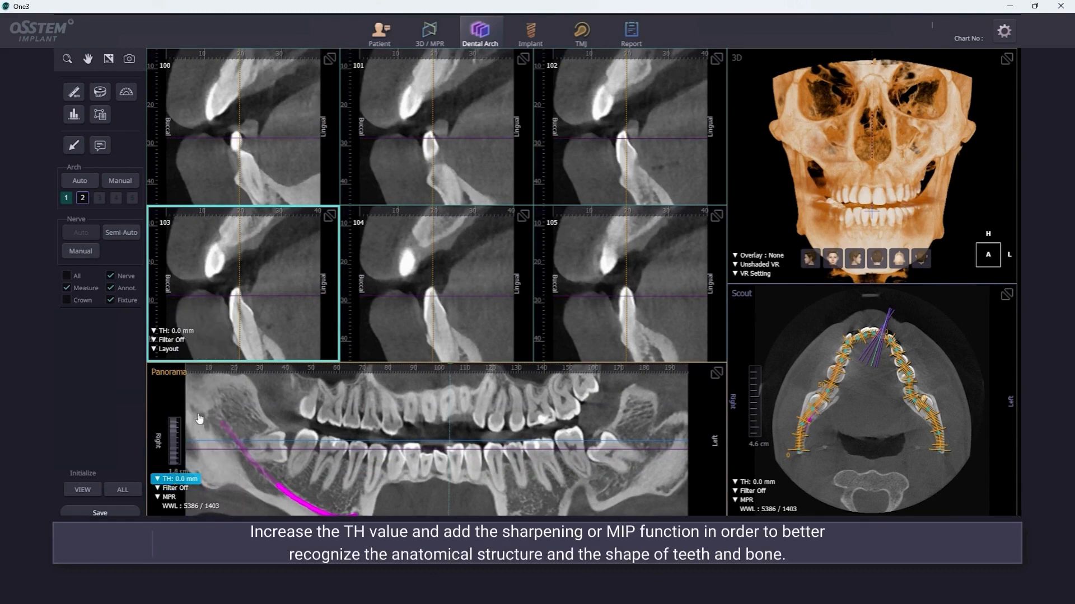
{"action": "left_click", "coordinate": [171, 488]}
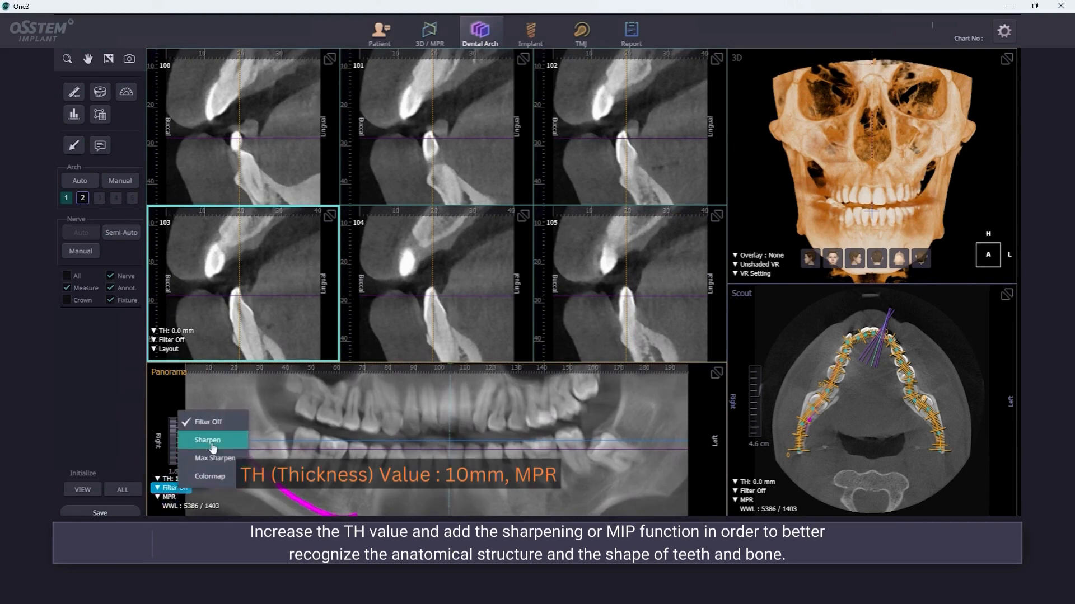
{"action": "left_click", "coordinate": [213, 445]}
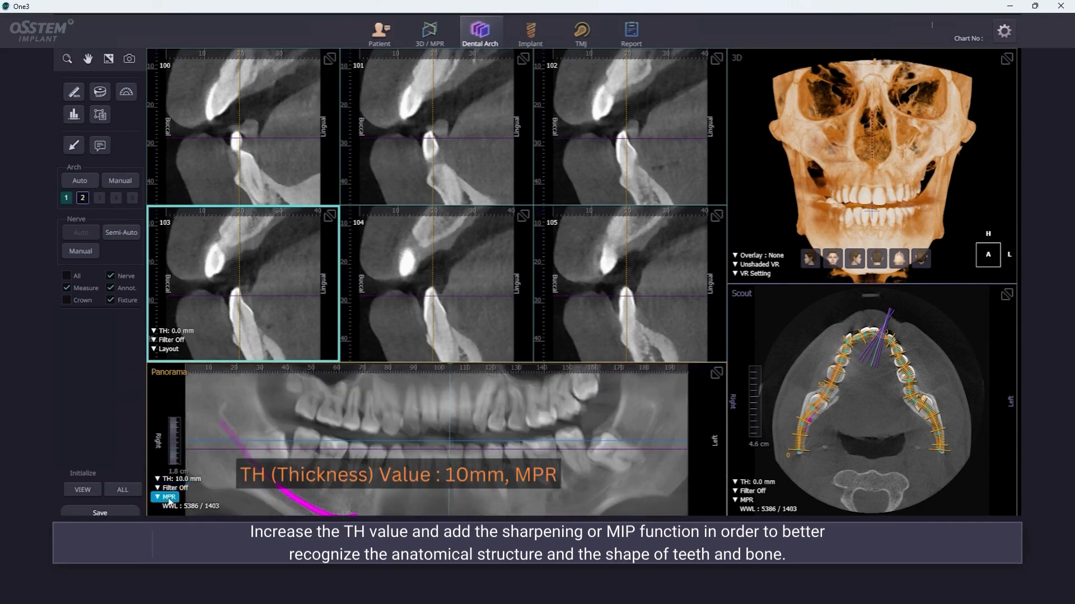
{"action": "left_click", "coordinate": [168, 497]}
{"action": "left_click", "coordinate": [184, 472]}
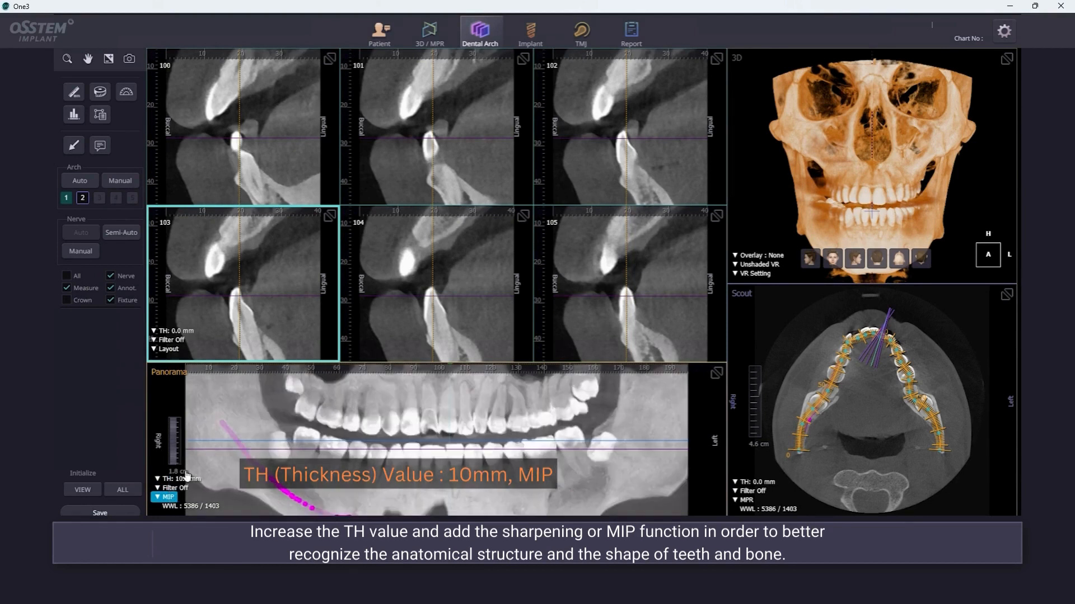
{"action": "left_click", "coordinate": [168, 497]}
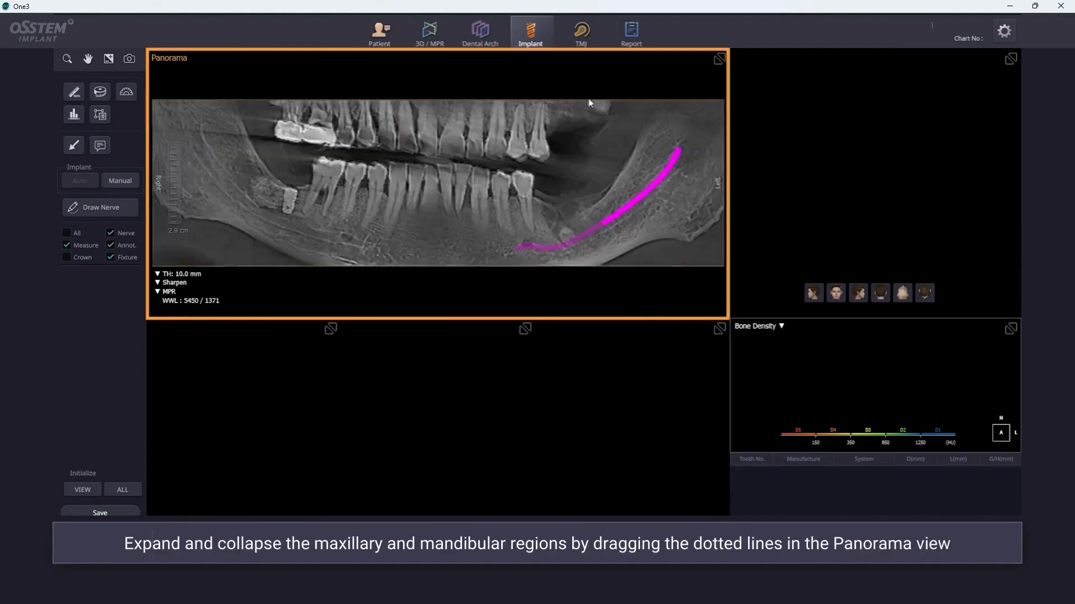
Step: Expand the panoramic region slightly, and manually insert an implant for tooth 36 in the left mandible above the nerve
{"action": "mouse_move", "coordinate": [585, 84]}
{"action": "left_mouse_down"}
{"action": "mouse_move", "coordinate": [592, 52]}
{"action": "mouse_move", "coordinate": [595, 90]}
{"action": "left_mouse_up"}
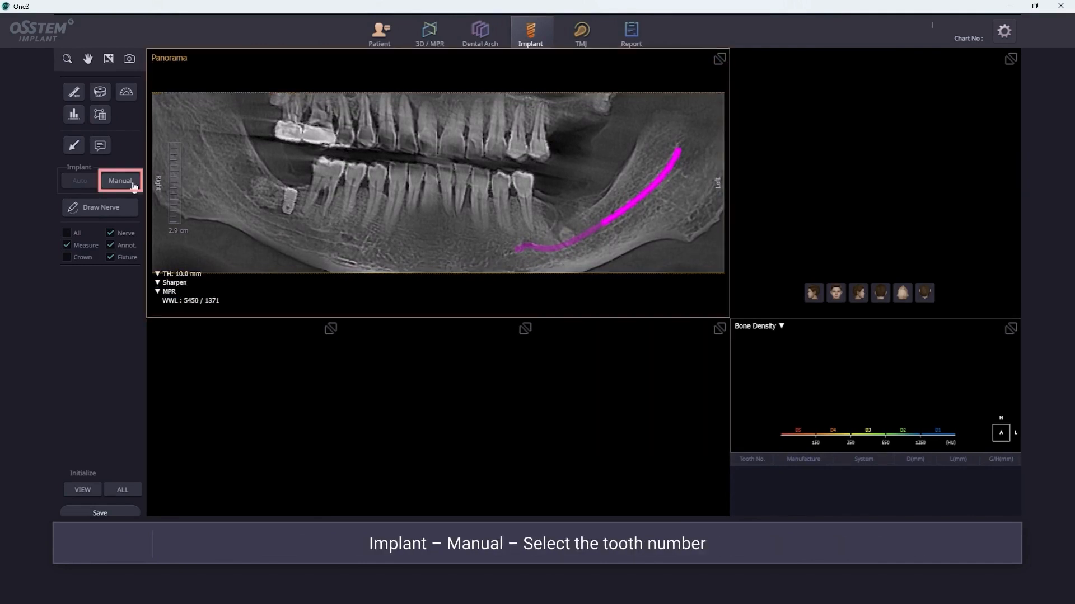
{"action": "left_click", "coordinate": [134, 184]}
{"action": "left_click", "coordinate": [692, 310]}
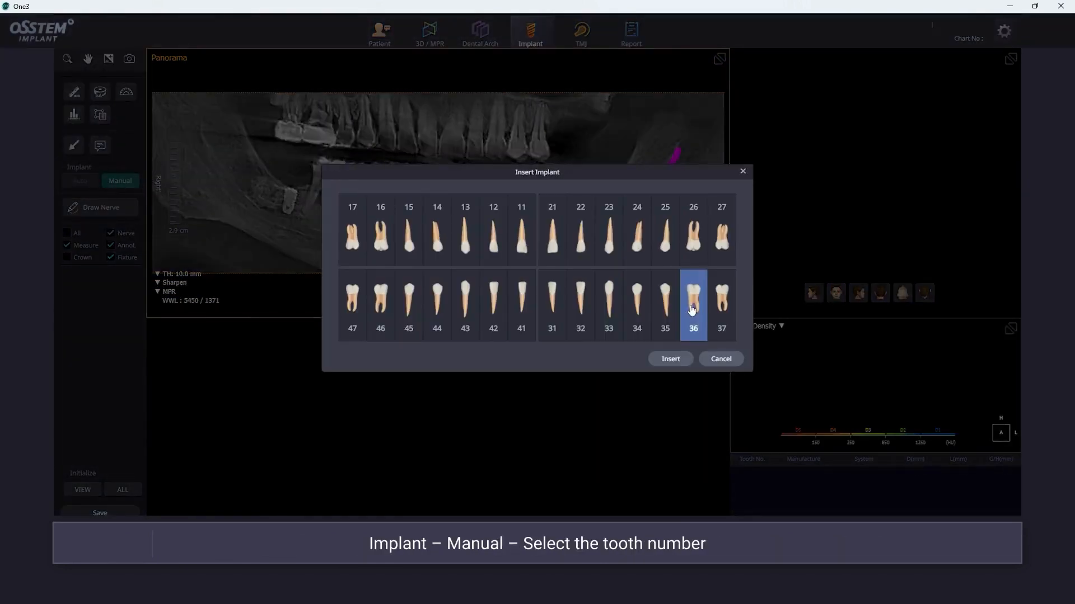
{"action": "left_click", "coordinate": [671, 359]}
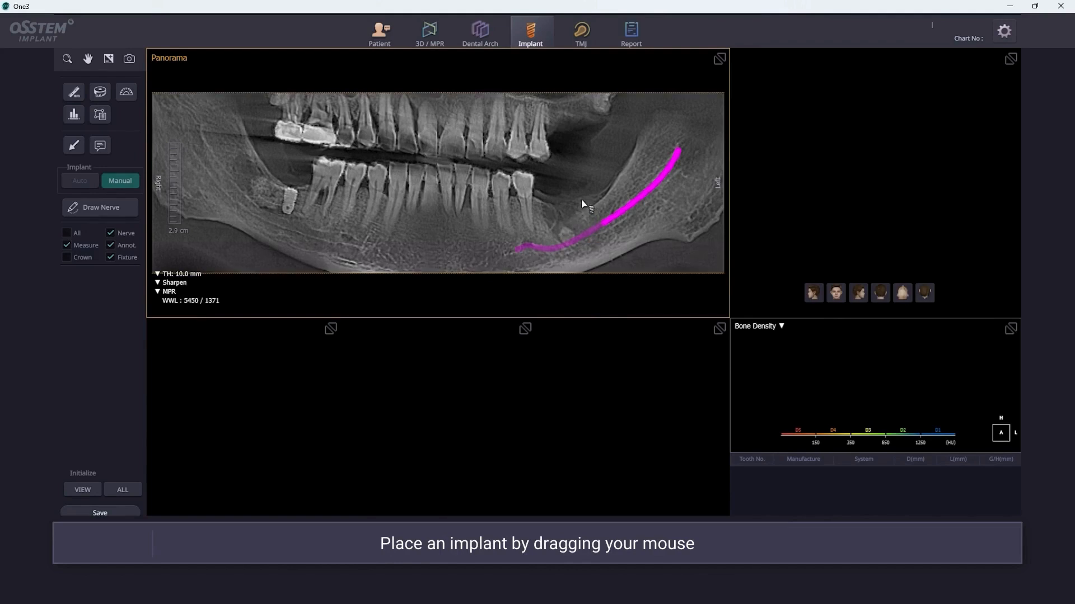
{"action": "left_click_drag", "start_coordinate": [577, 201], "coordinate": [590, 224]}
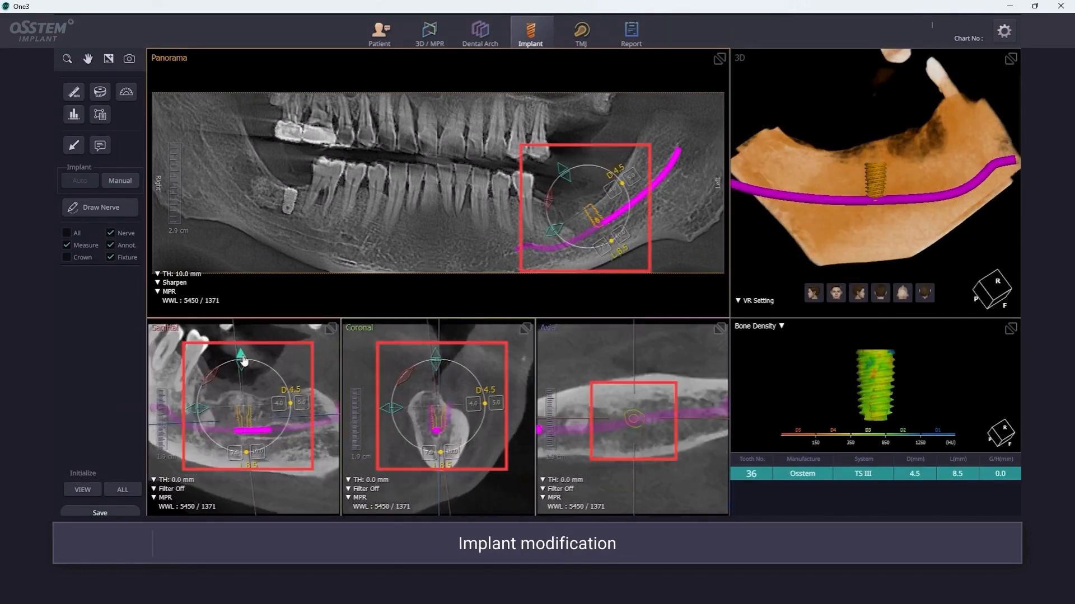
Step: Adjust the tooth 36 implant's angle and position using the Sagittal, Coronal and Axial views
{"action": "left_click", "coordinate": [244, 360]}
{"action": "left_click", "coordinate": [244, 359]}
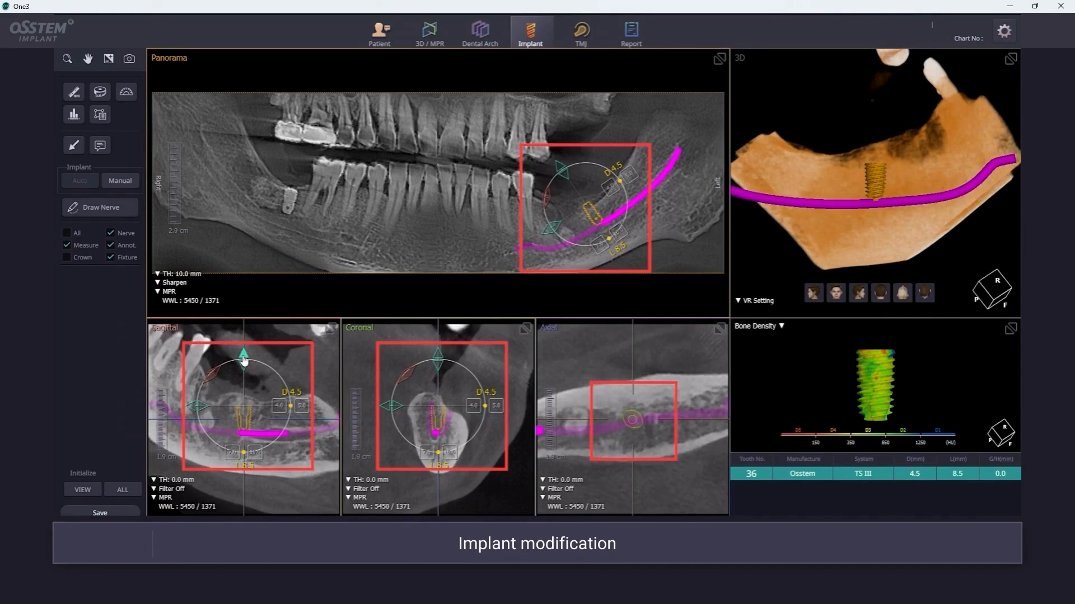
{"action": "left_click", "coordinate": [384, 408]}
{"action": "left_click_drag", "start_coordinate": [633, 421], "coordinate": [638, 422]}
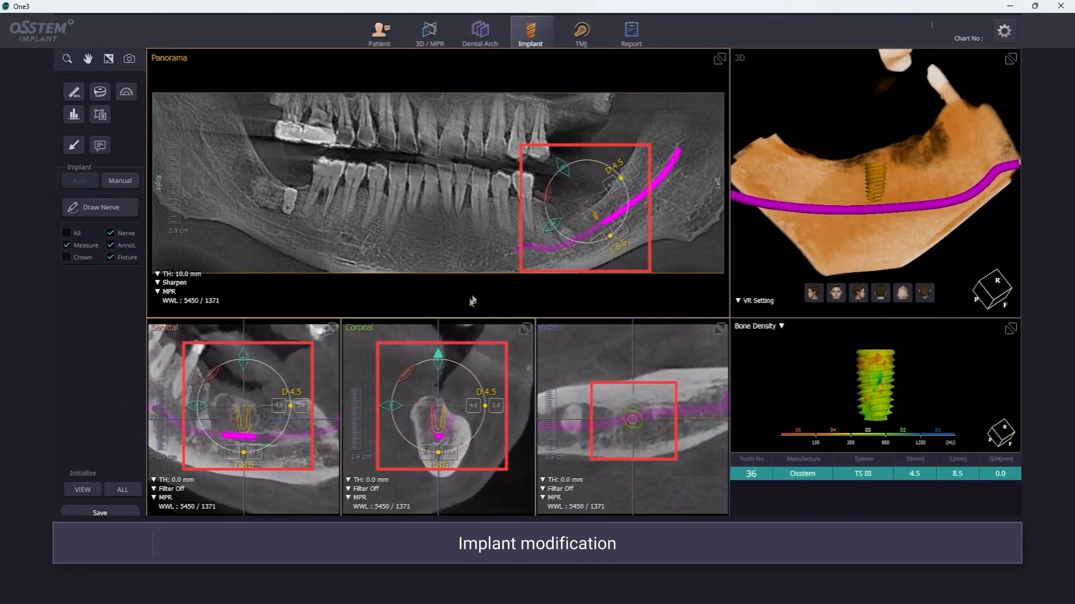
Step: Set the tooth 36 implant's length to 7.0 mm after trying 8.5 mm, and try the 5.0 mm diameter
{"action": "left_click", "coordinate": [232, 452]}
{"action": "left_click", "coordinate": [255, 452]}
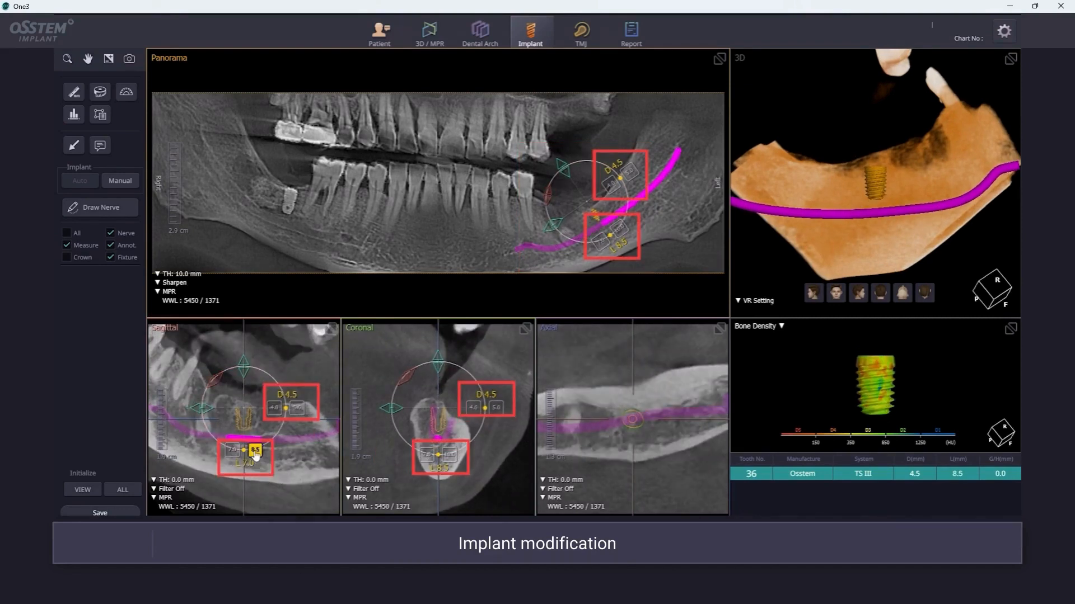
{"action": "left_click", "coordinate": [255, 453]}
{"action": "left_click", "coordinate": [233, 454]}
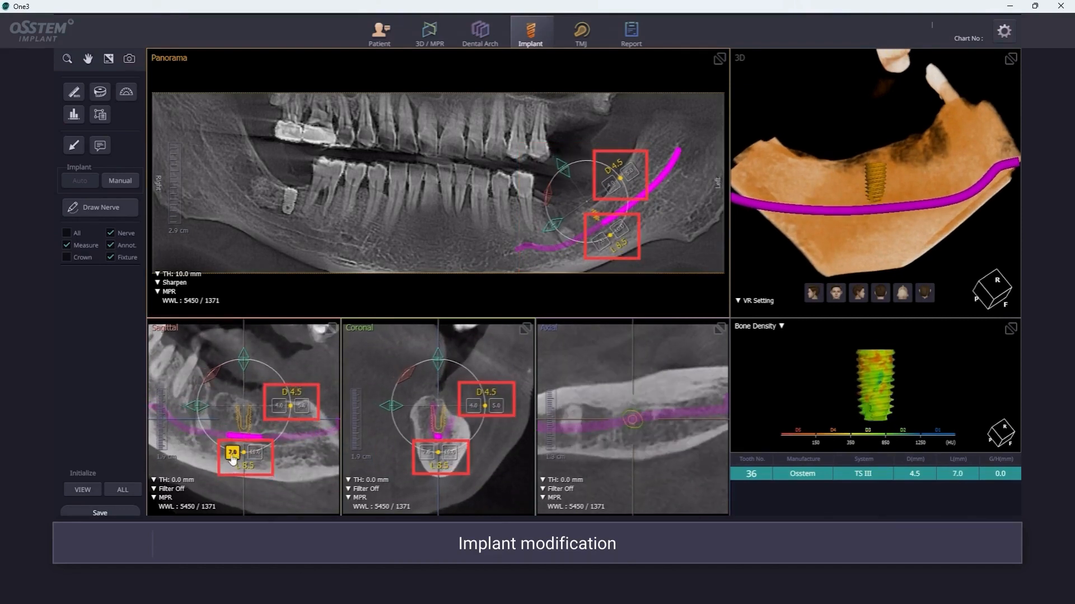
{"action": "left_click", "coordinate": [232, 454]}
{"action": "left_click", "coordinate": [299, 410]}
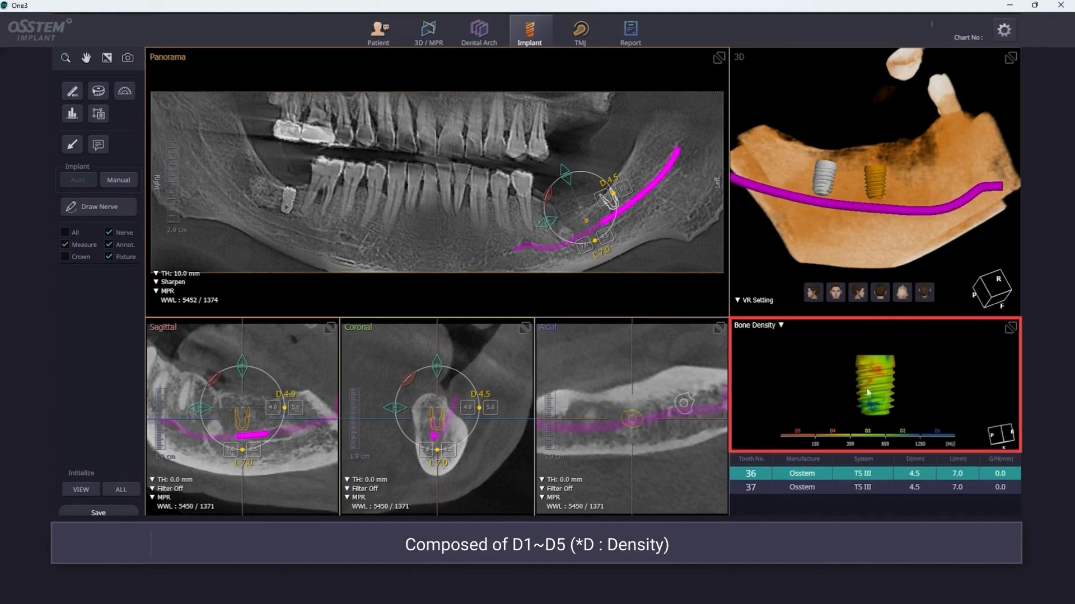
Step: Rotate the tooth 36 implant's bone density model to inspect it, and display the Bone Density Graph
{"action": "left_click_drag", "start_coordinate": [867, 391], "coordinate": [964, 393]}
{"action": "left_click", "coordinate": [768, 330]}
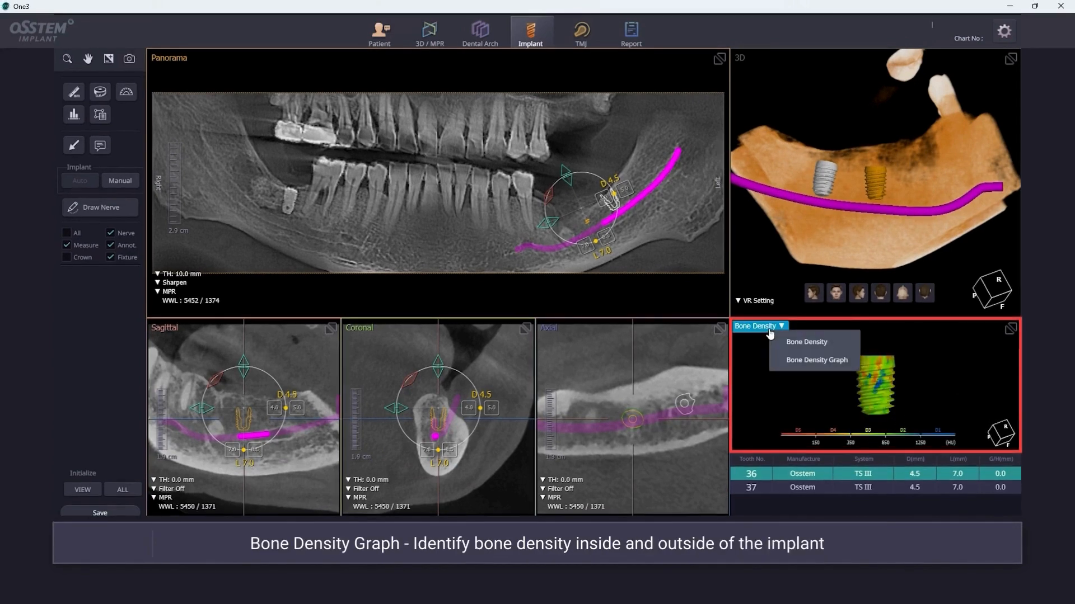
{"action": "left_click", "coordinate": [818, 361]}
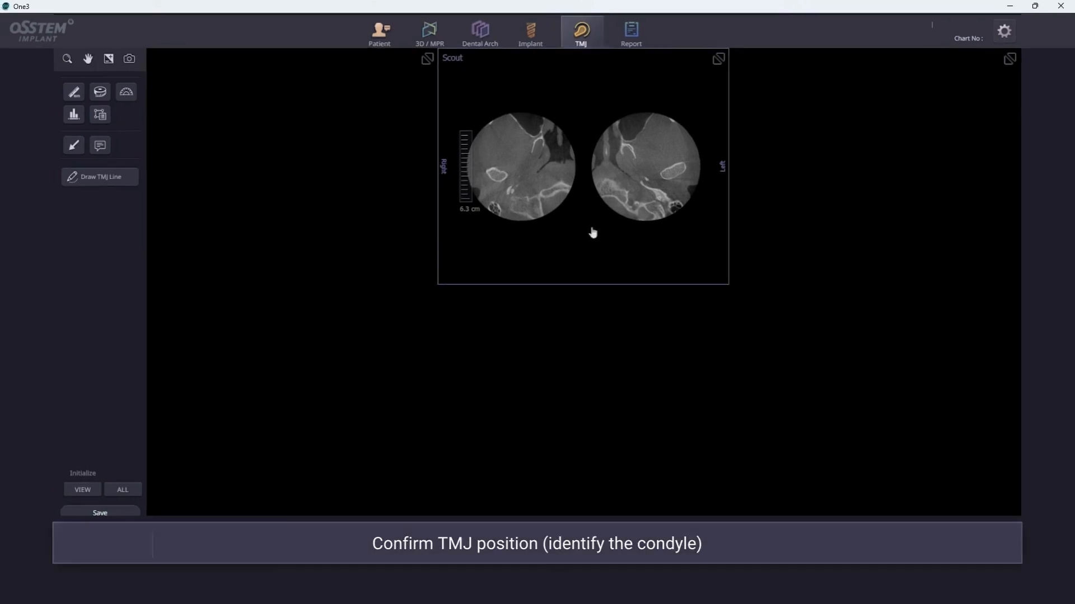
Step: Draw TMJ lines across the right and left condyles in the Scout view, and extend the left line's outer end
{"action": "scroll", "coordinate": [593, 233], "scroll_direction": "down", "scroll_amount": 10}
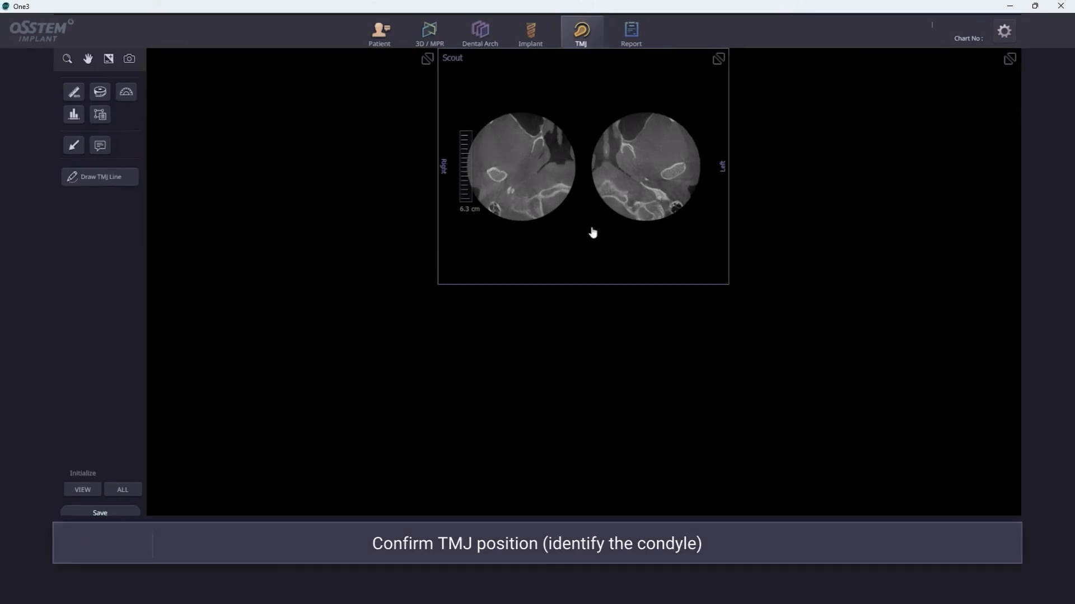
{"action": "scroll", "coordinate": [592, 233], "scroll_direction": "down", "scroll_amount": 5}
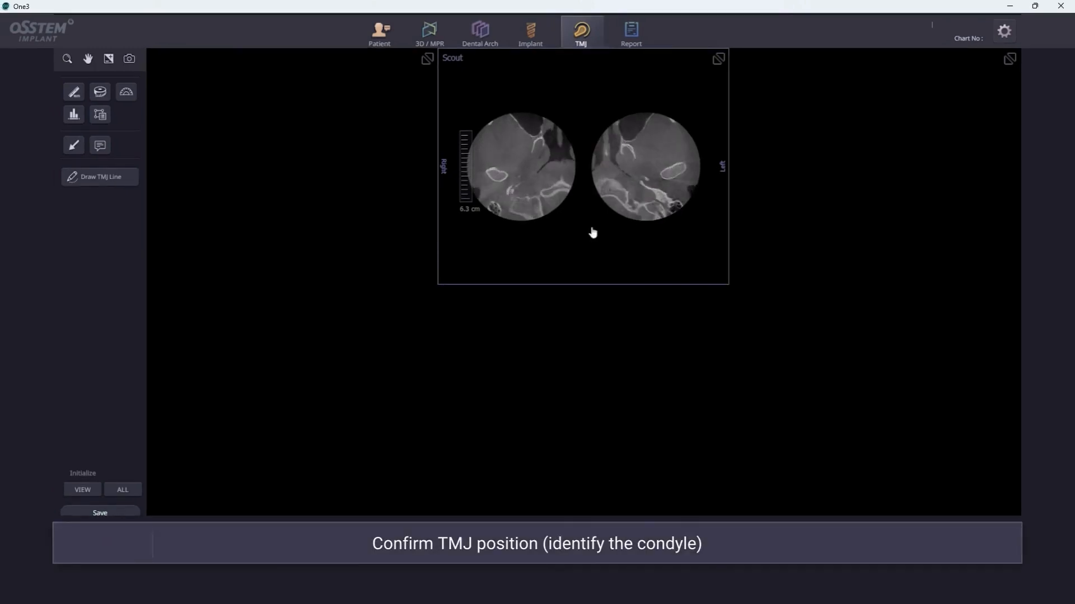
{"action": "scroll", "coordinate": [593, 232], "scroll_direction": "down", "scroll_amount": 2}
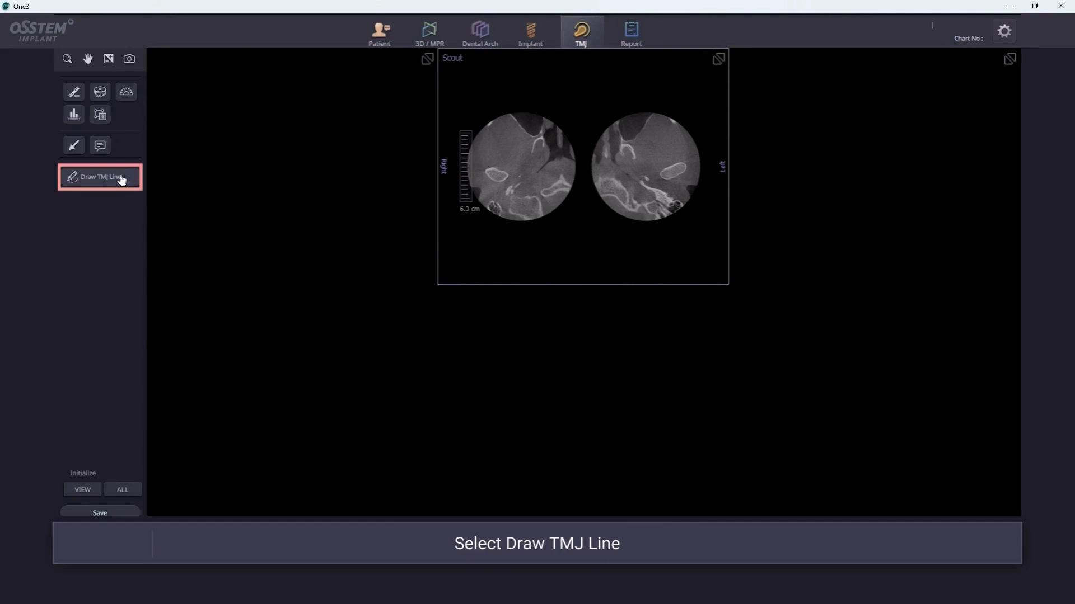
{"action": "left_click", "coordinate": [100, 176]}
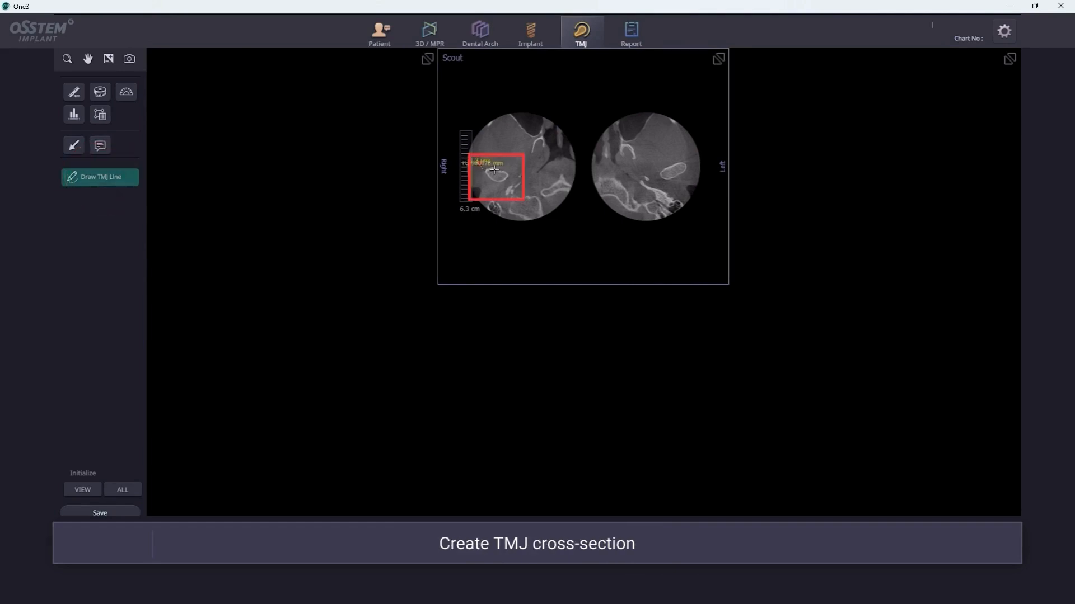
{"action": "left_click_drag", "start_coordinate": [495, 169], "coordinate": [513, 182]}
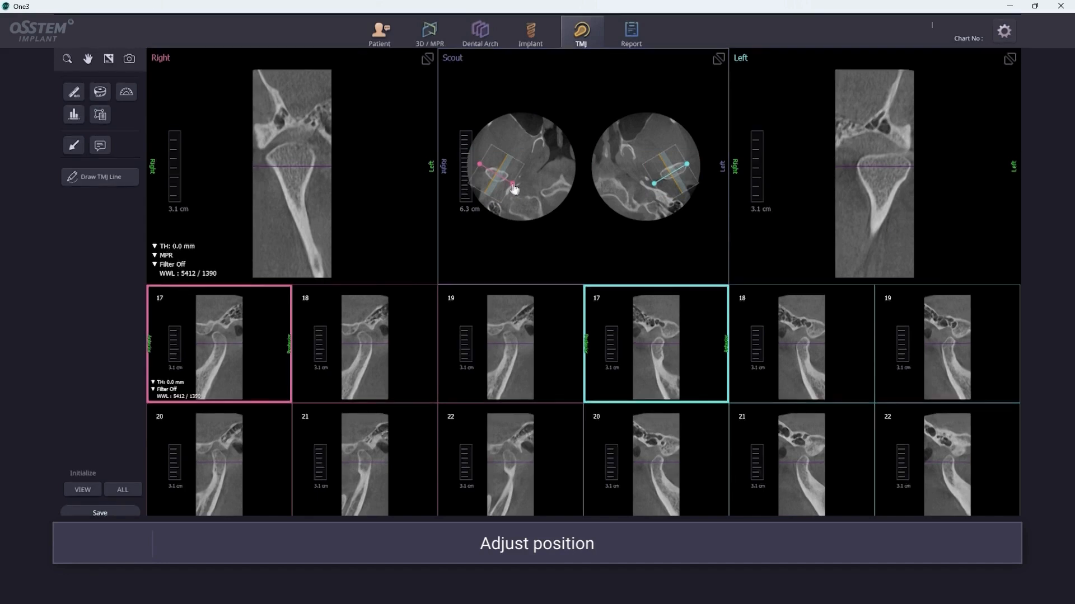
{"action": "left_click_drag", "start_coordinate": [687, 164], "coordinate": [695, 160]}
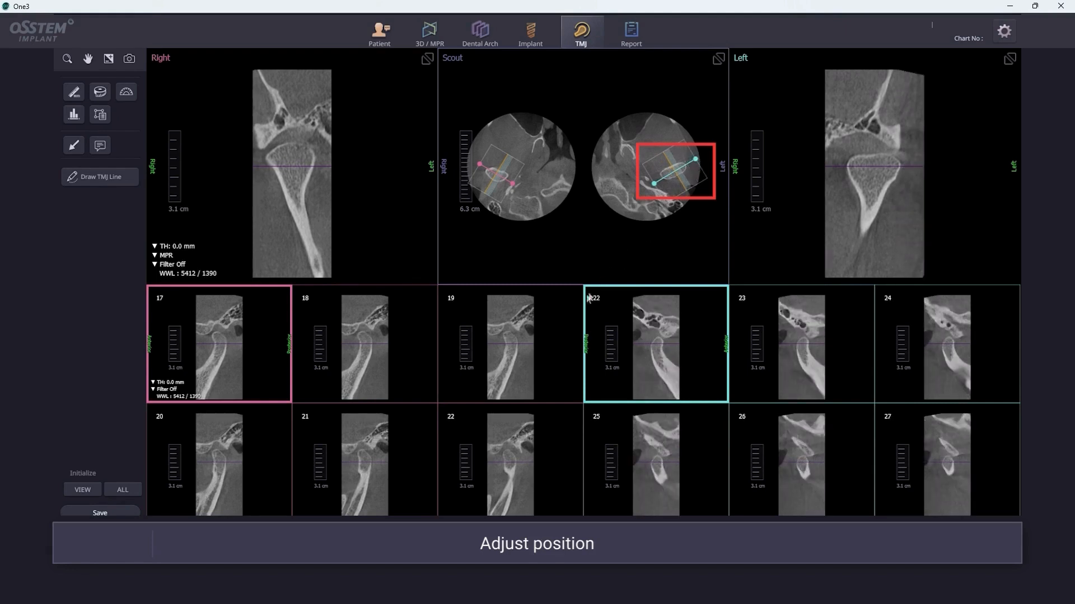
Step: Browse the right and left TMJ cross-section slices to examine both condyles
{"action": "left_click", "coordinate": [537, 355]}
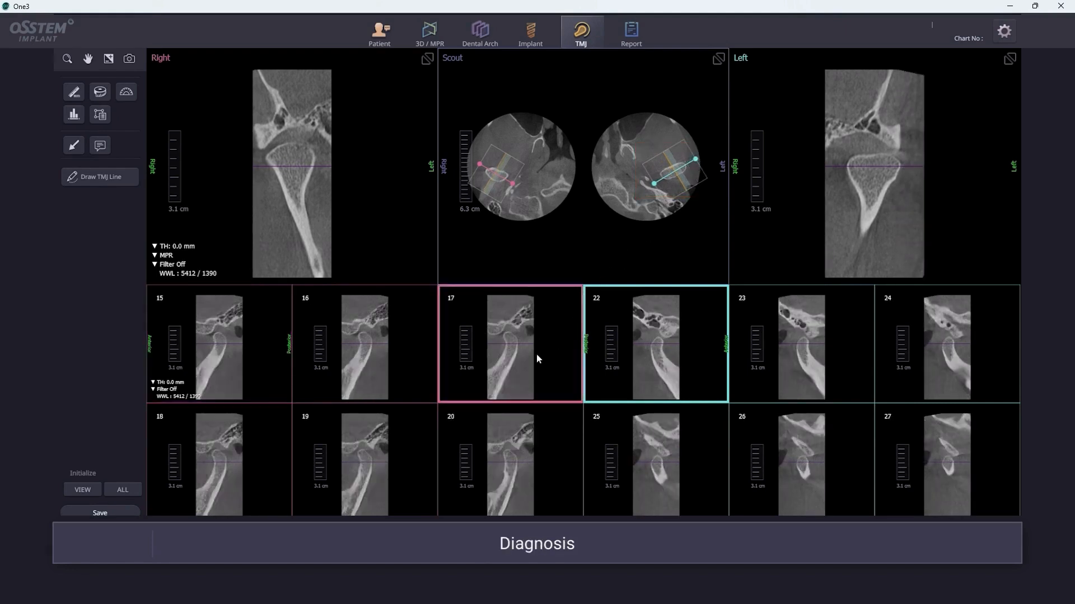
{"action": "scroll", "coordinate": [536, 355], "scroll_direction": "down", "scroll_amount": 4}
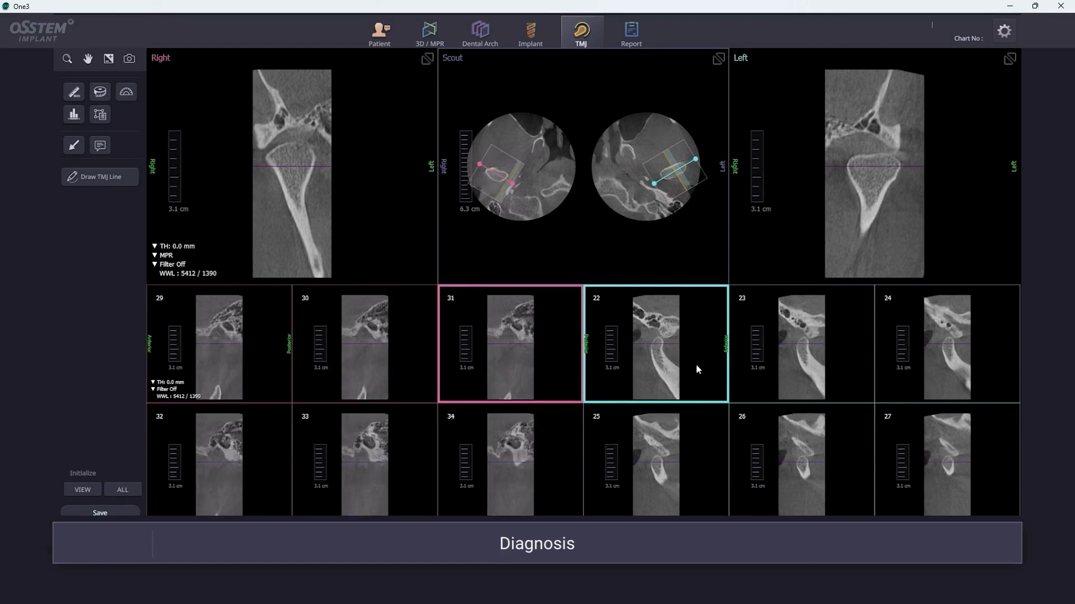
{"action": "scroll", "coordinate": [696, 364], "scroll_direction": "down", "scroll_amount": 4}
{"action": "scroll", "coordinate": [696, 364], "scroll_direction": "up", "scroll_amount": 5}
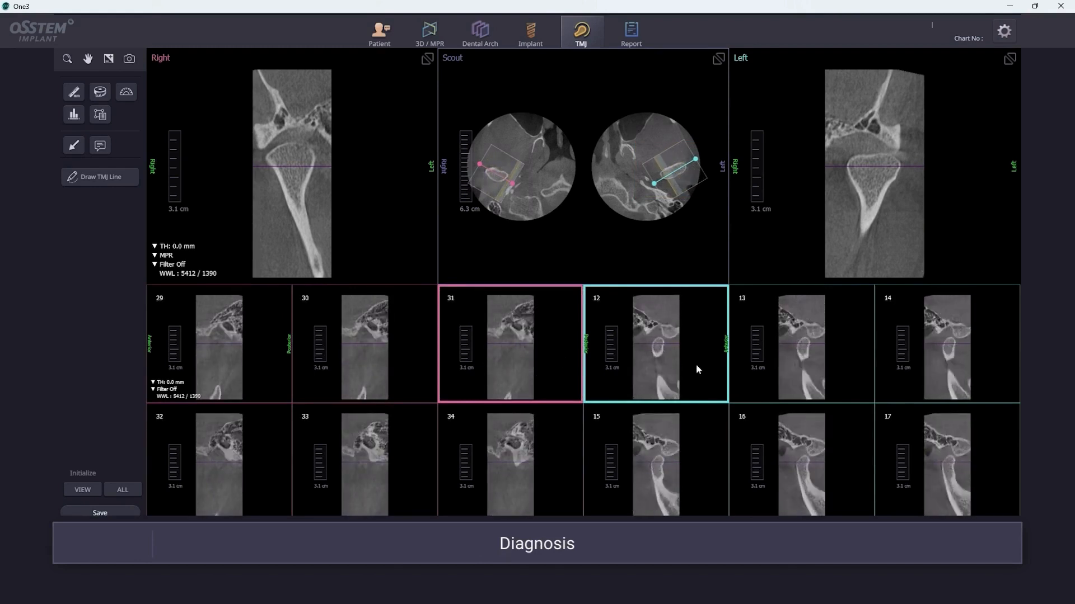
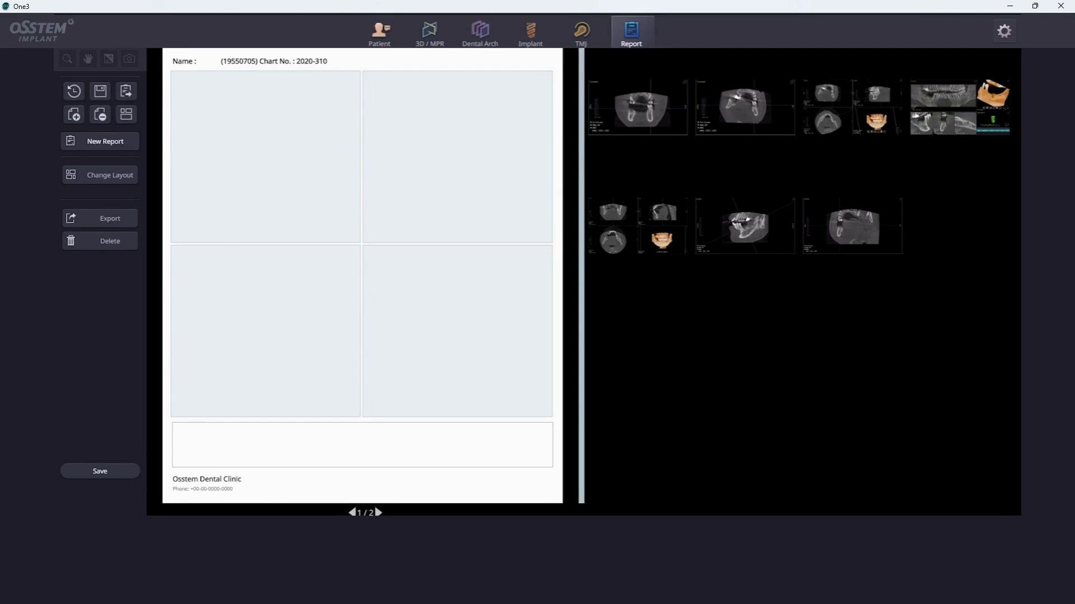
Step: Place the sagittal, four-view and implant-planning captures in the report's first three frames, and enter the note "Implant 46"
{"action": "left_click_drag", "start_coordinate": [744, 227], "coordinate": [285, 154]}
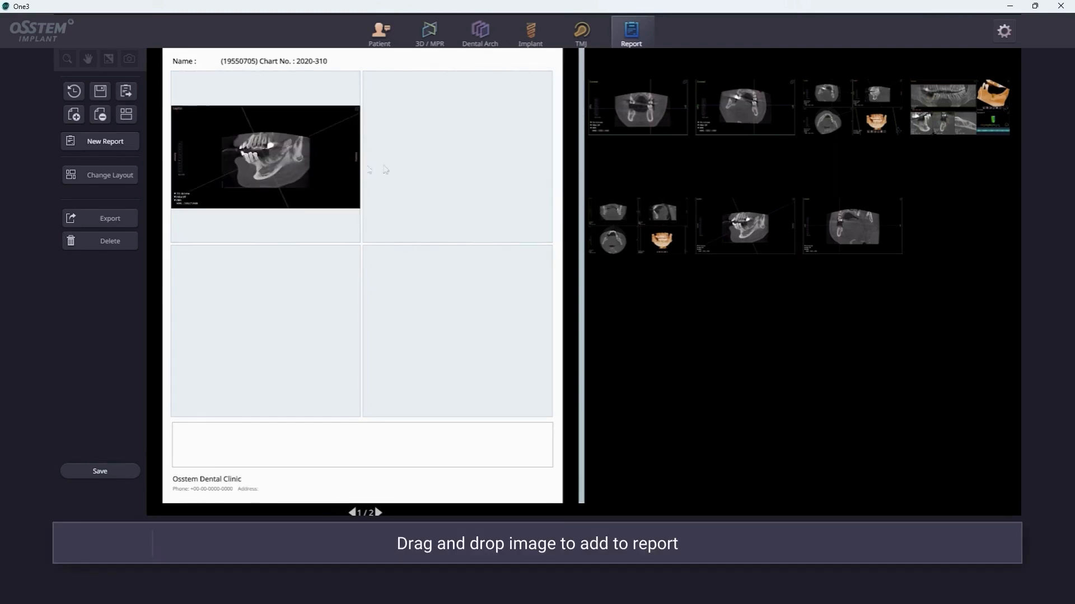
{"action": "left_click_drag", "start_coordinate": [595, 210], "coordinate": [487, 159]}
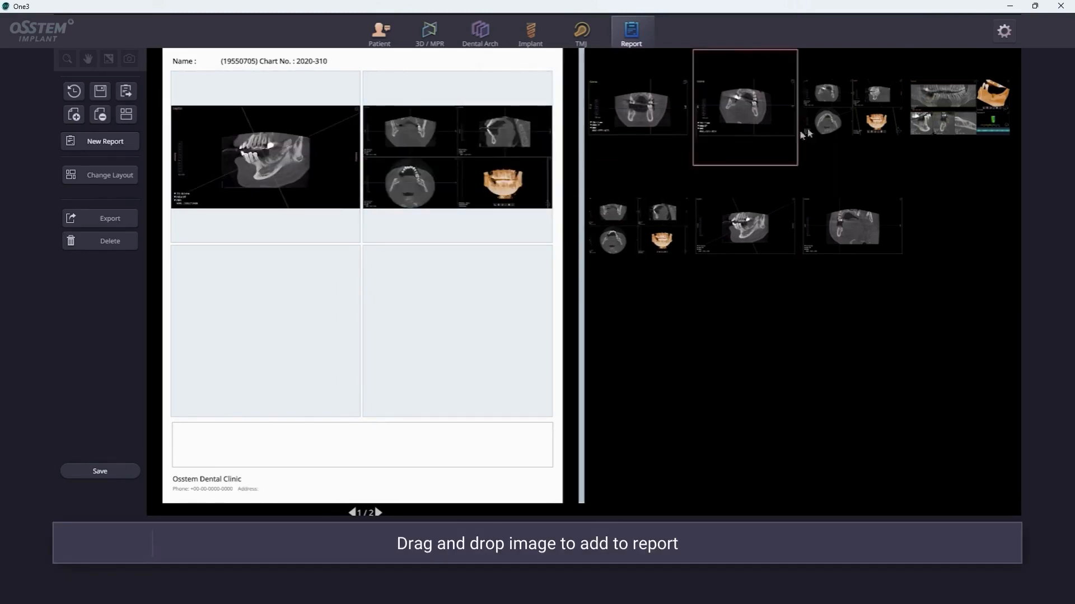
{"action": "left_click_drag", "start_coordinate": [951, 109], "coordinate": [288, 331]}
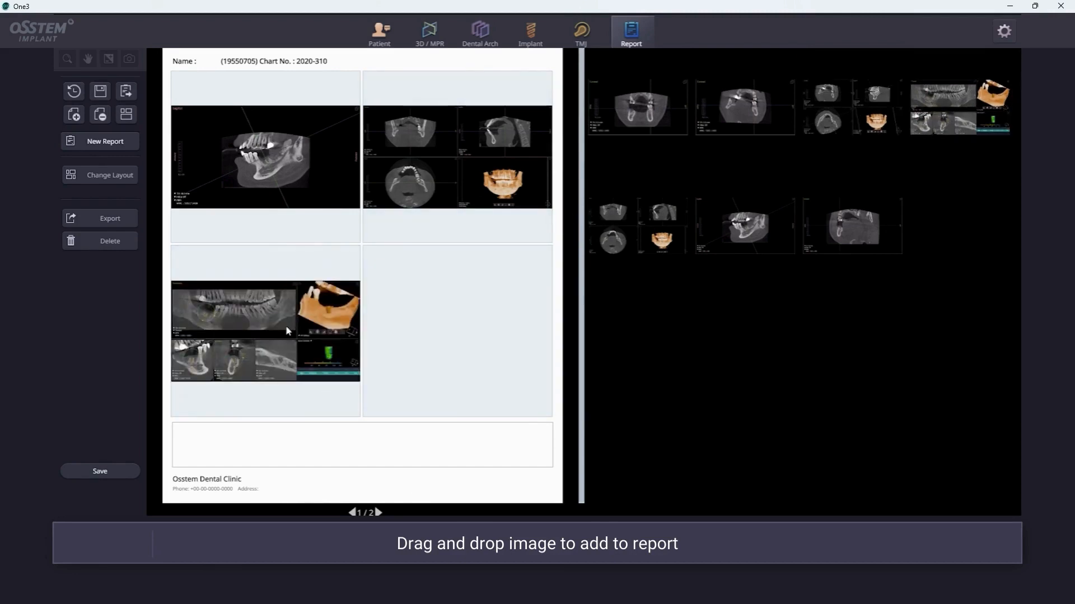
{"action": "left_click", "coordinate": [322, 438]}
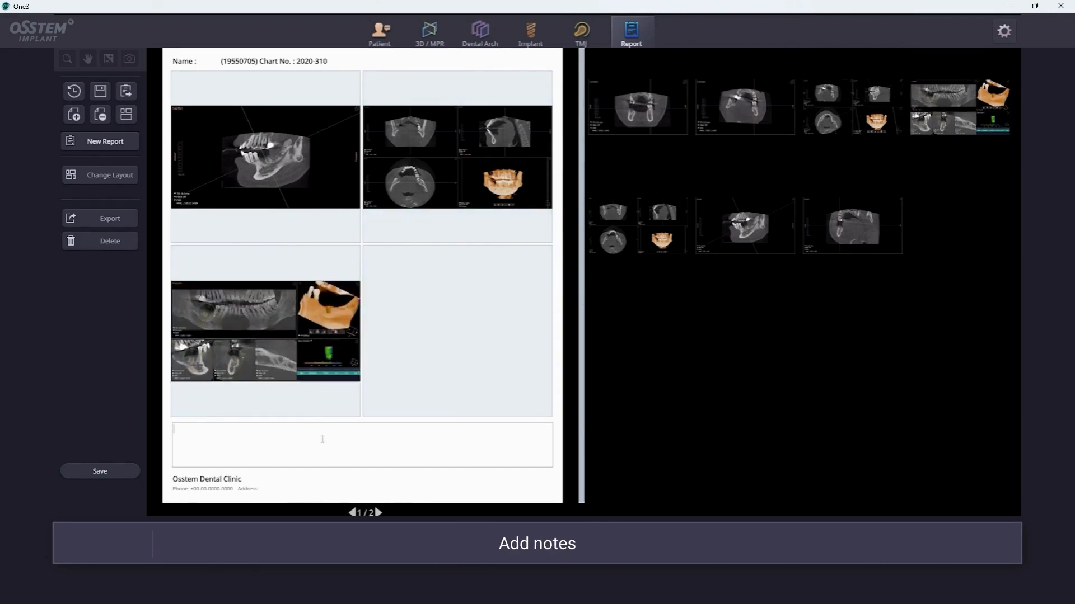
{"action": "type", "text": "Implant 46"}
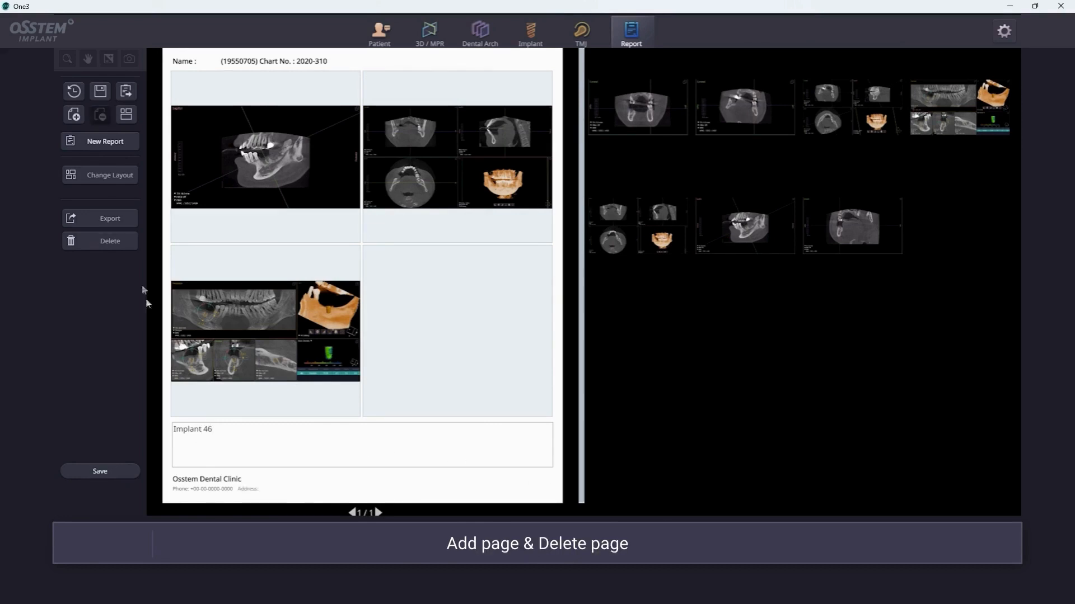
Step: Add a blank page to the report and delete that page again
{"action": "left_click", "coordinate": [74, 114]}
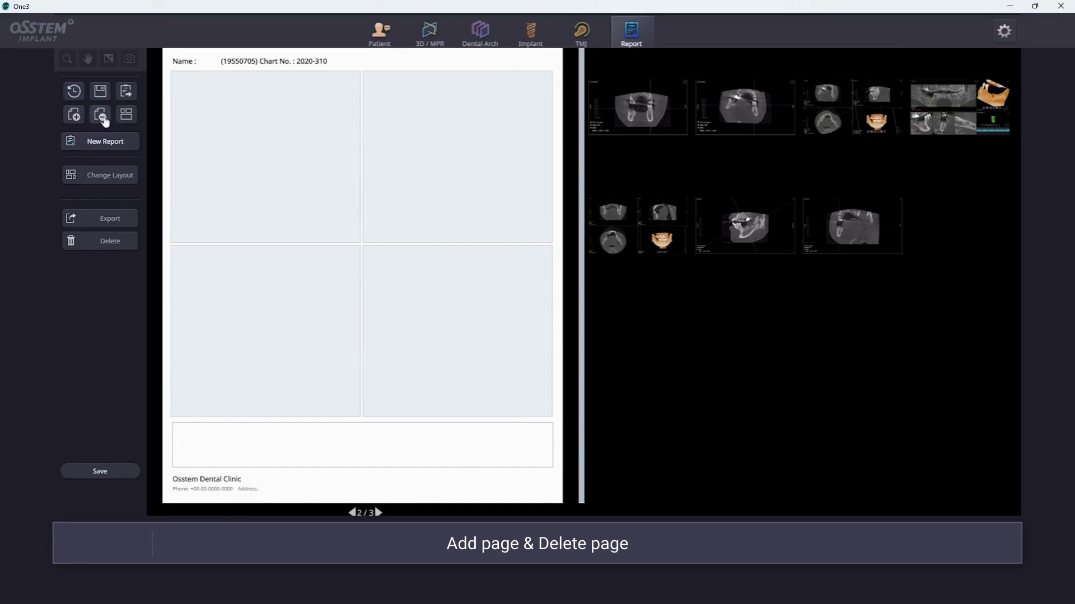
{"action": "left_click", "coordinate": [102, 117]}
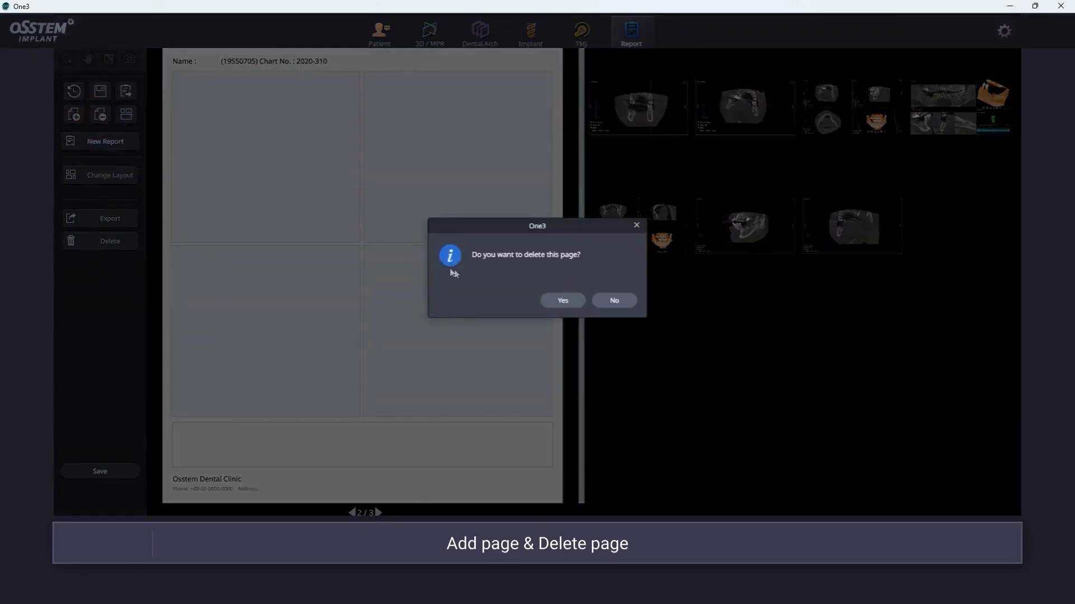
{"action": "left_click", "coordinate": [558, 303]}
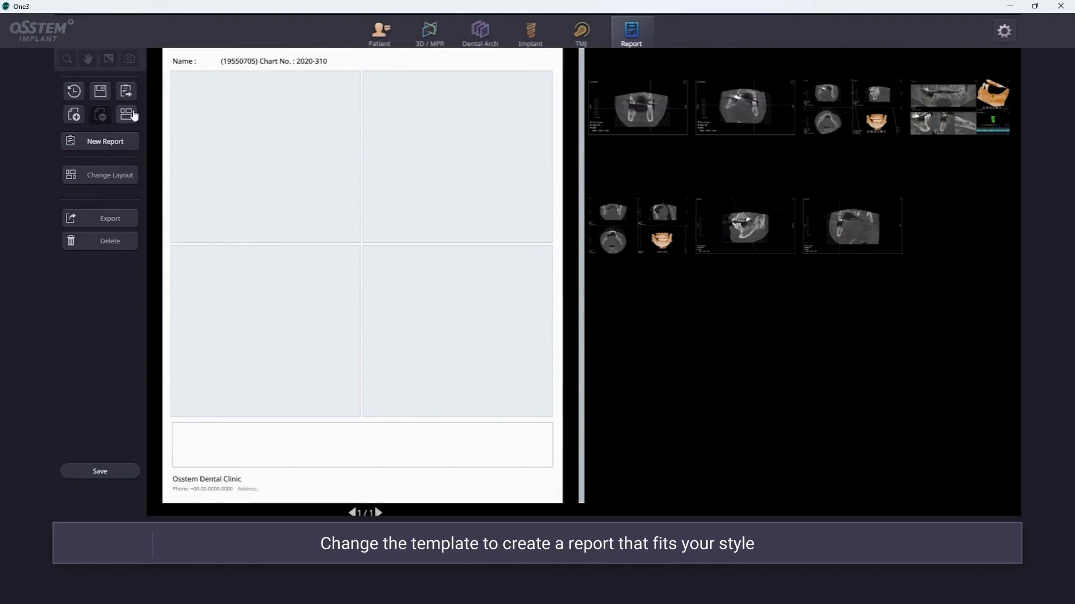
Step: Apply the report template with two small frames above one large frame and a notes area
{"action": "left_click", "coordinate": [127, 114]}
{"action": "left_click", "coordinate": [479, 174]}
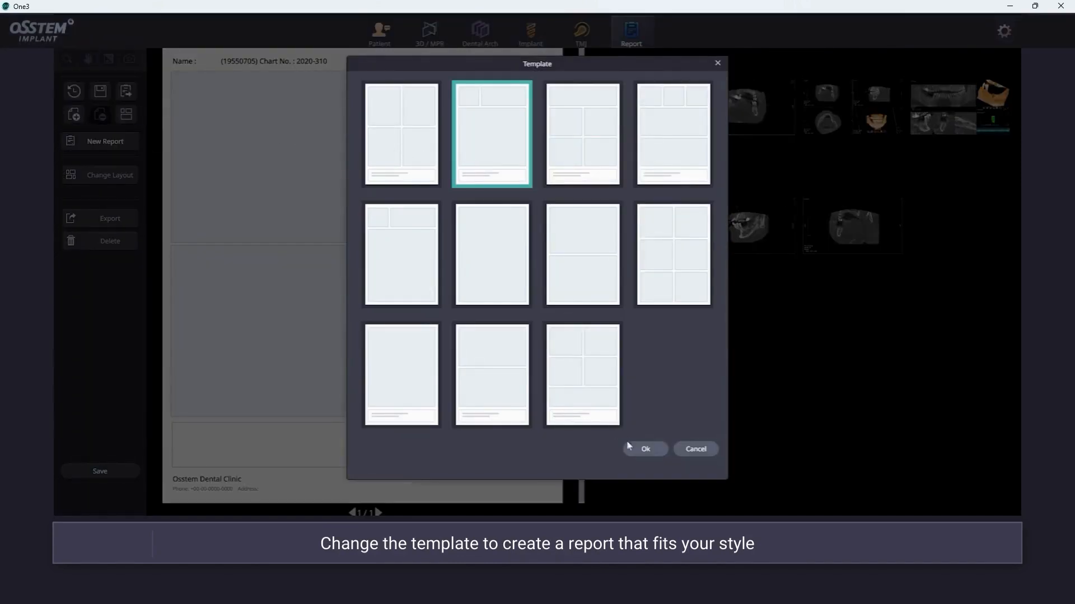
{"action": "left_click", "coordinate": [643, 449]}
{"action": "left_click", "coordinate": [563, 301]}
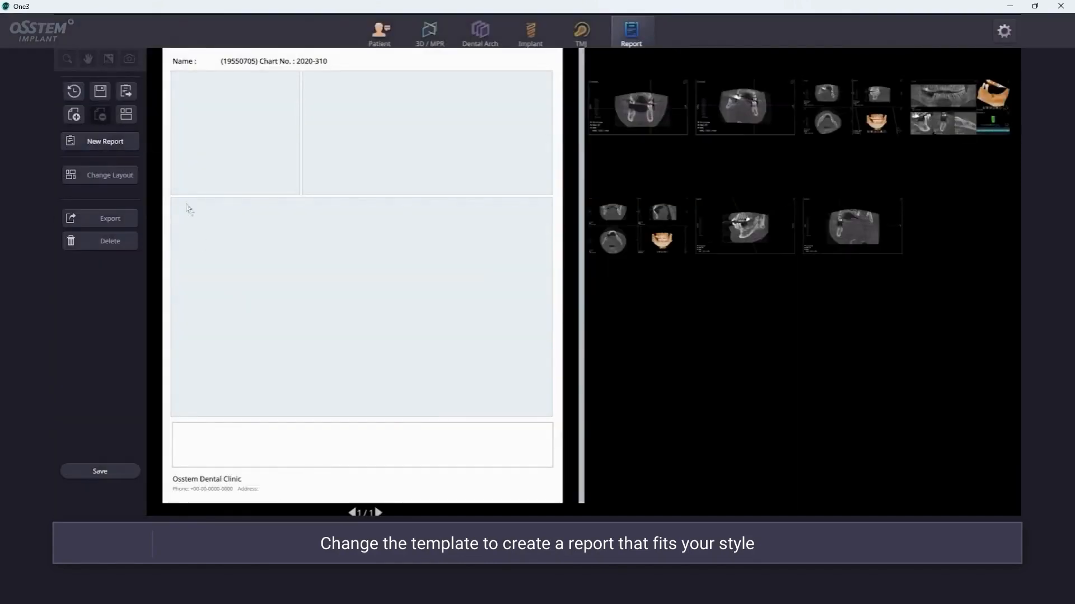
Step: Change the report template to four small frames above one wide frame with a notes area
{"action": "left_click", "coordinate": [127, 114]}
{"action": "left_click", "coordinate": [563, 376]}
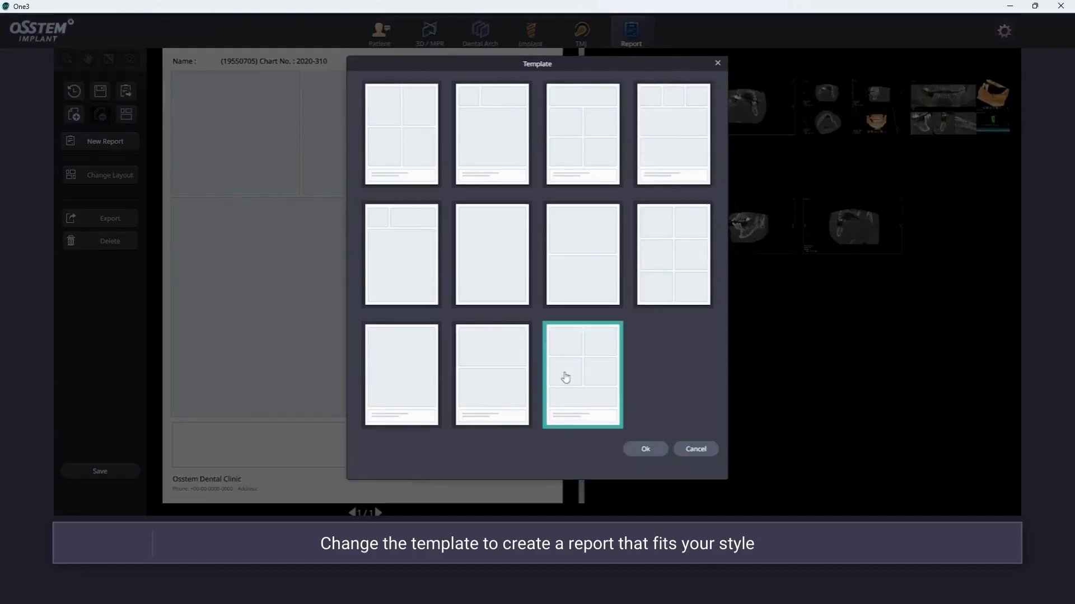
{"action": "left_click", "coordinate": [643, 449]}
{"action": "left_click", "coordinate": [564, 301]}
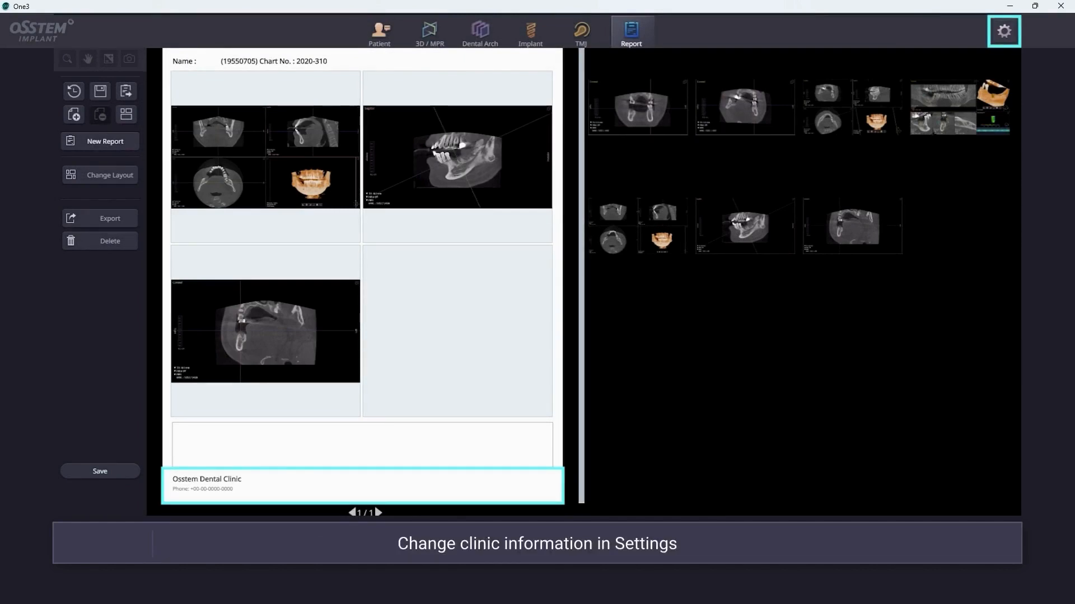
Step: Replace the clinic name in the Clinic Information settings with "abd denta"
{"action": "left_click", "coordinate": [1001, 37]}
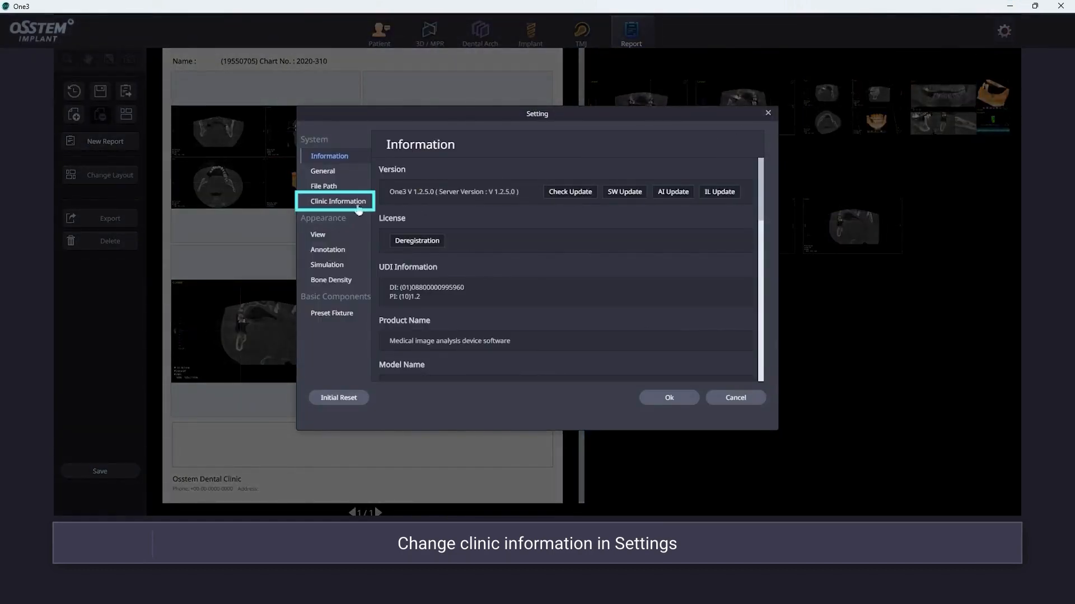
{"action": "left_click", "coordinate": [357, 206]}
{"action": "left_click", "coordinate": [596, 195]}
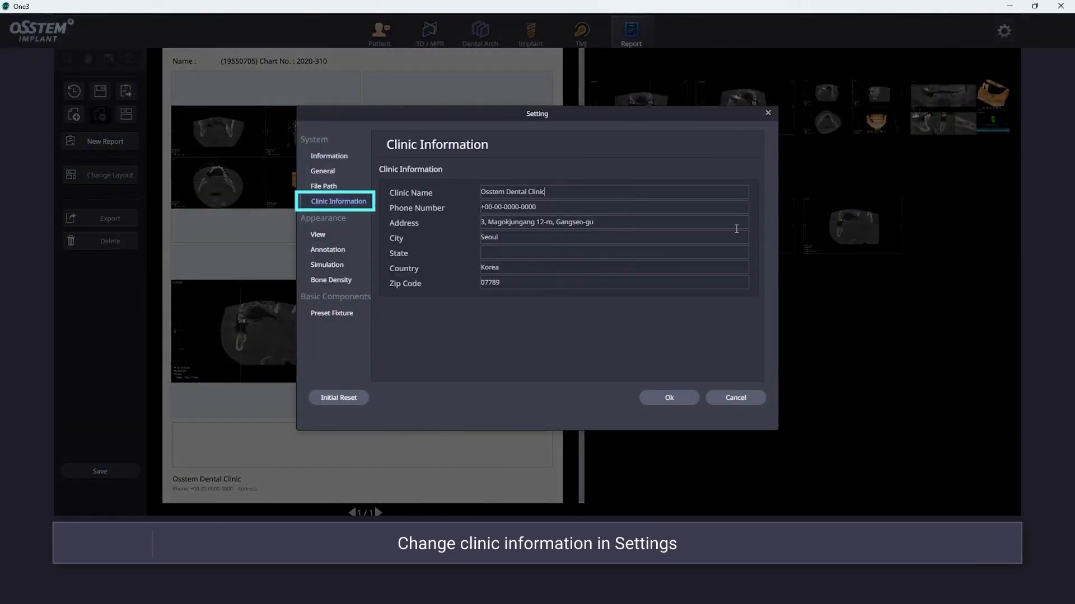
{"action": "key", "text": "BackSpace"}
{"action": "key", "text": "BackSpace"}
{"action": "key", "text": "BackSpace"}
{"action": "key", "text": "BackSpace"}
{"action": "key", "text": "BackSpace"}
{"action": "key", "text": "BackSpace"}
{"action": "key", "text": "BackSpace"}
{"action": "key", "text": "BackSpace"}
{"action": "key", "text": "BackSpace"}
{"action": "key", "text": "BackSpace"}
{"action": "key", "text": "BackSpace"}
{"action": "key", "text": "BackSpace"}
{"action": "key", "text": "BackSpace"}
{"action": "key", "text": "BackSpace"}
{"action": "key", "text": "BackSpace"}
{"action": "key", "text": "BackSpace"}
{"action": "key", "text": "BackSpace"}
{"action": "key", "text": "BackSpace"}
{"action": "key", "text": "BackSpace"}
{"action": "key", "text": "BackSpace"}
{"action": "type", "text": "ㅁ"}
{"action": "key", "text": "BackSpace"}
{"action": "type", "text": "abd denta"}
{"action": "left_click", "coordinate": [674, 399]}
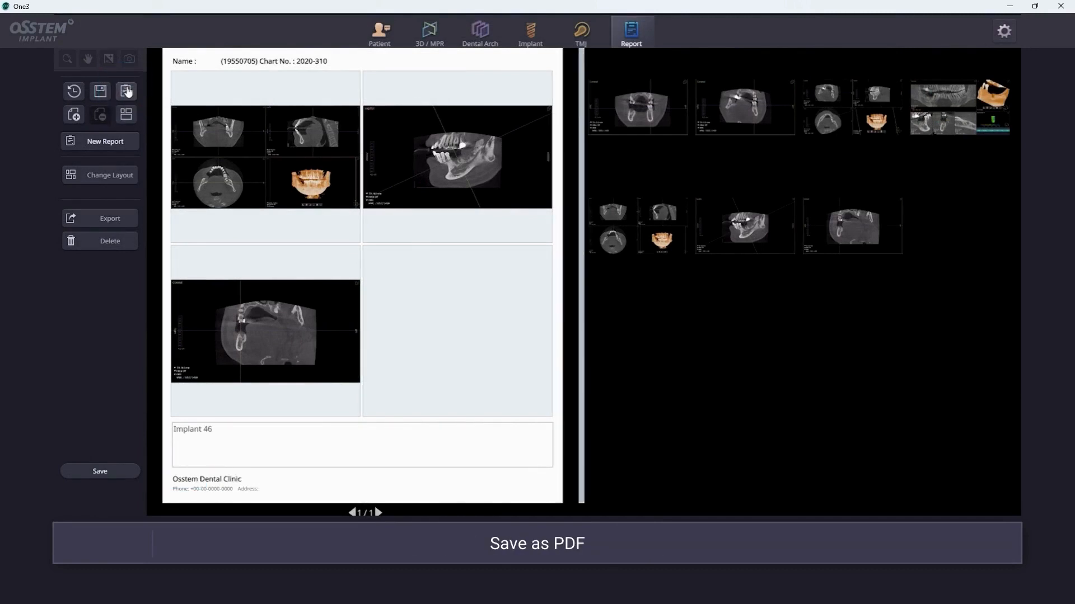
Step: Save the report as a PDF file named "Implant 46"
{"action": "left_click", "coordinate": [126, 91]}
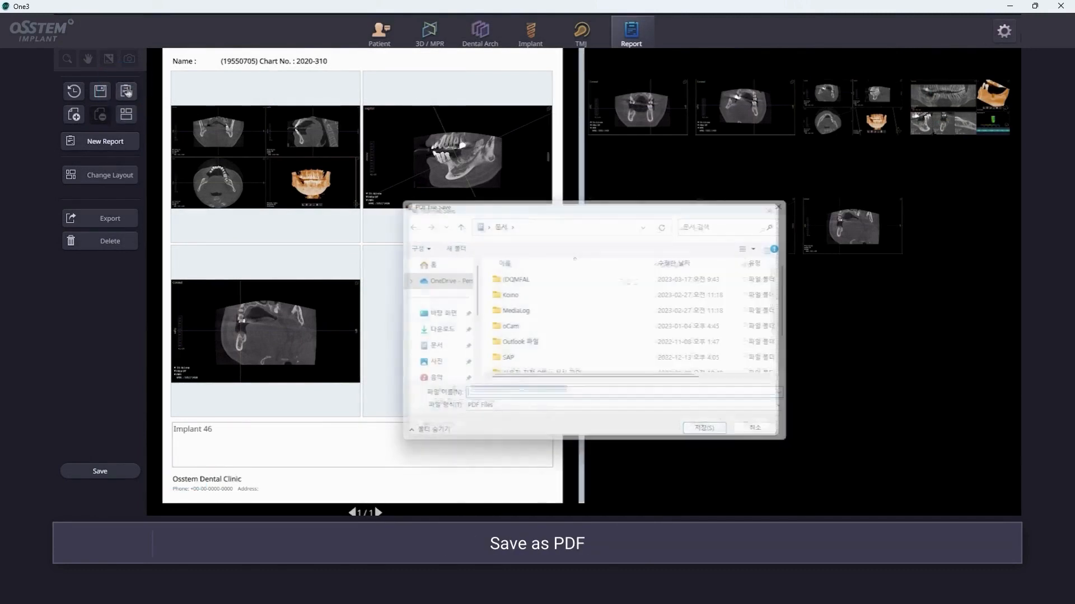
{"action": "type", "text": "Implant 46"}
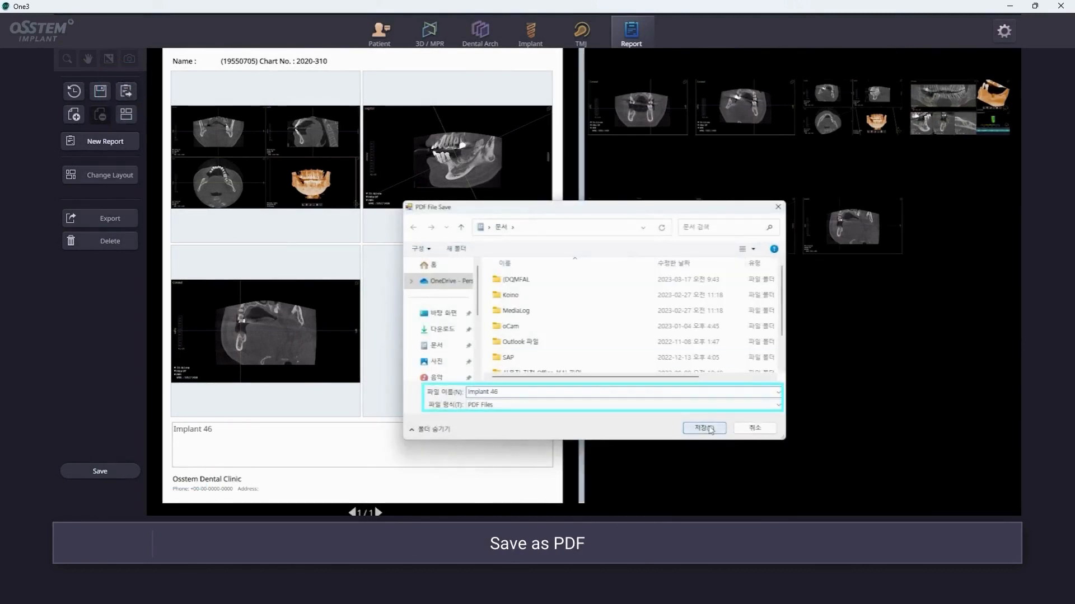
{"action": "left_click", "coordinate": [707, 429]}
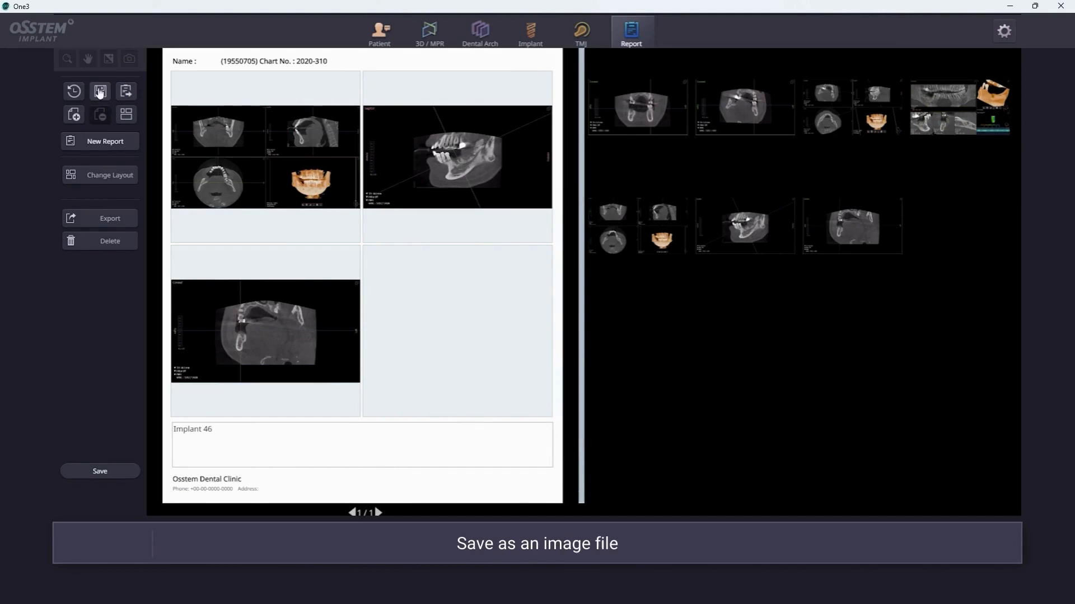
Step: Save the report as an image with the report name "Implant46"
{"action": "left_click", "coordinate": [100, 90]}
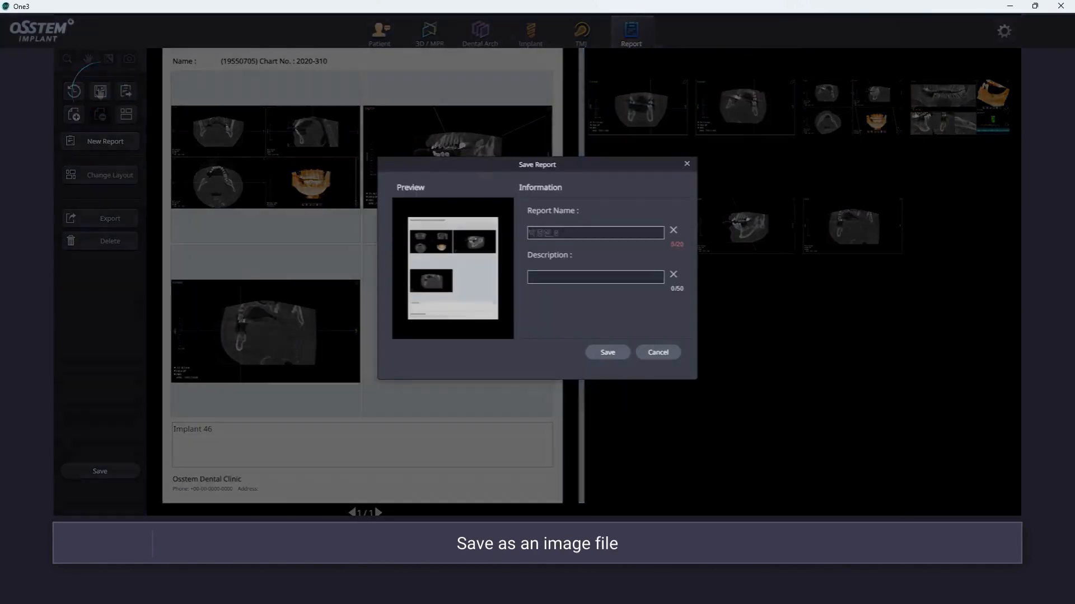
{"action": "type", "text": "Impla"}
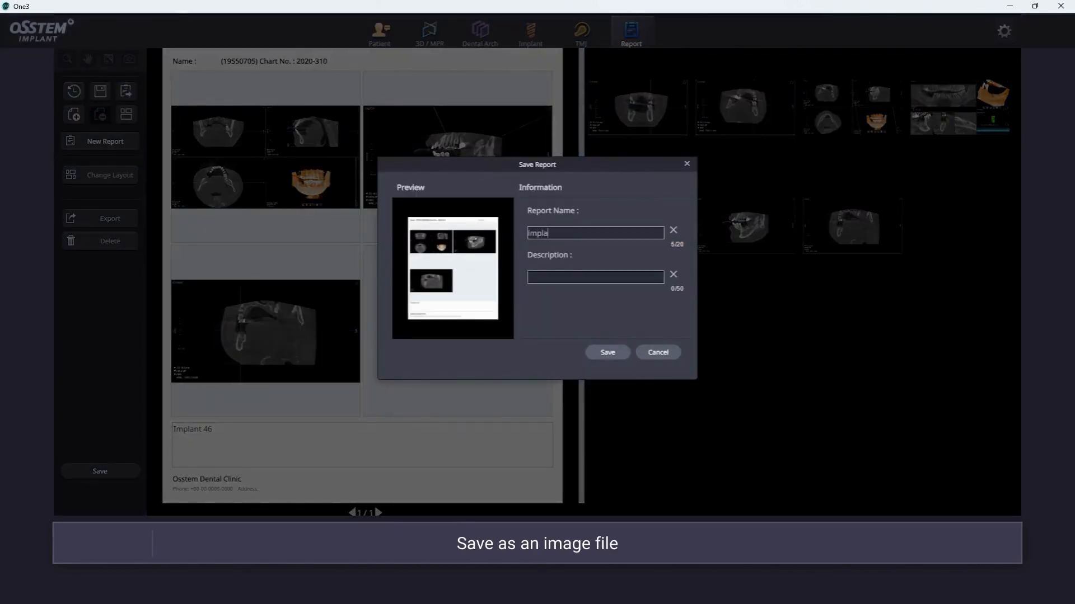
{"action": "type", "text": "nt46"}
{"action": "left_click", "coordinate": [608, 353]}
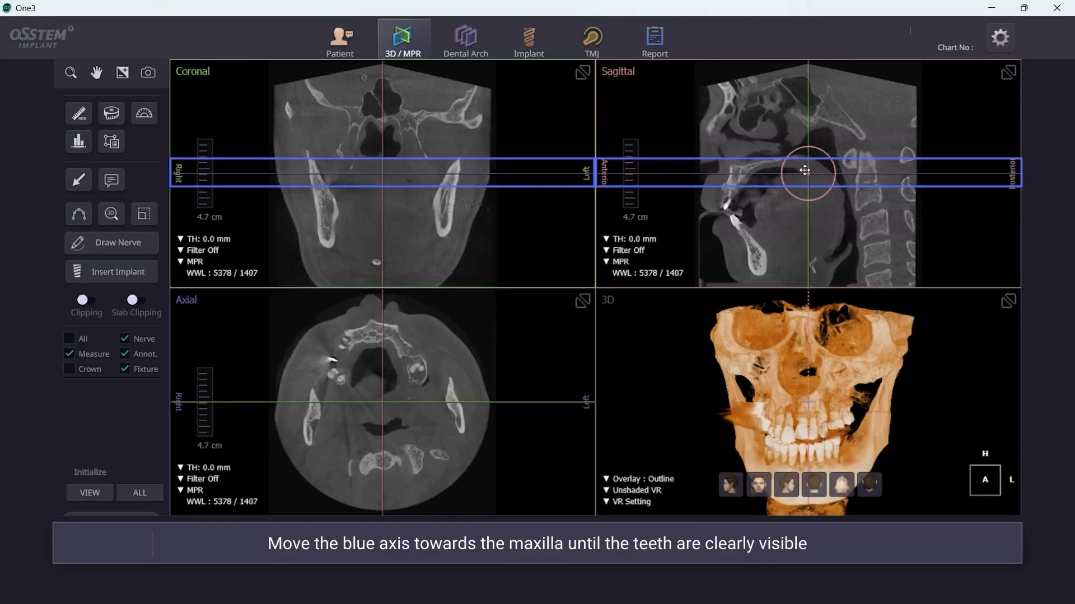
Step: Move the axial plane to where the maxillary teeth show clearly, and center the Axial view's axes on the gap in the left arch
{"action": "mouse_move", "coordinate": [807, 184]}
{"action": "left_mouse_down"}
{"action": "mouse_move", "coordinate": [813, 177]}
{"action": "mouse_move", "coordinate": [815, 186]}
{"action": "left_mouse_up"}
{"action": "left_click_drag", "start_coordinate": [813, 184], "coordinate": [811, 186]}
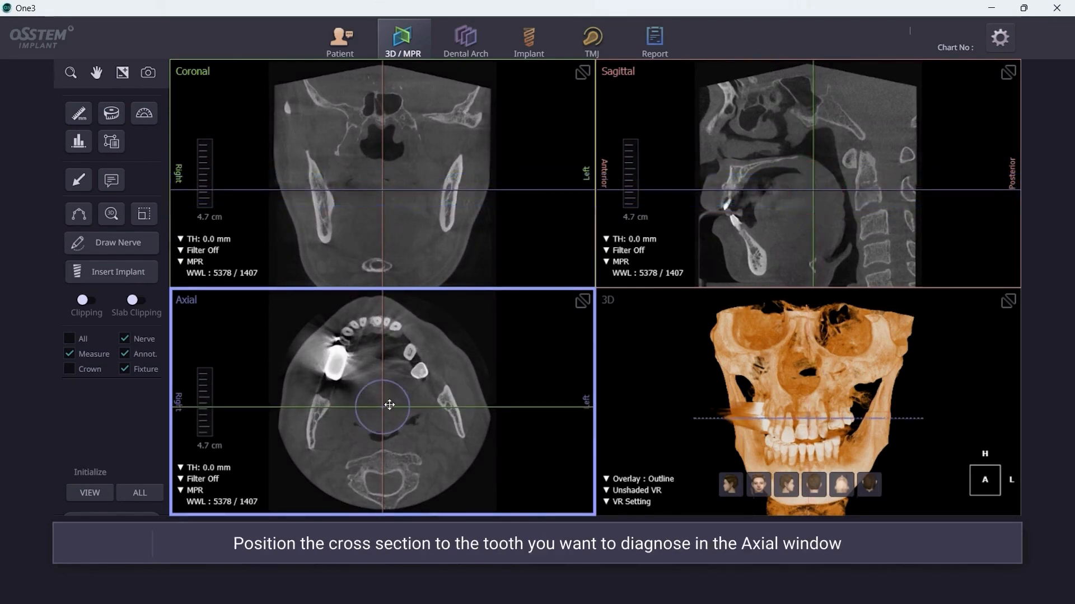
{"action": "left_click_drag", "start_coordinate": [389, 404], "coordinate": [410, 335]}
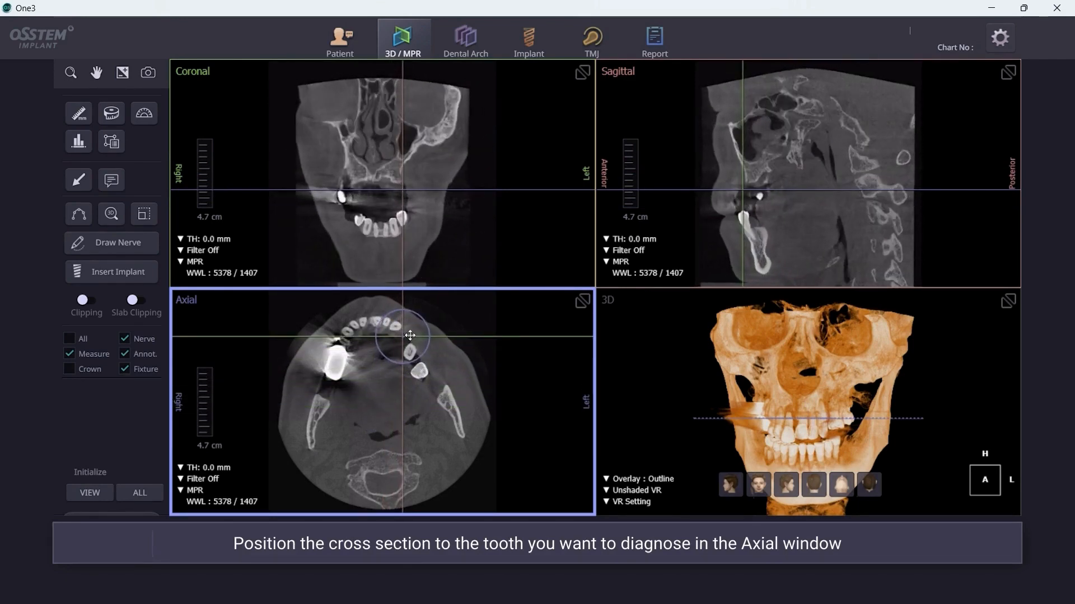
Step: Rotate the red axis in the Axial view along the left arch, and tilt the green axis in the Sagittal view to match the tooth
{"action": "mouse_move", "coordinate": [404, 434]}
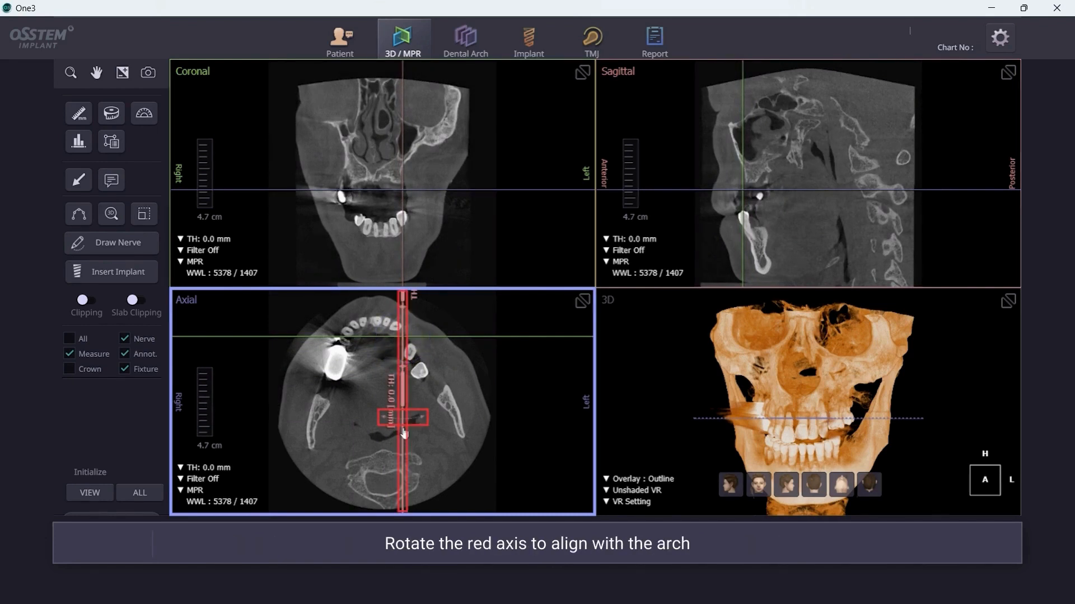
{"action": "left_click_drag", "start_coordinate": [404, 434], "coordinate": [452, 417]}
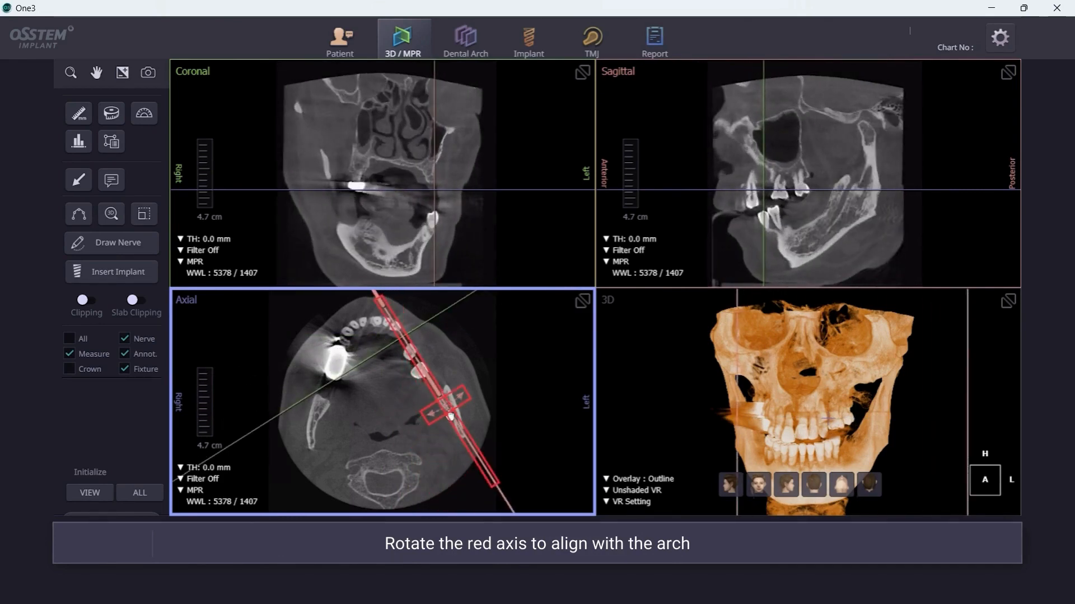
{"action": "mouse_move", "coordinate": [764, 277]}
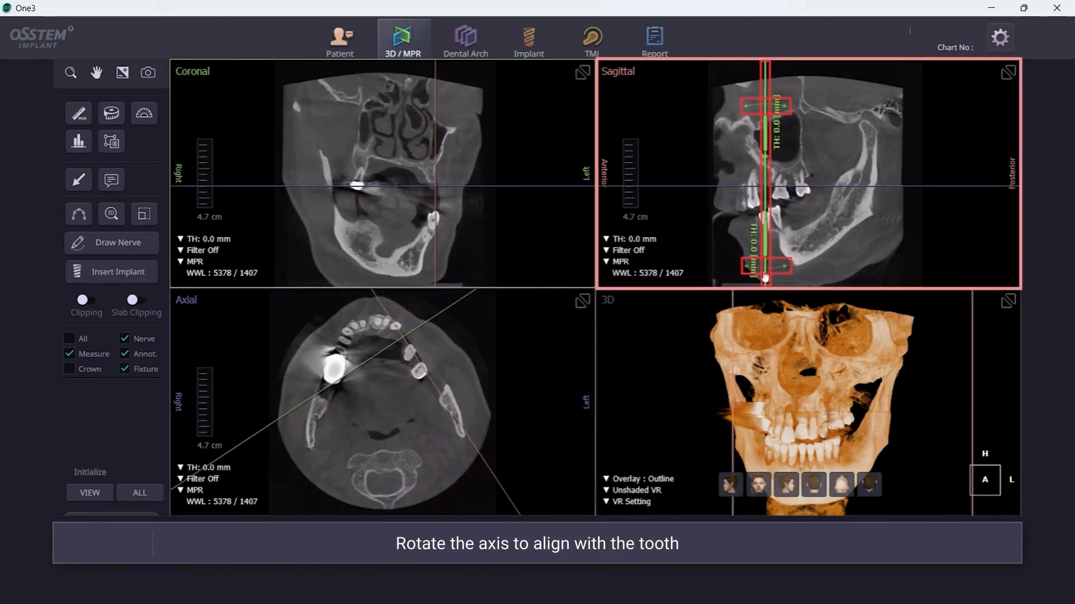
{"action": "left_click_drag", "start_coordinate": [764, 276], "coordinate": [774, 277]}
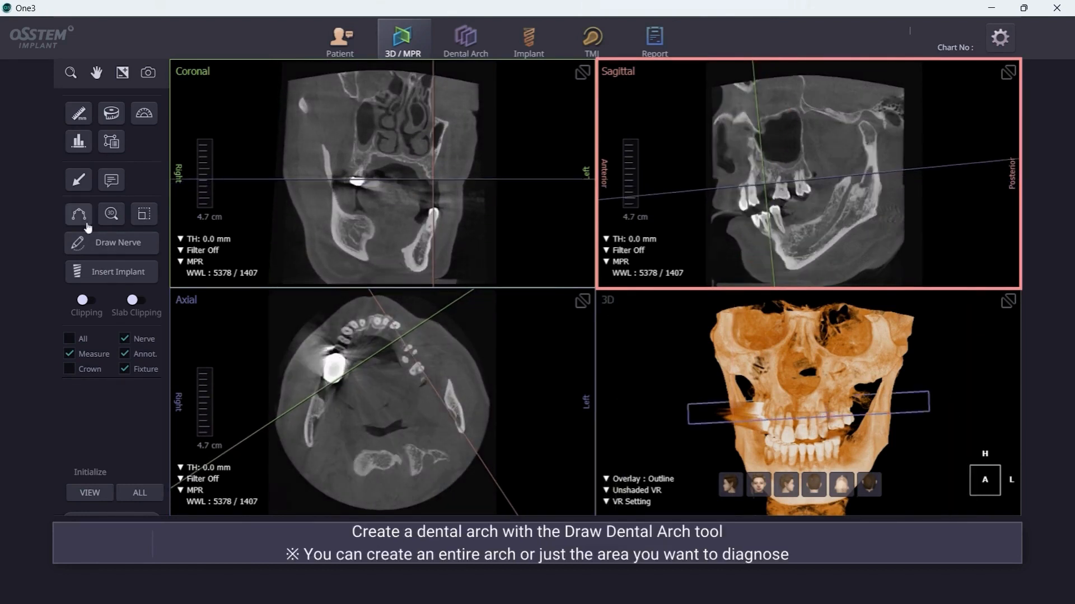
Step: Draw a dental arch in the Axial view from the front teeth along the left side to the back of the jaw
{"action": "left_click", "coordinate": [84, 222]}
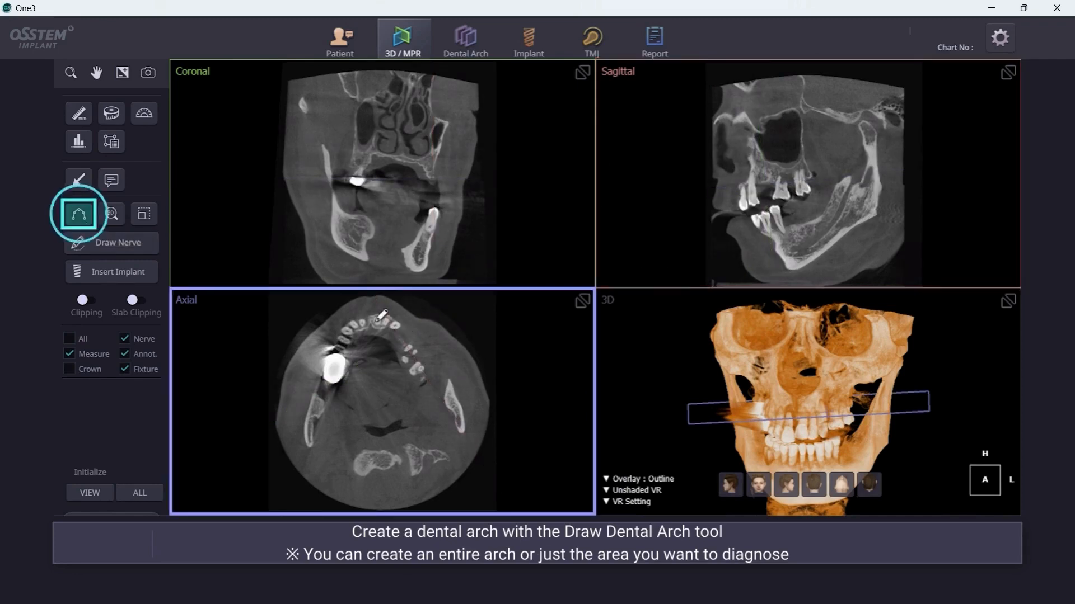
{"action": "left_click", "coordinate": [420, 376]}
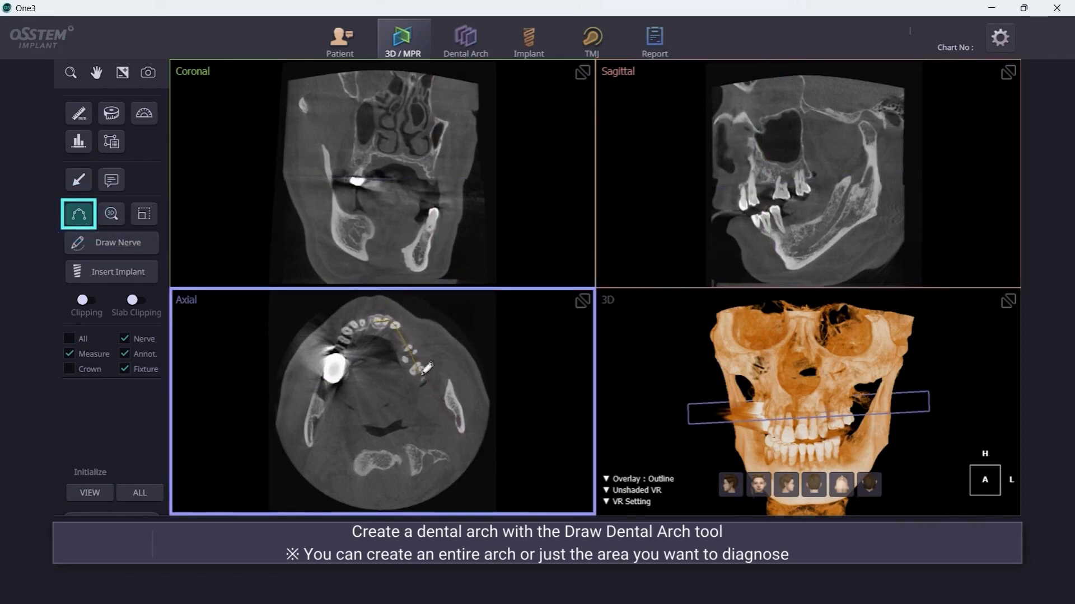
{"action": "left_click", "coordinate": [453, 403]}
{"action": "double_click", "coordinate": [462, 432]}
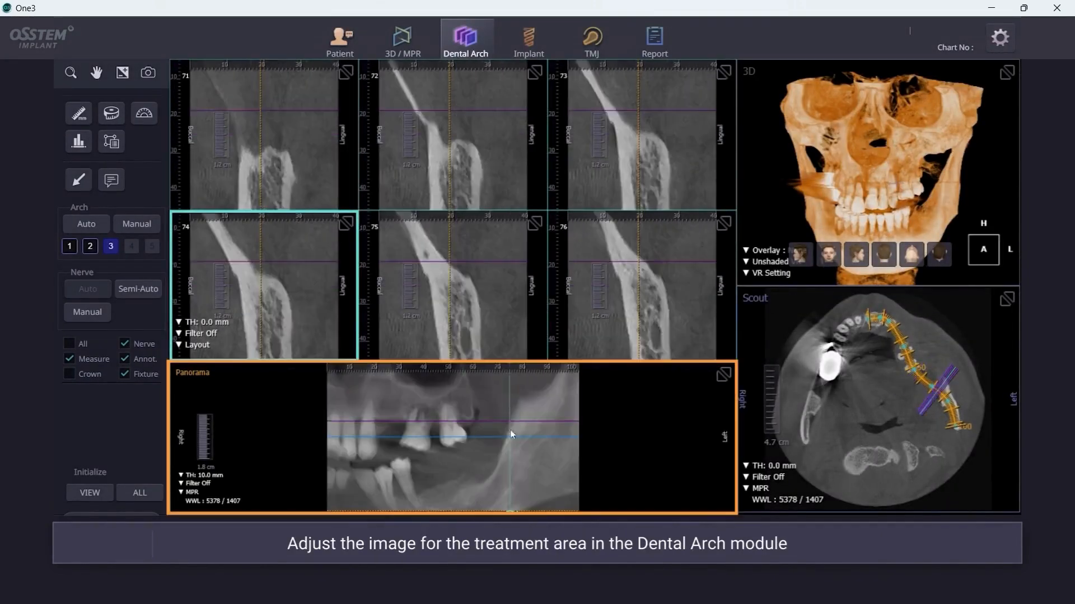
Step: Align the Panorama's cross-section line with the upper left gap, measure the bone's width and height in slice 26, and move the labels clear
{"action": "left_click_drag", "start_coordinate": [511, 434], "coordinate": [389, 432]}
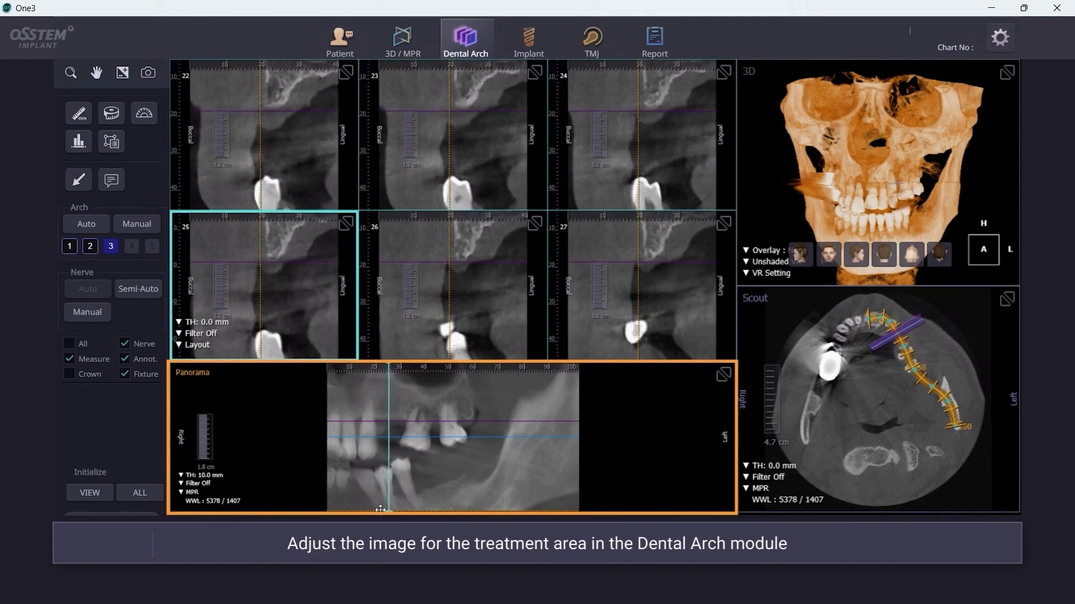
{"action": "left_click_drag", "start_coordinate": [389, 509], "coordinate": [383, 510]}
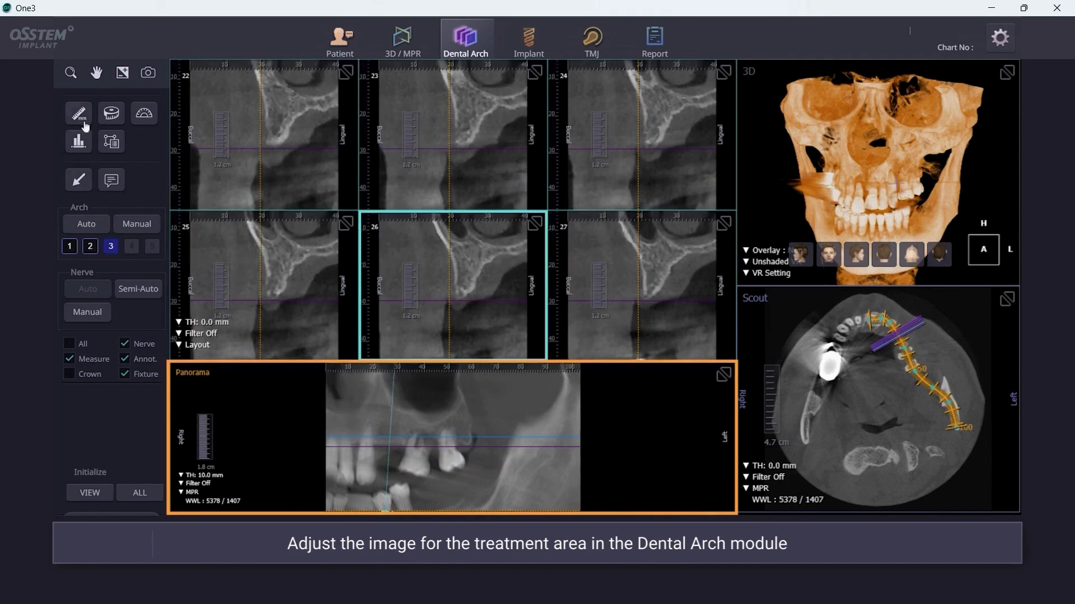
{"action": "left_click", "coordinate": [82, 118]}
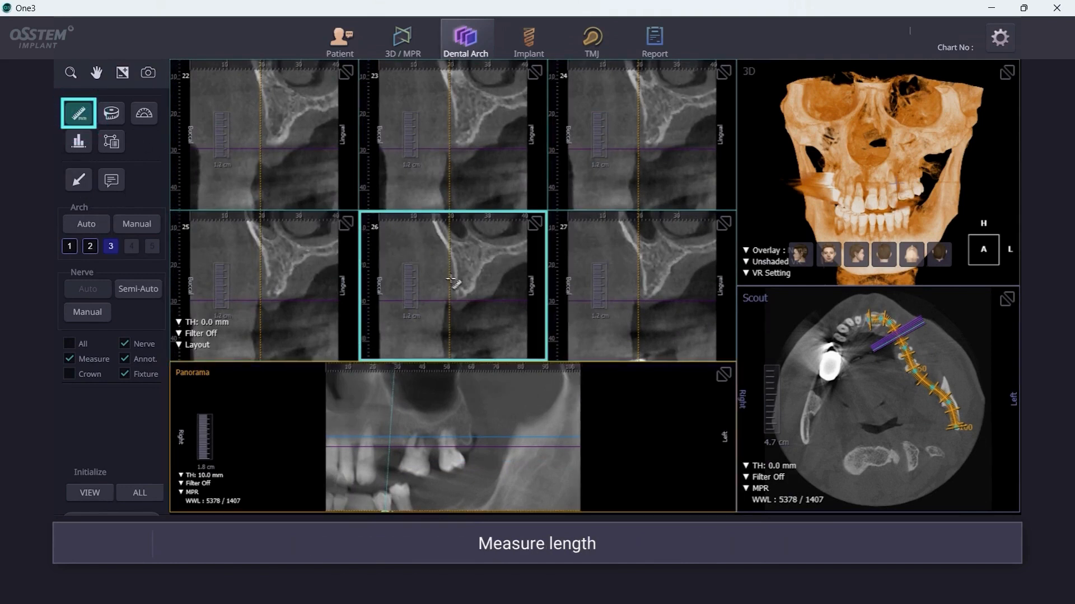
{"action": "left_click_drag", "start_coordinate": [458, 280], "coordinate": [475, 280]}
{"action": "left_click", "coordinate": [476, 280]}
{"action": "left_click_drag", "start_coordinate": [466, 289], "coordinate": [465, 259]}
{"action": "left_click", "coordinate": [466, 261]}
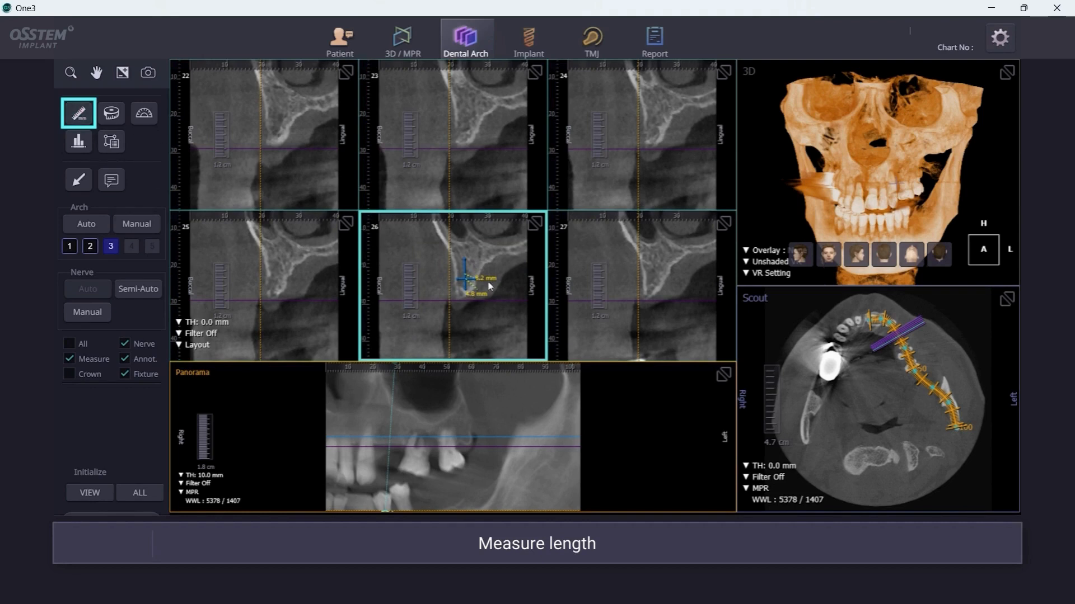
{"action": "left_click_drag", "start_coordinate": [478, 277], "coordinate": [433, 255]}
{"action": "left_click_drag", "start_coordinate": [480, 302], "coordinate": [496, 314]}
Step: Insert an implant for tooth 25 in the Implant module, placing it along the bone of the gap in the Panorama view
{"action": "left_click", "coordinate": [529, 40]}
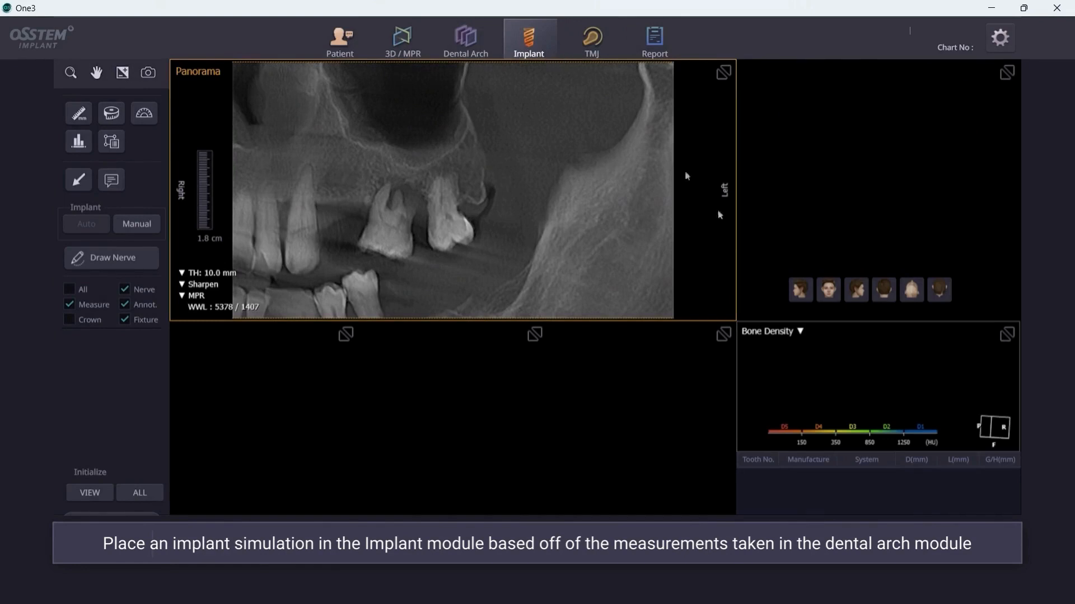
{"action": "left_click", "coordinate": [142, 228]}
{"action": "left_click", "coordinate": [695, 255]}
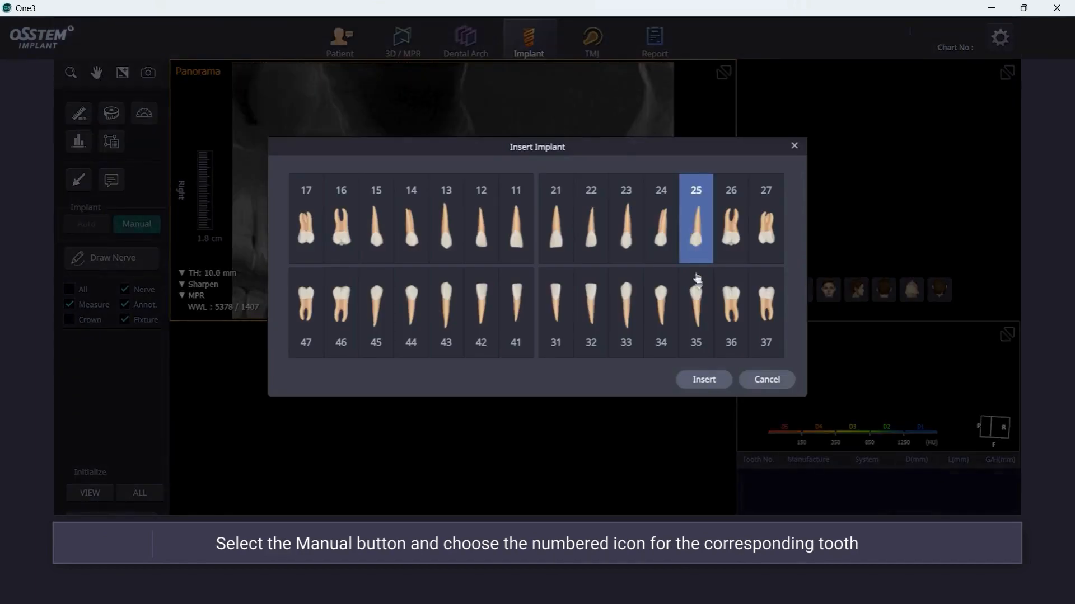
{"action": "left_click", "coordinate": [704, 380]}
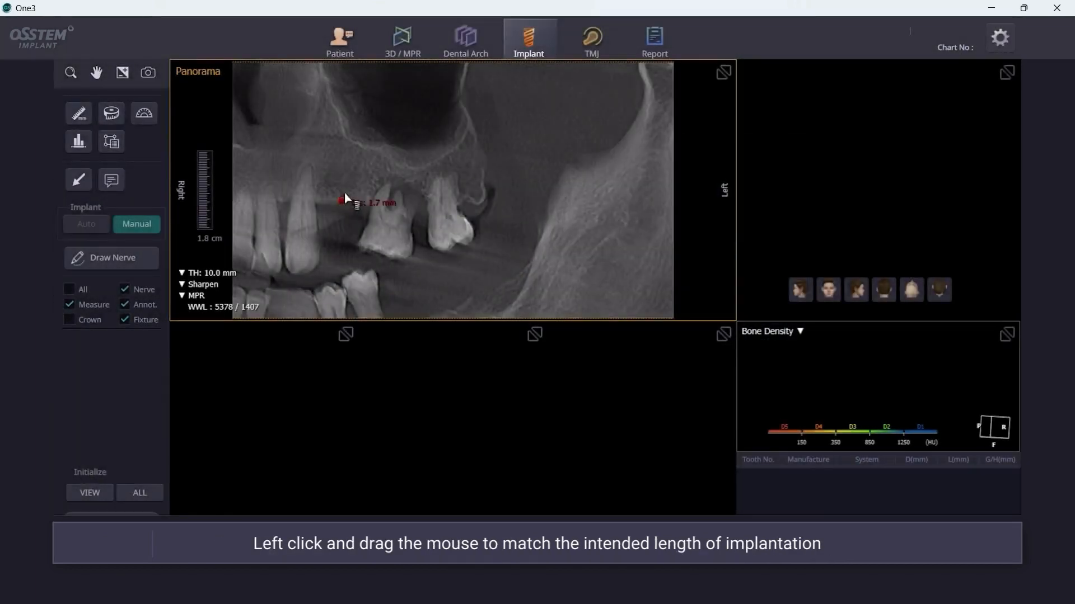
{"action": "left_click_drag", "start_coordinate": [344, 175], "coordinate": [346, 169]}
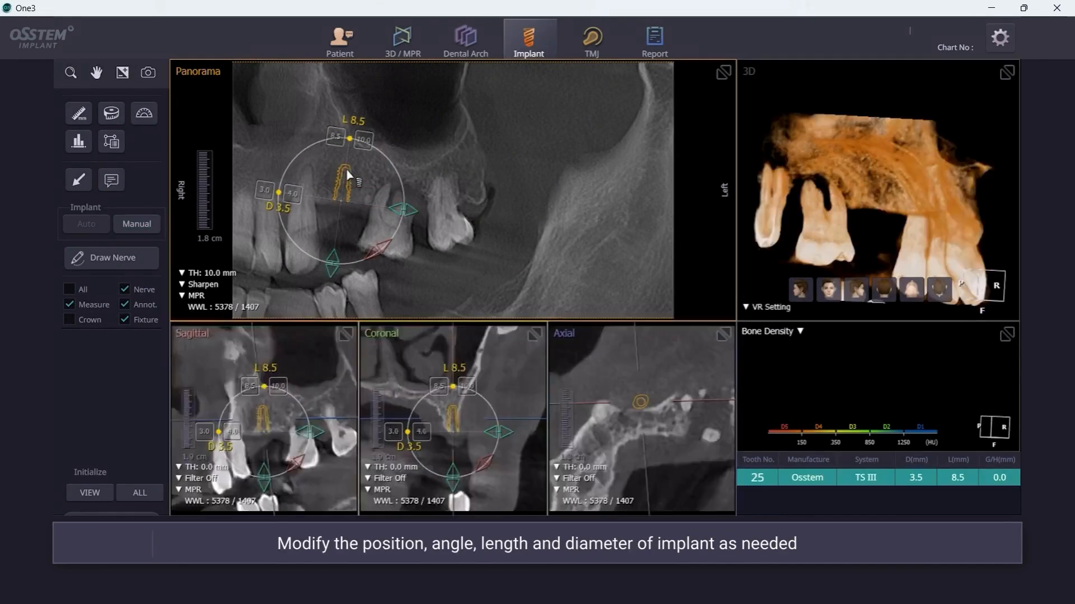
Step: Shift the tooth 25 implant in the Sagittal view, and fine-tune its position and angle within the bone in the Coronal view
{"action": "left_click", "coordinate": [304, 436]}
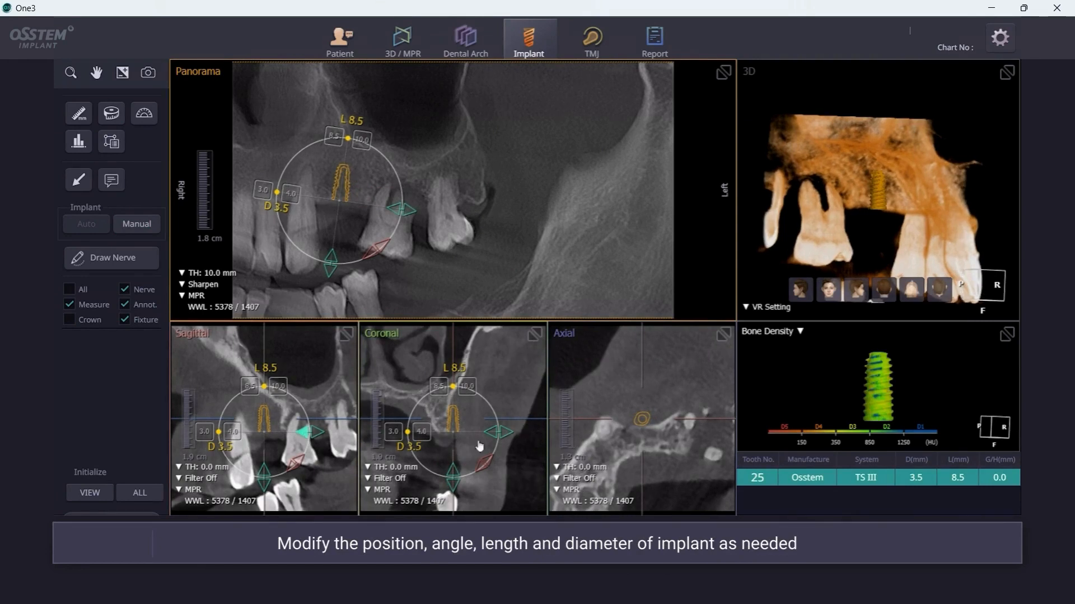
{"action": "left_click", "coordinate": [490, 436]}
{"action": "left_click", "coordinate": [490, 436]}
{"action": "left_click", "coordinate": [491, 436]}
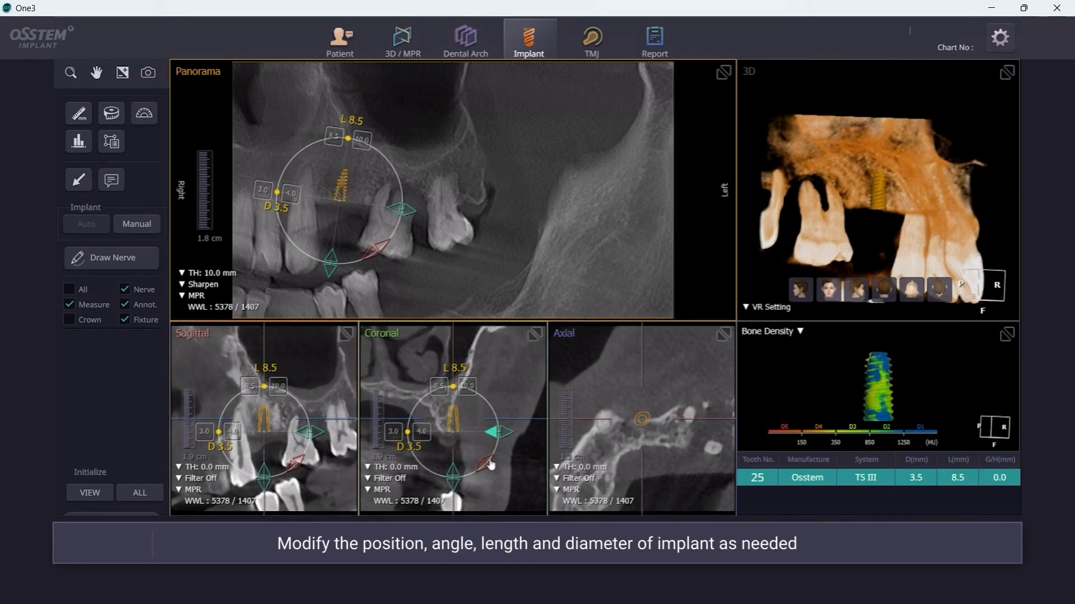
{"action": "left_click", "coordinate": [490, 464]}
{"action": "left_click", "coordinate": [489, 464]}
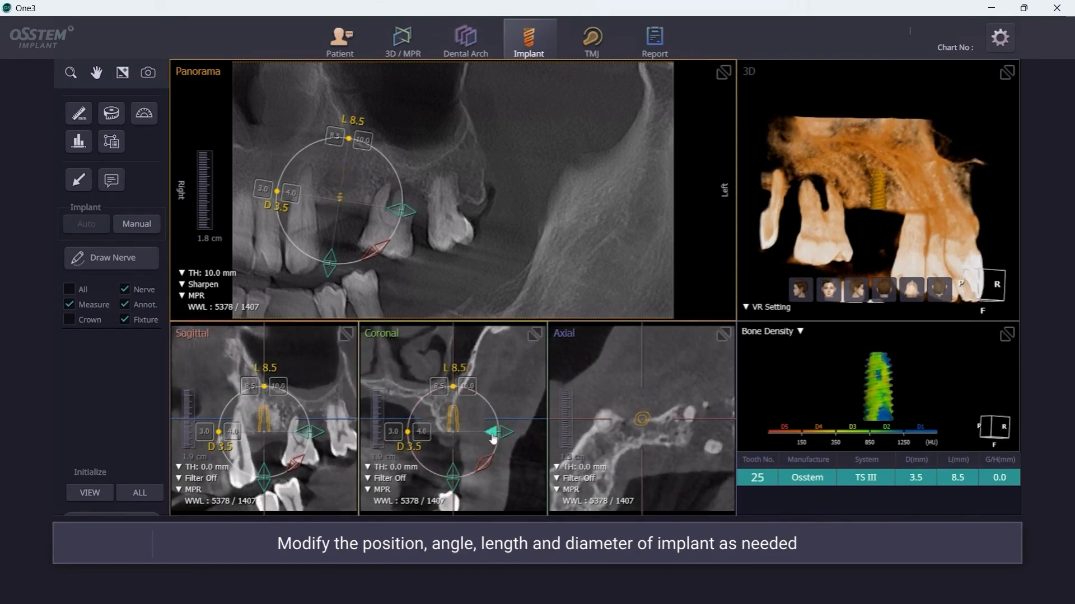
{"action": "left_click", "coordinate": [492, 438]}
{"action": "left_click", "coordinate": [493, 438]}
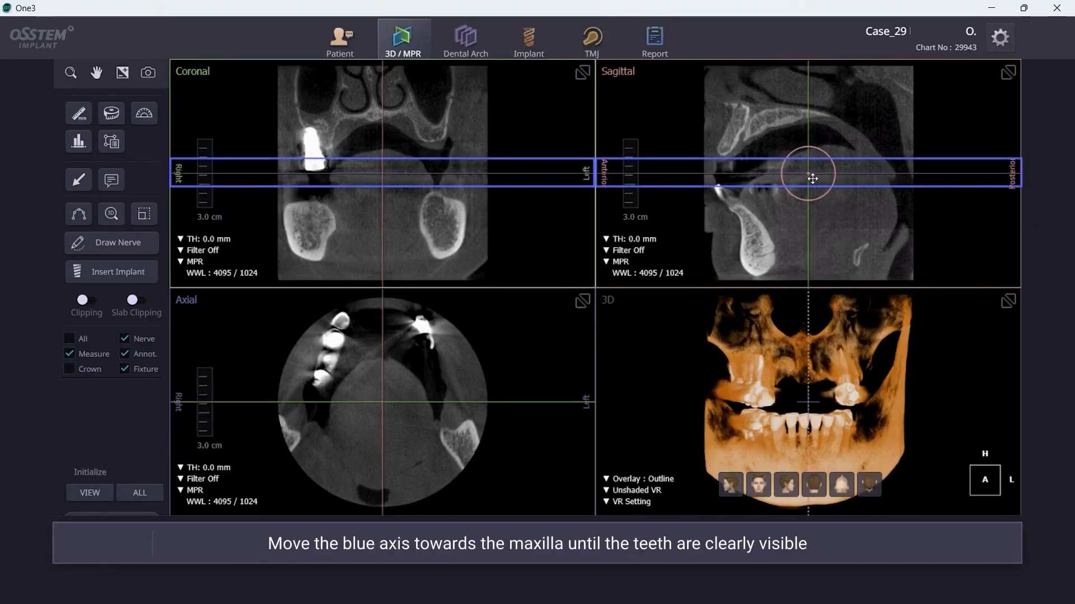
Step: Raise the axial plane to the maxilla in the new case, and move the Axial view's axes to the front teeth area
{"action": "left_click_drag", "start_coordinate": [812, 178], "coordinate": [813, 148]}
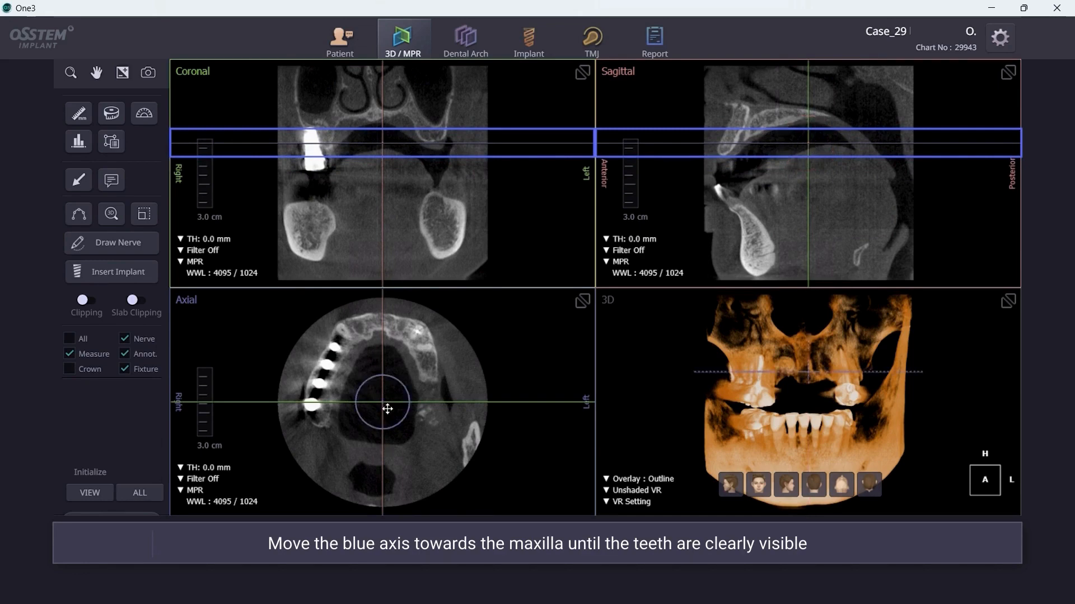
{"action": "left_click_drag", "start_coordinate": [387, 409], "coordinate": [388, 332]}
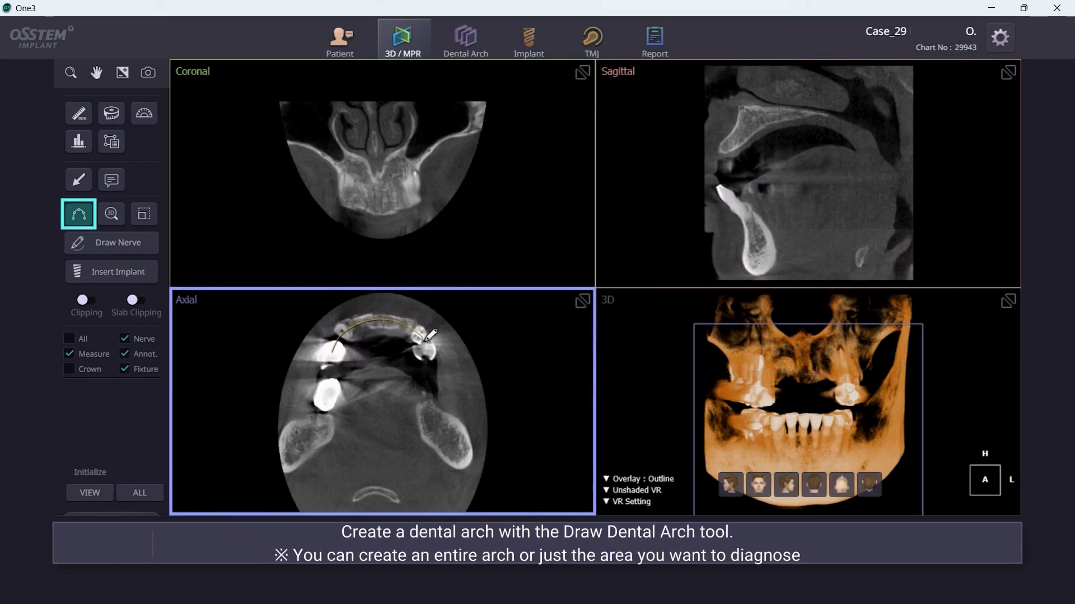
Step: Draw a dental arch across the upper front area, and adjust the Panorama's axial and cross-section lines to the upper left front gap
{"action": "double_click", "coordinate": [440, 361]}
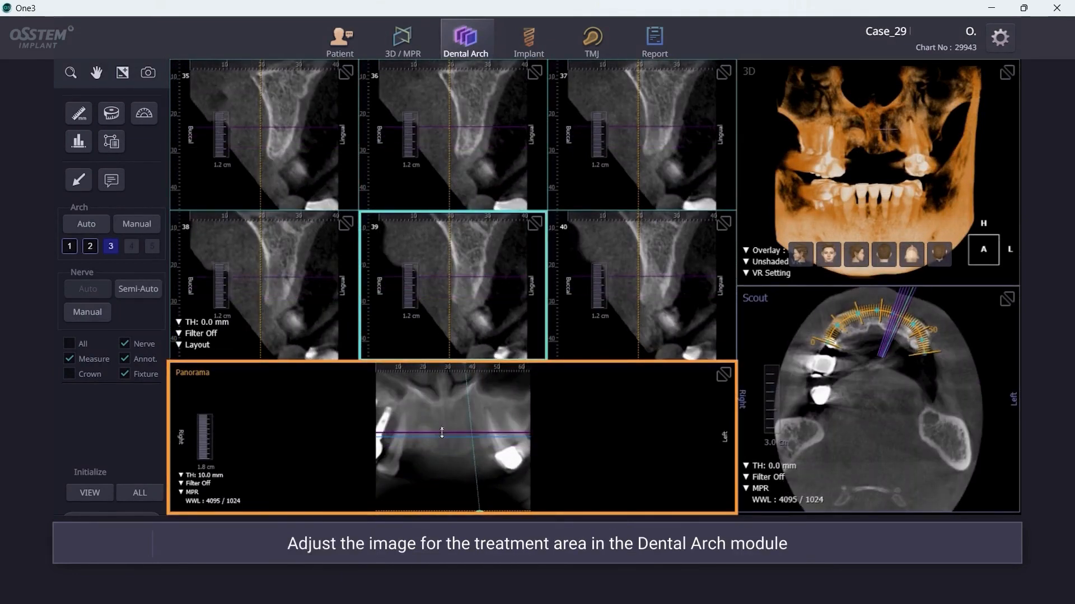
{"action": "left_click_drag", "start_coordinate": [441, 433], "coordinate": [442, 447]}
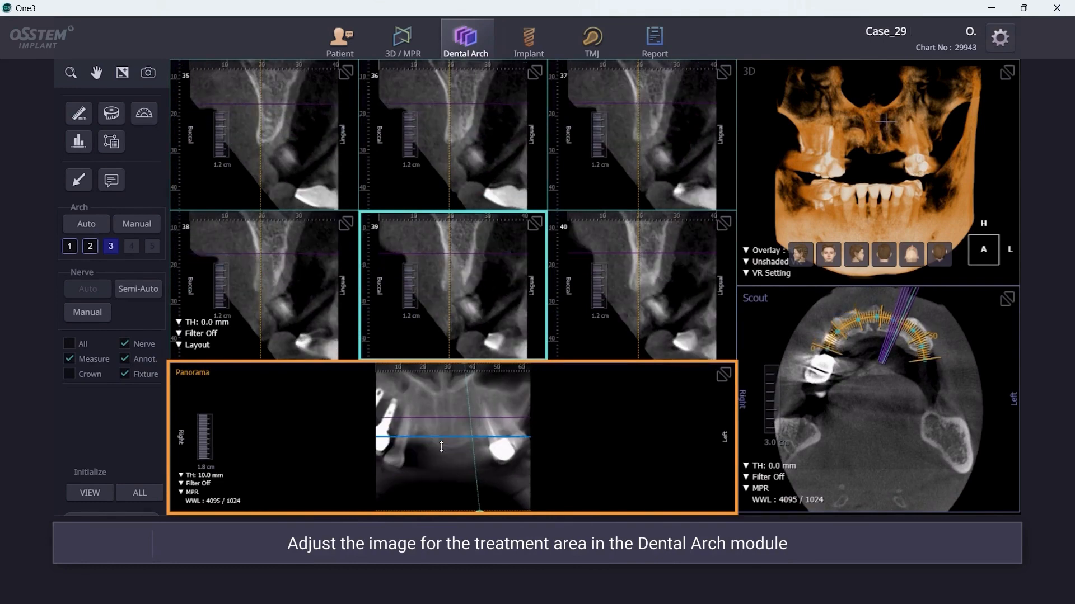
{"action": "left_click_drag", "start_coordinate": [460, 494], "coordinate": [478, 473]}
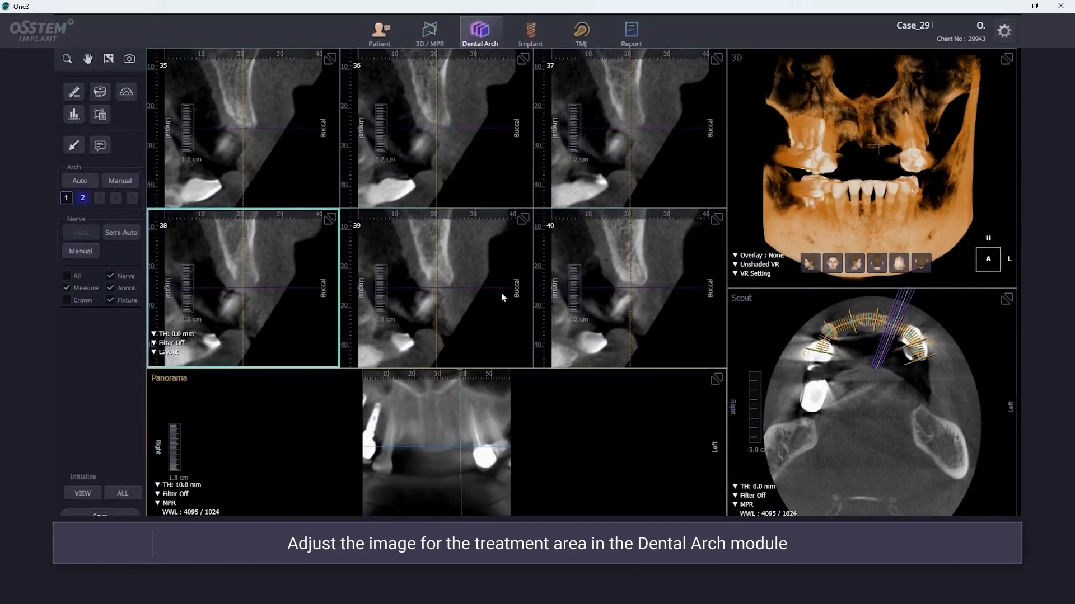
Step: Browse the cross-section slices along the upper front arch, and measure the bone's width and height in slice 41
{"action": "scroll", "coordinate": [500, 293], "scroll_direction": "up", "scroll_amount": 5}
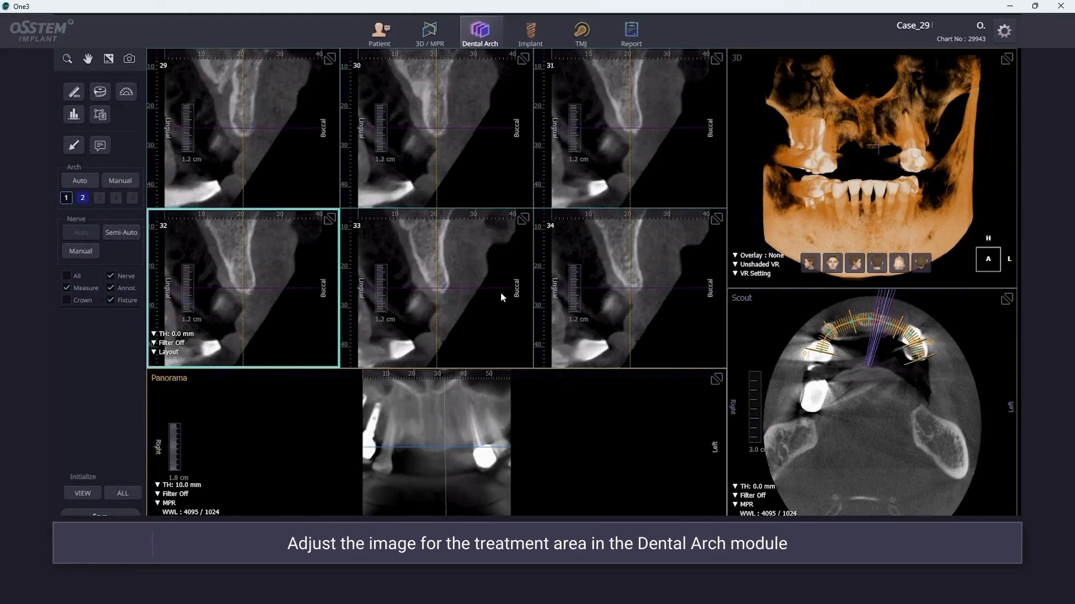
{"action": "scroll", "coordinate": [501, 293], "scroll_direction": "up", "scroll_amount": 6}
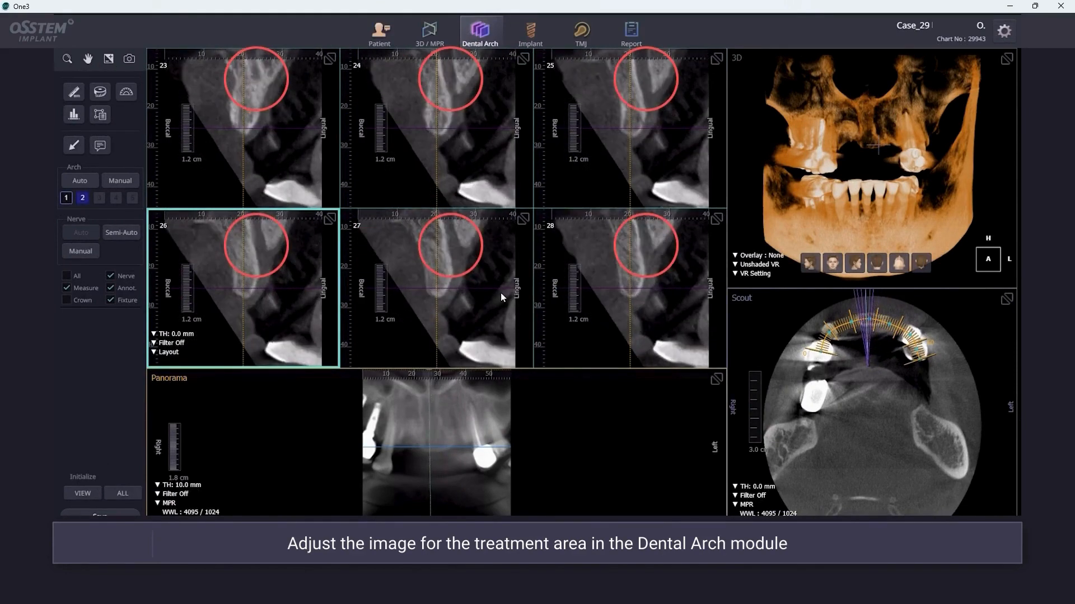
{"action": "scroll", "coordinate": [500, 293], "scroll_direction": "up", "scroll_amount": 8}
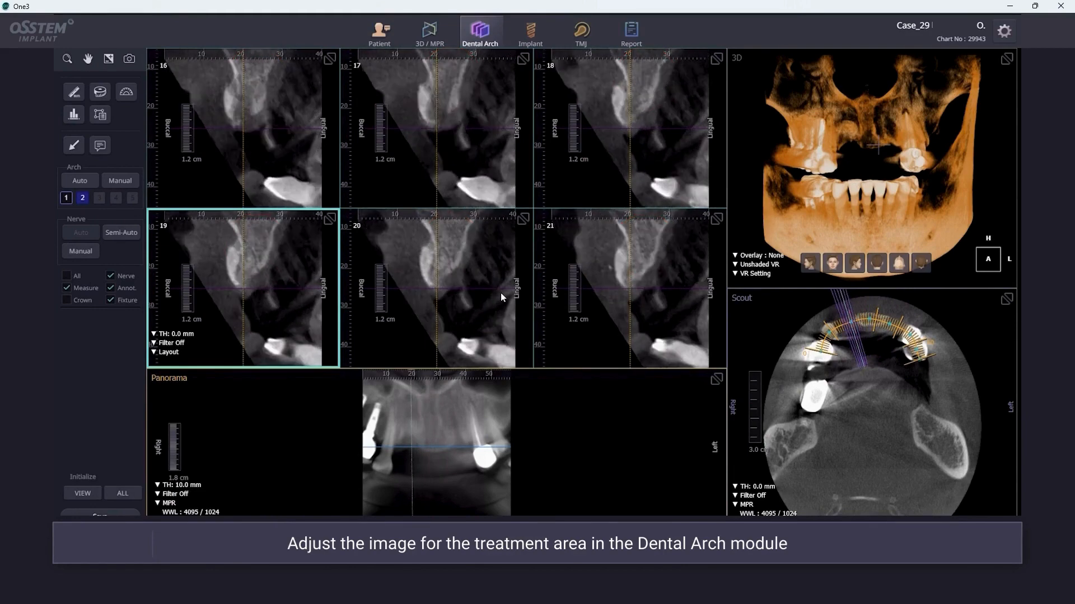
{"action": "scroll", "coordinate": [501, 293], "scroll_direction": "down", "scroll_amount": 6}
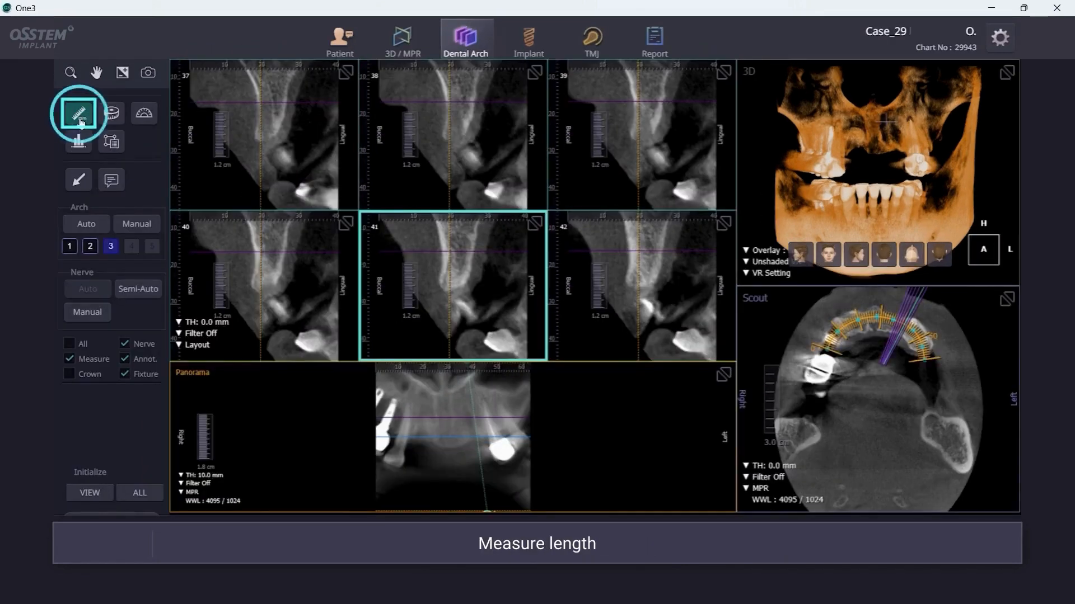
{"action": "left_click", "coordinate": [466, 271]}
{"action": "left_click", "coordinate": [454, 280]}
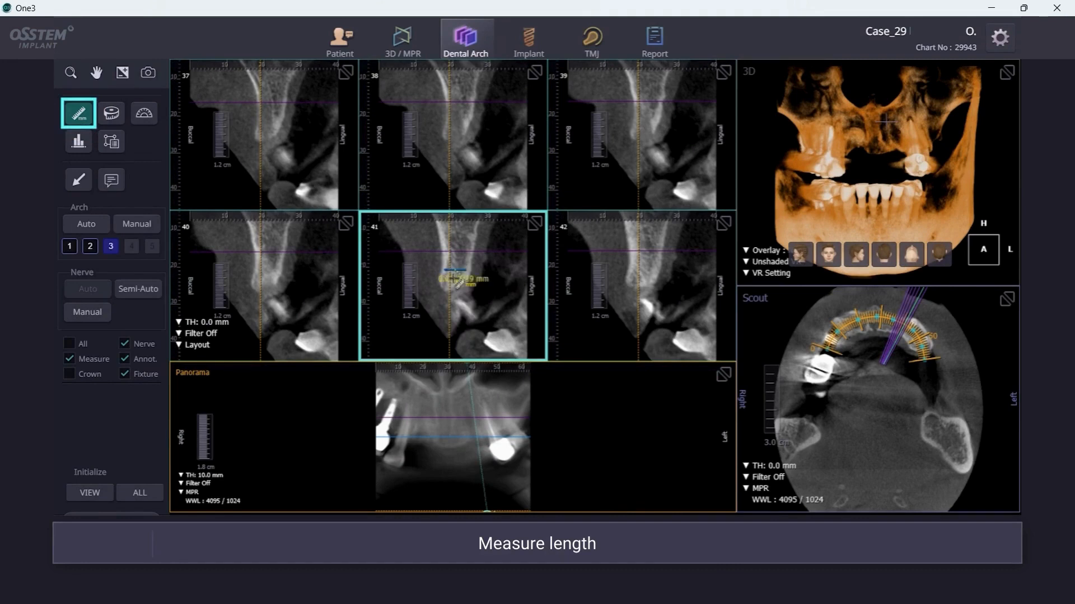
{"action": "left_click", "coordinate": [455, 253]}
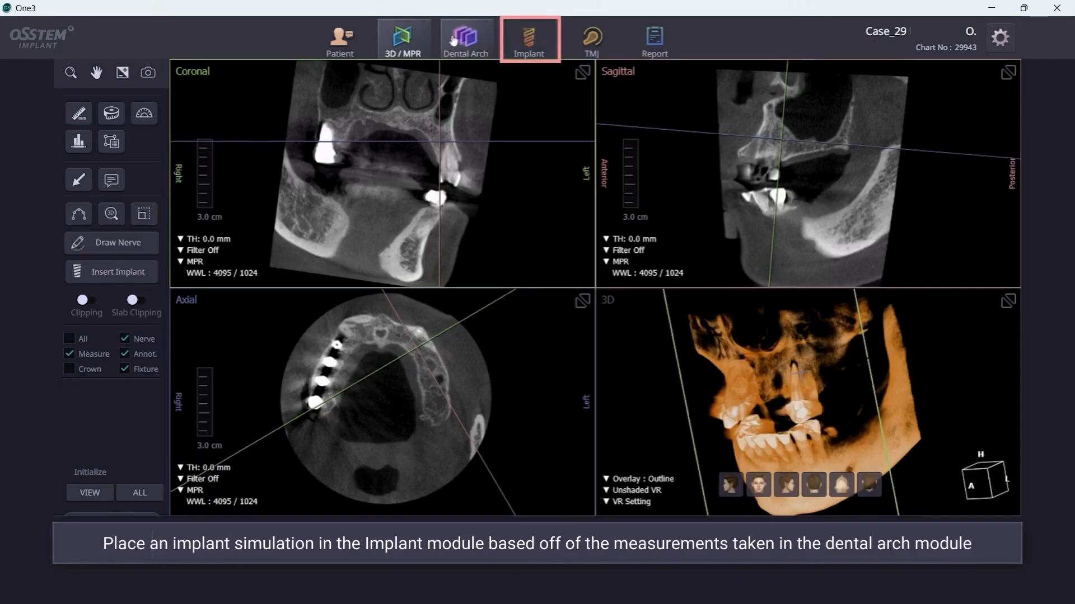
Step: Insert an implant for tooth 22 in the Implant module, marking about 9 mm along the bone in the Panorama view
{"action": "left_click", "coordinate": [528, 38]}
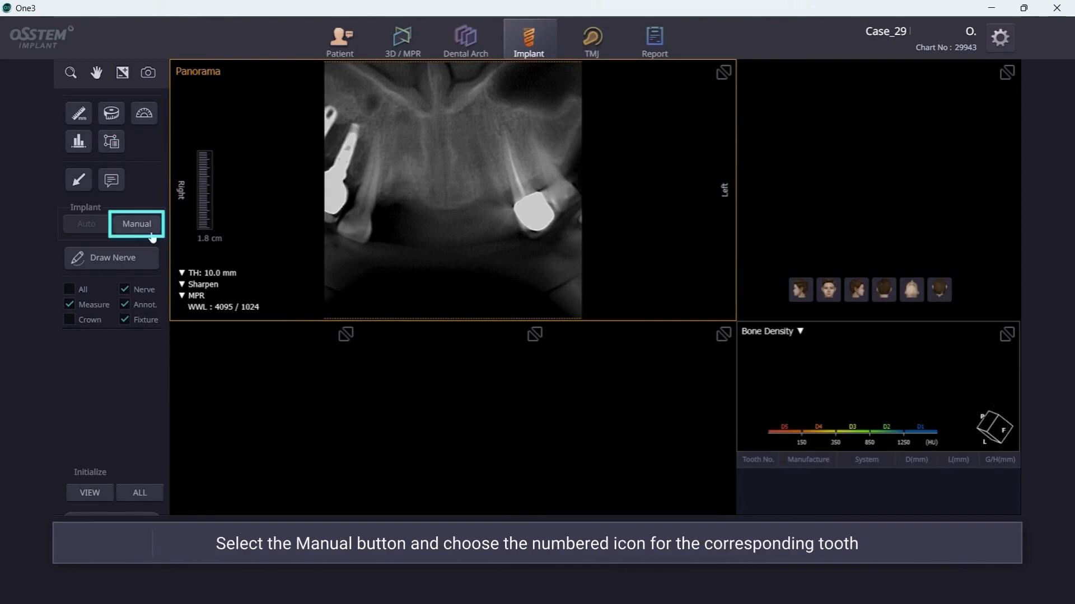
{"action": "left_click", "coordinate": [136, 224]}
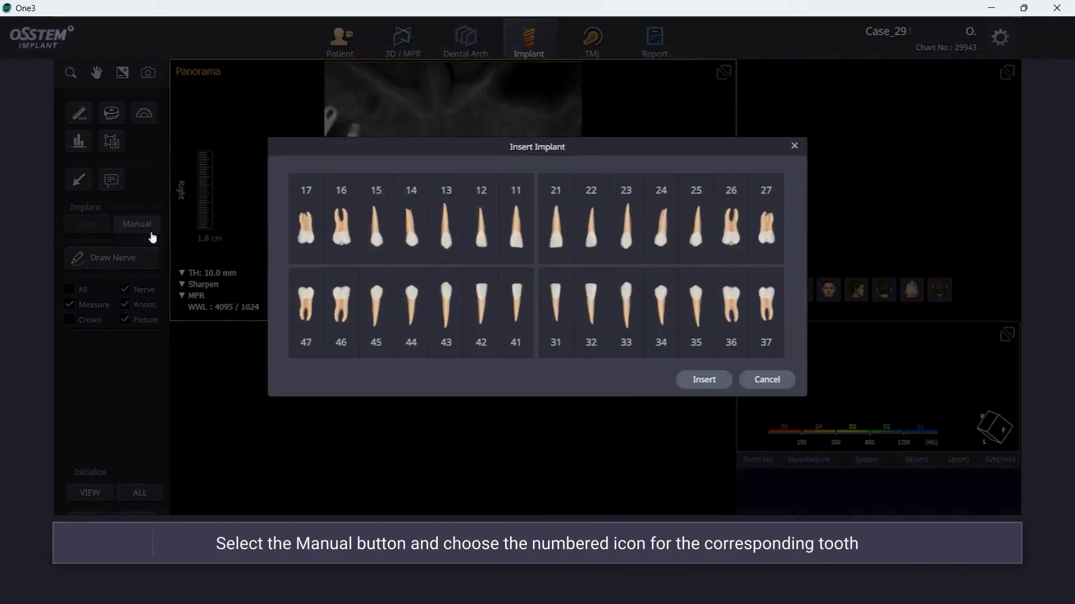
{"action": "left_click", "coordinate": [585, 248]}
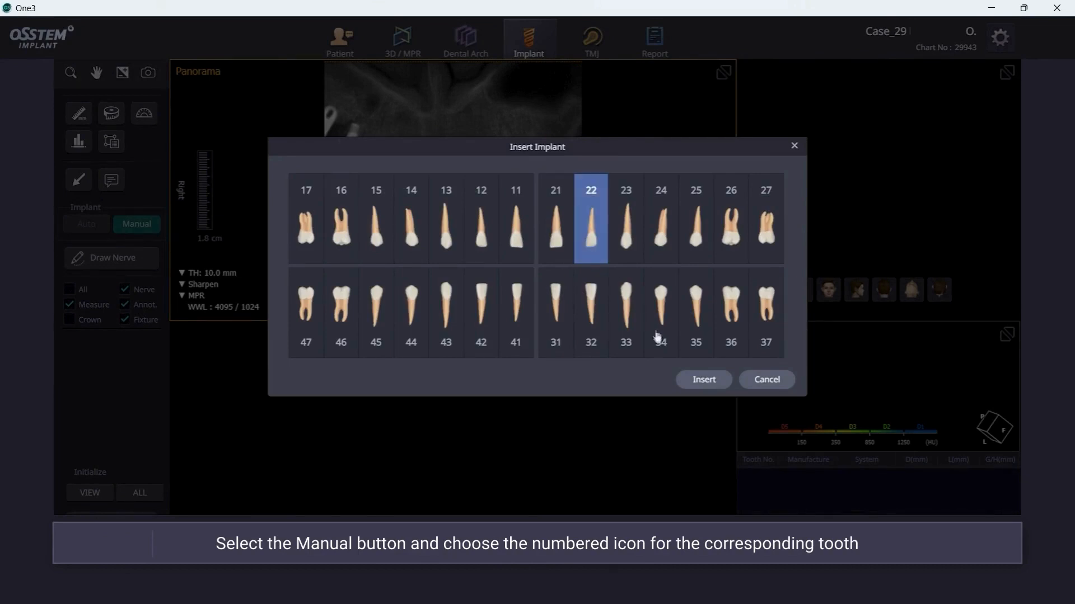
{"action": "left_click", "coordinate": [697, 385]}
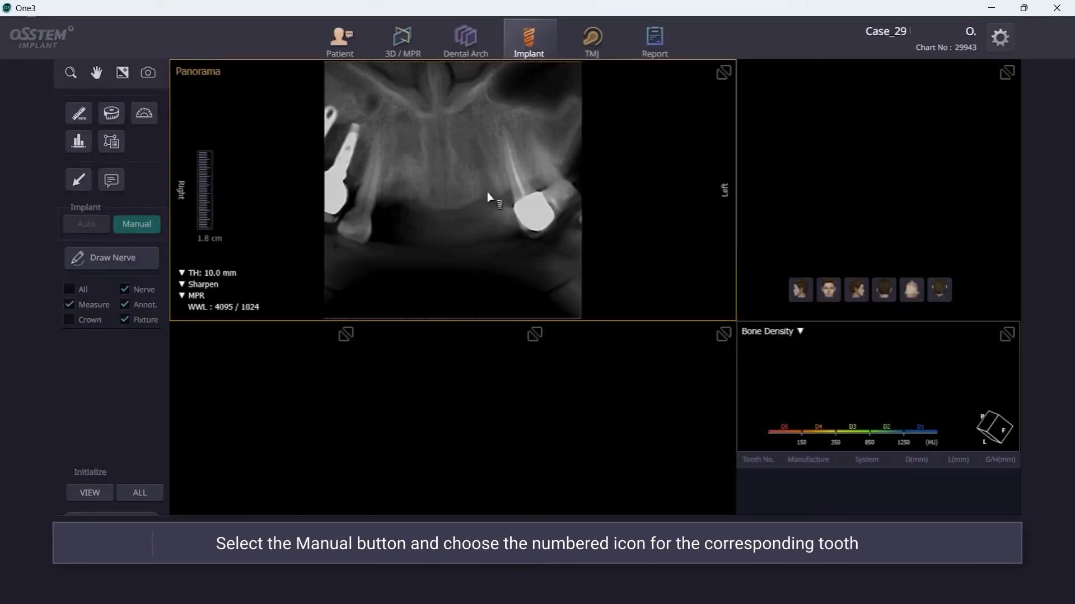
{"action": "left_click_drag", "start_coordinate": [488, 191], "coordinate": [481, 155]}
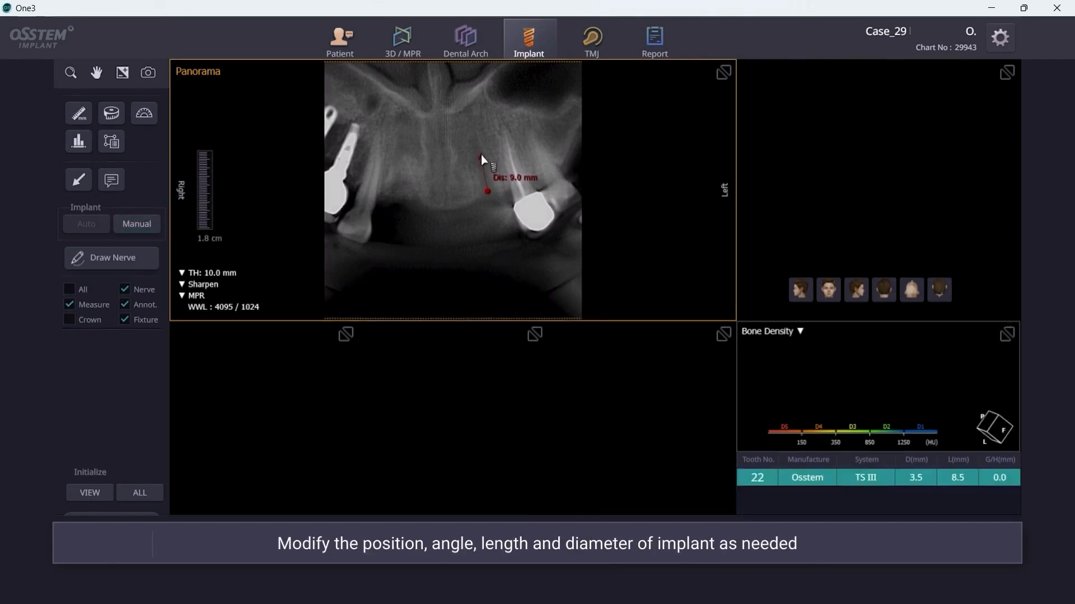
Step: Adjust the tooth 22 implant's angle and position in the Coronal view to fit it within the bone
{"action": "left_click_drag", "start_coordinate": [492, 463], "coordinate": [505, 438]}
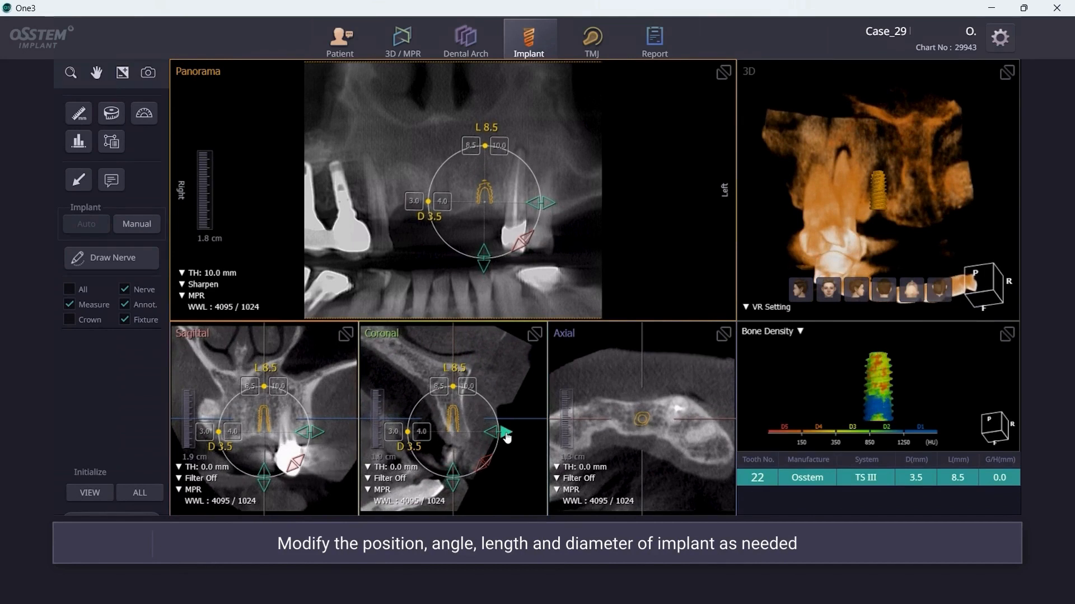
{"action": "left_click", "coordinate": [490, 466]}
{"action": "left_click", "coordinate": [490, 466]}
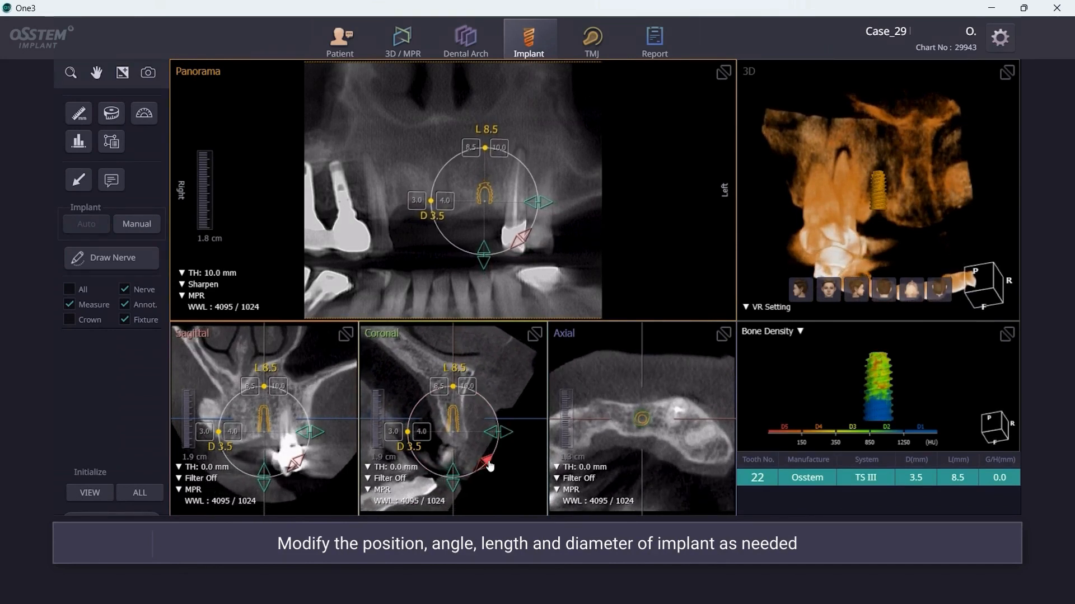
{"action": "left_click", "coordinate": [506, 436]}
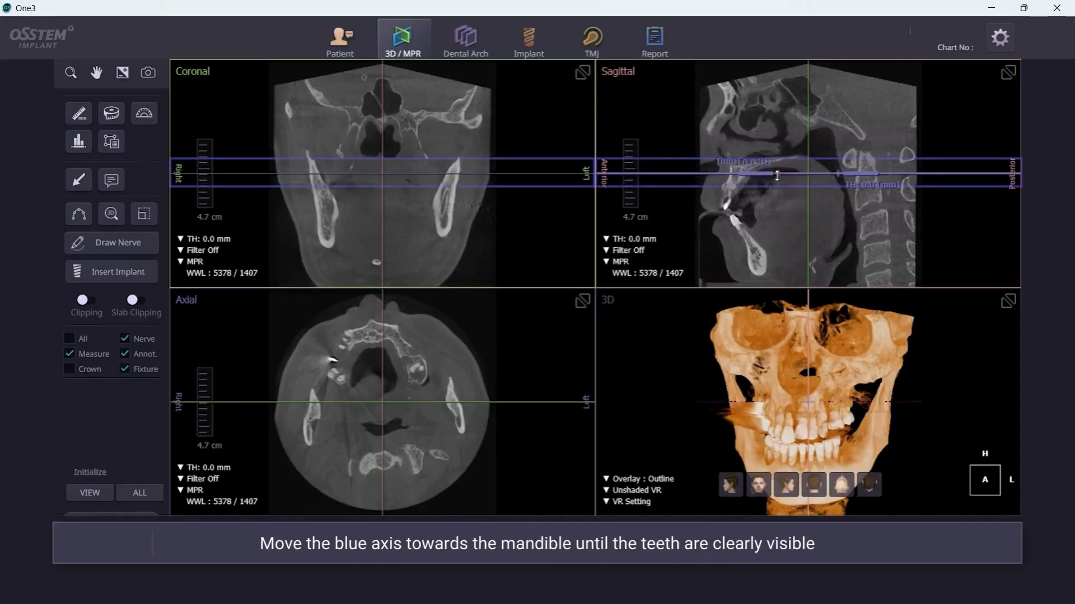
Step: Lower the axial plane to the mandibular teeth in the full-skull case, and center the Axial view's axes on the lower left gap
{"action": "left_click_drag", "start_coordinate": [777, 174], "coordinate": [792, 224]}
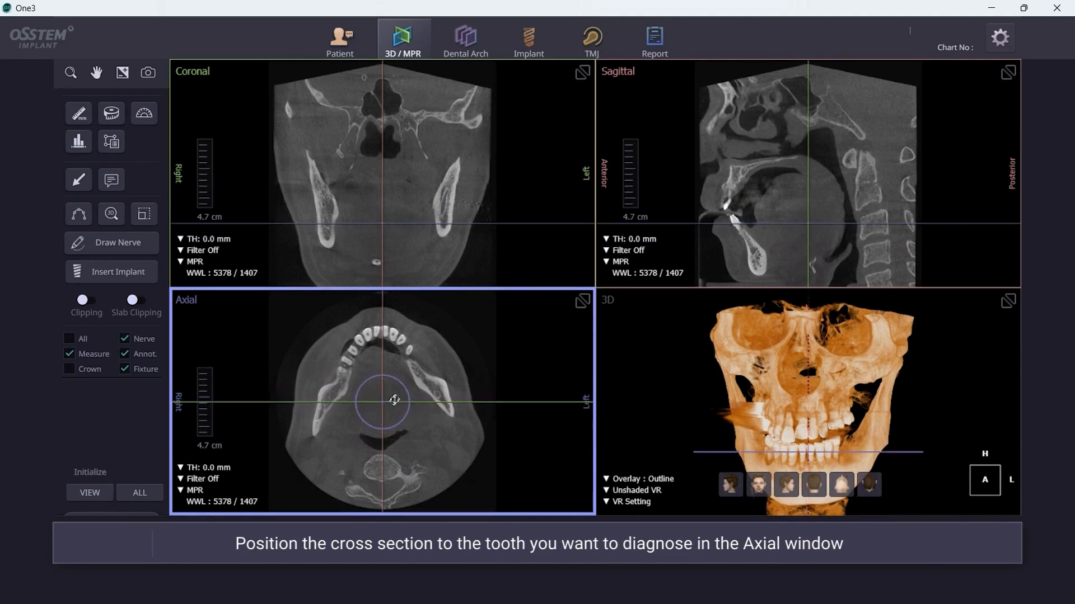
{"action": "left_click_drag", "start_coordinate": [394, 399], "coordinate": [419, 370]}
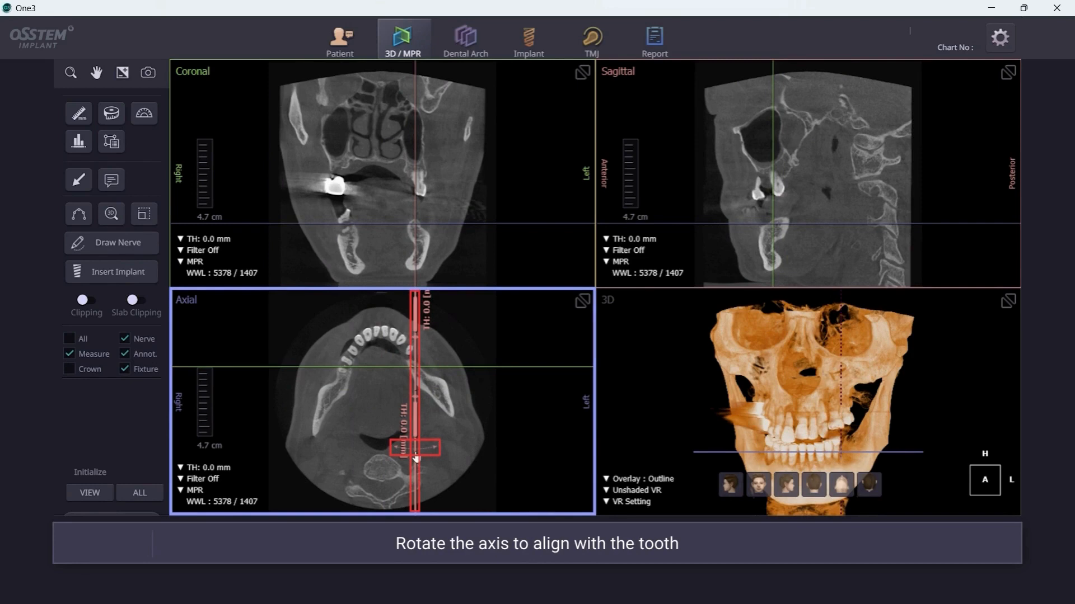
Step: Rotate the red axis in the Axial view along the left mandible, and tilt and recenter the Sagittal view's axes on the gap
{"action": "left_click_drag", "start_coordinate": [416, 458], "coordinate": [465, 448]}
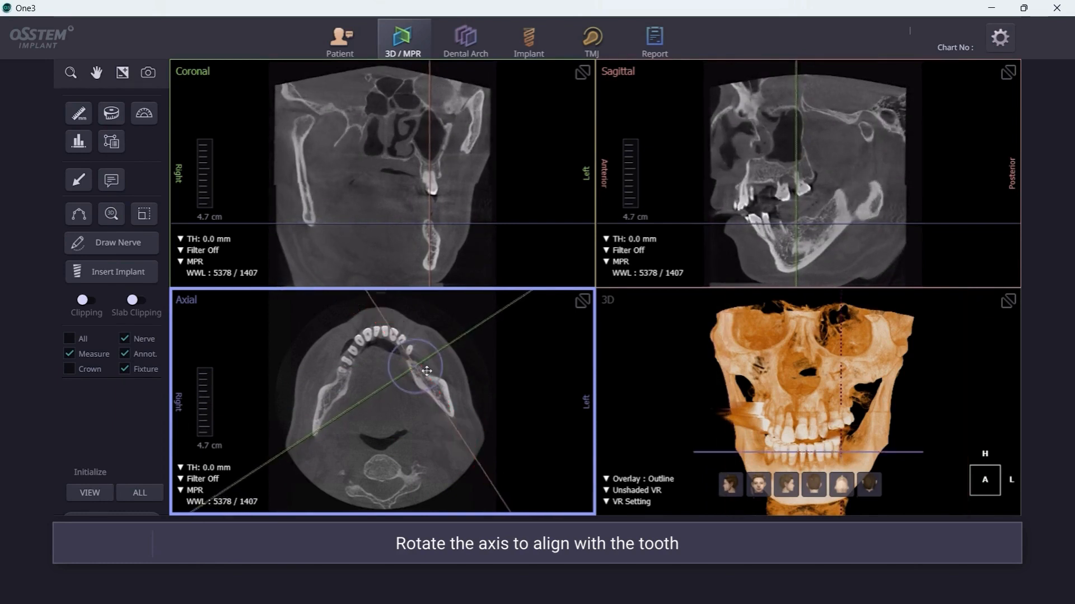
{"action": "left_click_drag", "start_coordinate": [426, 369], "coordinate": [430, 367]}
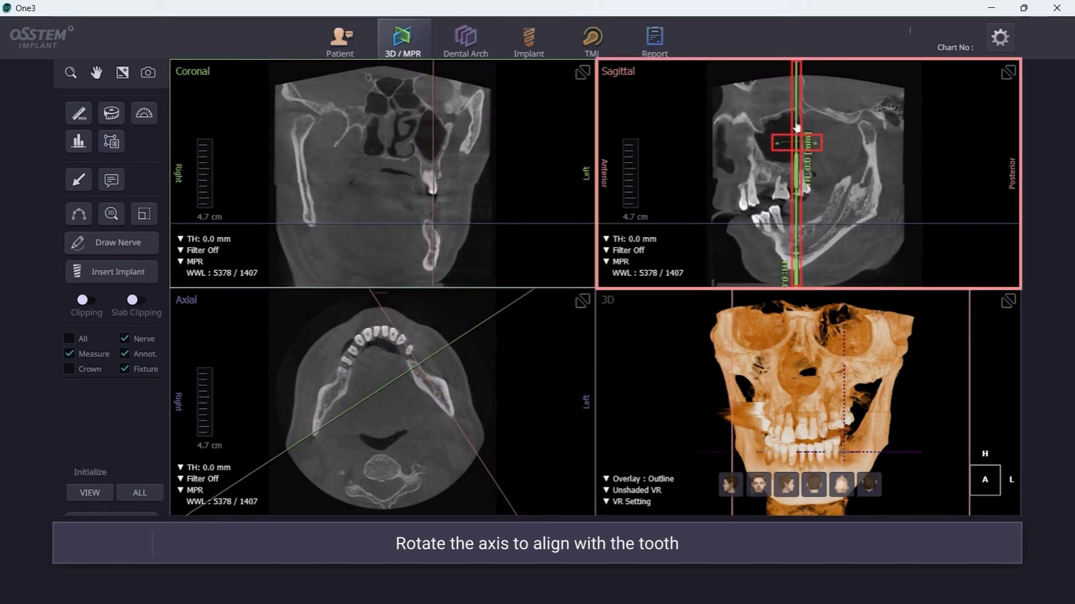
{"action": "left_click_drag", "start_coordinate": [797, 127], "coordinate": [776, 124]}
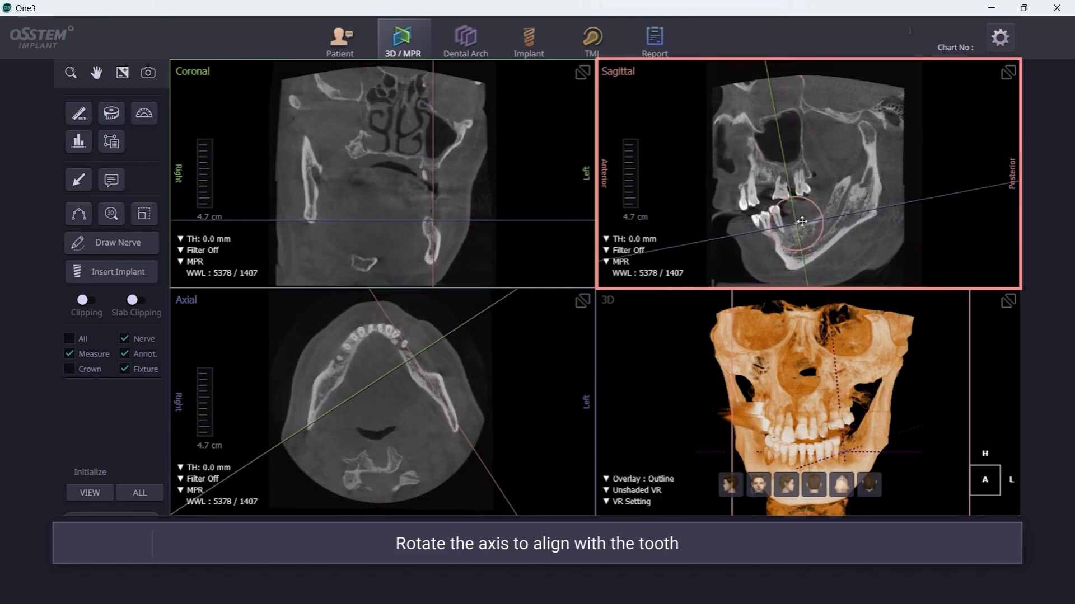
{"action": "left_click_drag", "start_coordinate": [802, 222], "coordinate": [801, 214]}
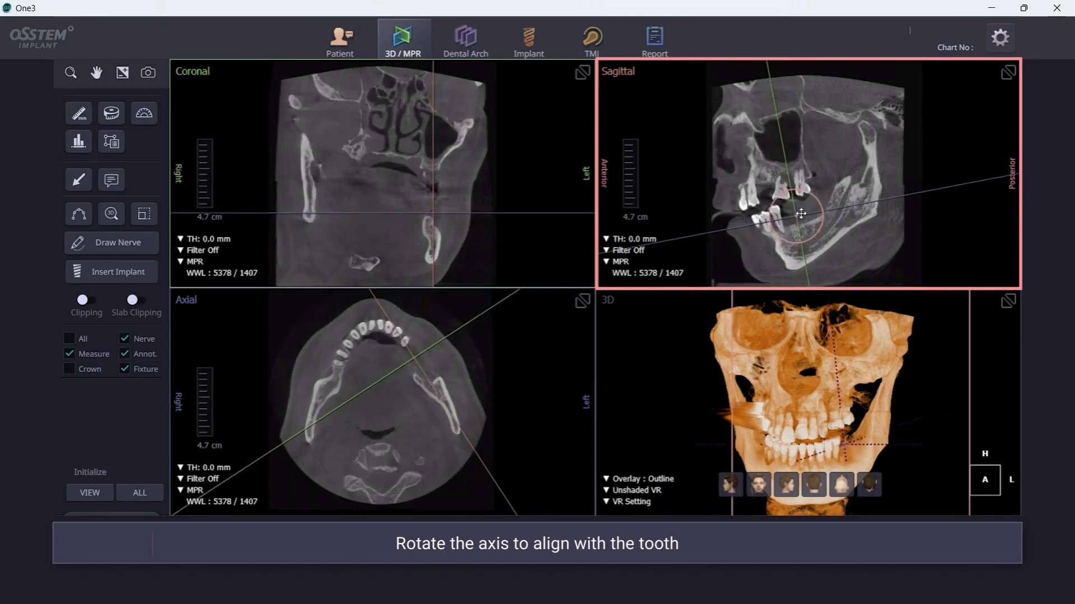
Step: Trace the left mandibular nerve in the Sagittal view with Draw Nerve
{"action": "left_click", "coordinate": [143, 249]}
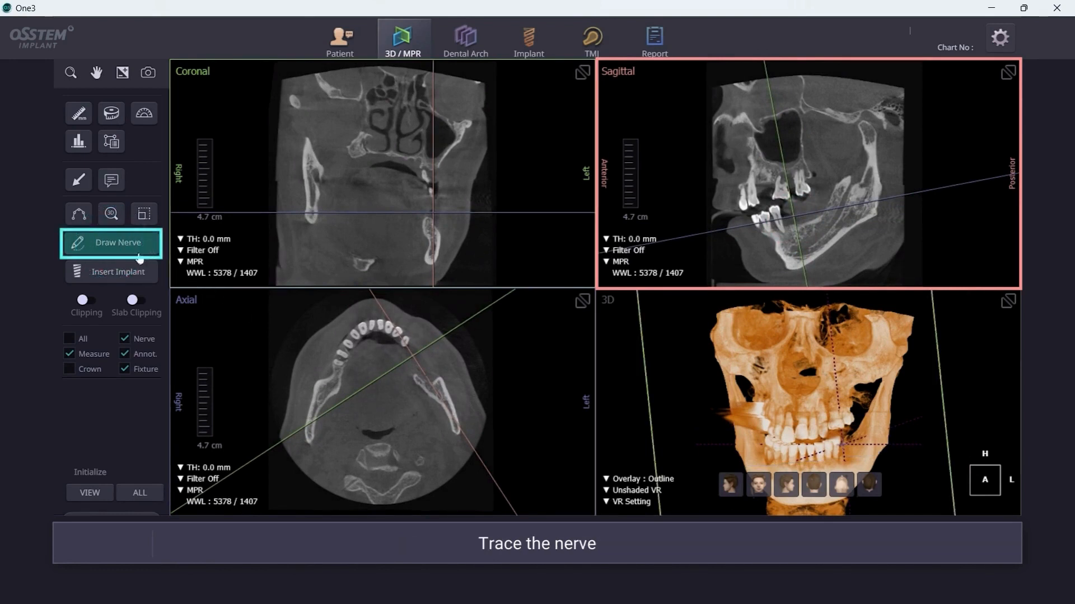
{"action": "left_click_drag", "start_coordinate": [844, 205], "coordinate": [792, 249]}
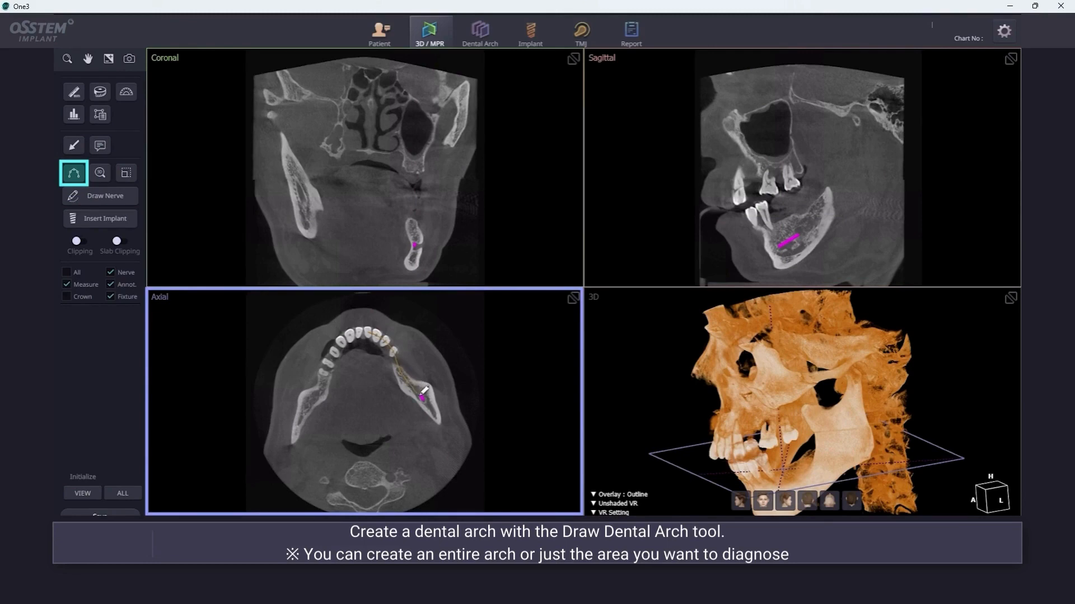
Step: Finish the dental arch at the rear of the left mandible and bring the cross-sections to the lower left gap
{"action": "double_click", "coordinate": [438, 424]}
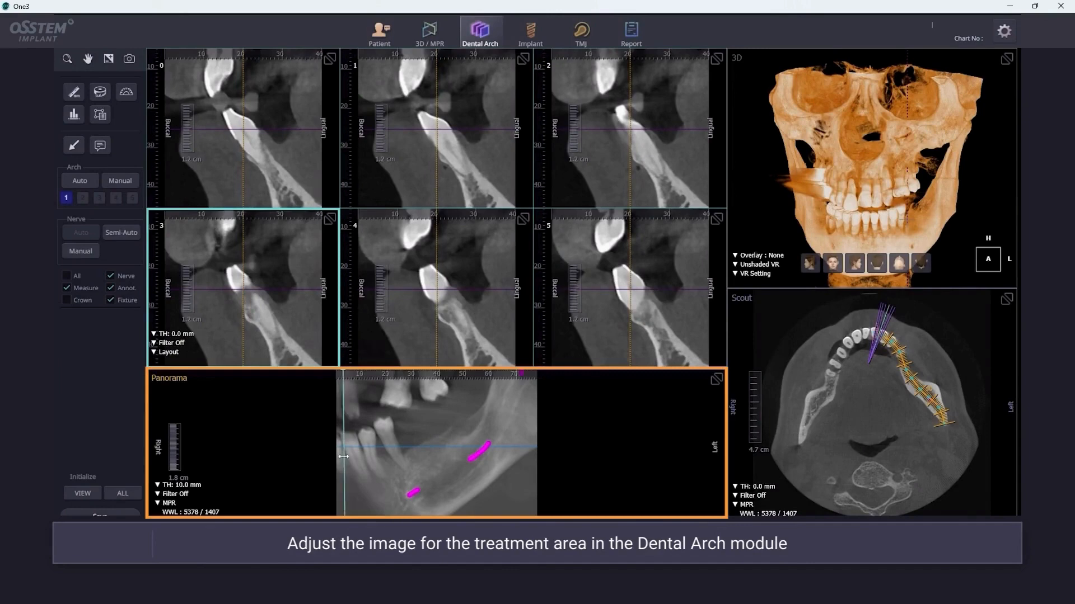
{"action": "left_click_drag", "start_coordinate": [343, 457], "coordinate": [412, 431]}
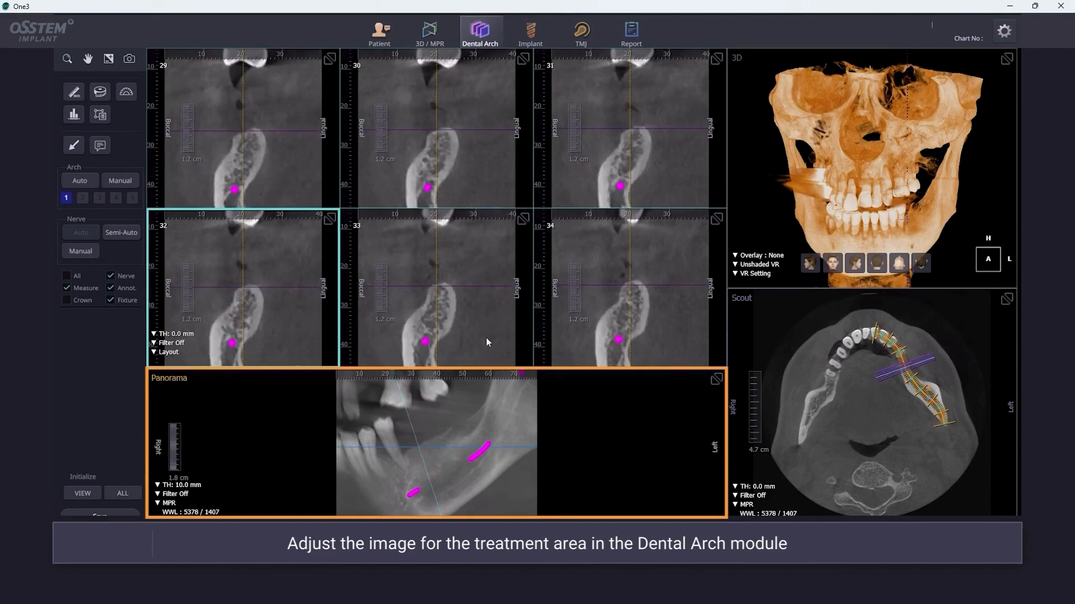
{"action": "left_click", "coordinate": [466, 353]}
{"action": "scroll", "coordinate": [467, 353], "scroll_direction": "up", "scroll_amount": 1}
Step: Measure the ridge width at three levels and the height down to the nerve in cross-section 32
{"action": "left_click", "coordinate": [76, 97]}
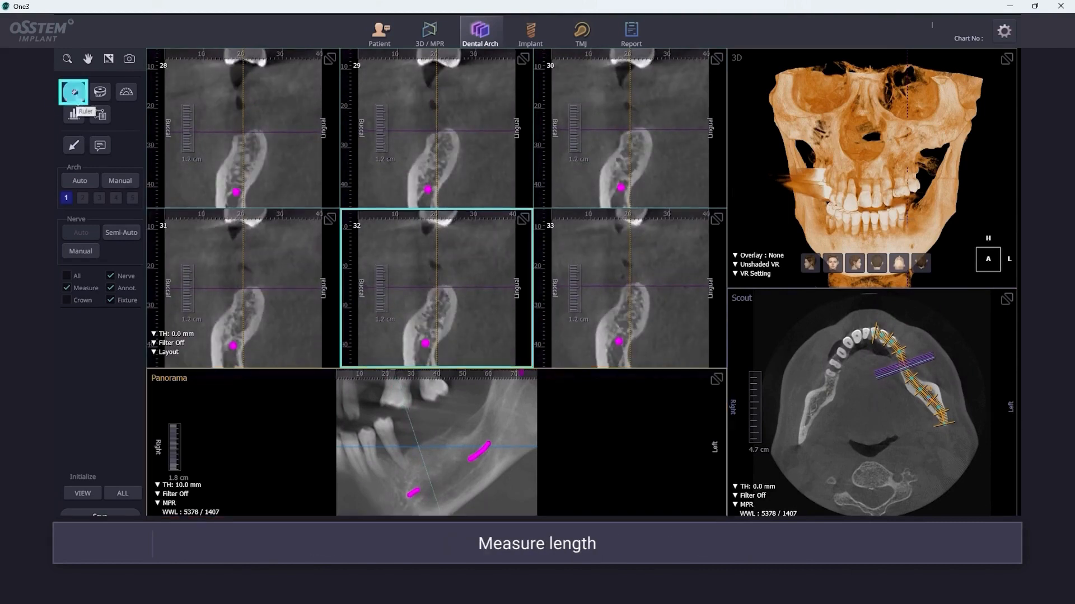
{"action": "left_click", "coordinate": [433, 292]}
{"action": "left_click", "coordinate": [454, 293]}
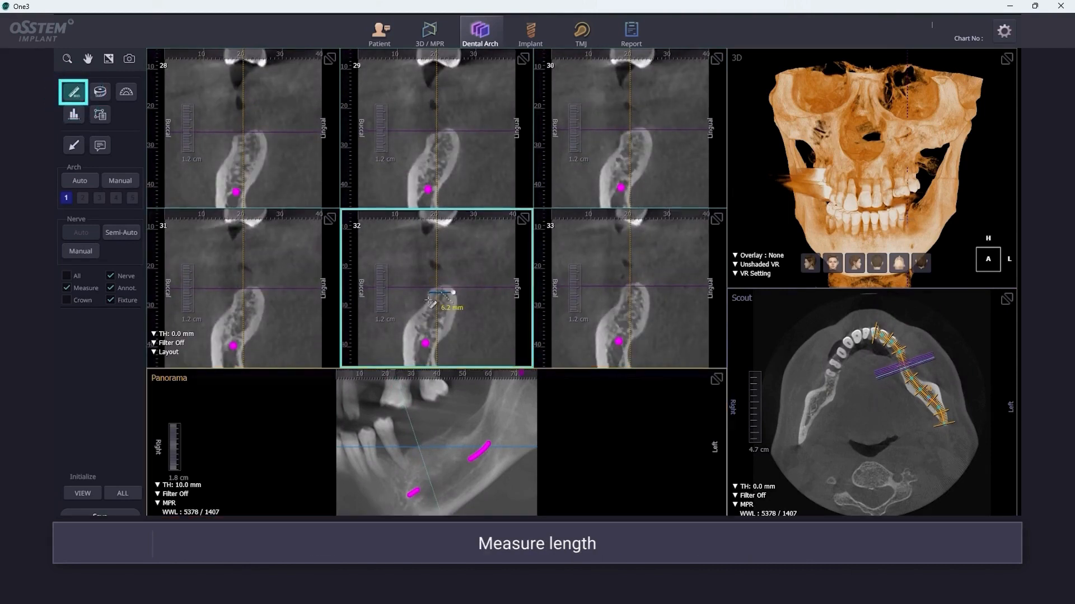
{"action": "left_click", "coordinate": [428, 301]}
{"action": "left_click", "coordinate": [453, 300]}
{"action": "left_click", "coordinate": [417, 313]}
{"action": "left_click", "coordinate": [456, 318]}
{"action": "left_click", "coordinate": [426, 341]}
{"action": "left_click", "coordinate": [428, 307]}
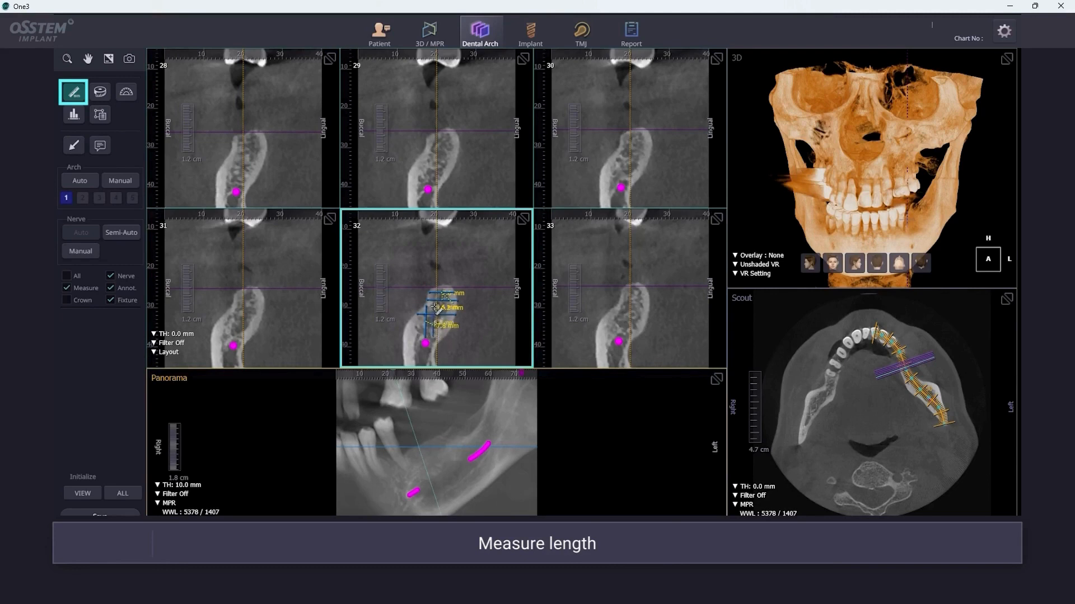
{"action": "left_click_drag", "start_coordinate": [448, 322], "coordinate": [460, 340]}
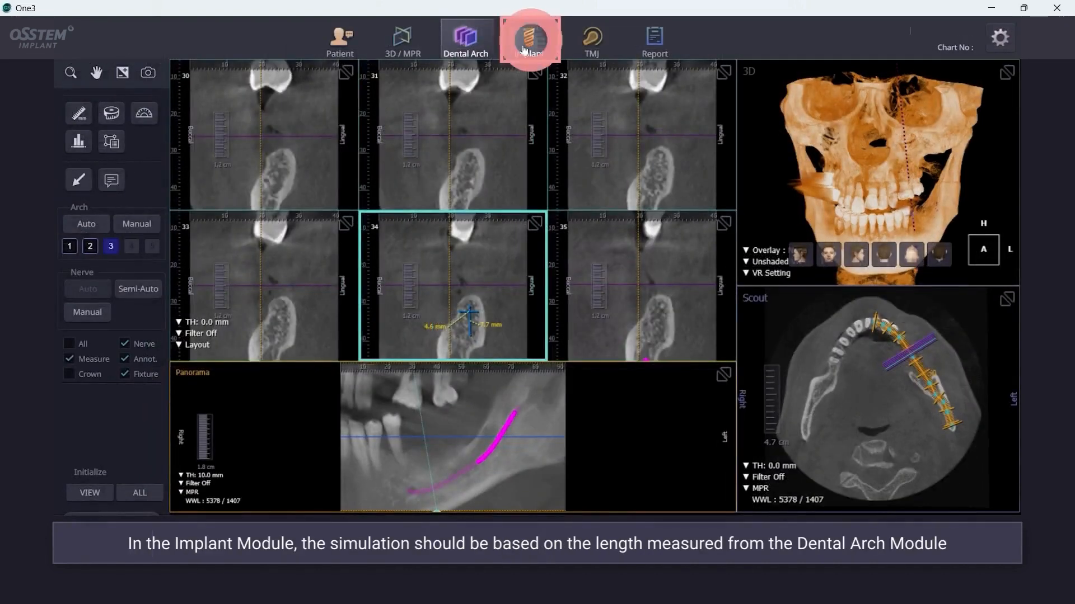
Step: Manually insert an implant for tooth 36 at the lower left gap in the Implant module's Panorama view
{"action": "left_click", "coordinate": [523, 50]}
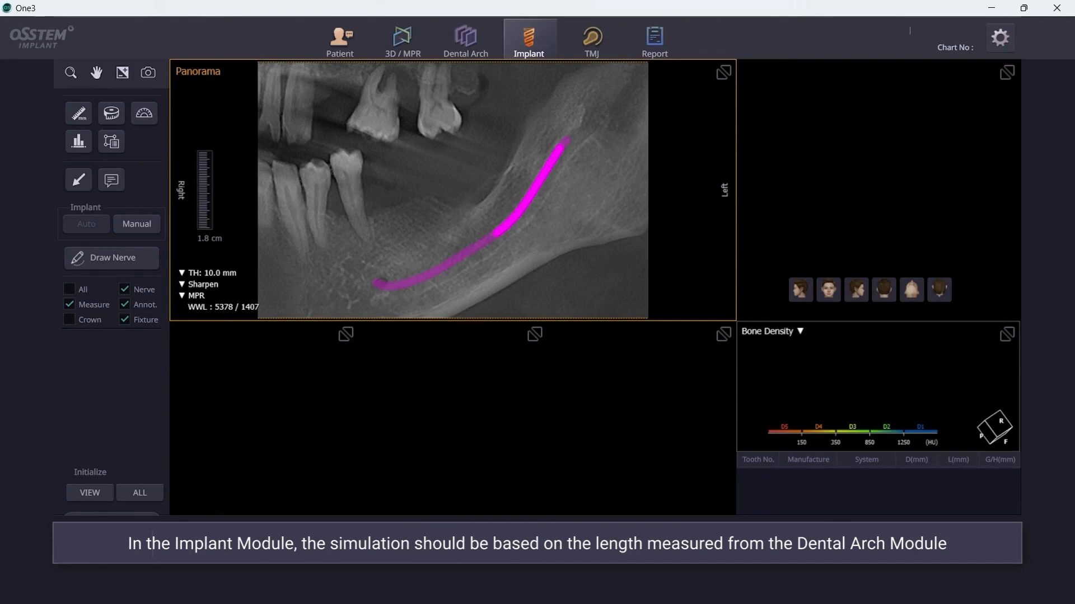
{"action": "left_click", "coordinate": [158, 231]}
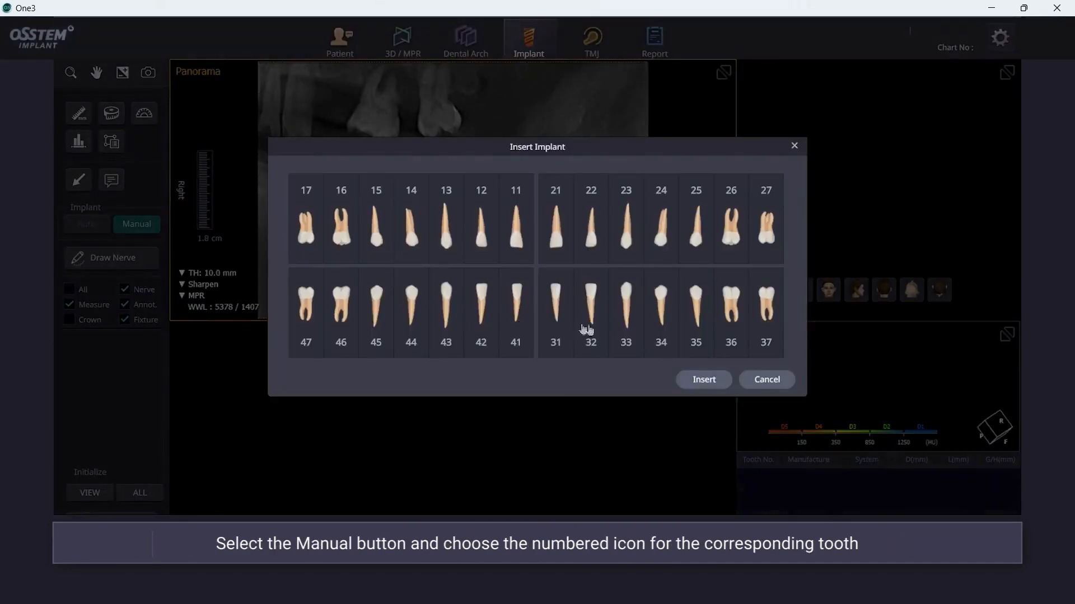
{"action": "left_click", "coordinate": [730, 344]}
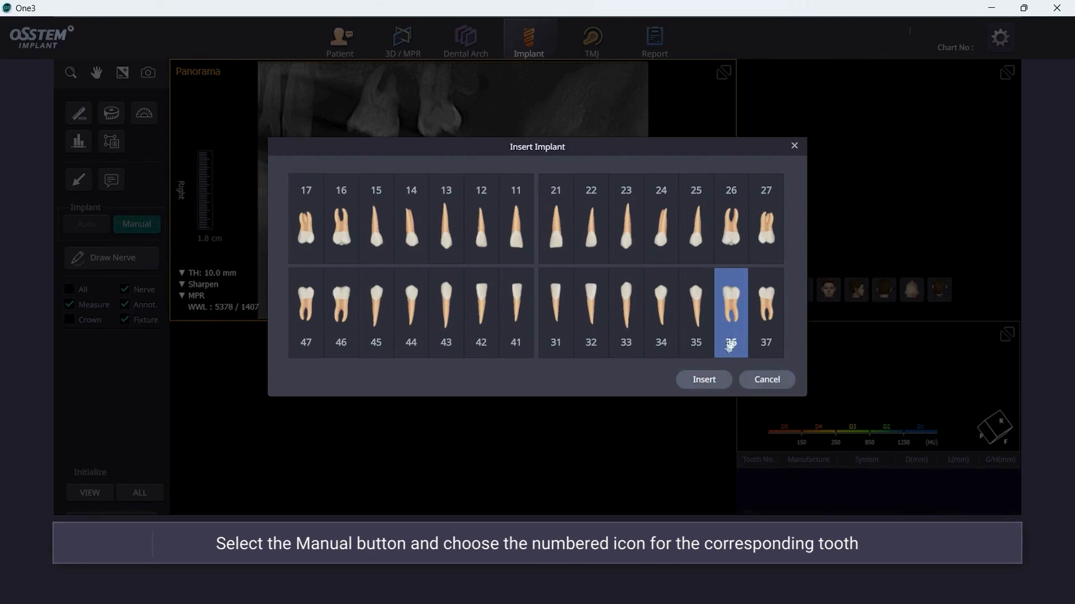
{"action": "left_click", "coordinate": [704, 380]}
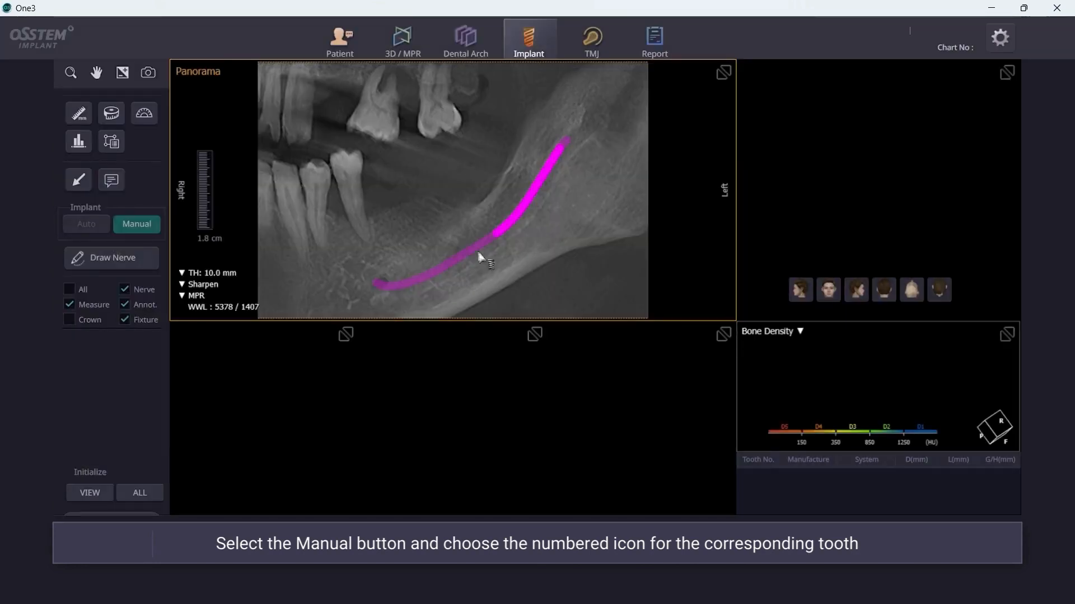
{"action": "left_click", "coordinate": [426, 230]}
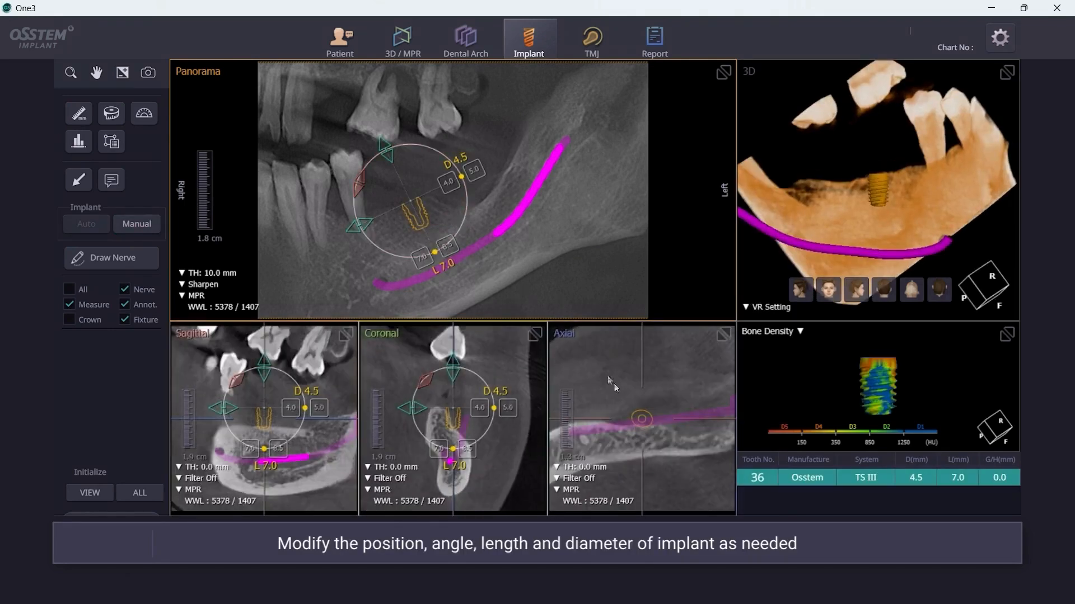
Step: Adjust the tooth 36 implant's depth, sideways position and angle in the Coronal view to fit it within the bone
{"action": "left_click", "coordinate": [453, 375]}
{"action": "left_click", "coordinate": [453, 375]}
{"action": "left_click", "coordinate": [453, 375]}
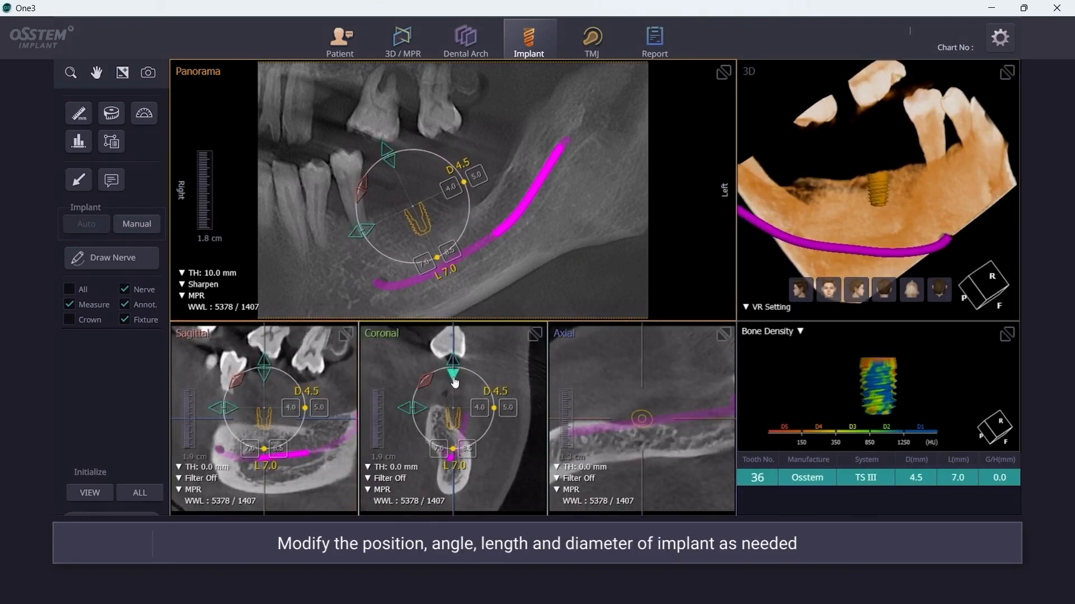
{"action": "left_click", "coordinate": [403, 409]}
{"action": "left_click", "coordinate": [403, 410]}
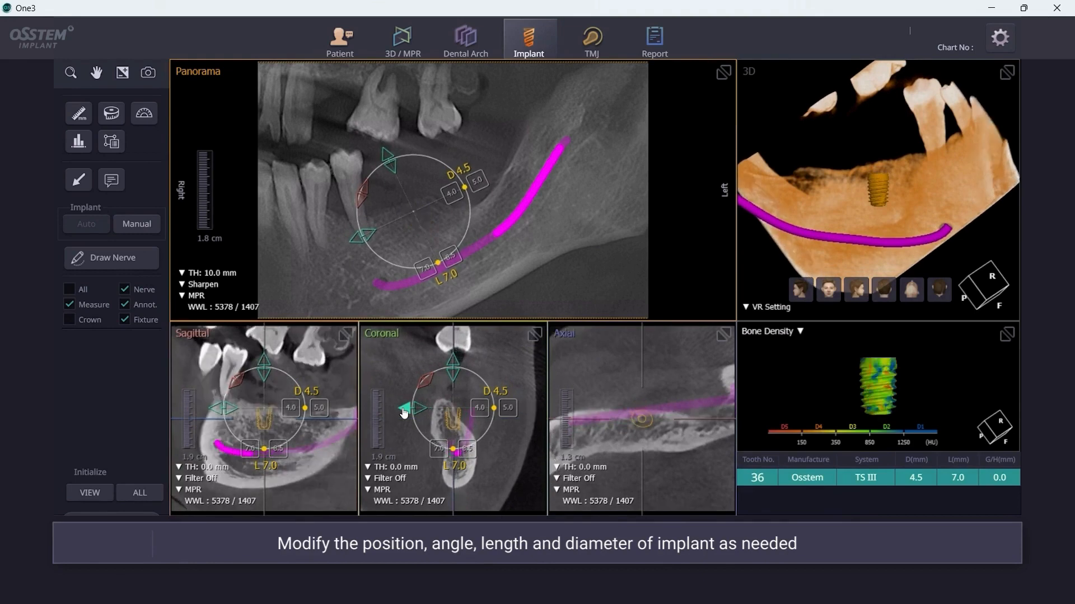
{"action": "left_click", "coordinate": [403, 409]}
{"action": "left_click", "coordinate": [417, 409]}
{"action": "left_click", "coordinate": [418, 409]}
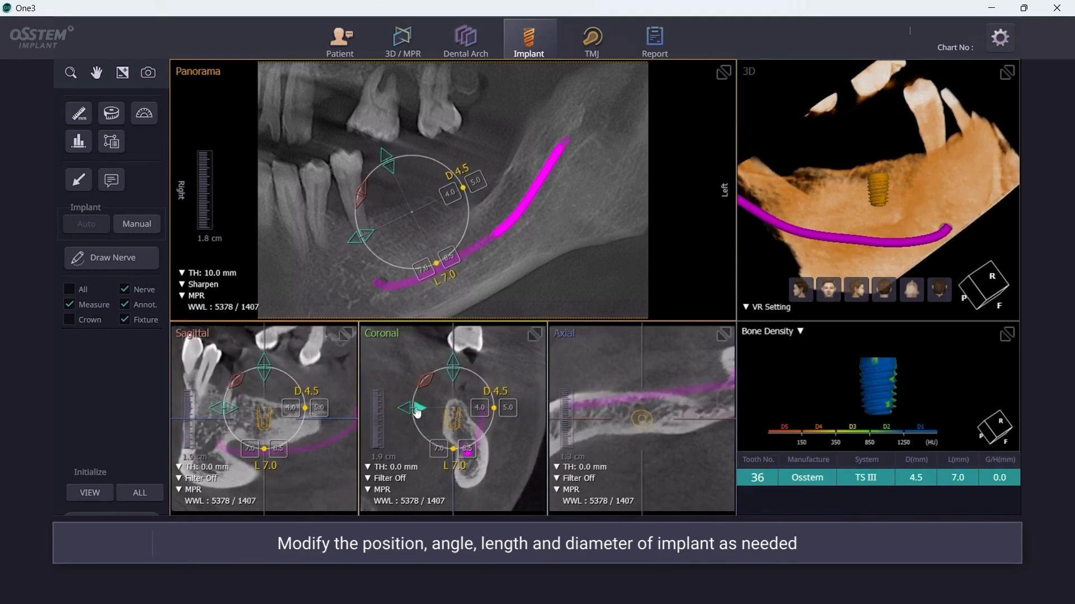
{"action": "left_click", "coordinate": [418, 409]}
{"action": "left_click", "coordinate": [423, 384]}
{"action": "left_click", "coordinate": [416, 409]}
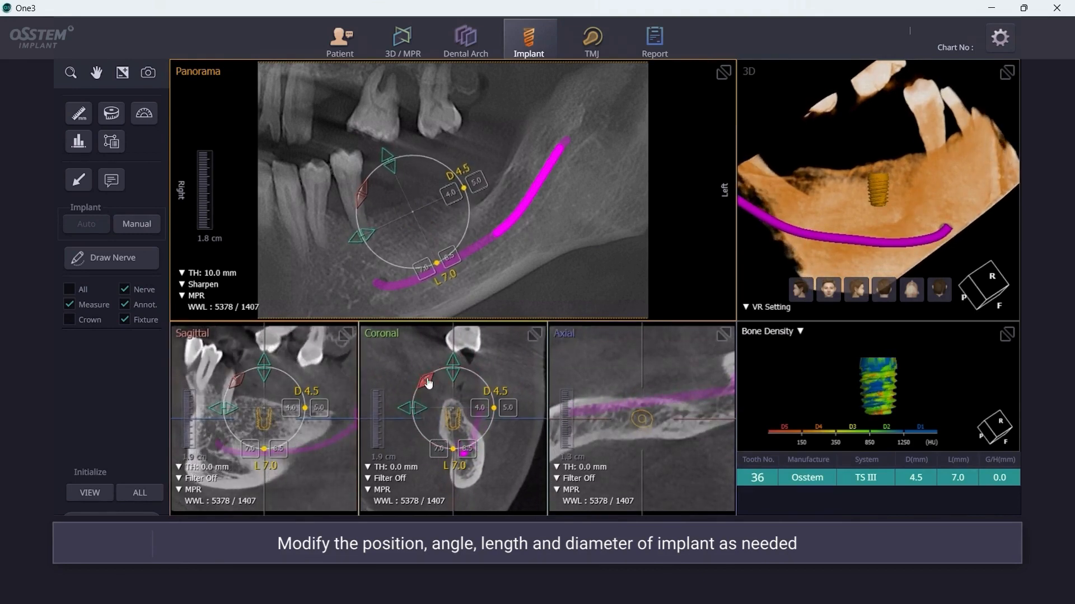
{"action": "left_click", "coordinate": [427, 380]}
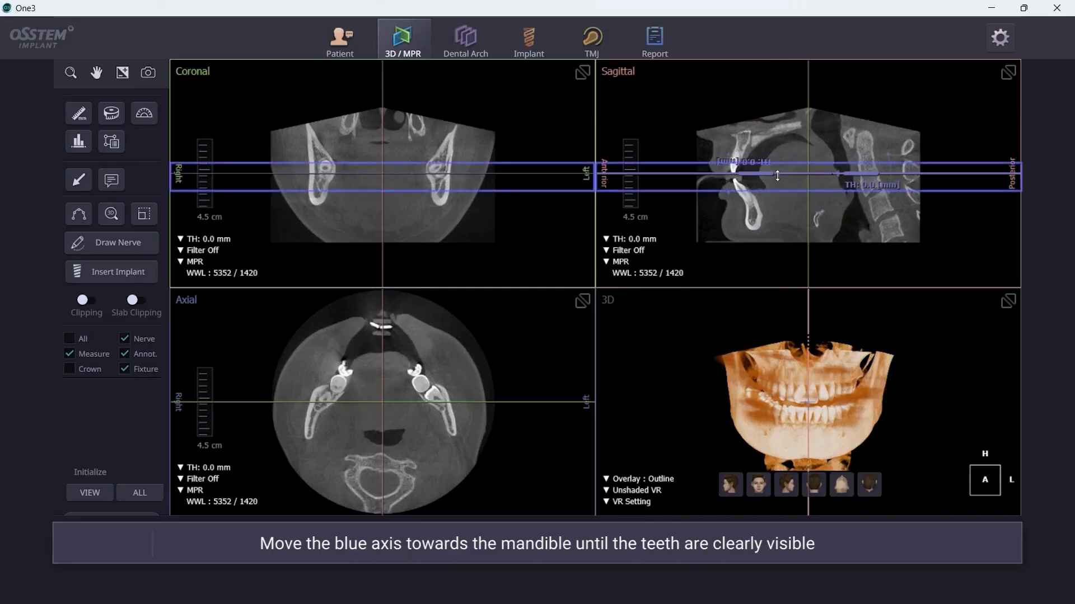
Step: Set the axial plane at the lower left wisdom tooth, then center and rotate the Axial view's axes to align with it
{"action": "left_click_drag", "start_coordinate": [790, 177], "coordinate": [794, 184]}
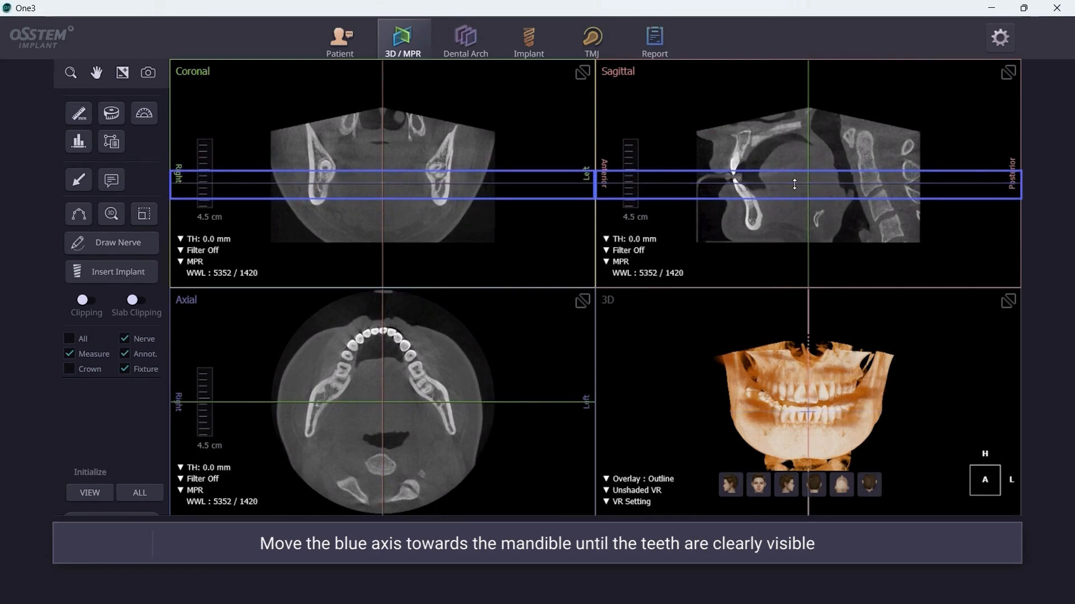
{"action": "left_click_drag", "start_coordinate": [394, 404], "coordinate": [444, 392]}
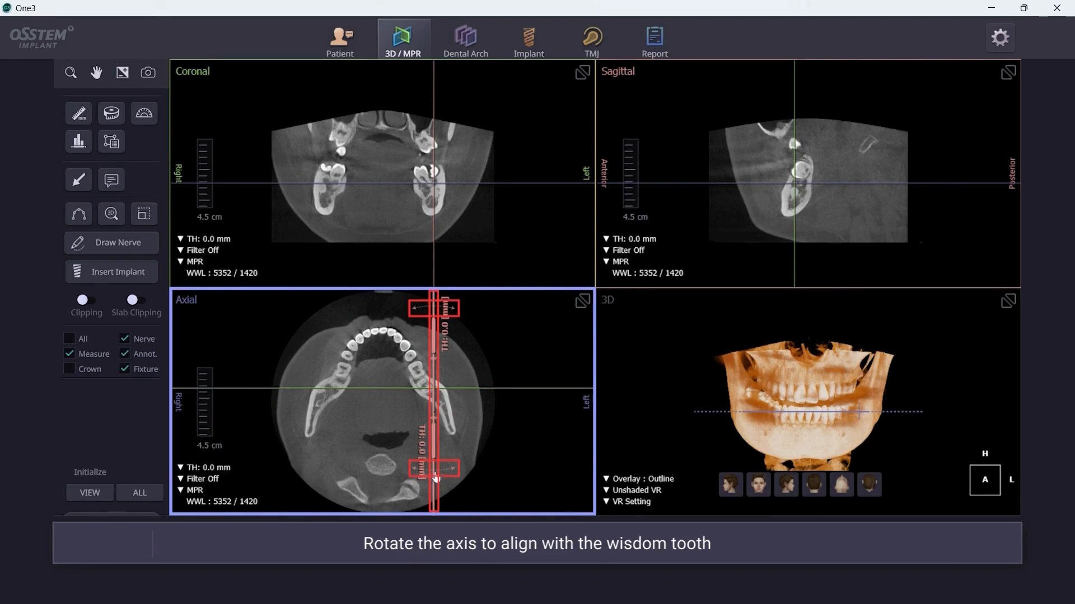
{"action": "left_click_drag", "start_coordinate": [435, 476], "coordinate": [459, 473]}
{"action": "left_click_drag", "start_coordinate": [803, 194], "coordinate": [810, 184]}
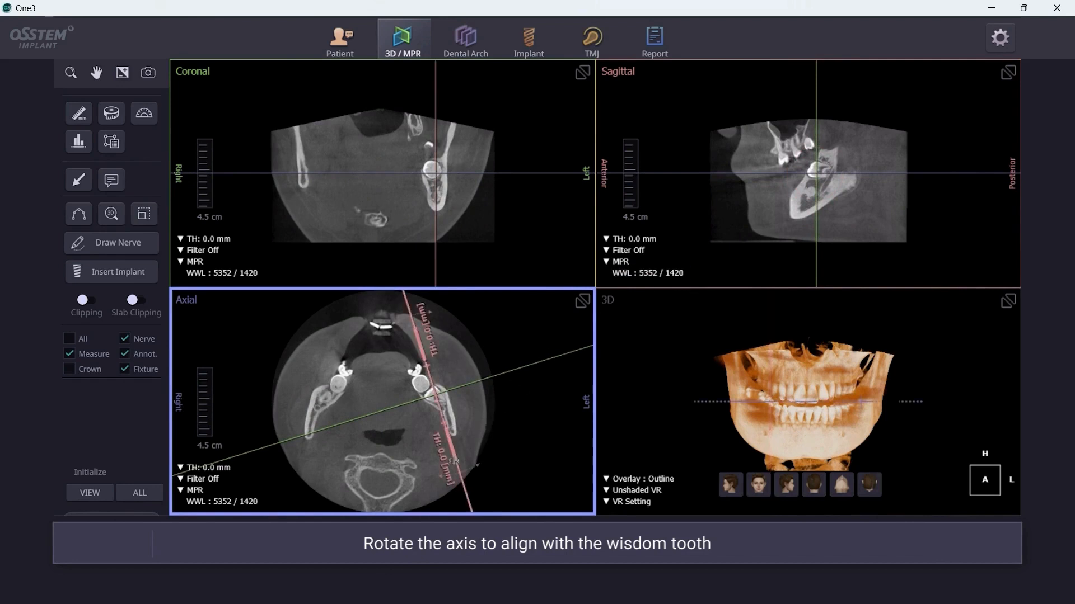
{"action": "left_click_drag", "start_coordinate": [458, 476], "coordinate": [463, 475]}
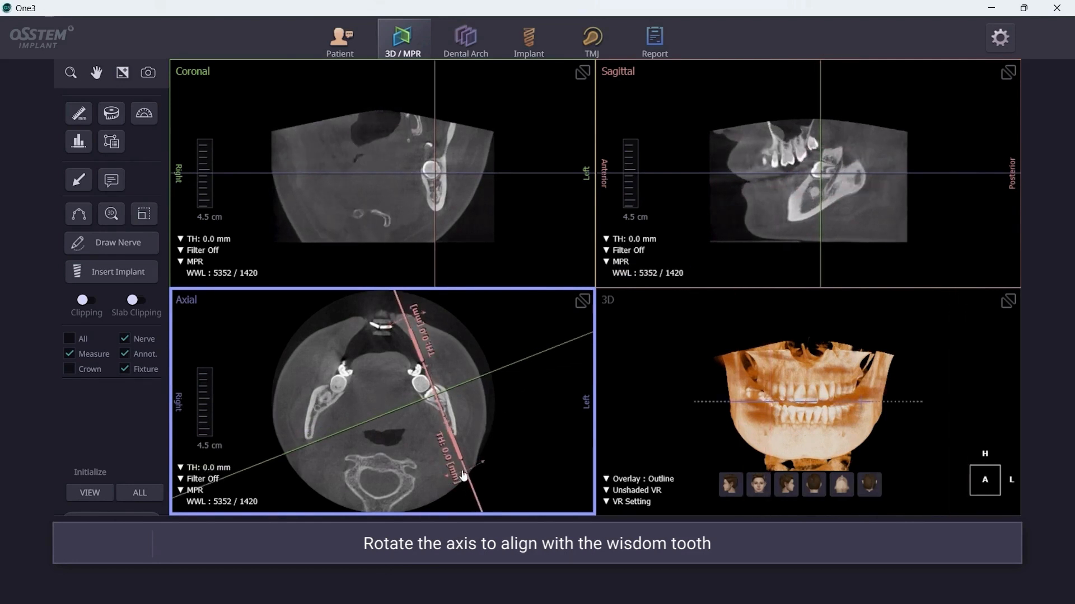
Step: Trace the left mandibular nerve through the Sagittal slices with Draw Nerve, from behind the wisdom tooth forward
{"action": "left_click", "coordinate": [149, 248]}
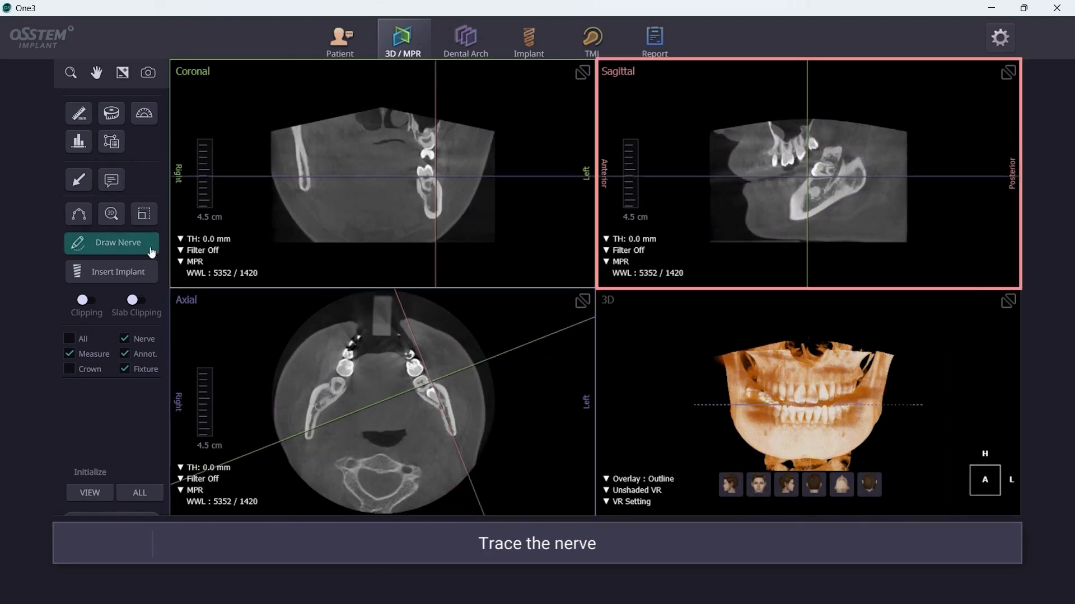
{"action": "left_click", "coordinate": [839, 162]}
{"action": "left_click", "coordinate": [838, 173]}
{"action": "scroll", "coordinate": [831, 184], "scroll_direction": "down", "scroll_amount": 5}
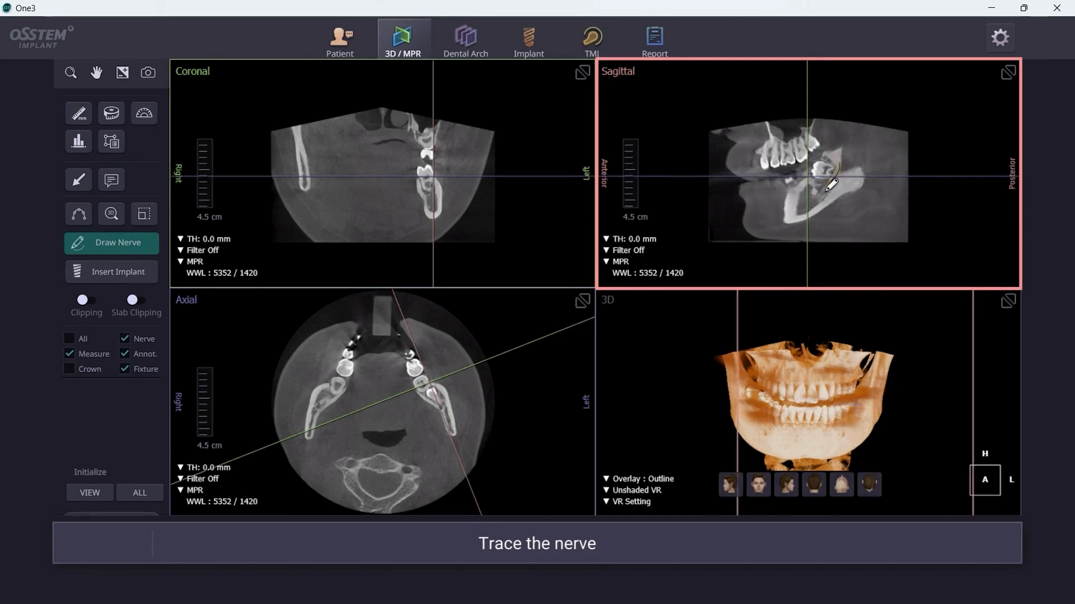
{"action": "left_click", "coordinate": [826, 191]}
{"action": "scroll", "coordinate": [819, 196], "scroll_direction": "down", "scroll_amount": 3}
{"action": "left_click", "coordinate": [809, 204]}
{"action": "scroll", "coordinate": [809, 205], "scroll_direction": "down", "scroll_amount": 2}
{"action": "left_click", "coordinate": [805, 207]}
{"action": "scroll", "coordinate": [805, 207], "scroll_direction": "down", "scroll_amount": 3}
{"action": "left_click", "coordinate": [801, 209]}
{"action": "scroll", "coordinate": [798, 211], "scroll_direction": "down", "scroll_amount": 2}
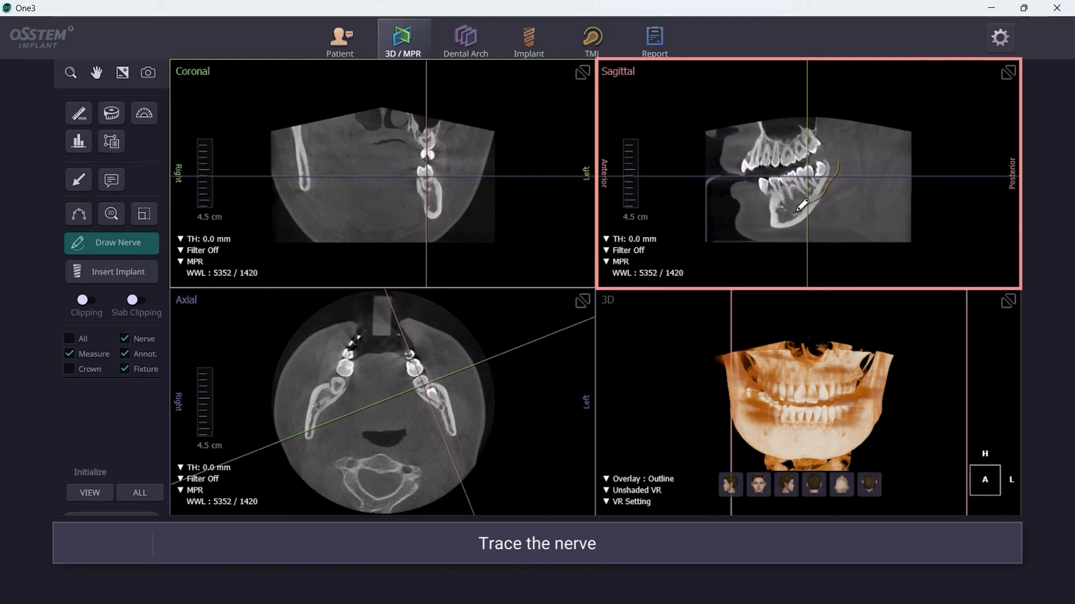
{"action": "scroll", "coordinate": [798, 211], "scroll_direction": "down", "scroll_amount": 2}
{"action": "left_click", "coordinate": [784, 212]}
{"action": "double_click", "coordinate": [782, 210]}
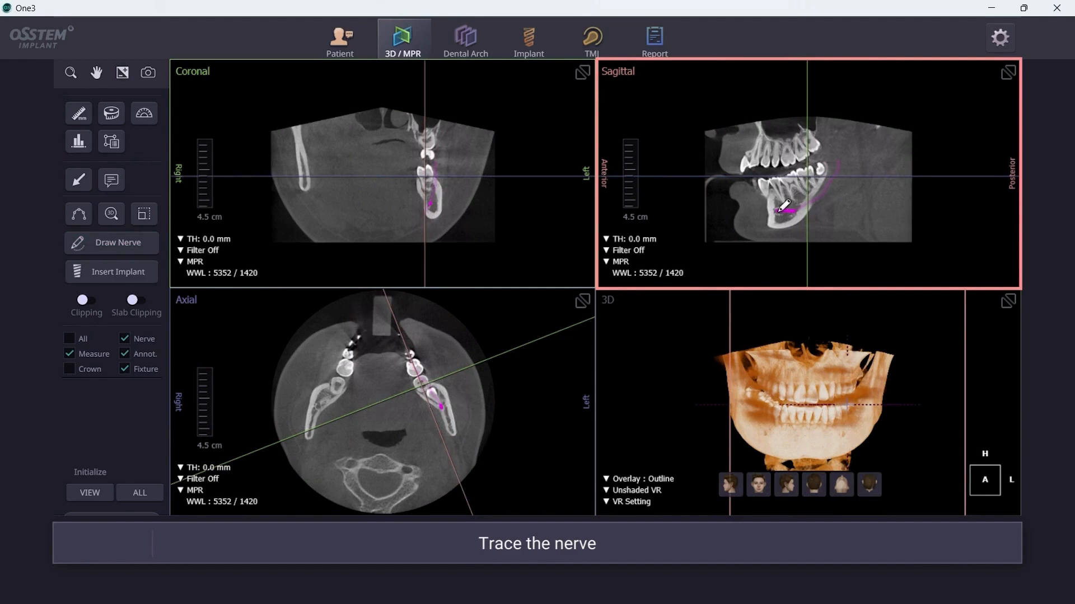
Step: Draw a partial dental arch along the left mandible in the Axial view, ending behind the wisdom tooth
{"action": "left_click", "coordinate": [87, 224]}
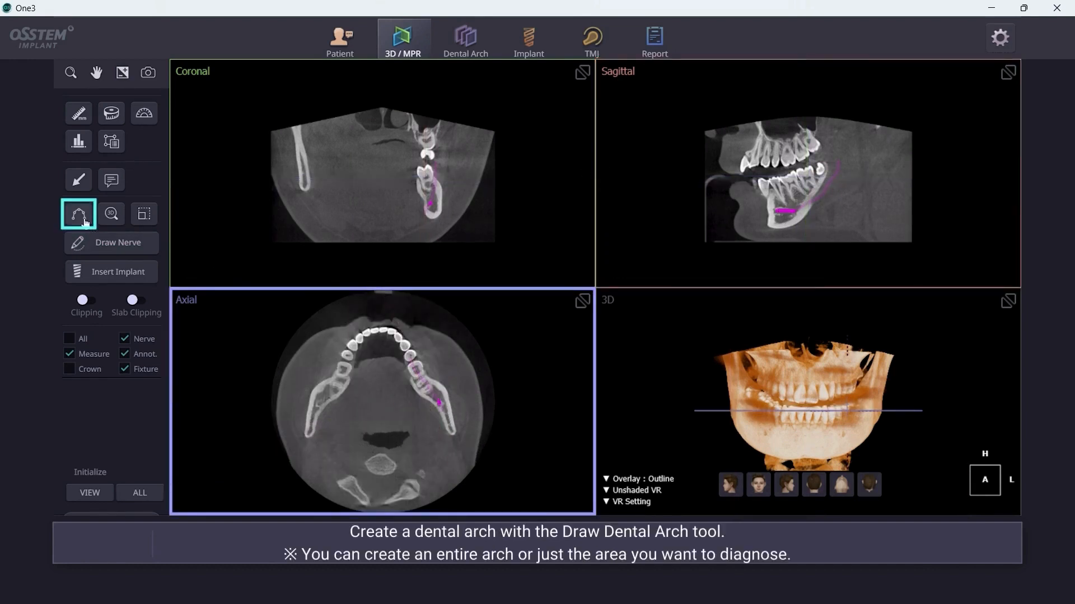
{"action": "left_click_drag", "start_coordinate": [404, 347], "coordinate": [454, 432]}
{"action": "double_click", "coordinate": [454, 430]}
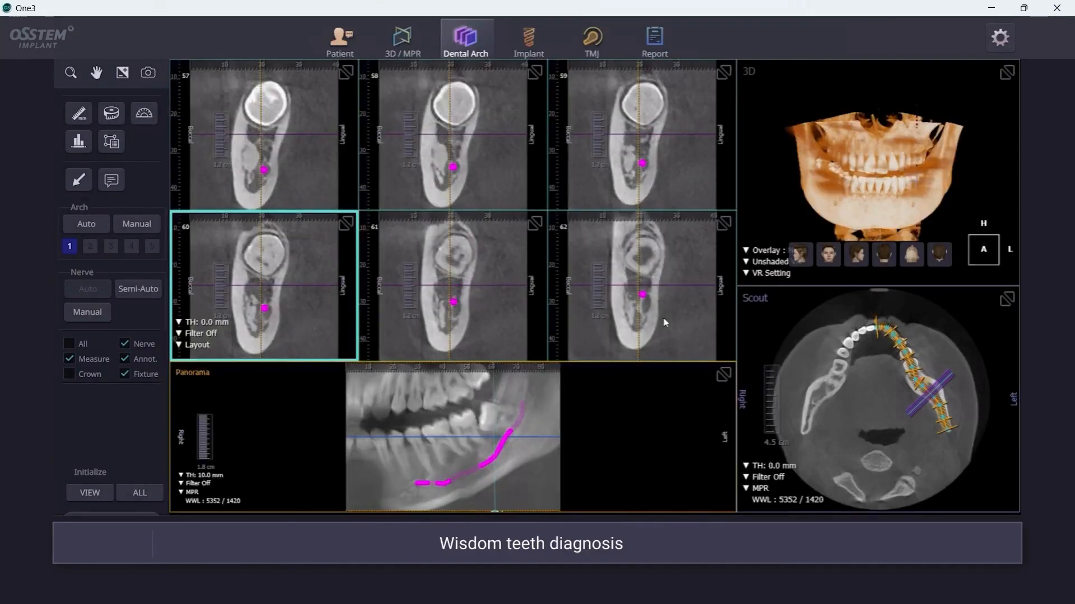
Step: Examine the cross-sections around the lower left wisdom tooth for the position of its roots relative to the traced nerve
{"action": "scroll", "coordinate": [663, 319], "scroll_direction": "down", "scroll_amount": 2}
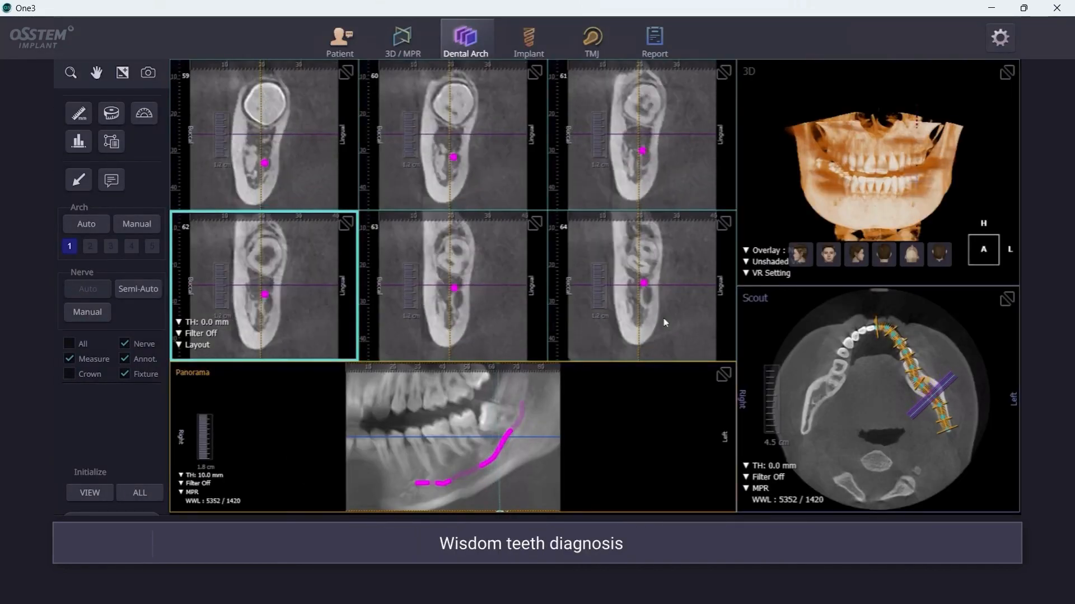
{"action": "left_click", "coordinate": [486, 277]}
{"action": "scroll", "coordinate": [486, 276], "scroll_direction": "down", "scroll_amount": 3}
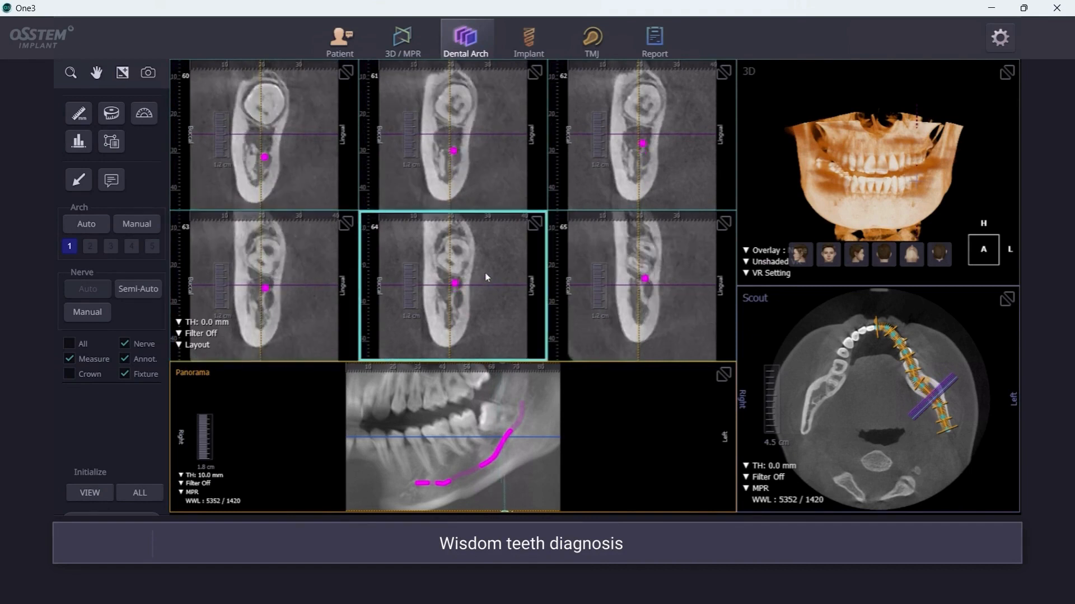
{"action": "scroll", "coordinate": [487, 276], "scroll_direction": "down", "scroll_amount": 3}
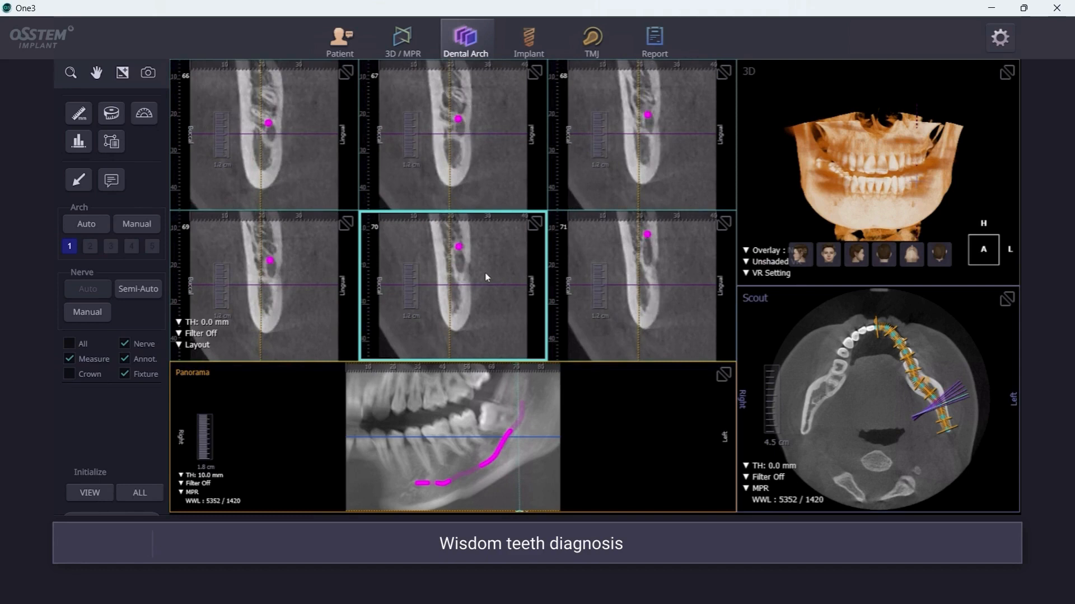
{"action": "scroll", "coordinate": [485, 274], "scroll_direction": "up", "scroll_amount": 1}
{"action": "scroll", "coordinate": [484, 273], "scroll_direction": "up", "scroll_amount": 2}
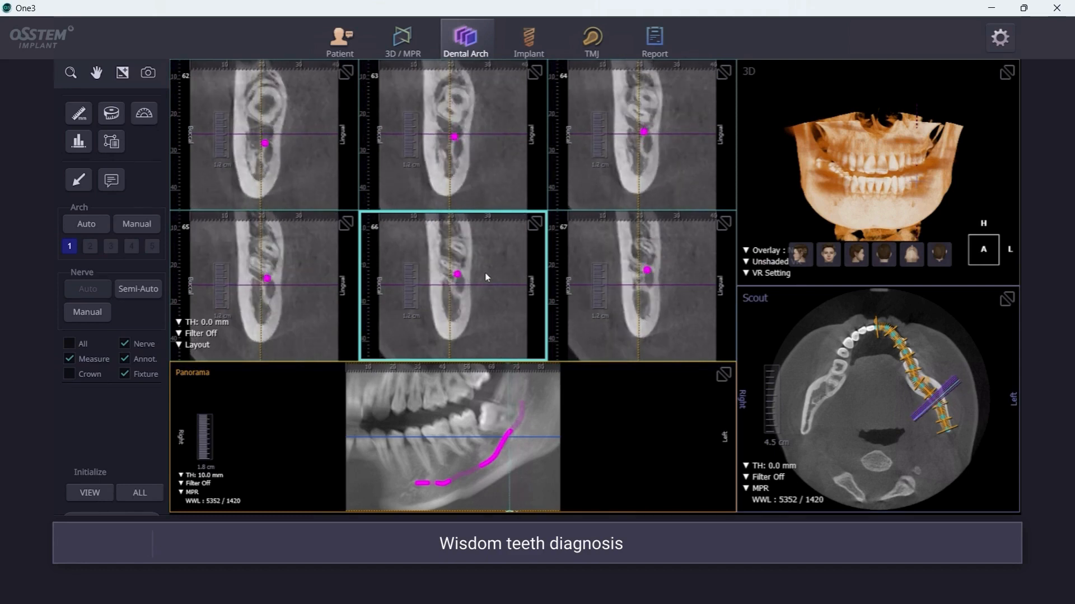